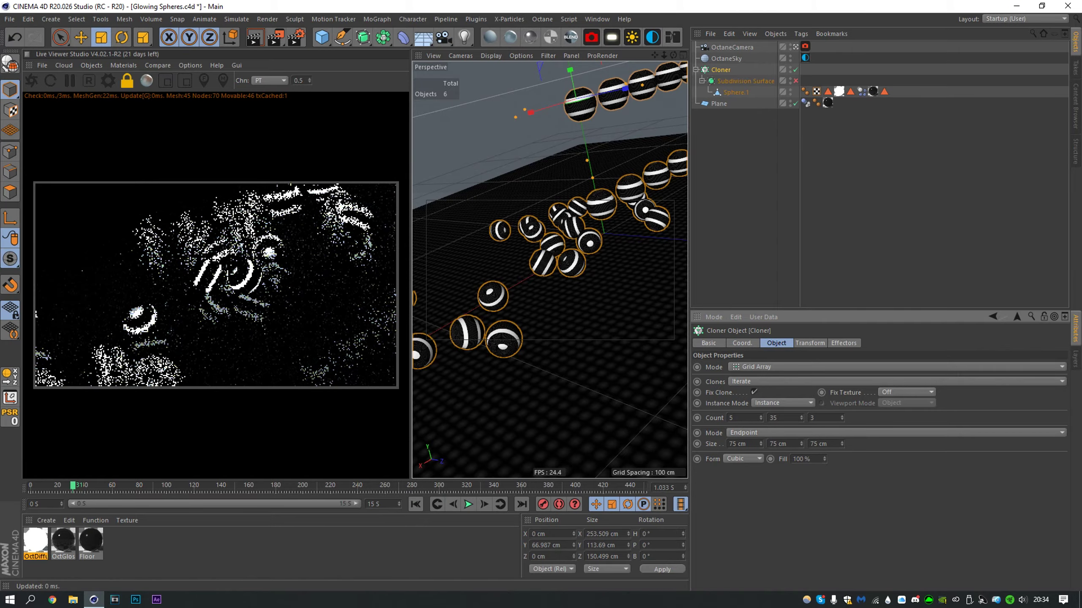
# - Stop adjusting the glow emission and load DGruwier_dirt_03_fingerprints_specs_black.tif as an image texture in the Floor material
pyautogui.click(468, 504)
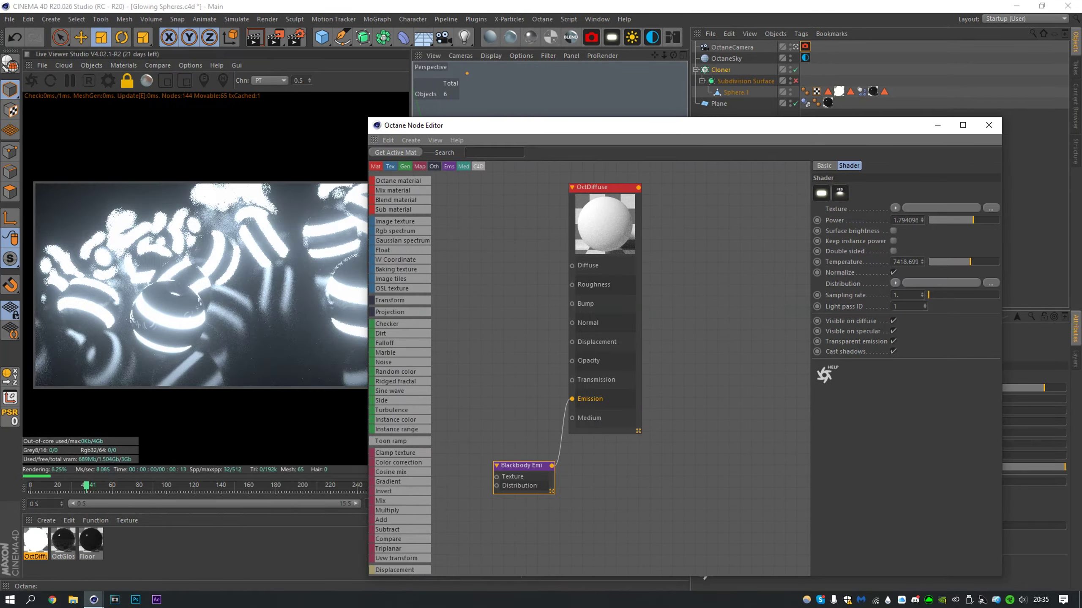
pyautogui.click(992, 124)
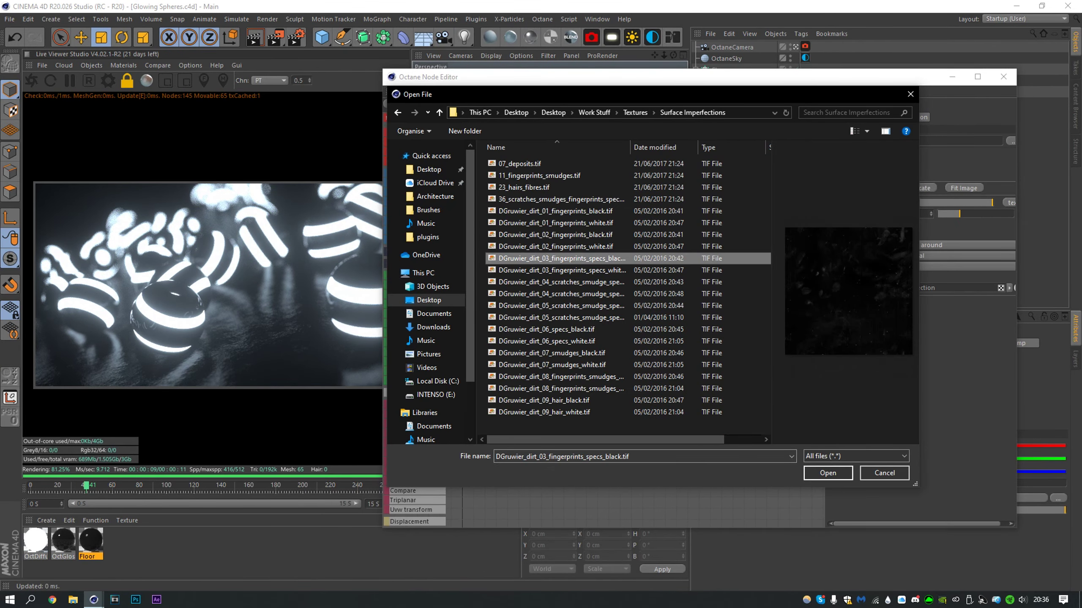
pyautogui.press('Return')
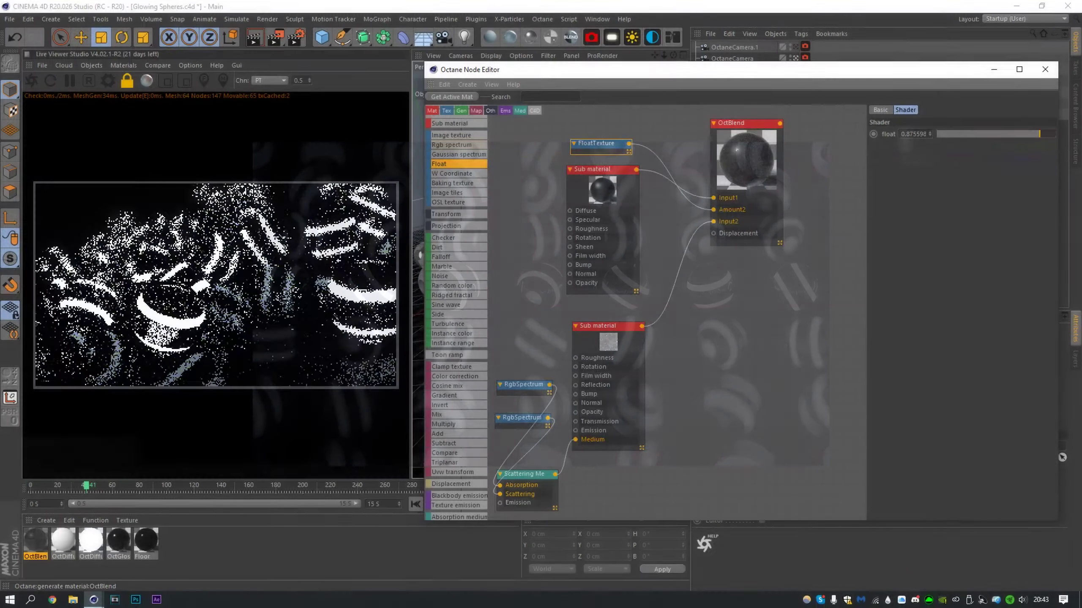
# - Change the upper sub material's diffuse colour and swap the two sub materials between Input1 and Input2 of OctBlend
pyautogui.click(545, 395)
pyautogui.click(618, 120)
pyautogui.click(619, 146)
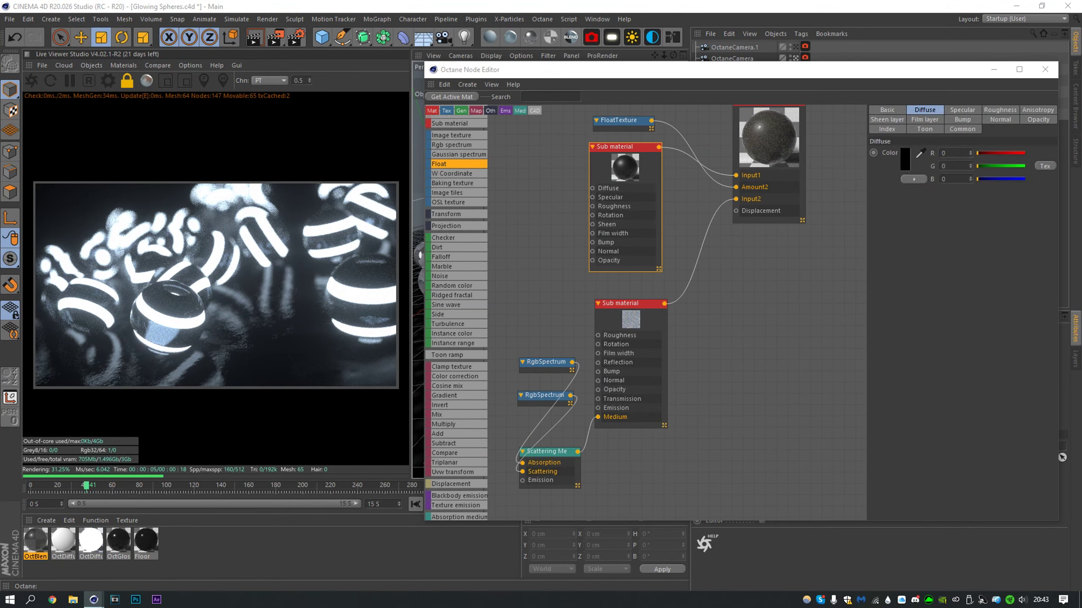
pyautogui.click(905, 159)
pyautogui.click(885, 206)
pyautogui.click(618, 120)
pyautogui.click(619, 147)
pyautogui.click(998, 109)
pyautogui.moveTo(663, 303); pyautogui.dragTo(735, 175)
pyautogui.moveTo(658, 147); pyautogui.dragTo(736, 199)
# - Set the FloatTexture that drives OctBlend's blend amount to about 0.158
pyautogui.click(618, 120)
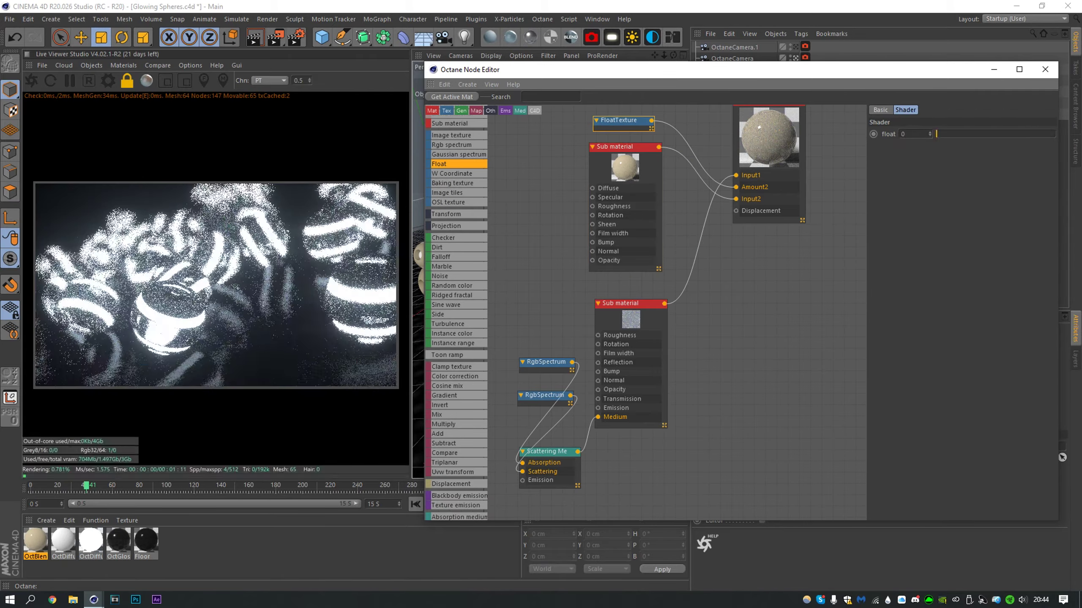
pyautogui.click(937, 134)
pyautogui.moveTo(937, 134)
pyautogui.mouseDown()
pyautogui.moveTo(1054, 134)
pyautogui.moveTo(958, 134)
pyautogui.mouseUp()
pyautogui.click(881, 176)
pyautogui.click(618, 120)
pyautogui.moveTo(620, 147); pyautogui.dragTo(618, 149)
pyautogui.click(619, 120)
pyautogui.moveTo(957, 134)
pyautogui.mouseDown()
pyautogui.moveTo(1035, 134)
pyautogui.moveTo(955, 134)
pyautogui.mouseUp()
# - Set the upper sub material's diffuse colour to black, check the scattering medium and close the node editor
pyautogui.click(620, 149)
pyautogui.click(915, 160)
pyautogui.click(881, 200)
pyautogui.click(547, 452)
pyautogui.click(1044, 69)
# - Look through OctaneCamera.1 at a low angle to the spheres and review the settings of OctBlend's sub materials and float
pyautogui.click(795, 47)
pyautogui.click(672, 38)
pyautogui.click(619, 303)
pyautogui.click(932, 110)
pyautogui.click(618, 120)
pyautogui.click(613, 148)
pyautogui.click(997, 110)
pyautogui.click(618, 120)
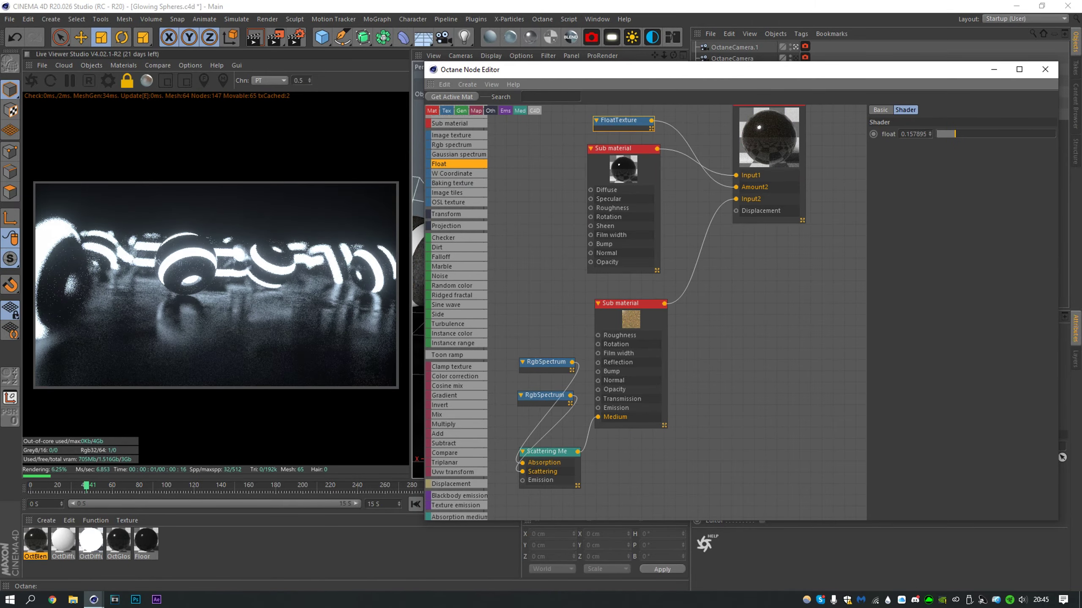
# - Change the render output to a portrait frame, then add an Octane camera and look through it
pyautogui.click(1044, 69)
pyautogui.hotkey('ctrl', 'b')
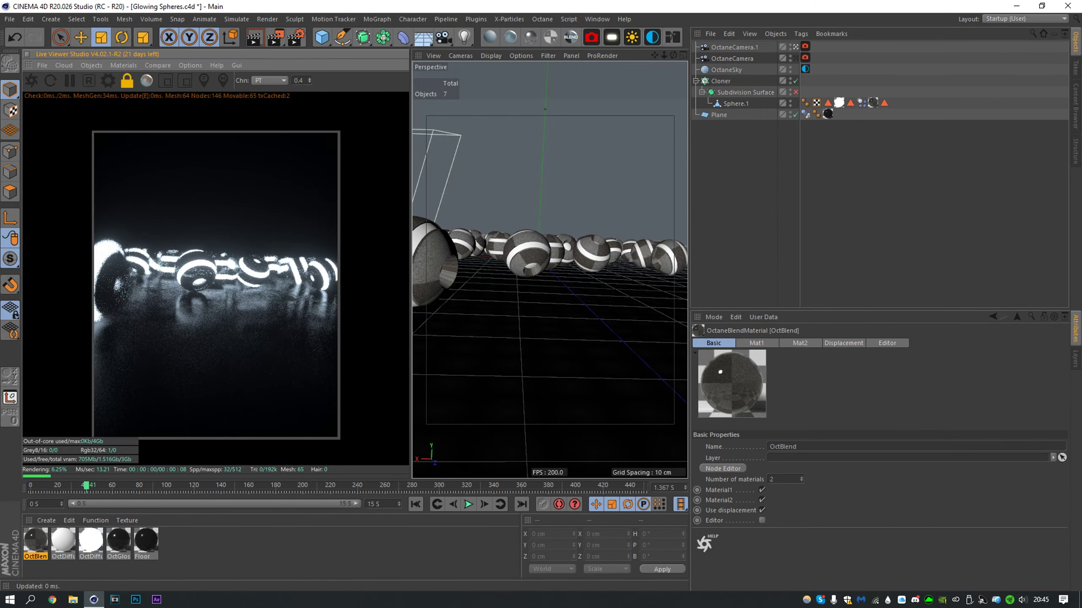
pyautogui.click(591, 37)
pyautogui.click(795, 47)
pyautogui.moveTo(550, 270)
pyautogui.keyDown('alt'); pyautogui.mouseDown()
pyautogui.moveTo(550, 324)
pyautogui.moveTo(550, 239)
pyautogui.moveTo(549, 299)
pyautogui.moveTo(550, 270)
pyautogui.mouseUp(); pyautogui.keyUp('alt')
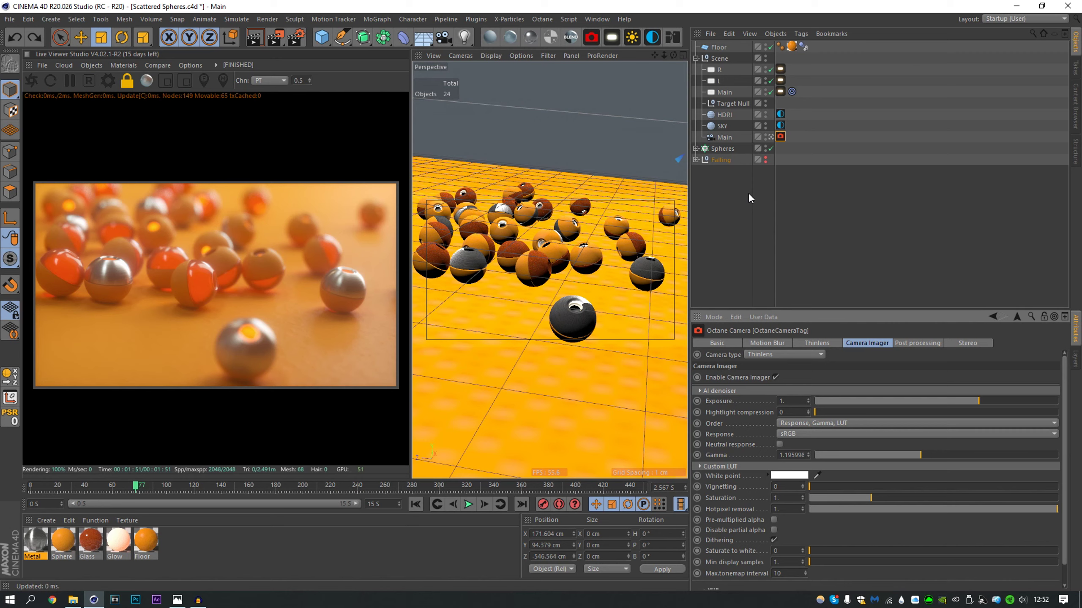
# - Play the scattered spheres animation from the start and pause it at frame 74 to view the render
pyautogui.click(739, 195)
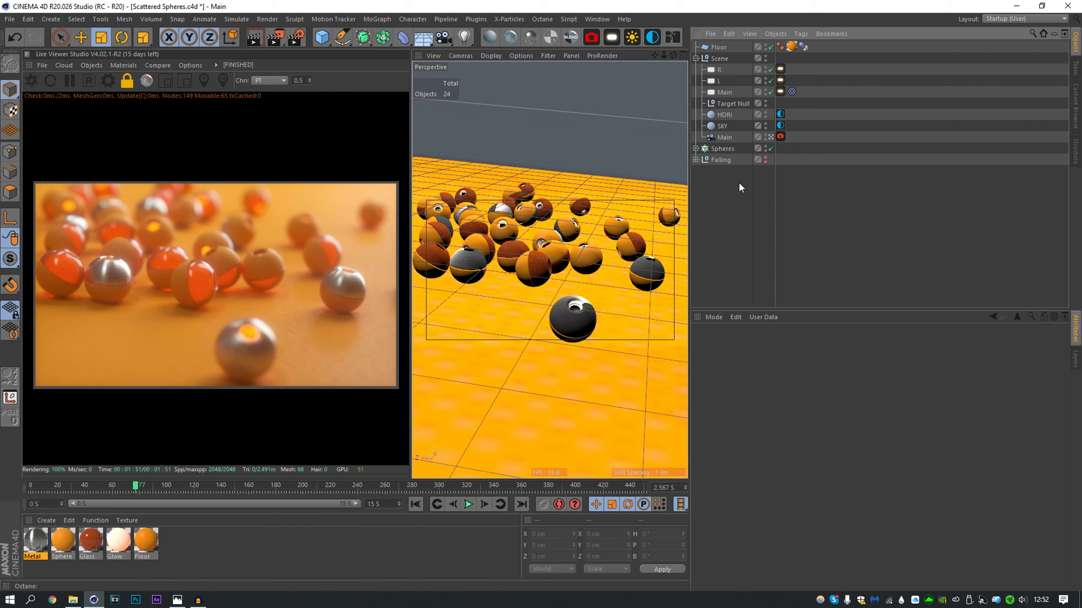
pyautogui.click(417, 505)
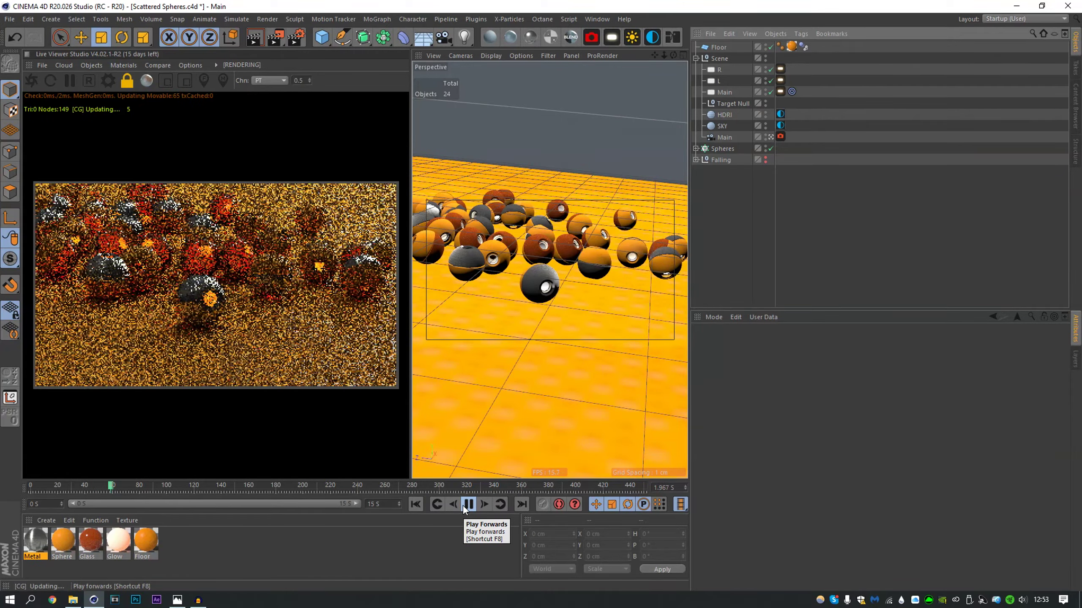
pyautogui.click(466, 505)
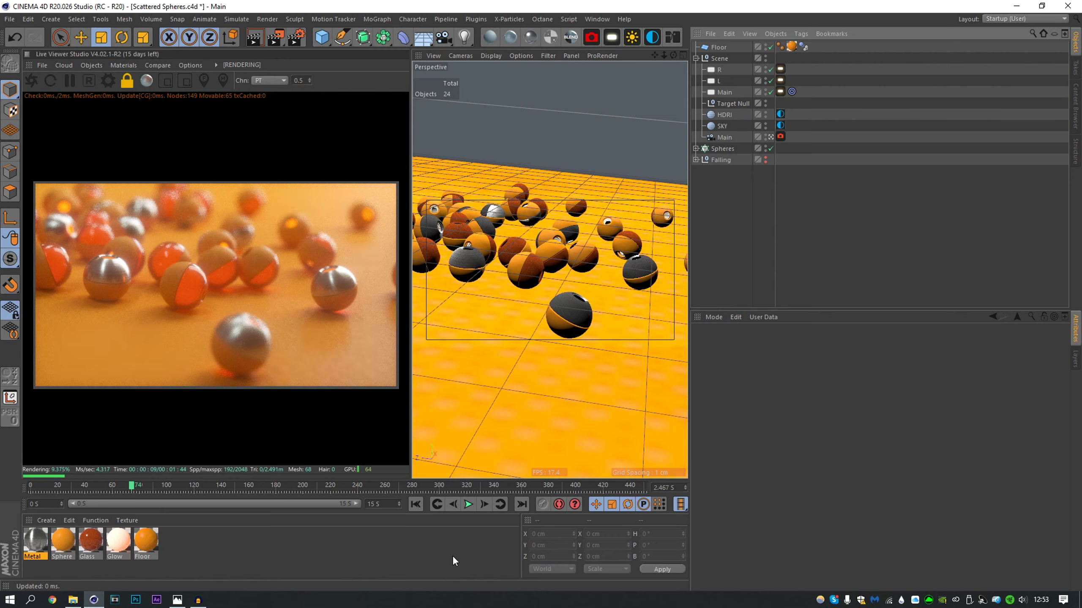
pyautogui.click(368, 293)
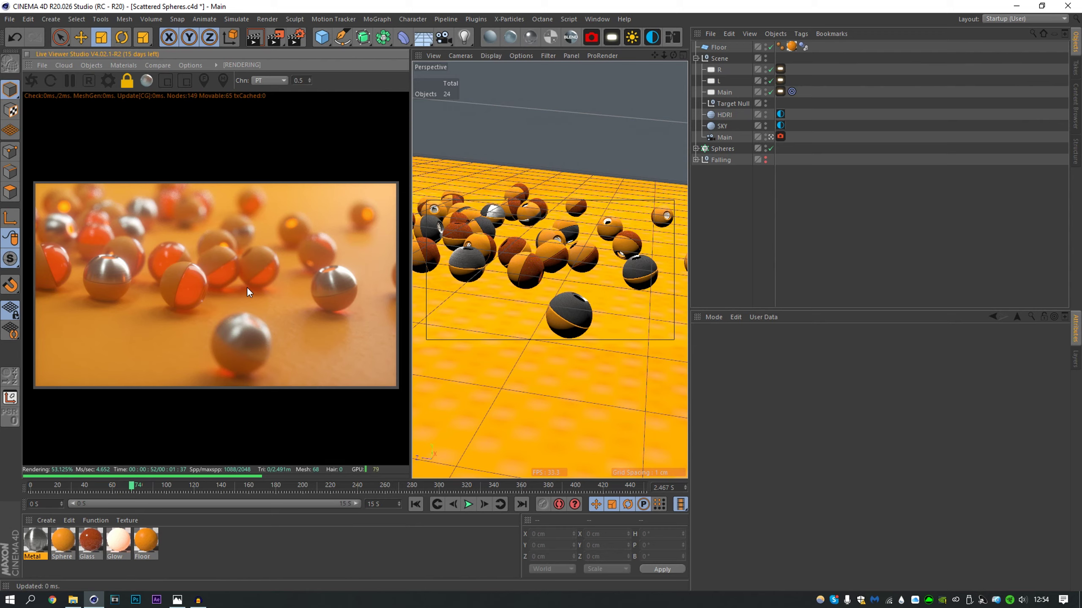
# - Inspect the contents of the Falling group and the settings of the Glow material
pyautogui.click(695, 160)
pyautogui.click(695, 159)
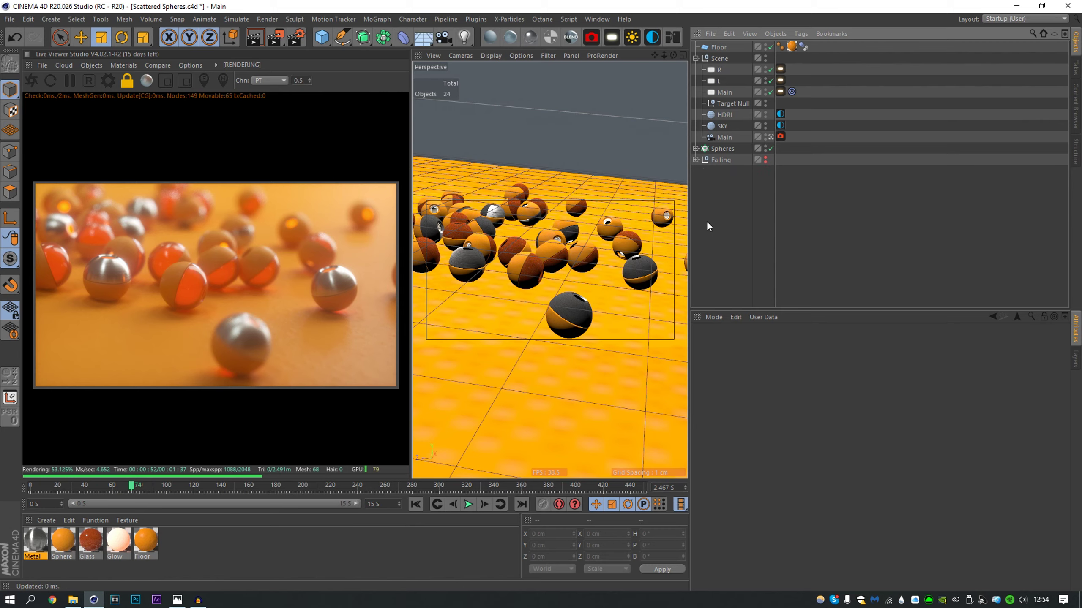
pyautogui.click(118, 540)
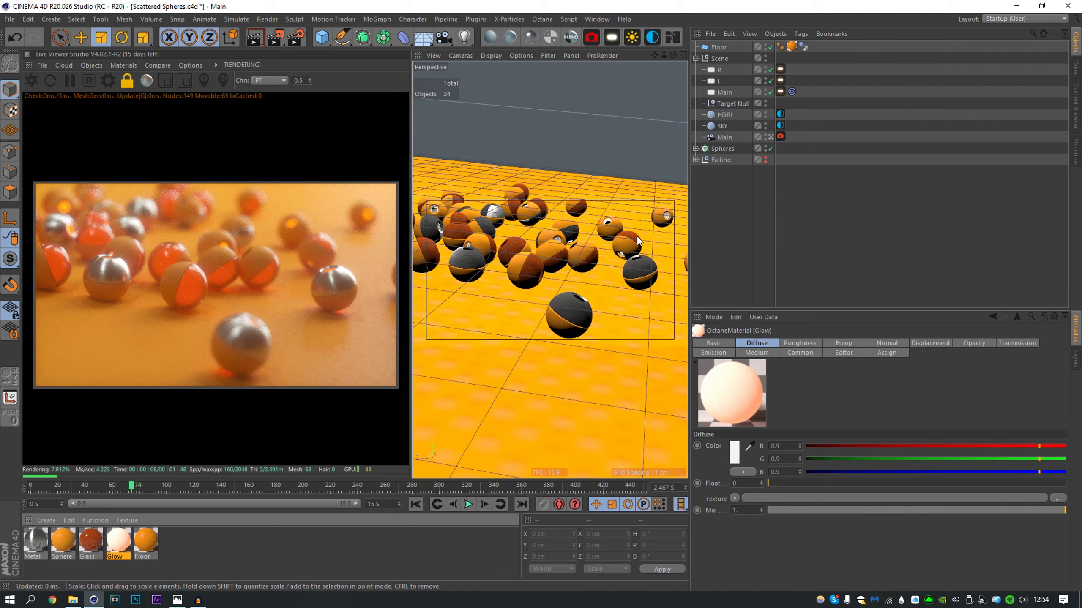
pyautogui.click(417, 560)
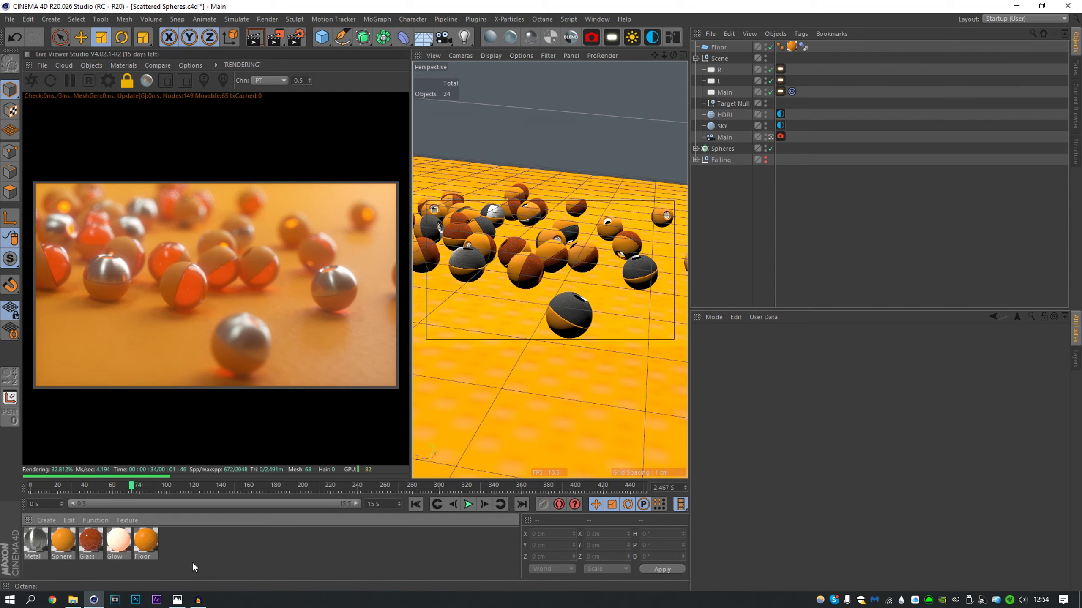
# - Open the Floor material's nodes in an enlarged editor and move the unused image texture, projection and gradient nodes aside
pyautogui.doubleClick(156, 541)
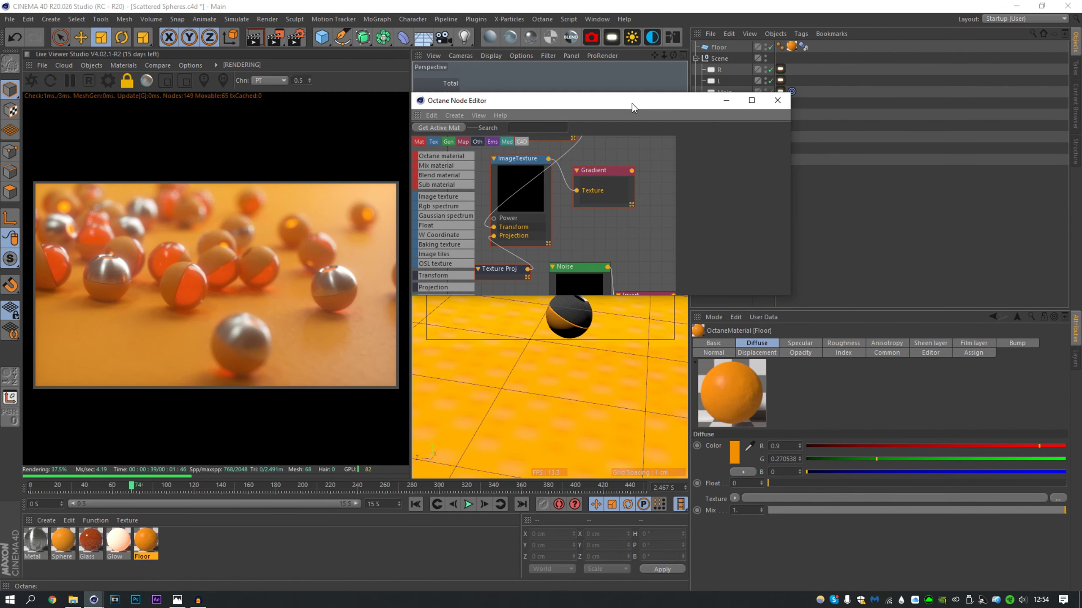
pyautogui.moveTo(716, 295); pyautogui.dragTo(736, 500)
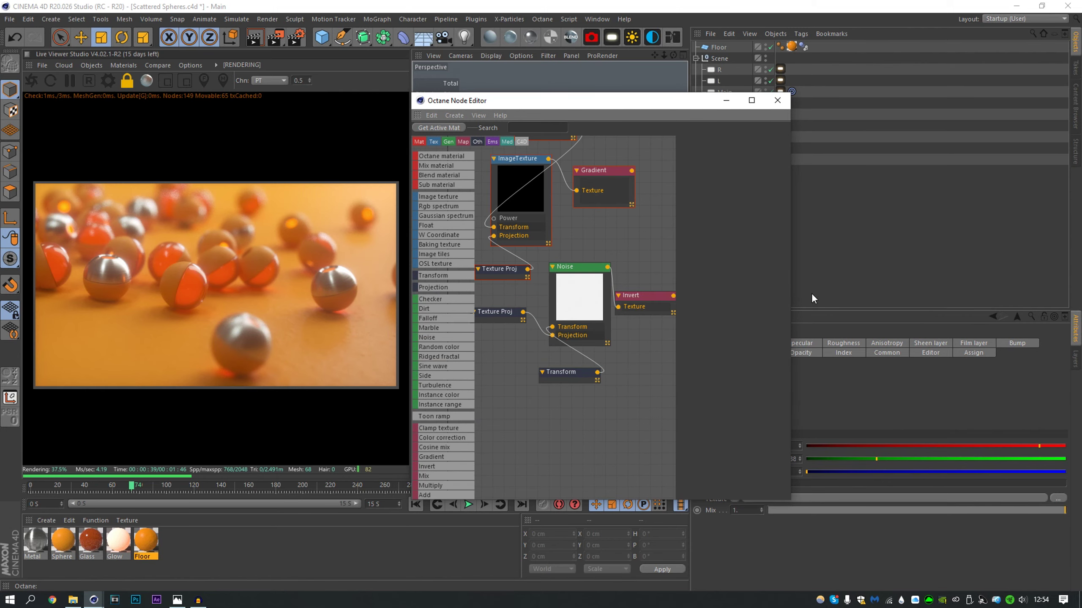
pyautogui.moveTo(790, 275); pyautogui.dragTo(955, 263)
pyautogui.moveTo(540, 199); pyautogui.dragTo(538, 169)
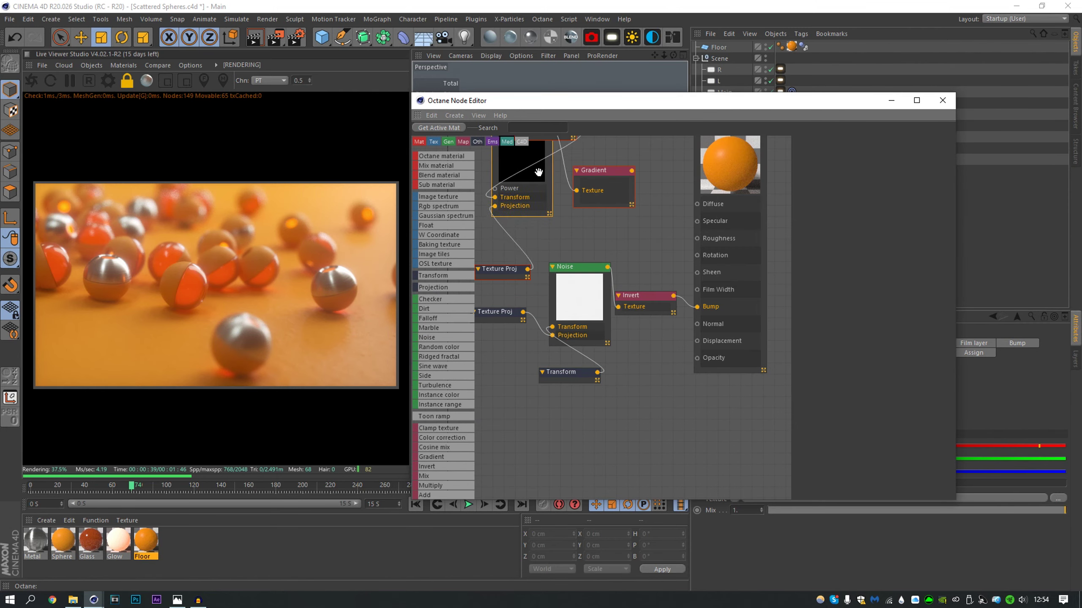
pyautogui.moveTo(521, 268); pyautogui.dragTo(477, 202)
pyautogui.moveTo(603, 190); pyautogui.dragTo(599, 152)
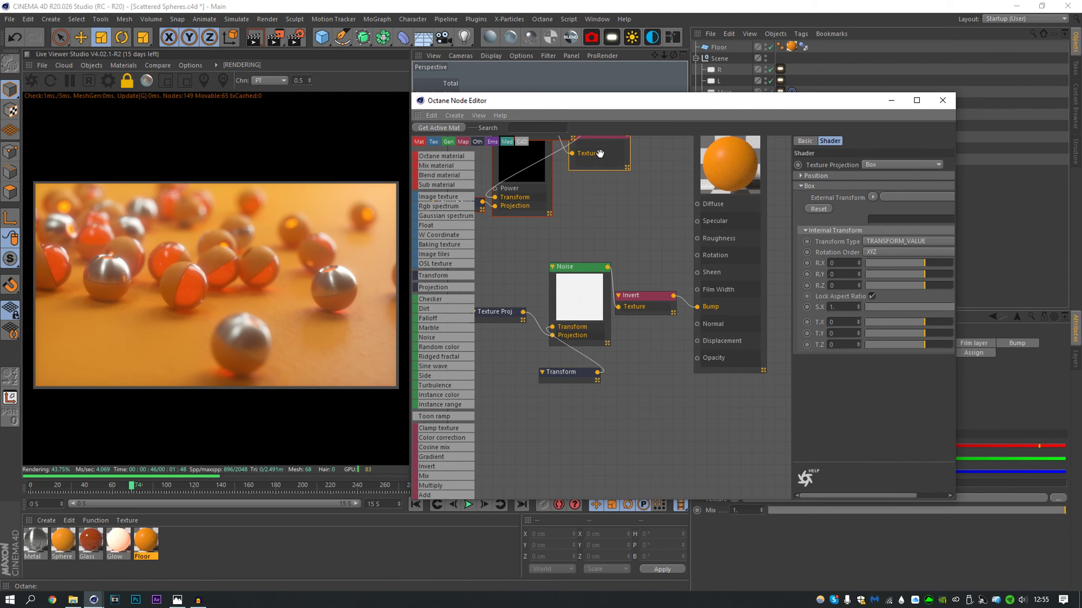
# - Examine the Noise, Texture Projection and Transform nodes feeding the Floor material's bump, plus its diffuse colour
pyautogui.moveTo(581, 373); pyautogui.dragTo(551, 370)
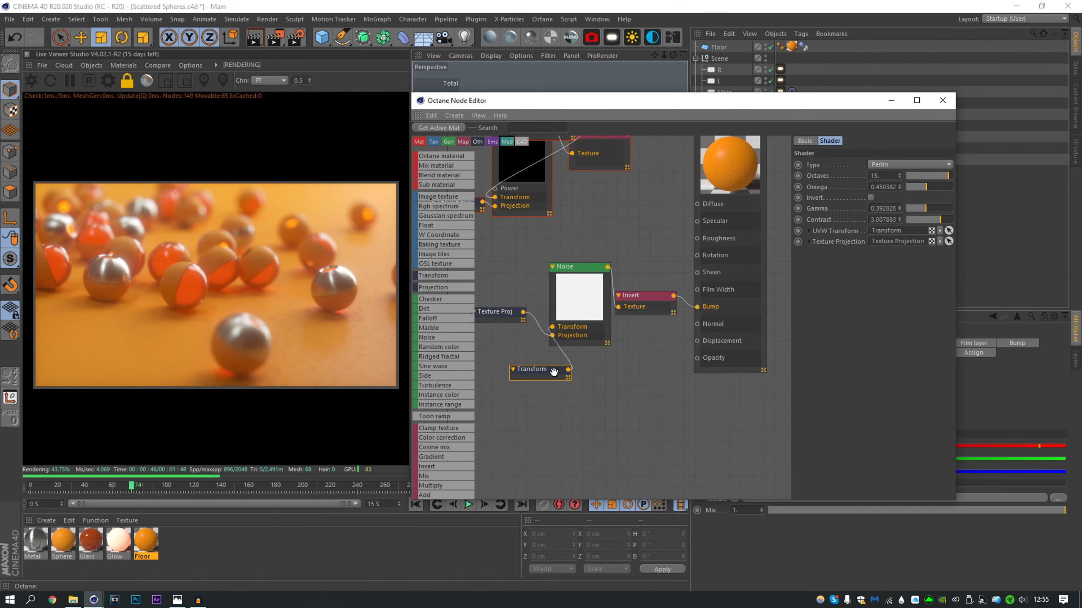
pyautogui.moveTo(596, 327); pyautogui.dragTo(593, 332)
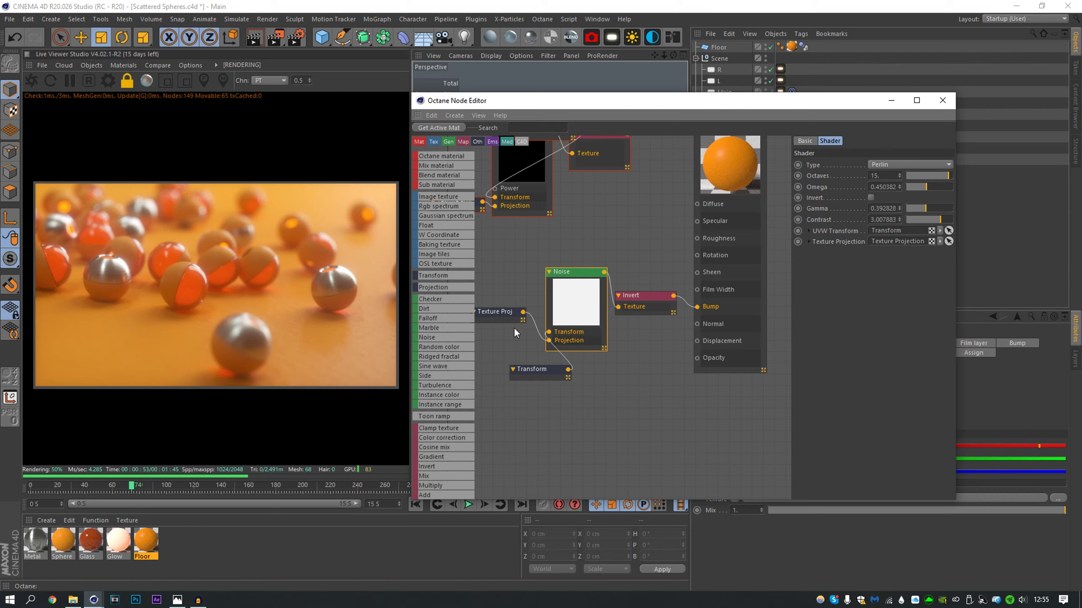
pyautogui.click(507, 314)
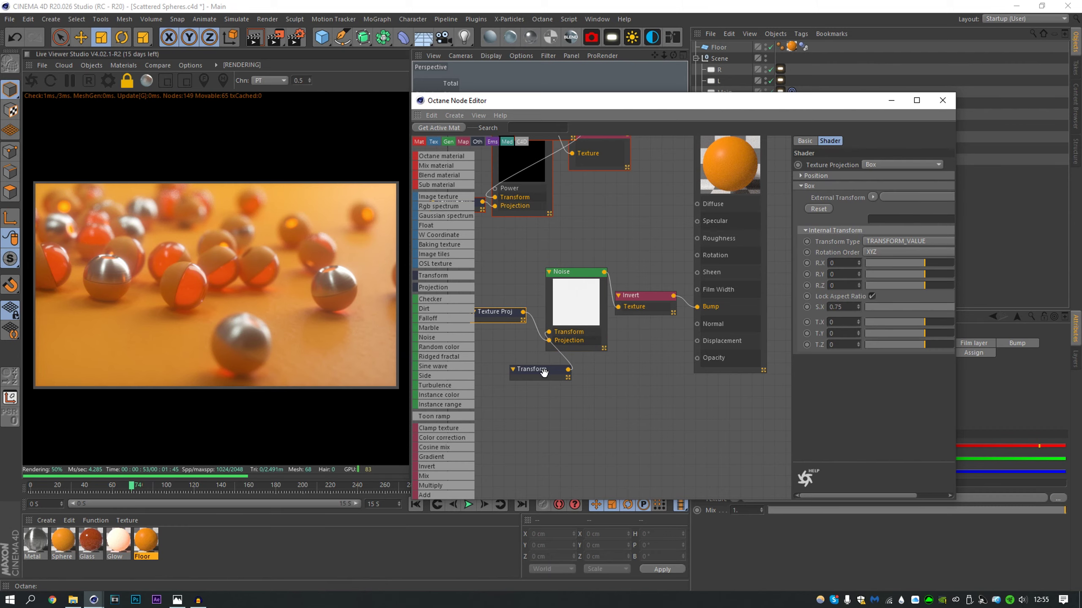
pyautogui.moveTo(545, 372); pyautogui.dragTo(530, 370)
pyautogui.click(574, 303)
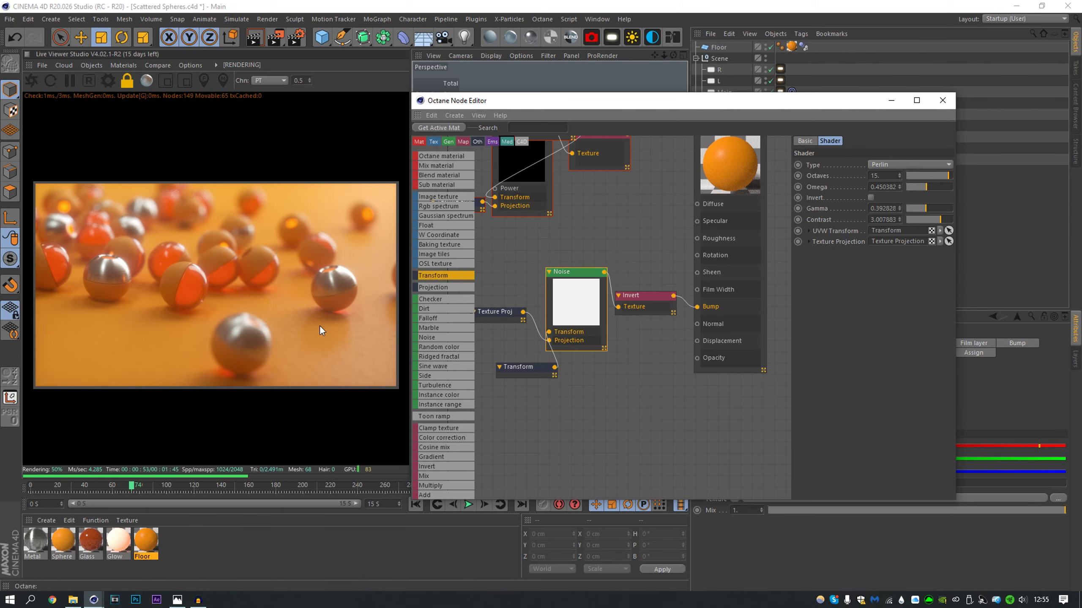
pyautogui.click(718, 206)
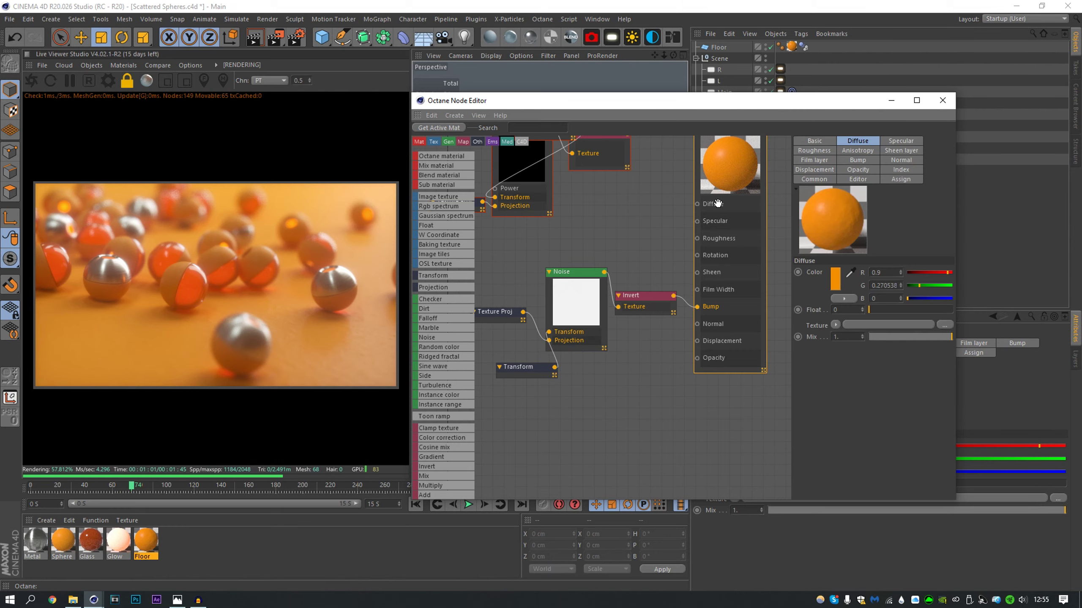
pyautogui.moveTo(612, 213); pyautogui.dragTo(650, 248, button='middle')
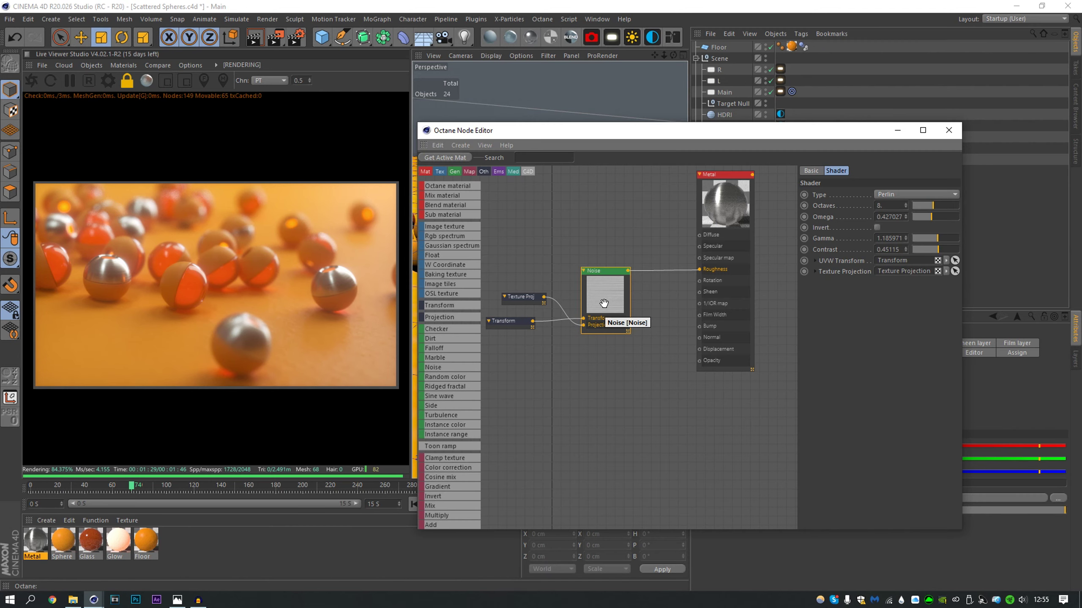
# - Examine the Texture Projection and Transform of the noise driving the Metal material's roughness, then close the node editor
pyautogui.moveTo(527, 298); pyautogui.dragTo(514, 308)
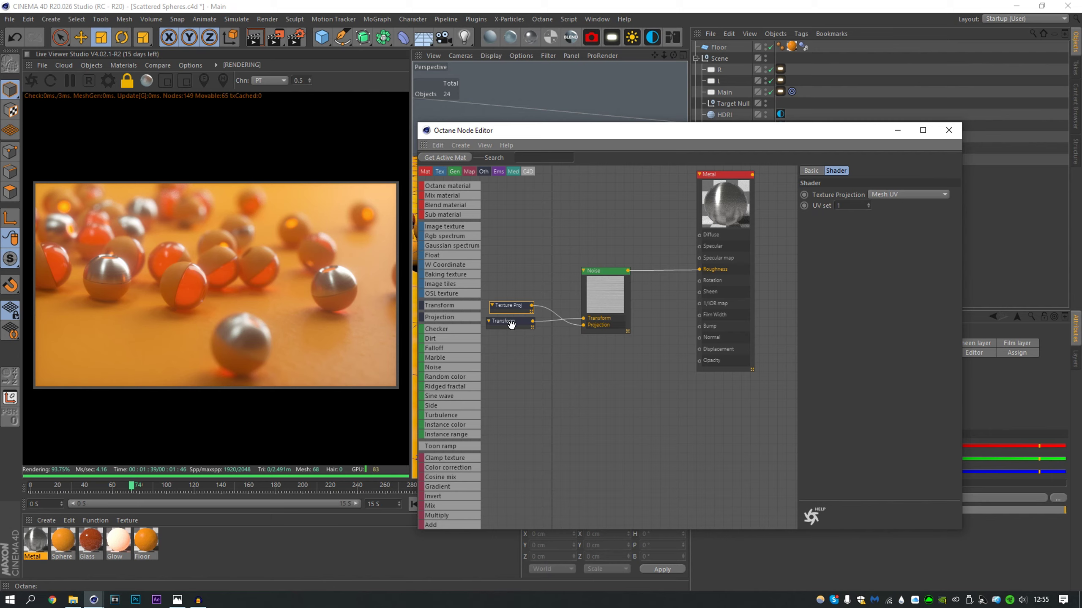
pyautogui.click(511, 324)
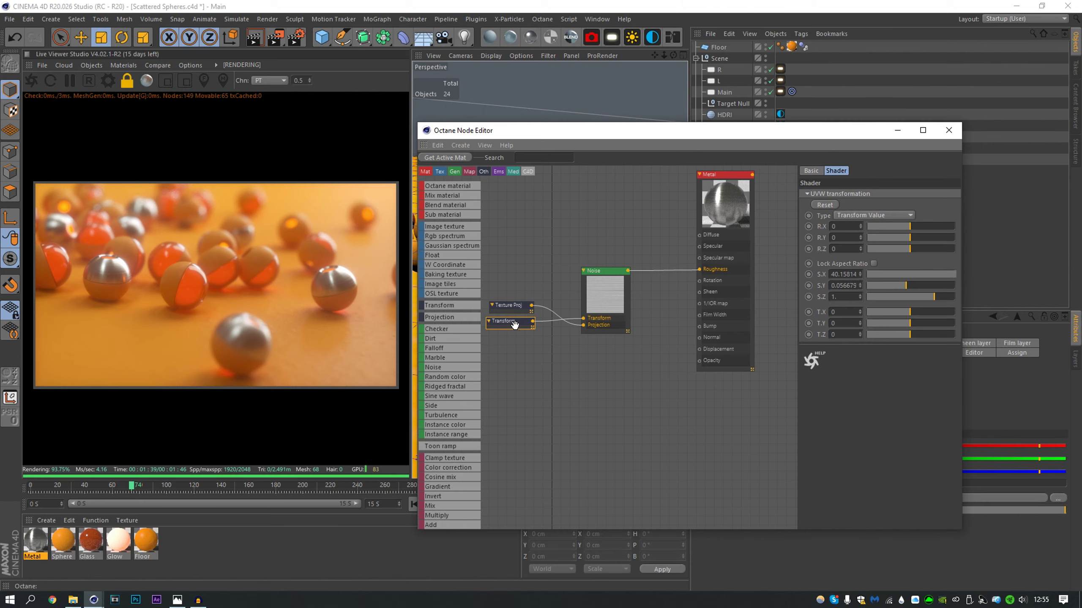
pyautogui.moveTo(508, 326); pyautogui.dragTo(510, 325)
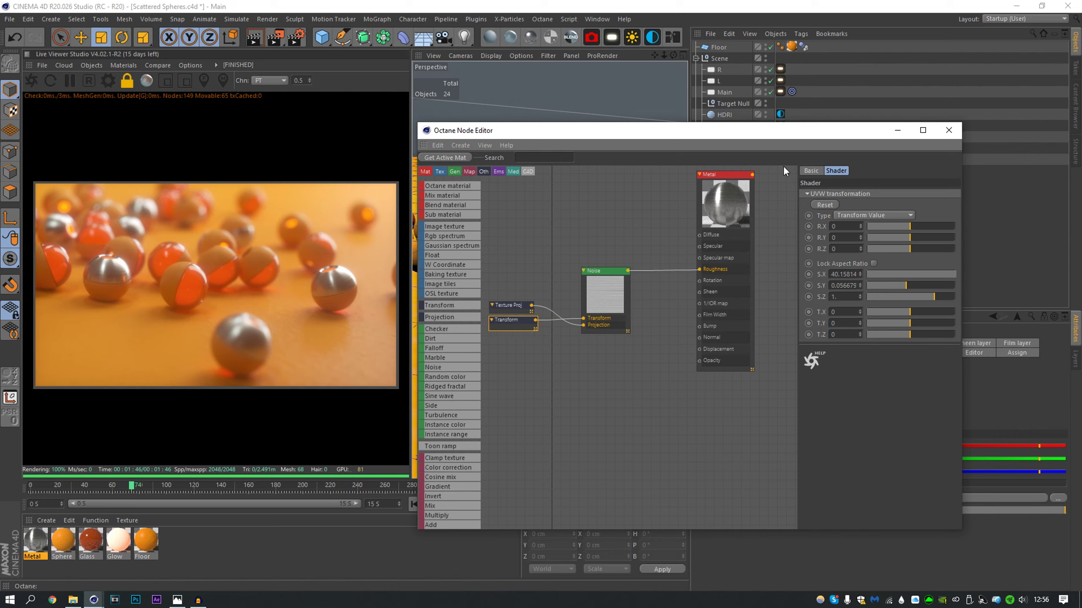
pyautogui.click(953, 129)
pyautogui.moveTo(339, 280)
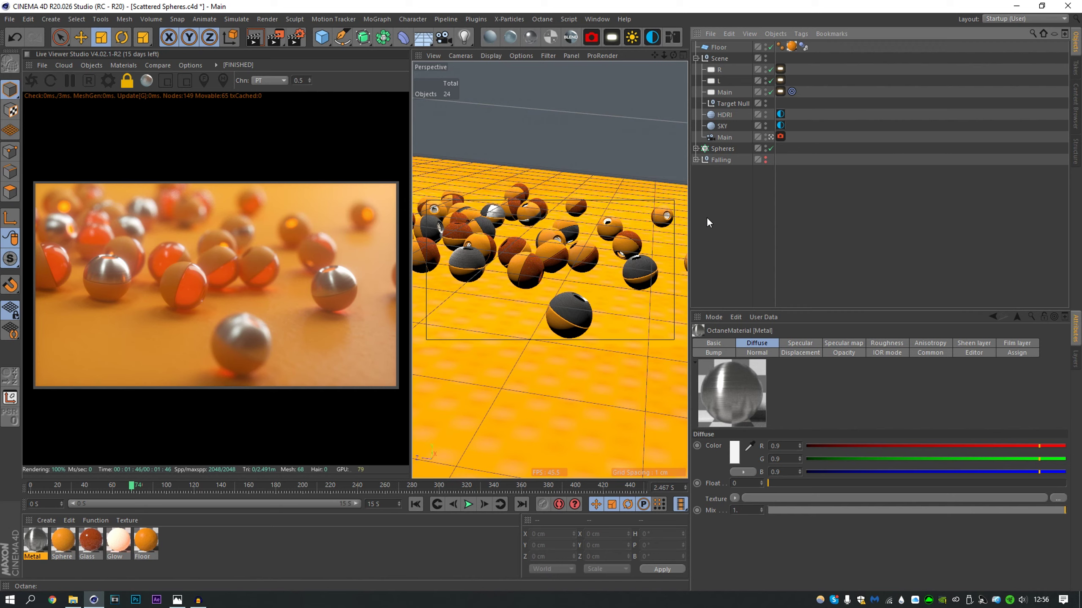
pyautogui.click(106, 287)
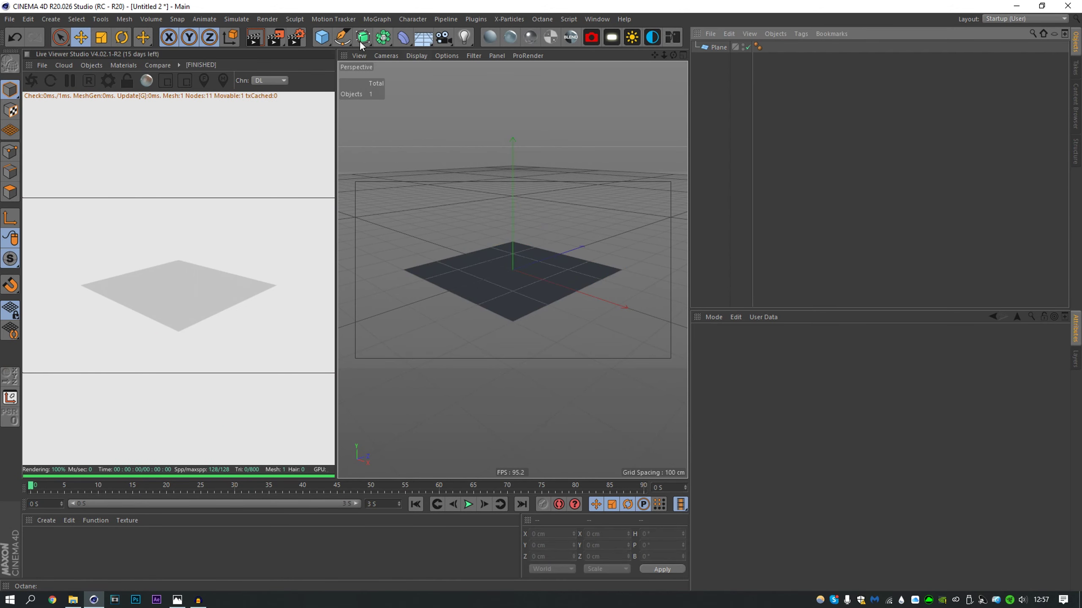
# - Add a sphere at the centre of the plane and set its radius to 21 cm
pyautogui.click(322, 37)
pyautogui.click(557, 73)
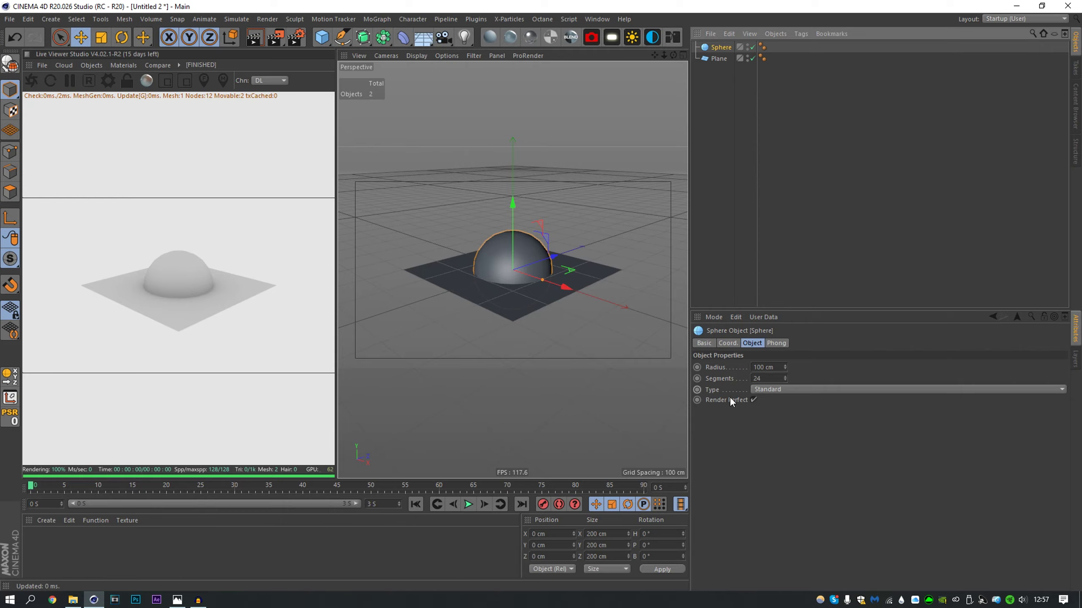
pyautogui.moveTo(785, 367); pyautogui.dragTo(785, 401)
pyautogui.moveTo(663, 55); pyautogui.dragTo(667, 55)
pyautogui.scroll(5, 510, 249)
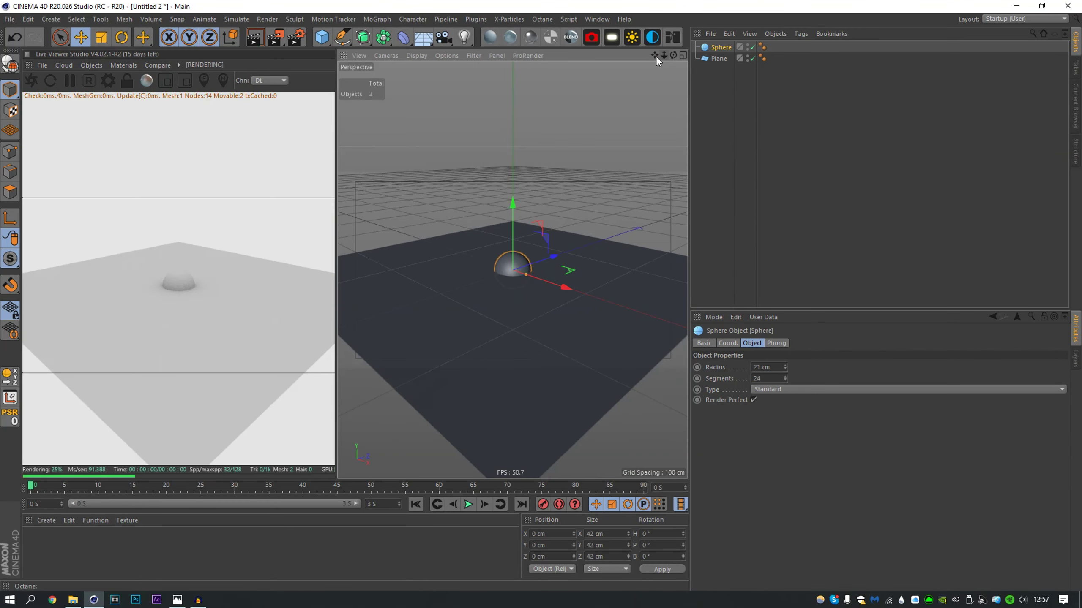
# - Hide the live render view, put the sphere in a MoGraph Cloner and set the cloner's mode to Grid Array
pyautogui.click(27, 54)
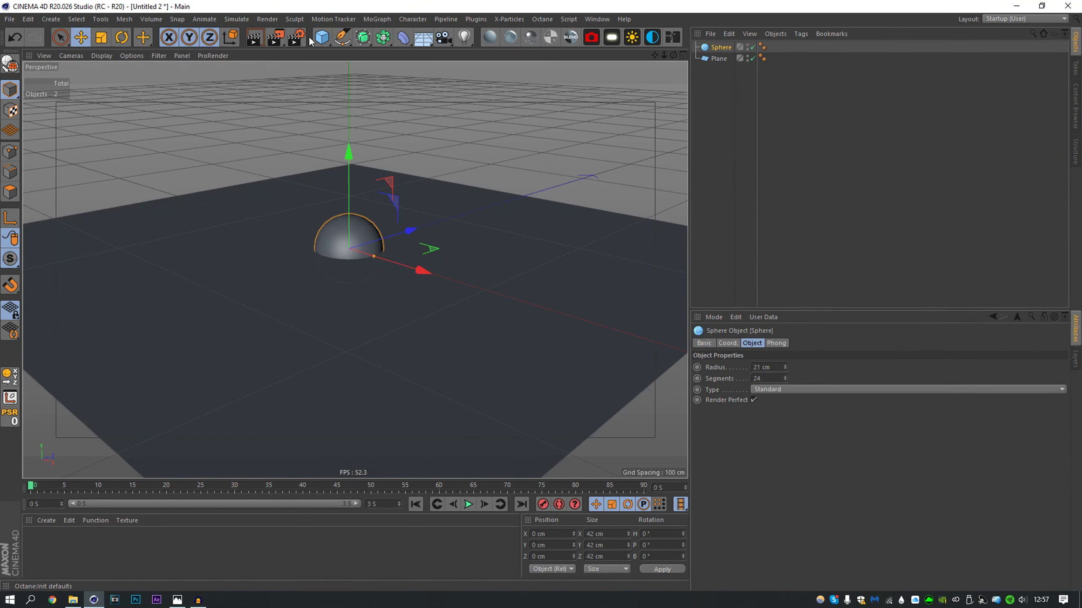
pyautogui.click(403, 19)
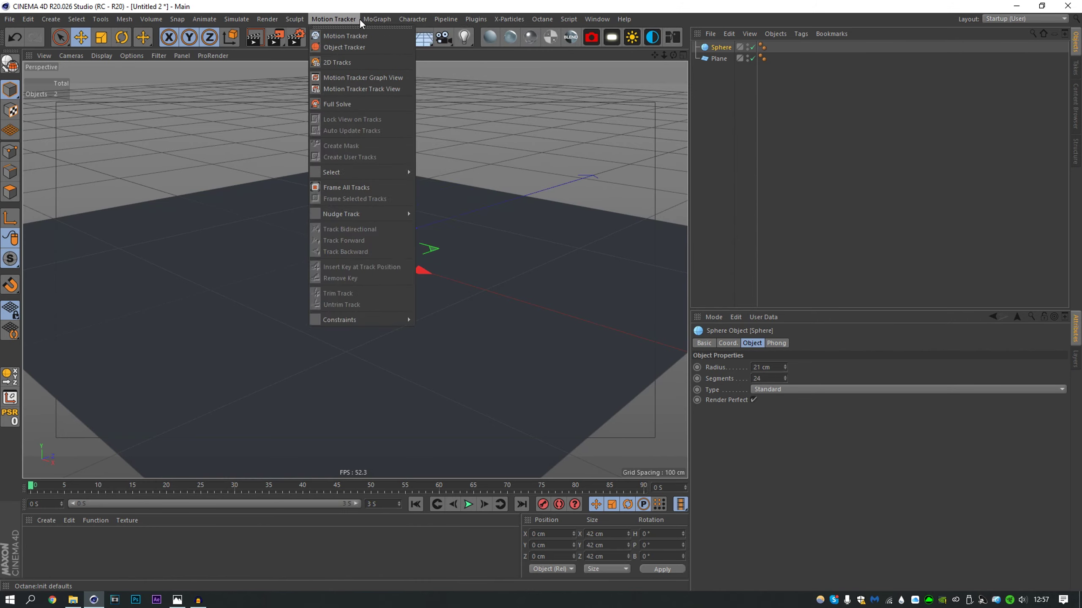
pyautogui.moveTo(370, 35)
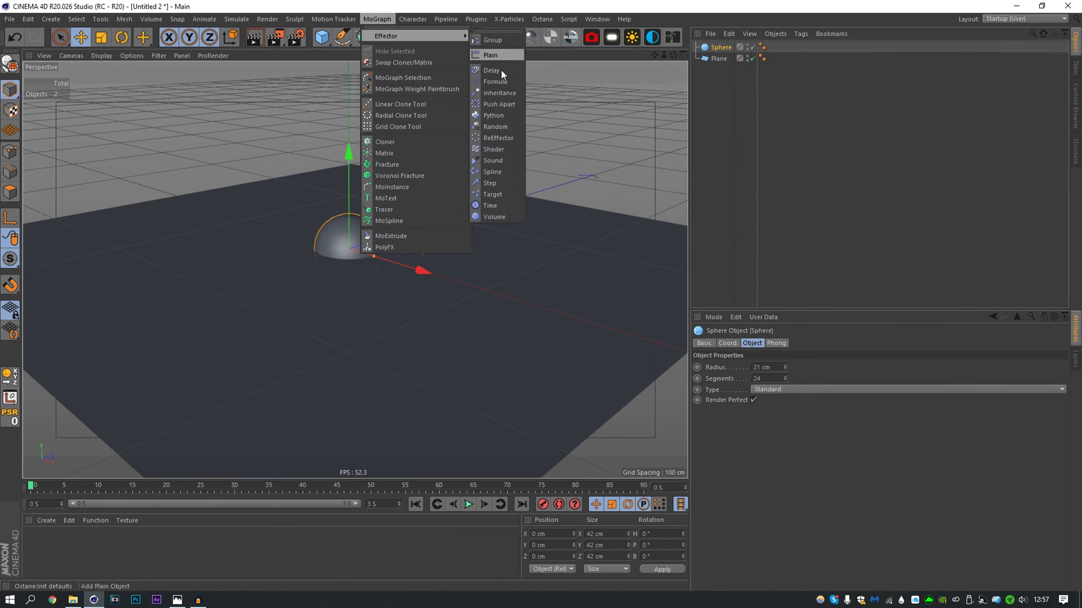
pyautogui.click(390, 141)
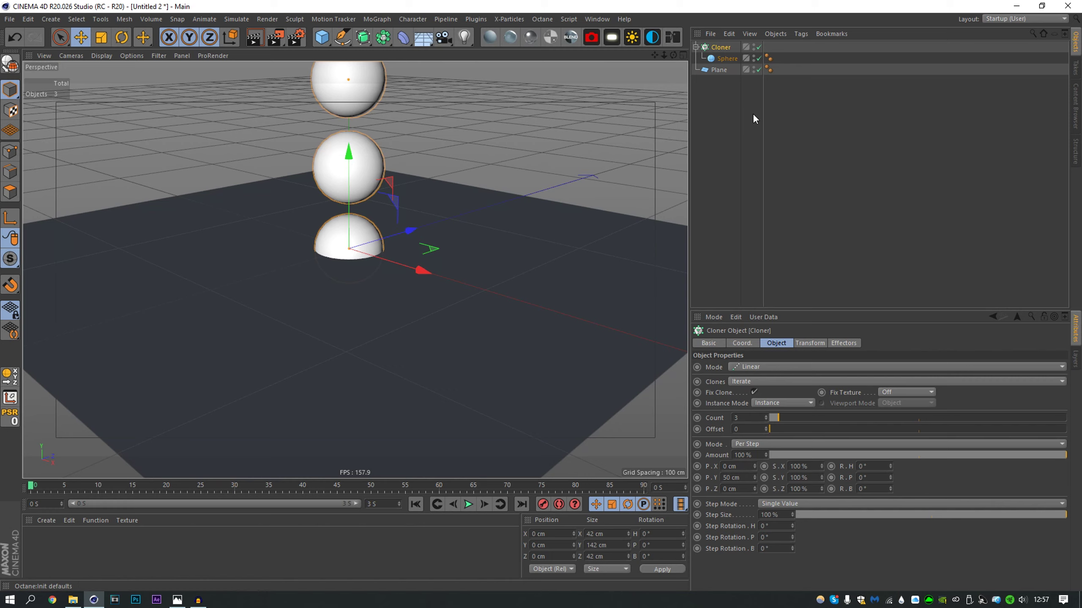
pyautogui.click(771, 366)
pyautogui.click(780, 413)
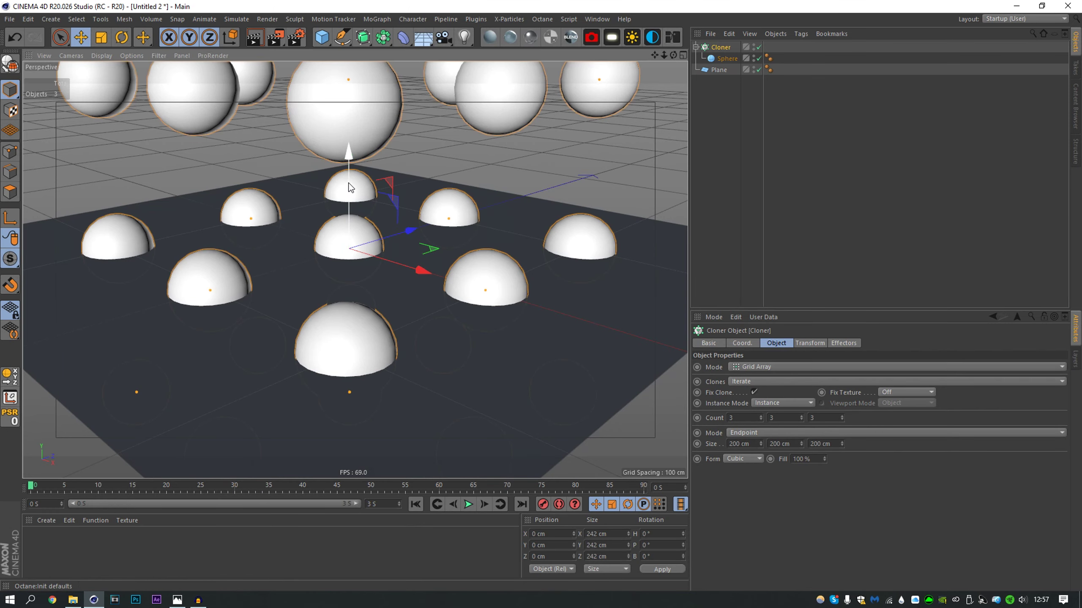
# - Set the cloner's grid size to 25 cm on all three axes
pyautogui.doubleClick(737, 444)
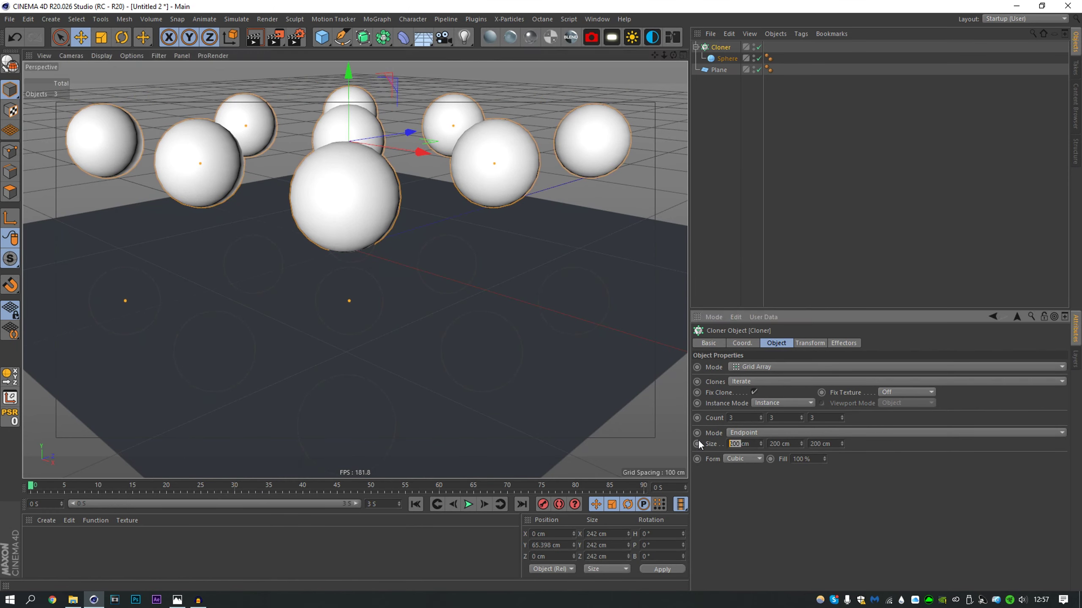
pyautogui.write('25')
pyautogui.doubleClick(780, 443)
pyautogui.write('25')
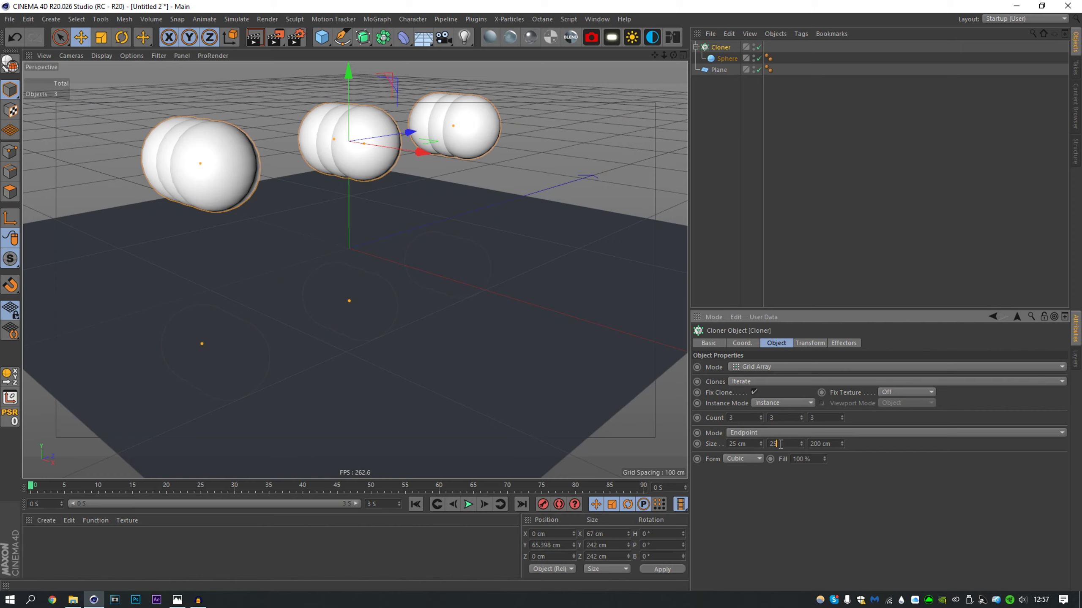
pyautogui.press('Tab')
pyautogui.write('25')
pyautogui.press('Return')
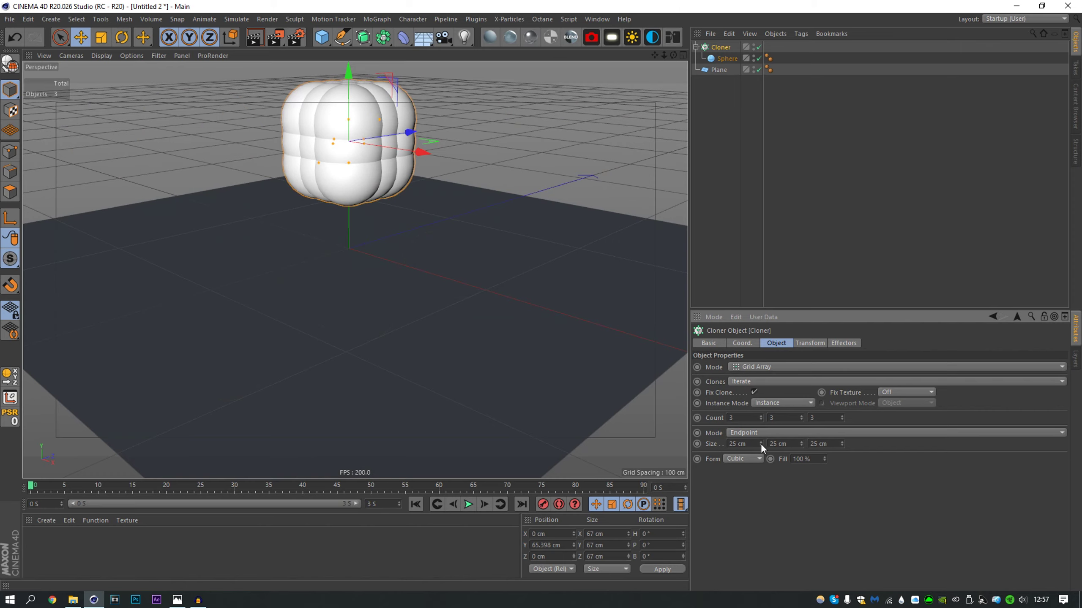
# - Set the cloner's grid size to 132 x 99 x 122 cm and raise it to about 128 cm above the plane
pyautogui.moveTo(760, 443); pyautogui.dragTo(800, 413)
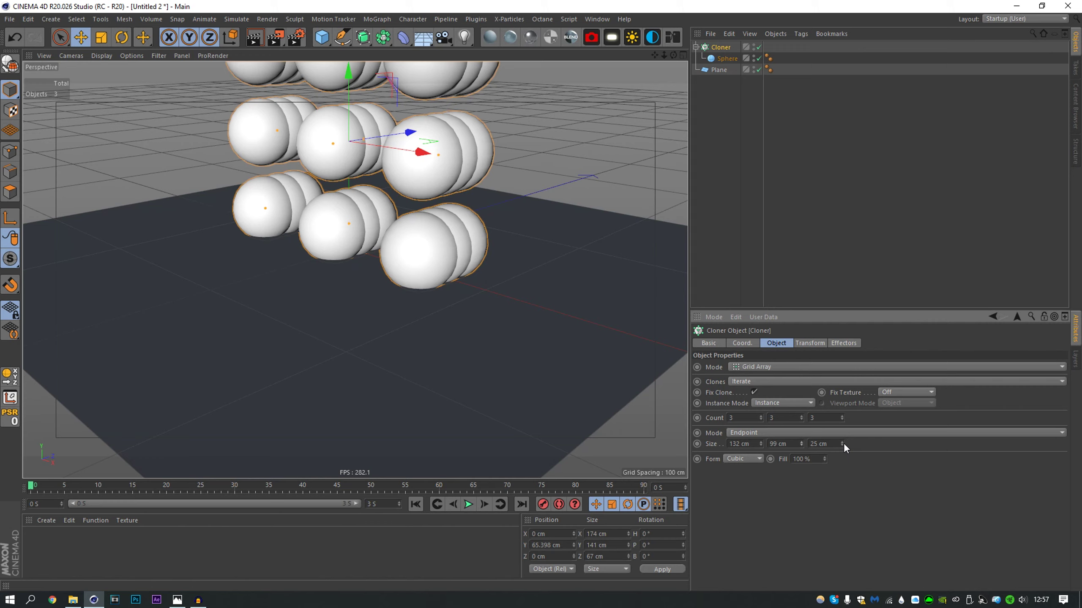
pyautogui.moveTo(842, 443); pyautogui.dragTo(843, 402)
pyautogui.scroll(-3, 386, 220)
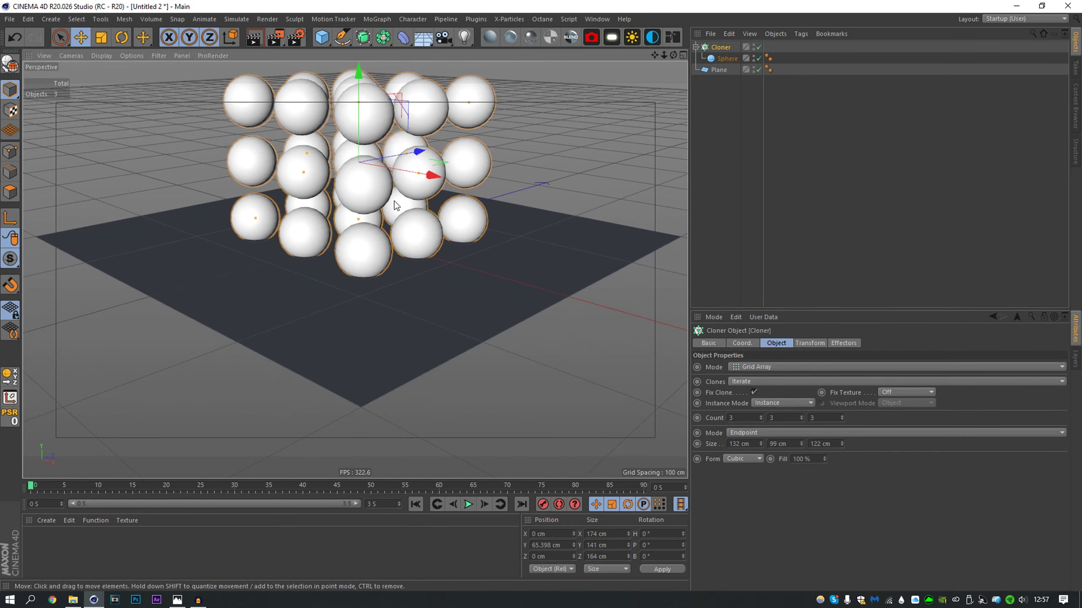
pyautogui.keyDown('alt'); pyautogui.moveTo(390, 185); pyautogui.dragTo(407, 255, button='middle'); pyautogui.keyUp('alt')
pyautogui.moveTo(374, 190); pyautogui.dragTo(375, 116)
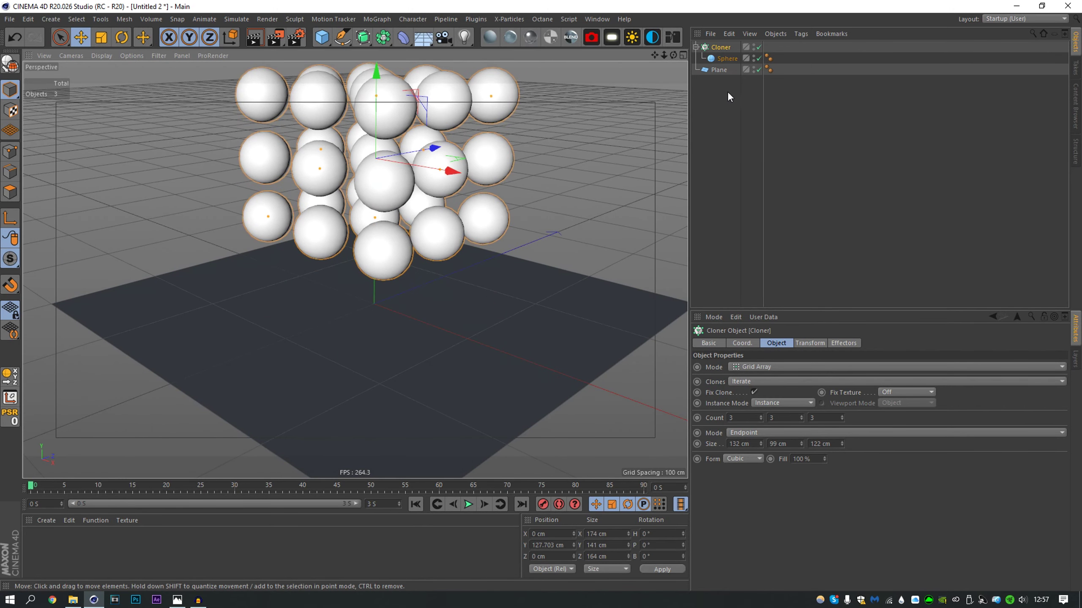
# - Add a Rigid Body tag to the sphere and a Collider Body tag to the plane
pyautogui.click(724, 58)
pyautogui.rightClick(720, 62)
pyautogui.moveTo(775, 155)
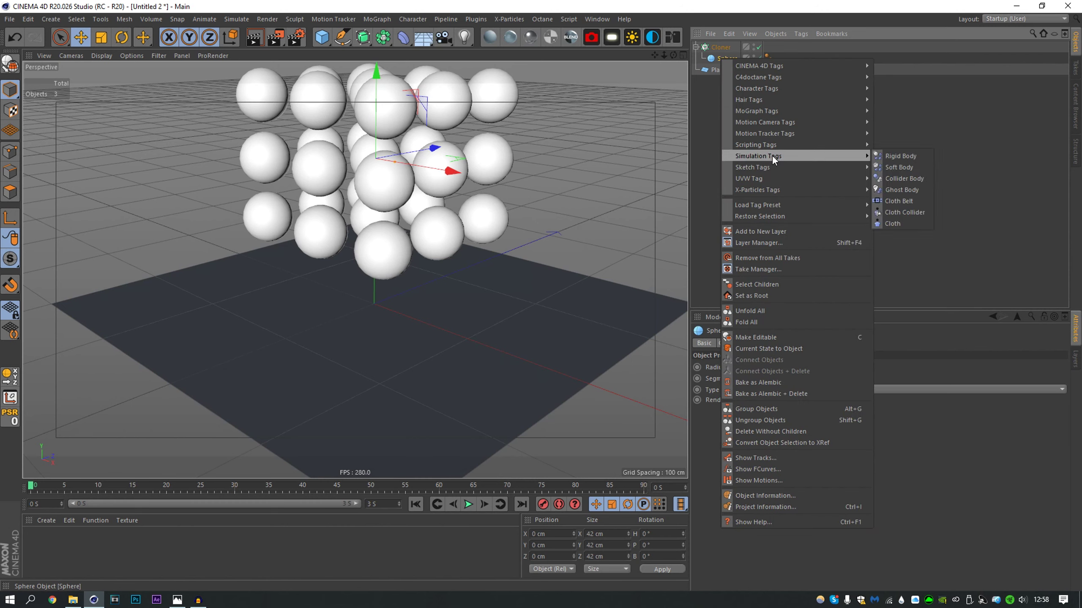
pyautogui.click(895, 154)
pyautogui.rightClick(718, 70)
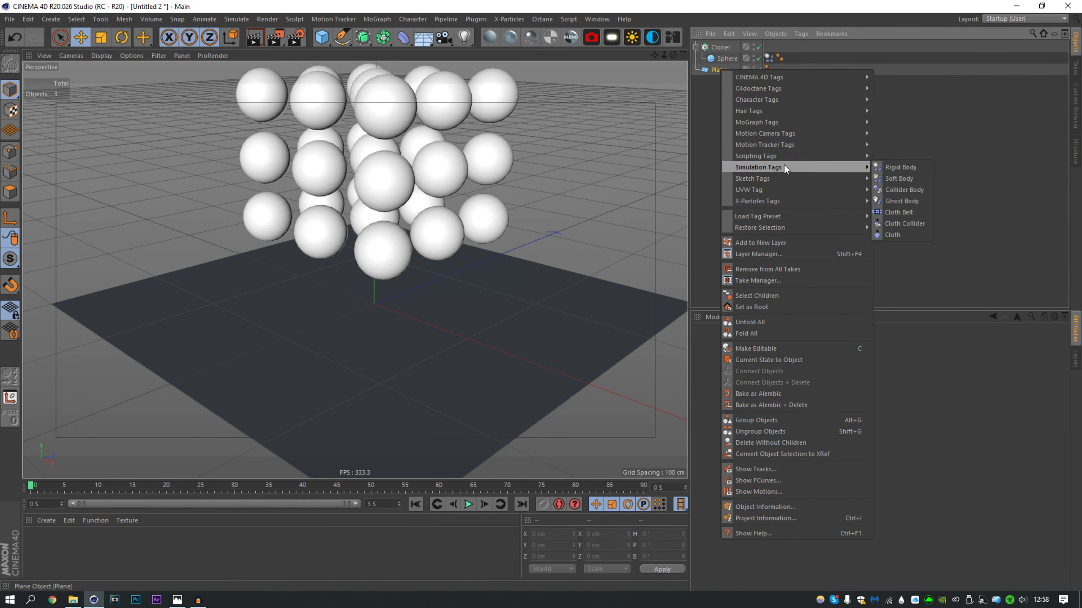
pyautogui.click(901, 190)
pyautogui.click(738, 202)
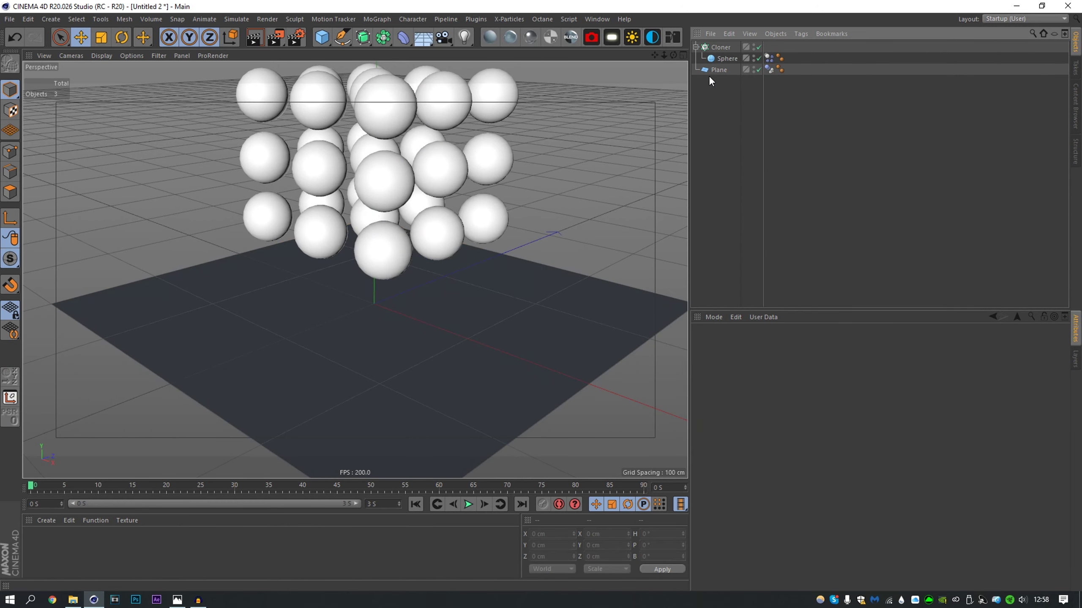
# - Set the plane's width and height to 750 cm each
pyautogui.click(715, 69)
pyautogui.moveTo(771, 367); pyautogui.dragTo(717, 367)
pyautogui.write('750')
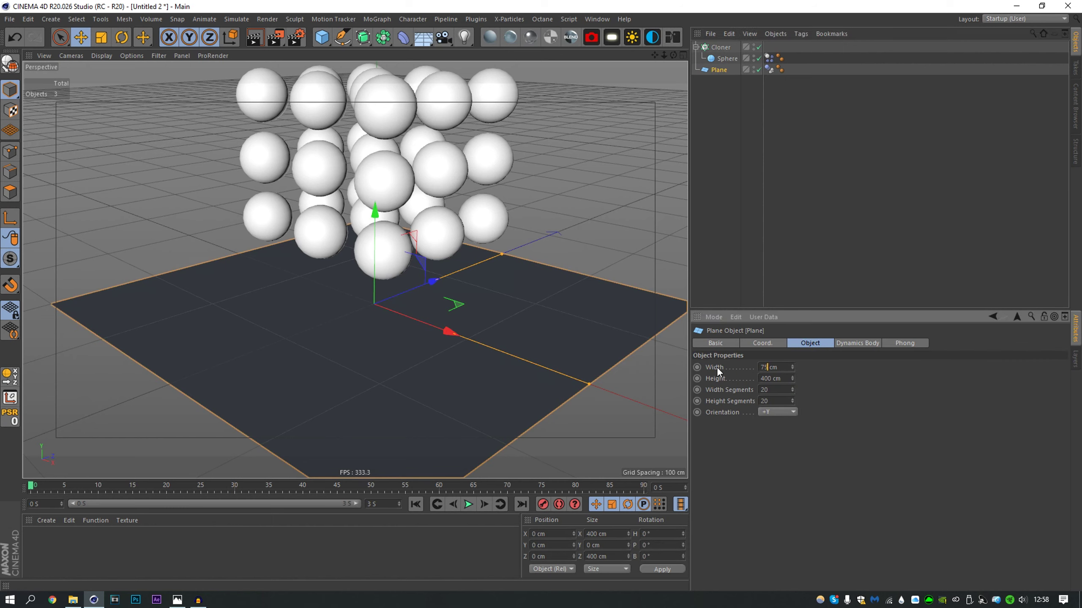
pyautogui.press('Tab')
pyautogui.write('750')
pyautogui.press('Return')
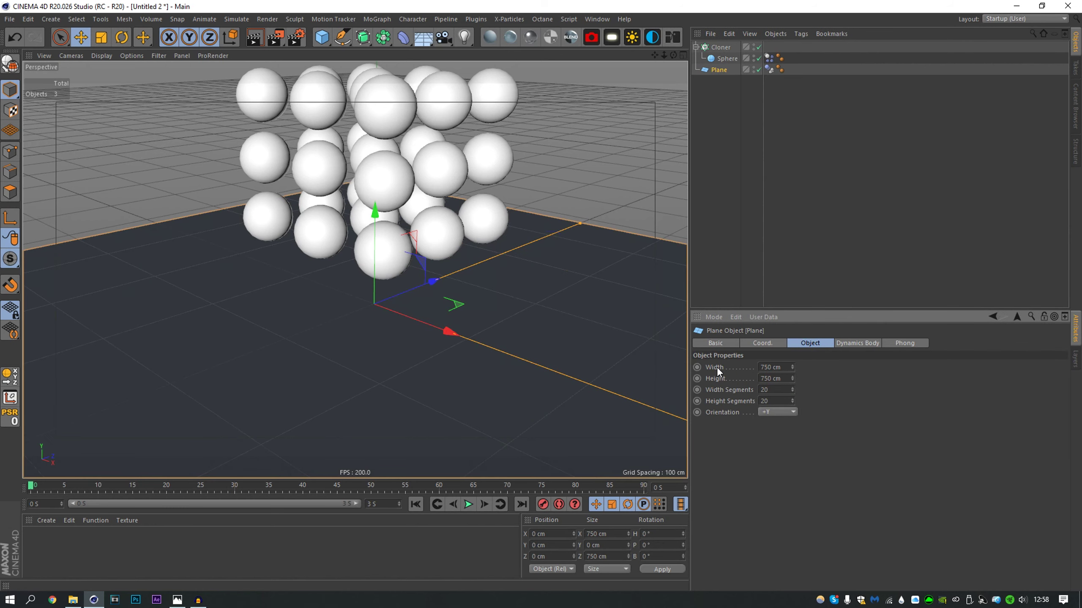
# - Reduce the cloned sphere's radius to 13 cm
pyautogui.click(722, 48)
pyautogui.click(727, 57)
pyautogui.moveTo(785, 367); pyautogui.dragTo(784, 383)
# - Play the sphere drop simulation twice, rewinding to the first frame after each run
pyautogui.click(468, 506)
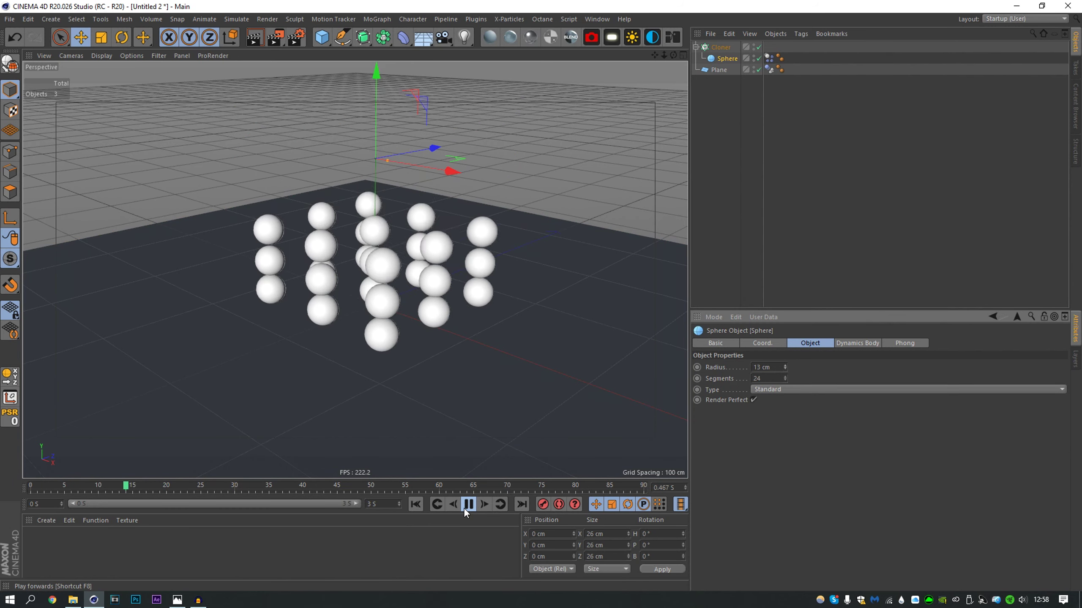
pyautogui.click(467, 506)
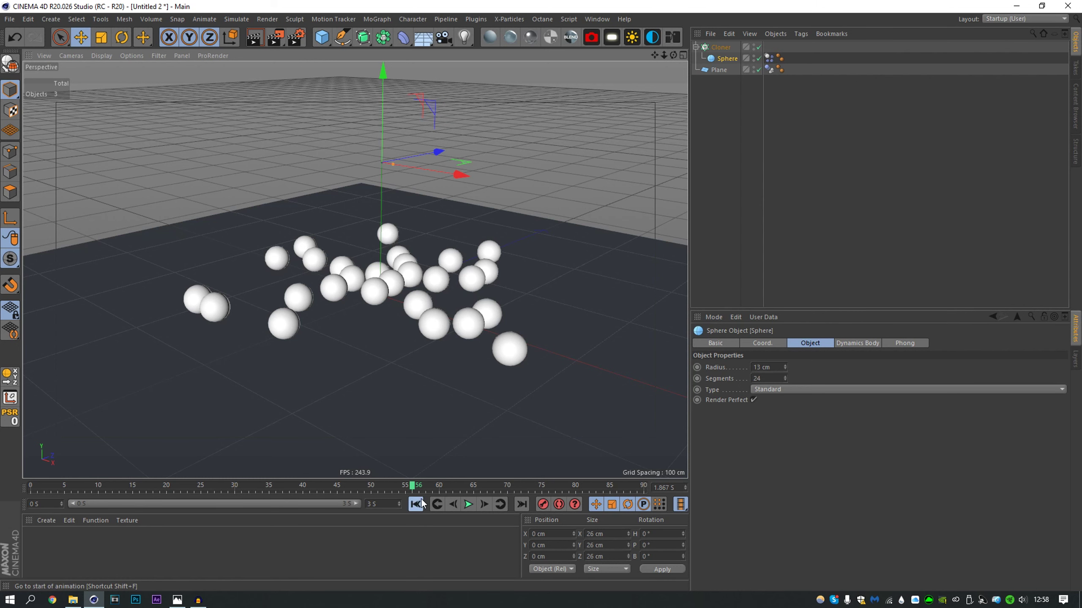
pyautogui.click(415, 504)
pyautogui.click(469, 505)
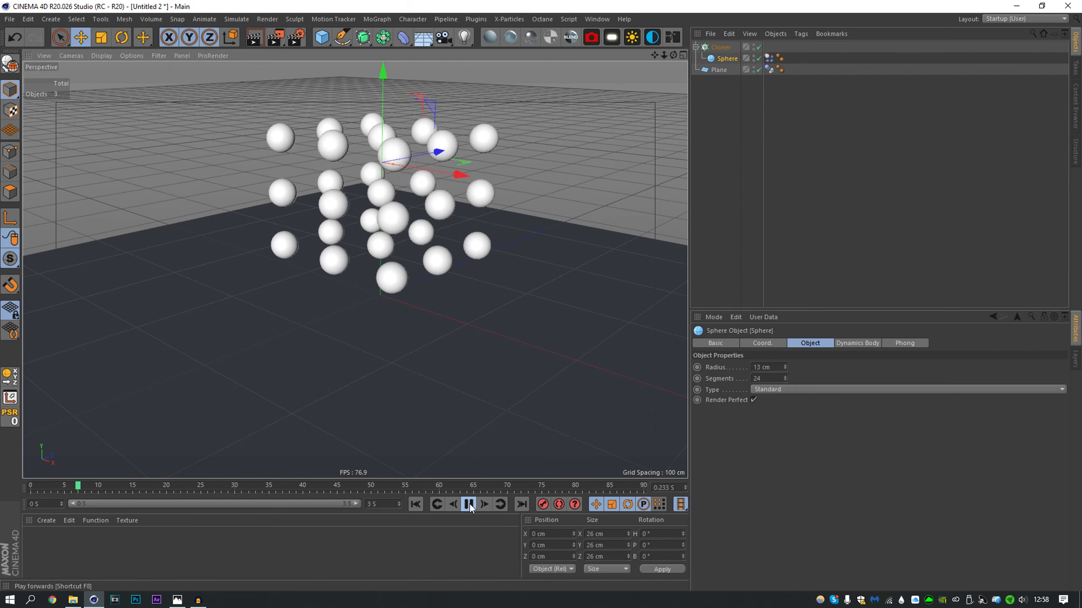
pyautogui.click(469, 506)
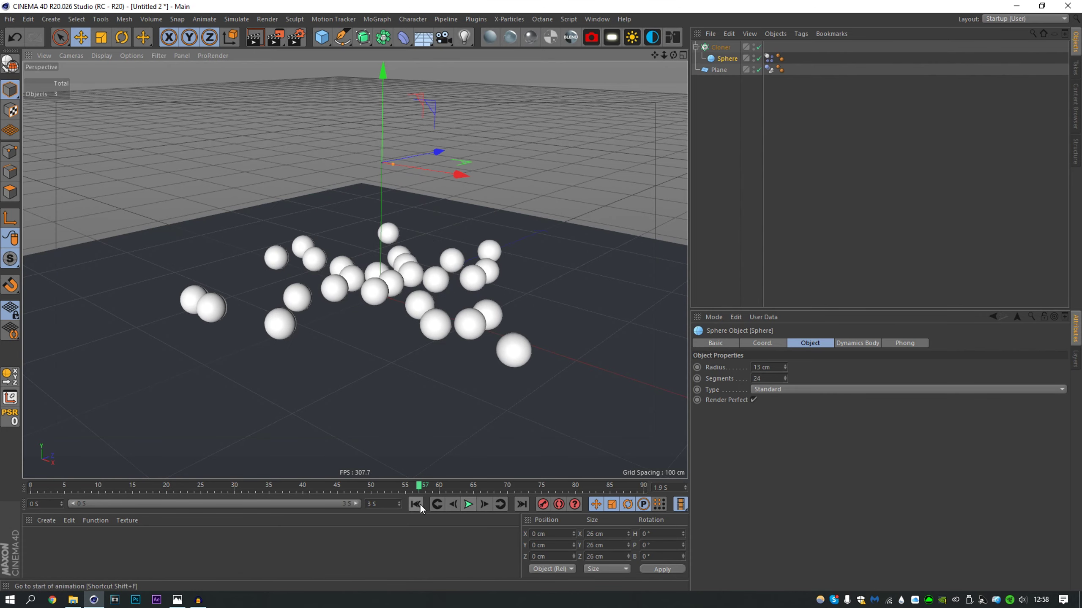
pyautogui.click(416, 504)
# - Add a cone scaled to about 101 cm high and lower it to about 43 cm on Y, beneath the spheres
pyautogui.click(703, 213)
pyautogui.click(323, 39)
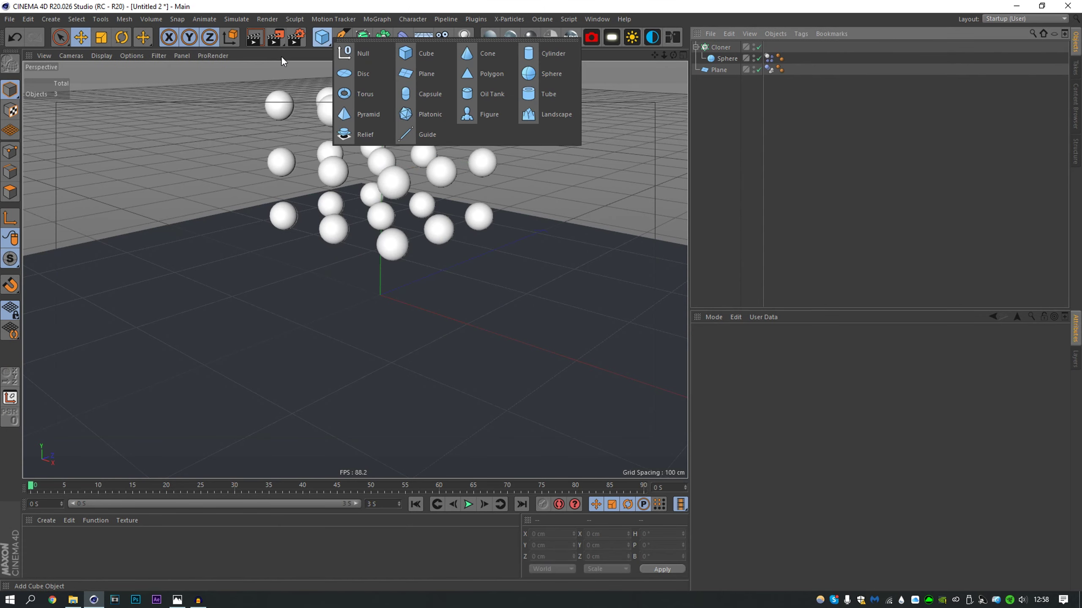
pyautogui.click(485, 53)
pyautogui.moveTo(379, 218); pyautogui.dragTo(381, 120)
pyautogui.press('t')
pyautogui.moveTo(564, 178); pyautogui.dragTo(381, 241)
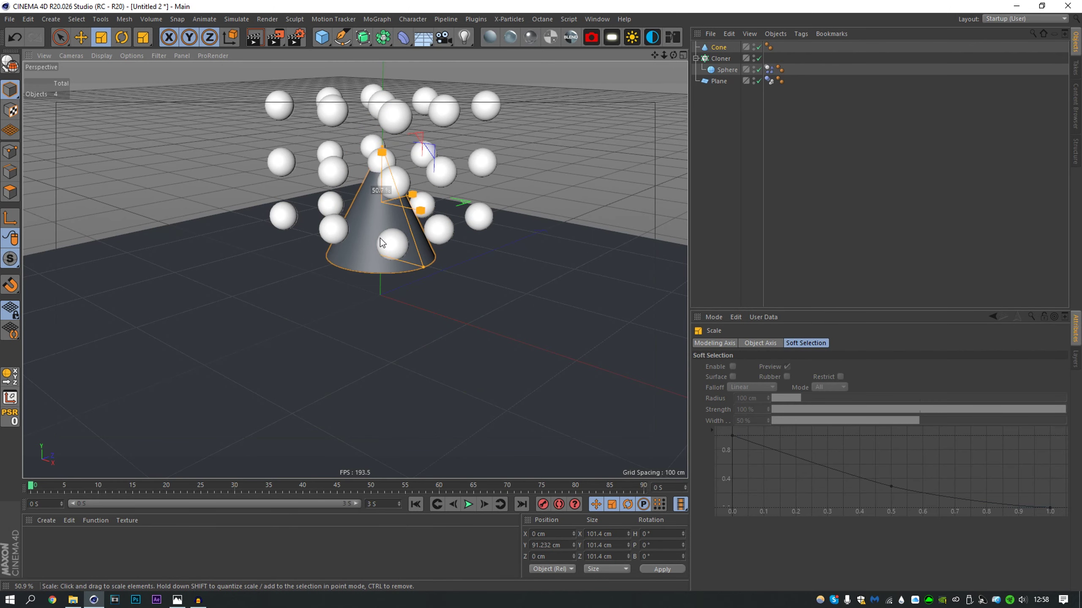
pyautogui.press('e')
pyautogui.moveTo(382, 158); pyautogui.dragTo(387, 183)
# - Add a null as a child of the Cloner, above the sphere, so that clones alternate between the two
pyautogui.click(724, 92)
pyautogui.click(322, 40)
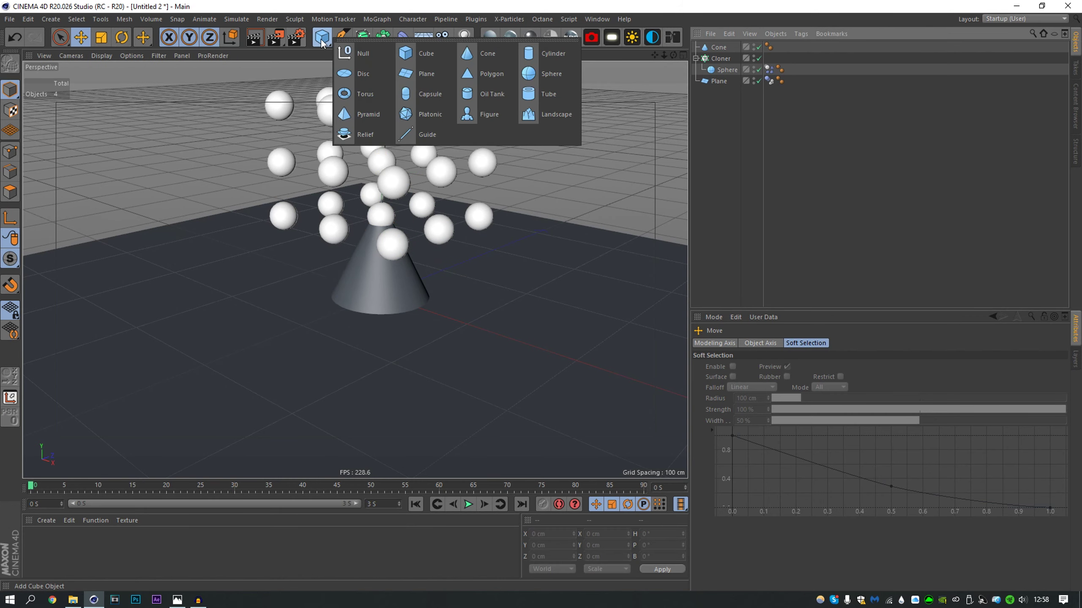
pyautogui.click(369, 53)
pyautogui.moveTo(729, 74); pyautogui.dragTo(727, 74)
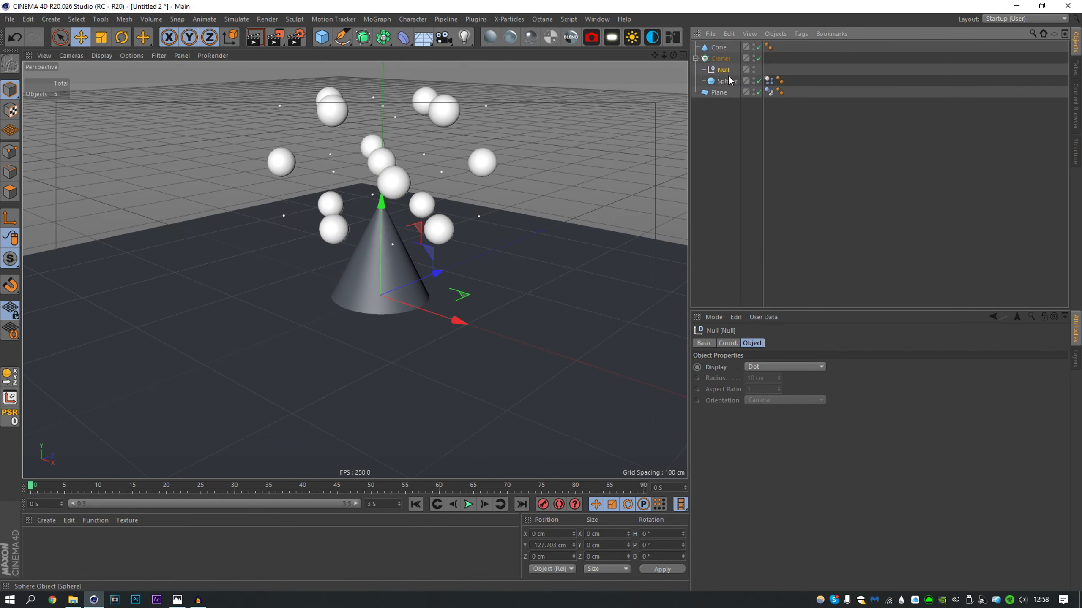
pyautogui.click(470, 190)
pyautogui.keyDown('alt'); pyautogui.moveTo(470, 190); pyautogui.dragTo(346, 225); pyautogui.keyUp('alt')
pyautogui.keyDown('alt'); pyautogui.moveTo(346, 224); pyautogui.dragTo(357, 211, button='middle'); pyautogui.keyUp('alt')
pyautogui.scroll(1, 357, 211)
# - Try a grid count of 4 along the cloner's X axis and undo it
pyautogui.click(720, 59)
pyautogui.click(760, 416)
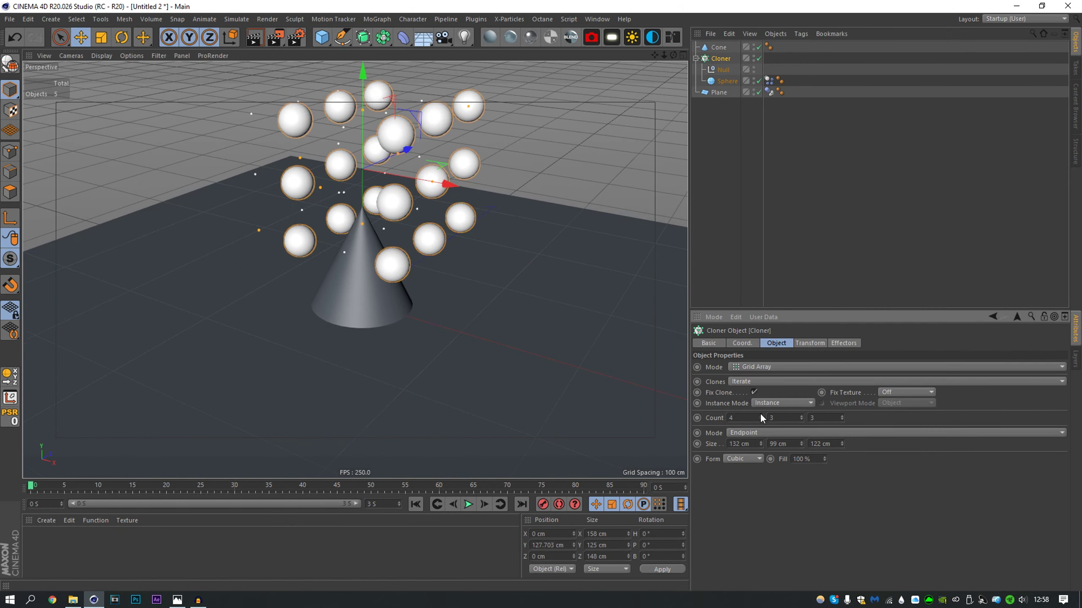
pyautogui.hotkey('ctrl', 'z')
pyautogui.keyDown('alt'); pyautogui.moveTo(383, 273); pyautogui.dragTo(358, 264); pyautogui.keyUp('alt')
# - Add a Collider Body tag to the cone
pyautogui.click(718, 47)
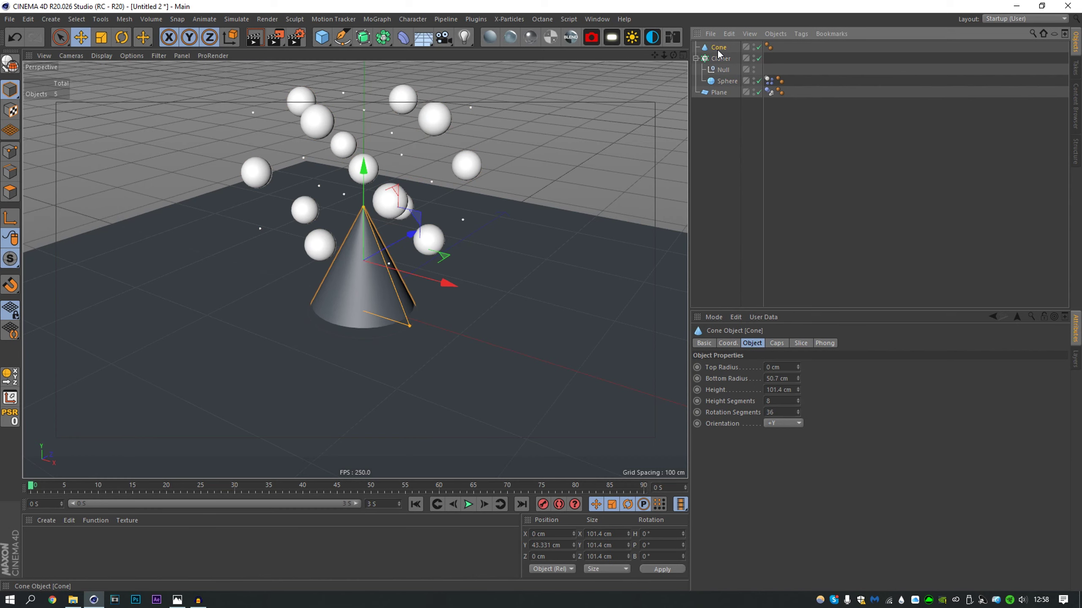
pyautogui.rightClick(720, 48)
pyautogui.moveTo(761, 150)
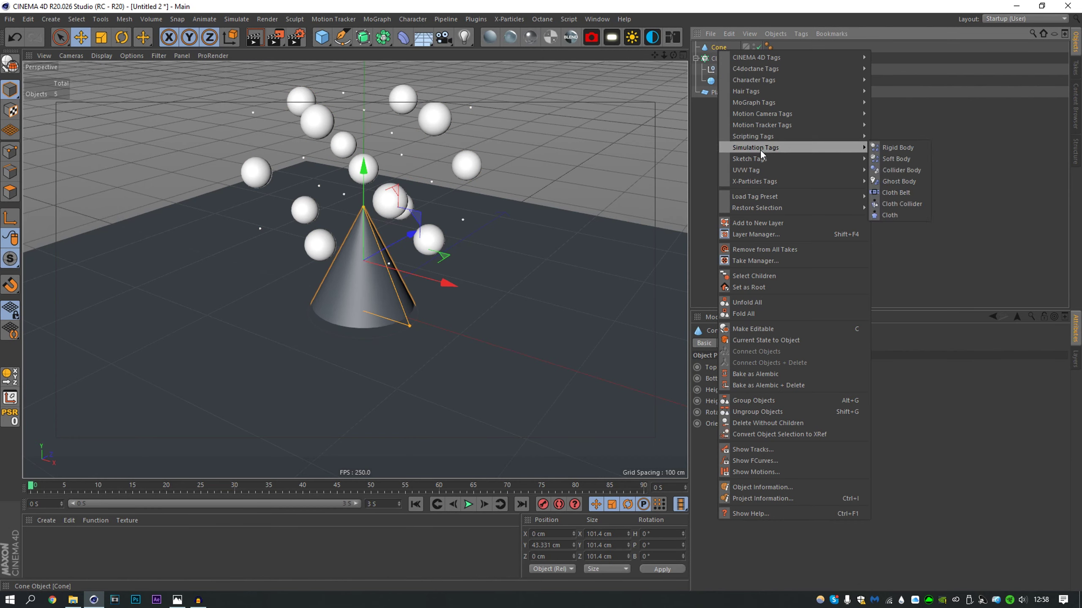
pyautogui.click(903, 176)
pyautogui.click(771, 120)
# - Set the cone's height to 102.4 cm and bottom radius to 24.7 cm, and hide it in the viewport and render
pyautogui.click(725, 49)
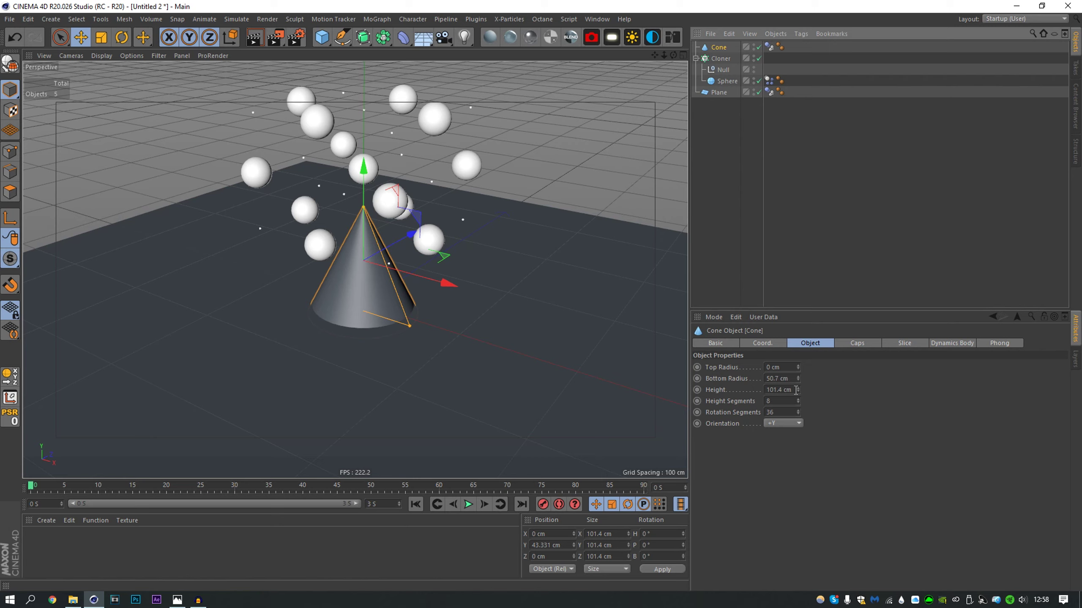
pyautogui.click(798, 389)
pyautogui.moveTo(798, 381)
pyautogui.mouseDown()
pyautogui.moveTo(798, 405)
pyautogui.moveTo(798, 384)
pyautogui.mouseUp()
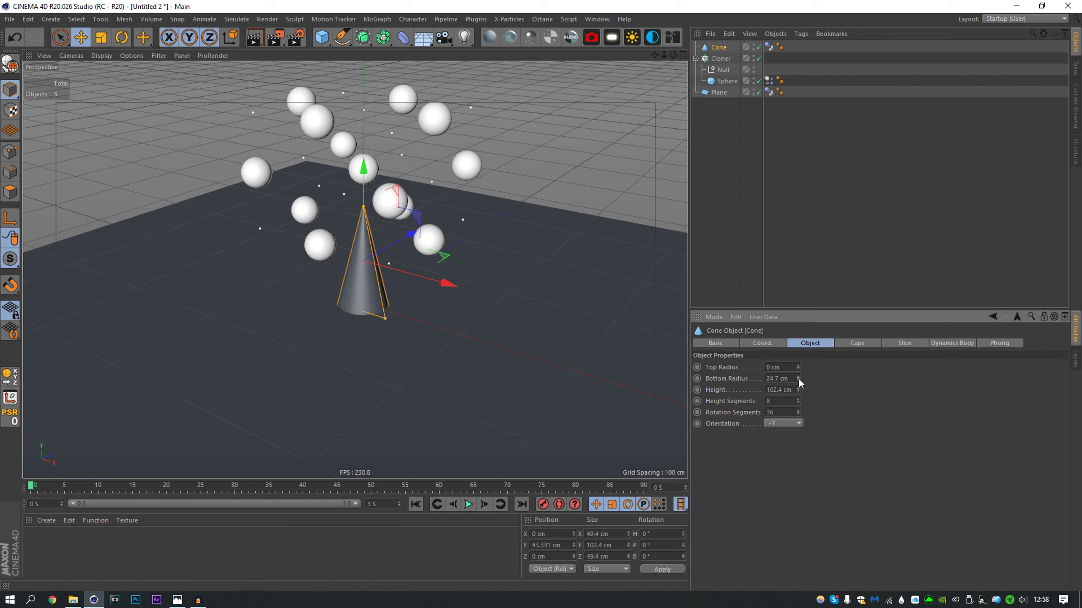
pyautogui.doubleClick(753, 45)
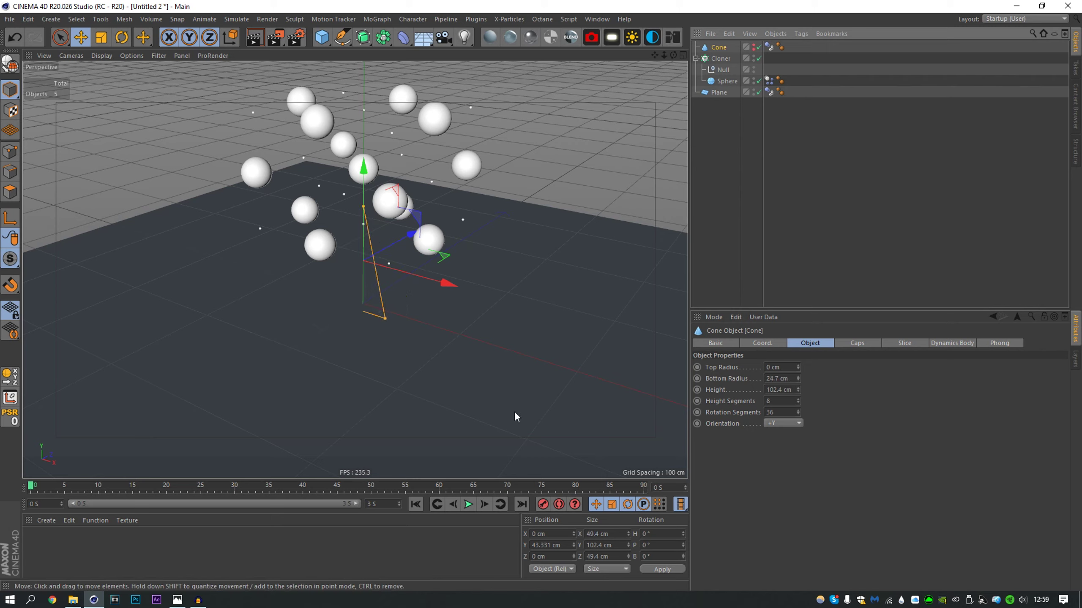
# - Play the simulation with the narrow hidden cone and rewind to the first frame
pyautogui.click(469, 506)
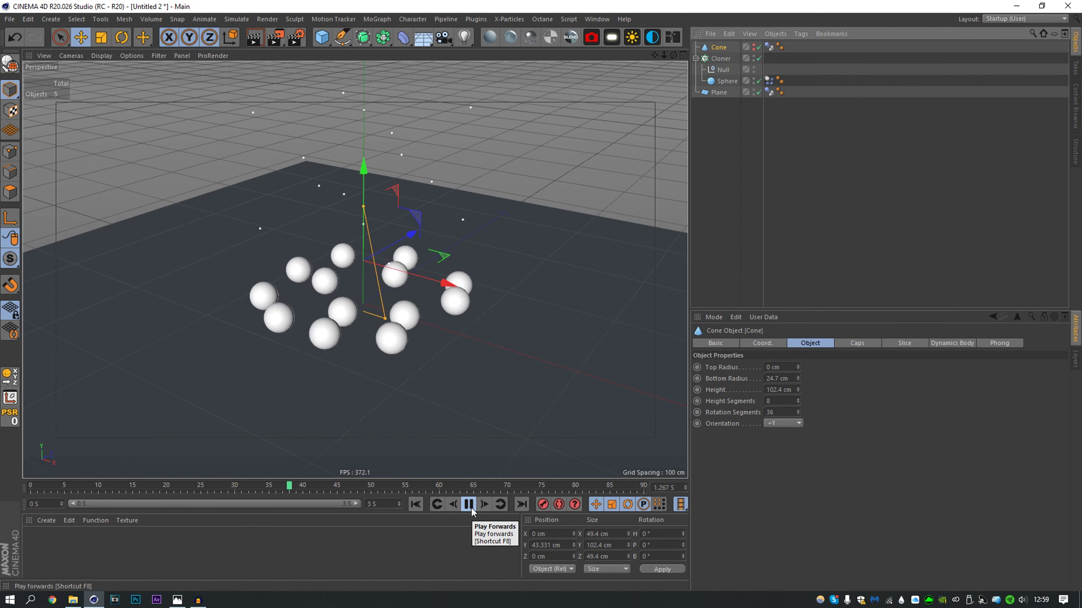
pyautogui.click(469, 505)
pyautogui.click(419, 504)
# - Widen the hidden cone's bottom radius to 64.7 cm and test the simulation again from the start
pyautogui.moveTo(799, 382); pyautogui.dragTo(798, 369)
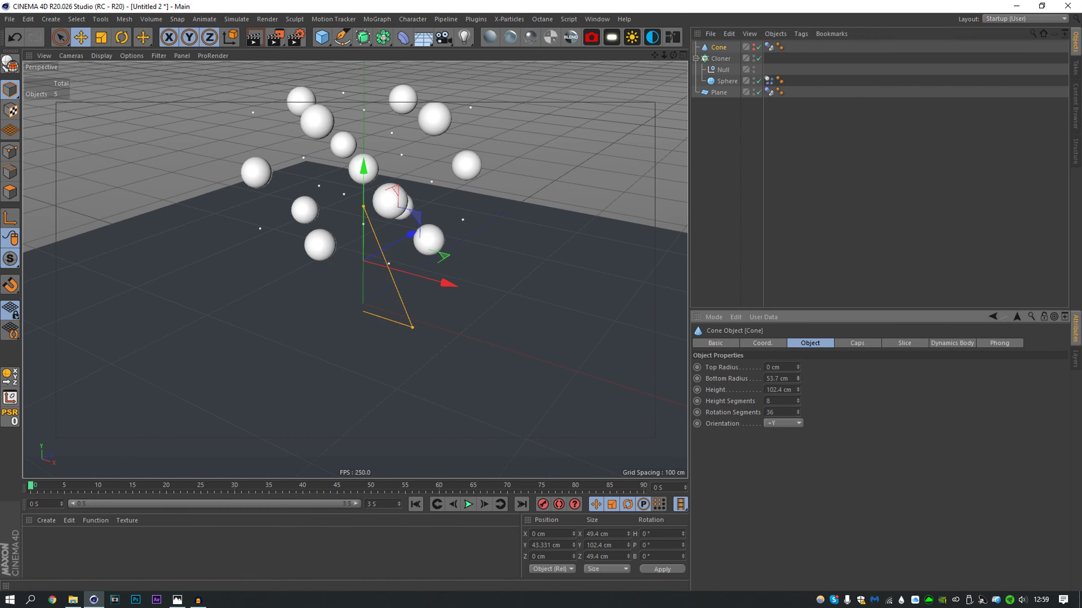
pyautogui.click(469, 505)
pyautogui.click(469, 505)
pyautogui.click(416, 504)
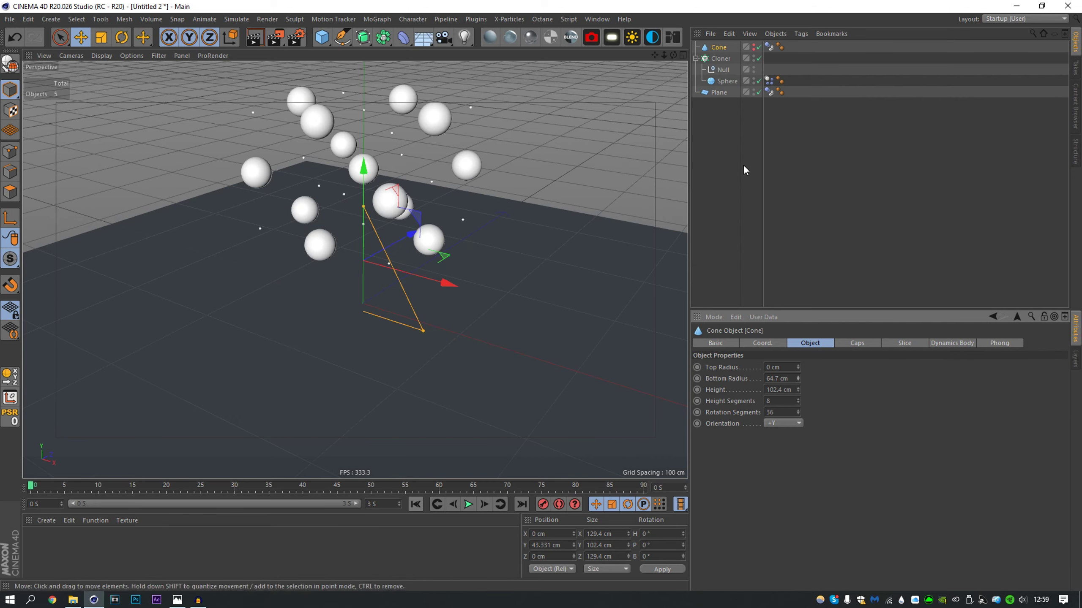
# - Move the null out of the Cloner to the end of the object list and play the simulation
pyautogui.moveTo(752, 67); pyautogui.dragTo(722, 138)
pyautogui.click(468, 505)
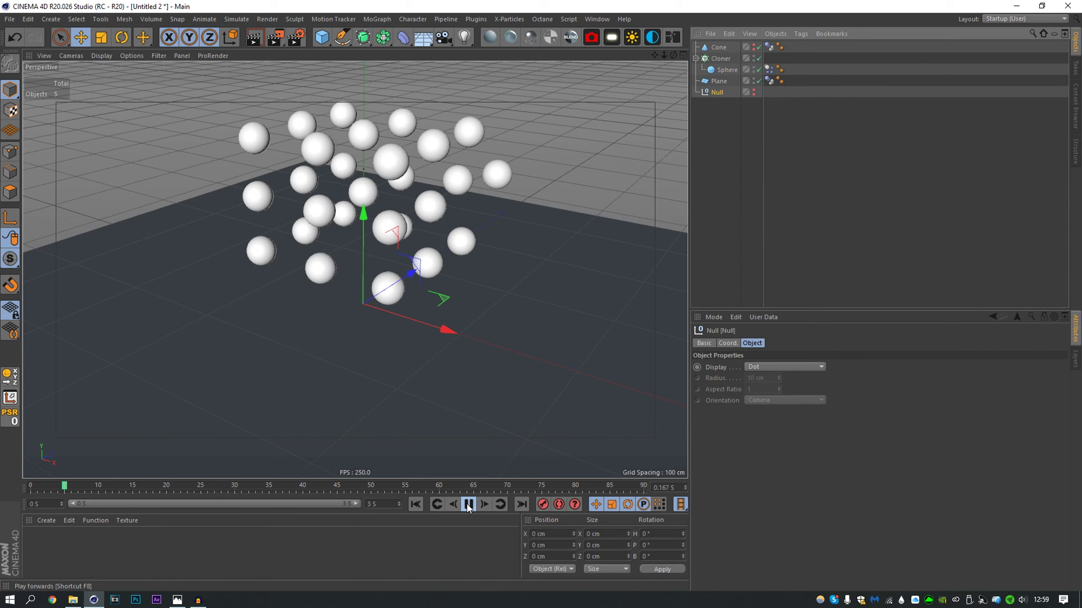
pyautogui.click(468, 505)
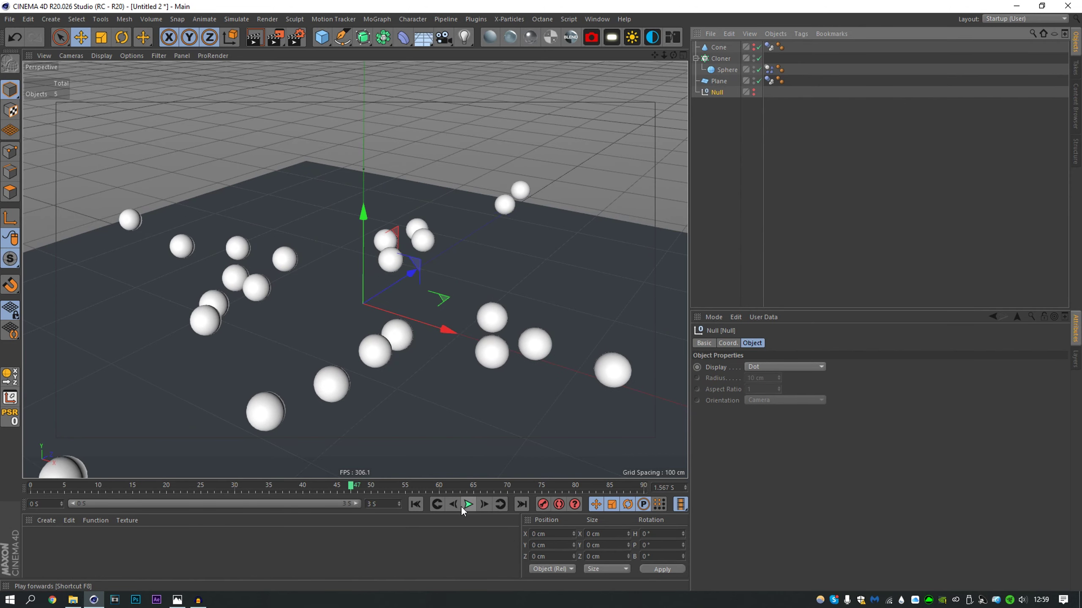
# - Move the hidden cone to about X -25 cm, play the simulation and rewind to the first frame
pyautogui.click(790, 130)
pyautogui.click(415, 505)
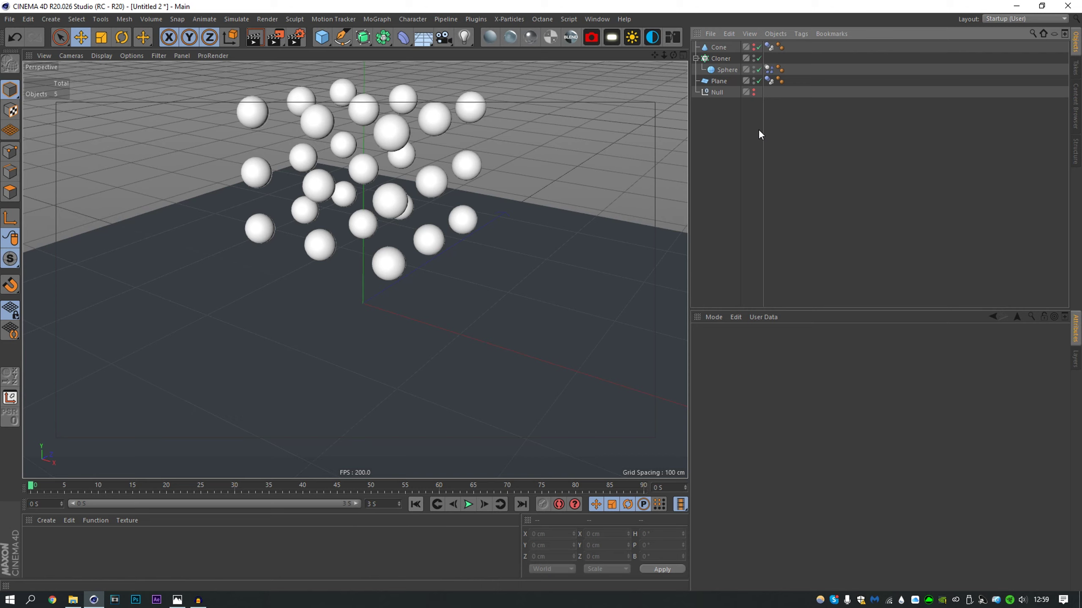
pyautogui.click(724, 48)
pyautogui.moveTo(396, 273); pyautogui.dragTo(374, 267)
pyautogui.click(469, 505)
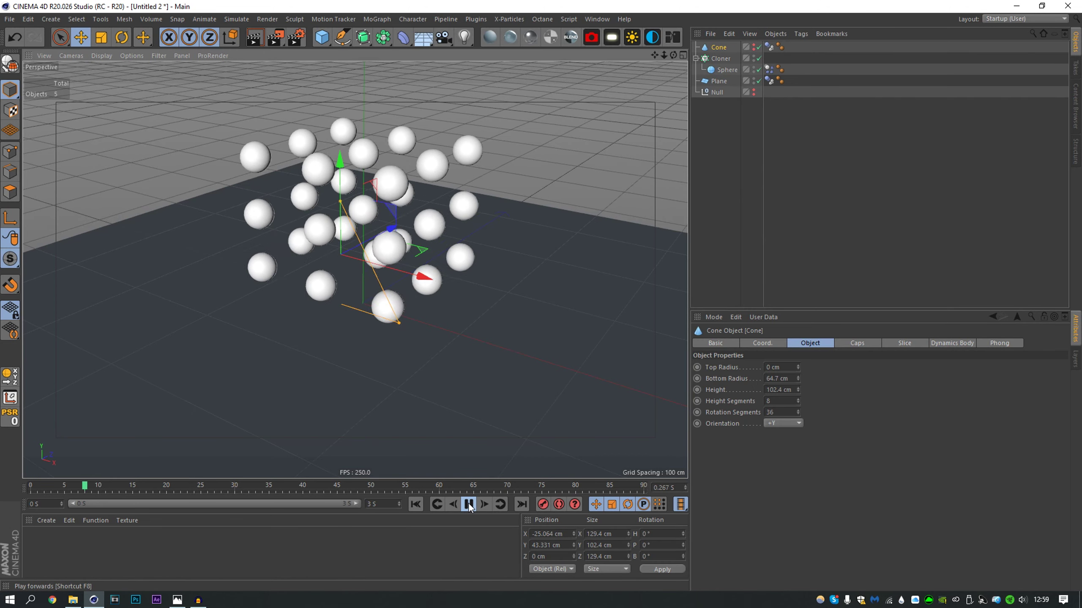
pyautogui.click(417, 504)
# - Delete the cone and the null, play the simulation without them and rewind to the first frame
pyautogui.click(723, 102)
pyautogui.click(711, 48)
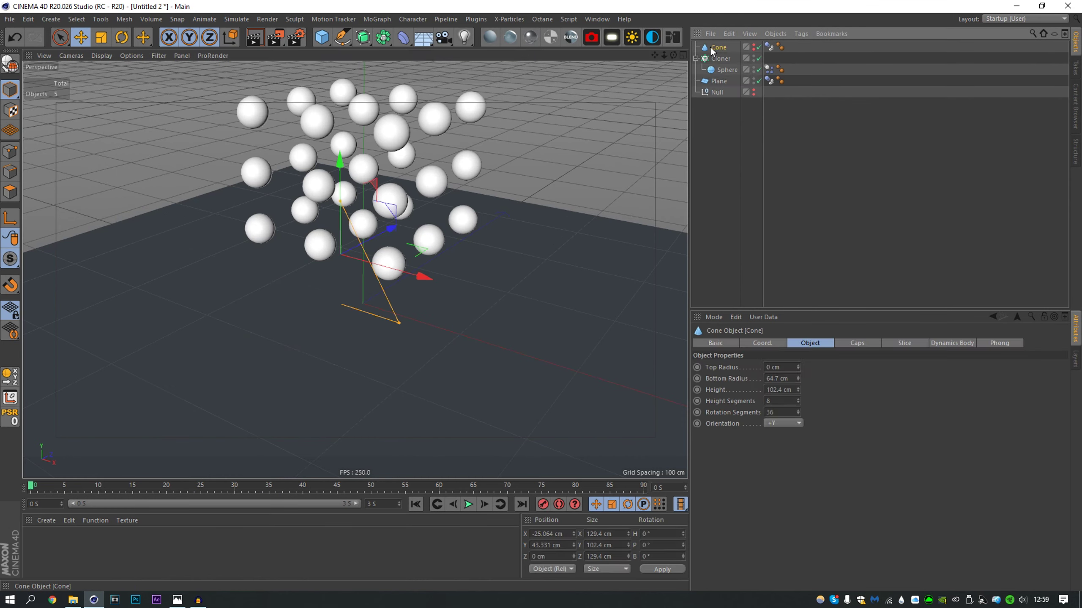
pyautogui.press('Delete')
pyautogui.click(718, 79)
pyautogui.press('Delete')
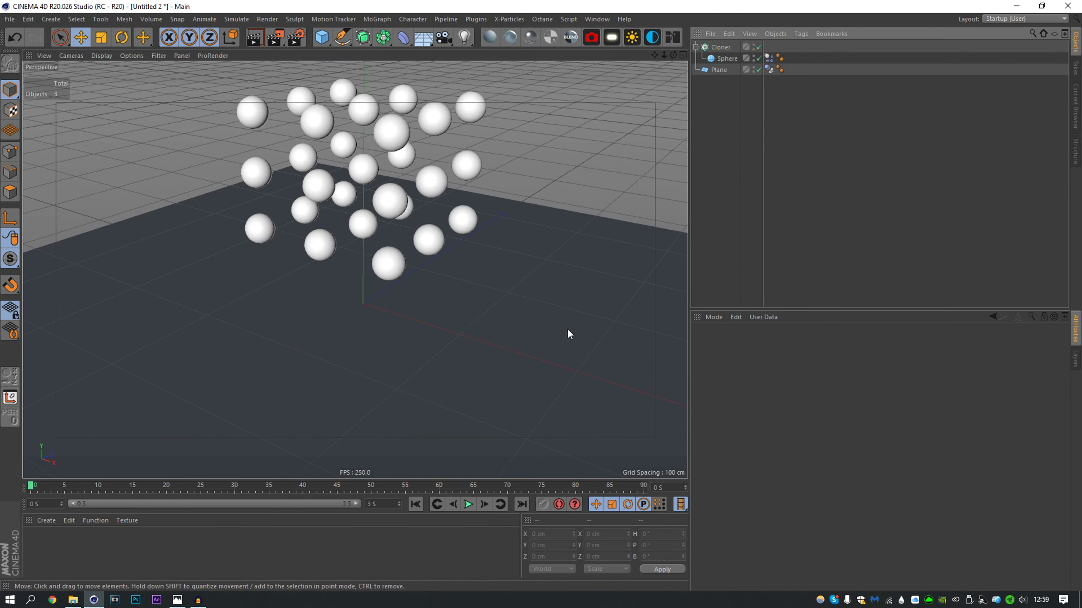
pyautogui.click(469, 504)
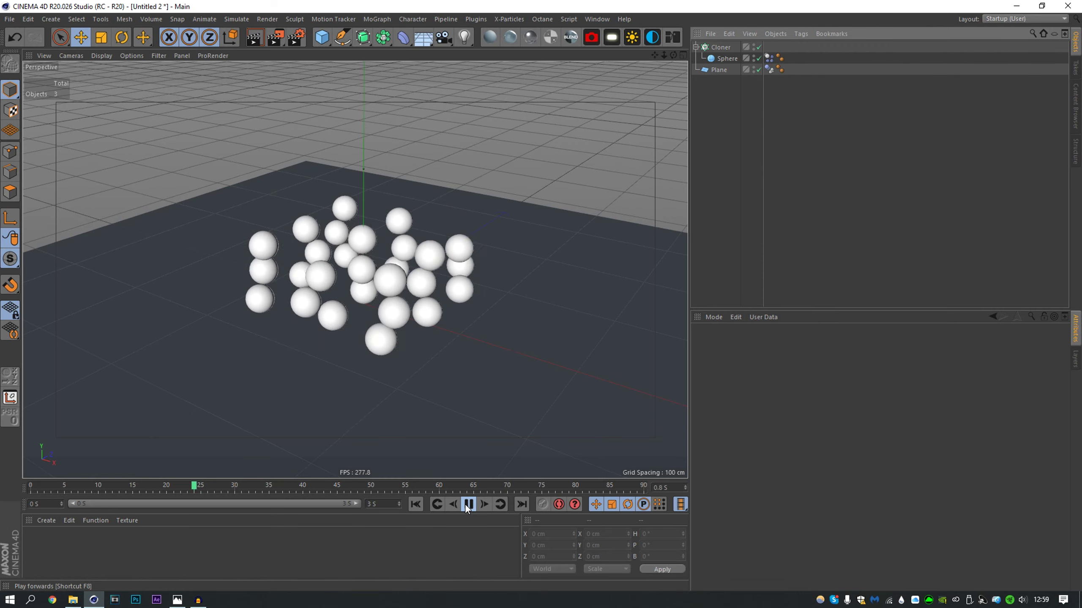
pyautogui.click(417, 505)
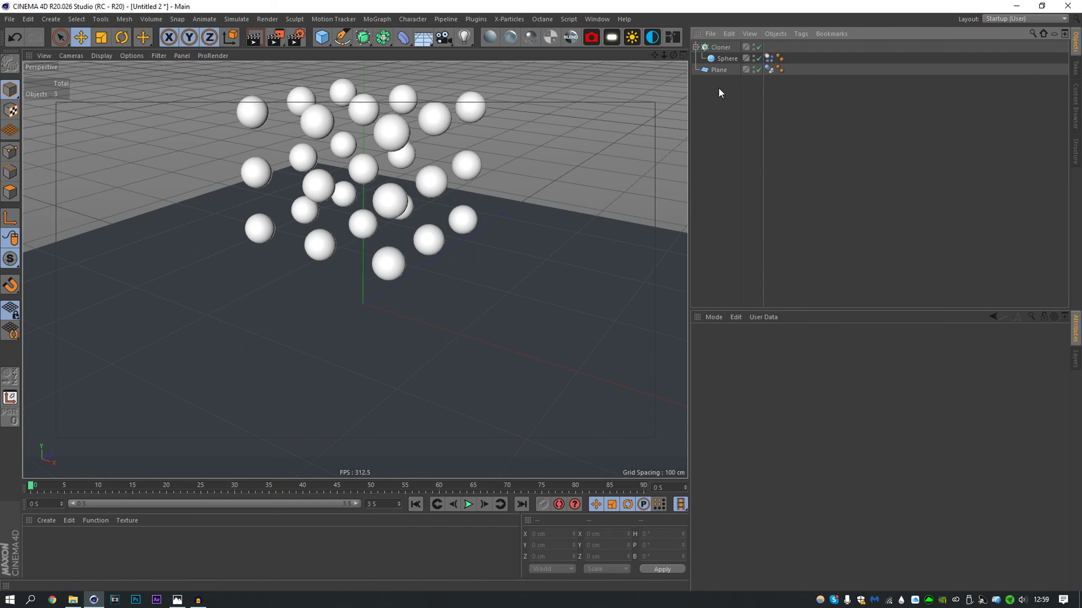
# - Add a Random effector to the Cloner, play the simulation and rewind to the first frame
pyautogui.click(720, 47)
pyautogui.click(376, 19)
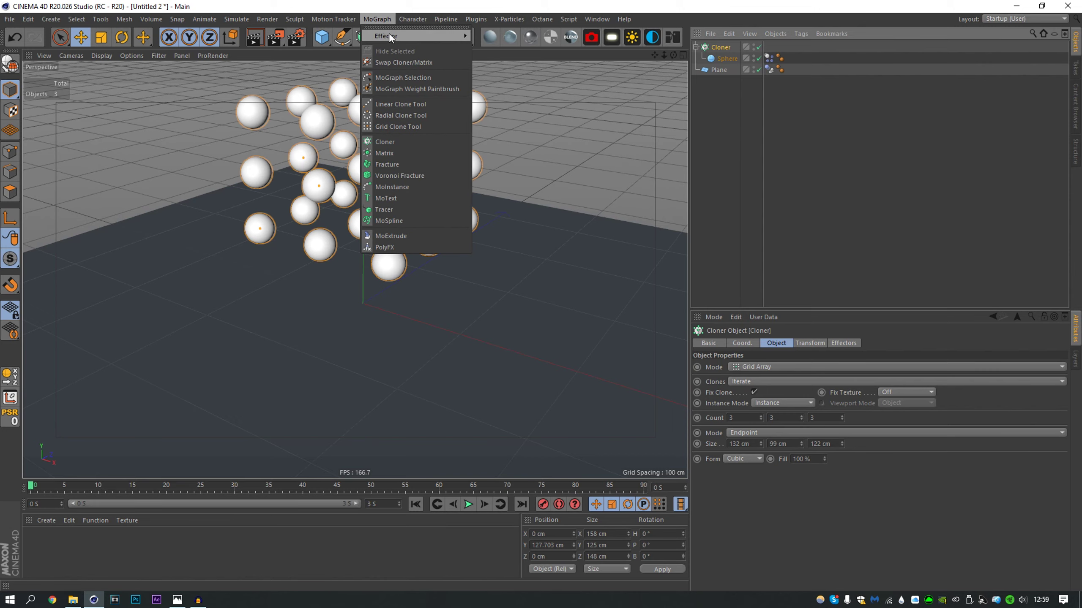
pyautogui.moveTo(389, 34)
pyautogui.click(508, 88)
pyautogui.click(807, 343)
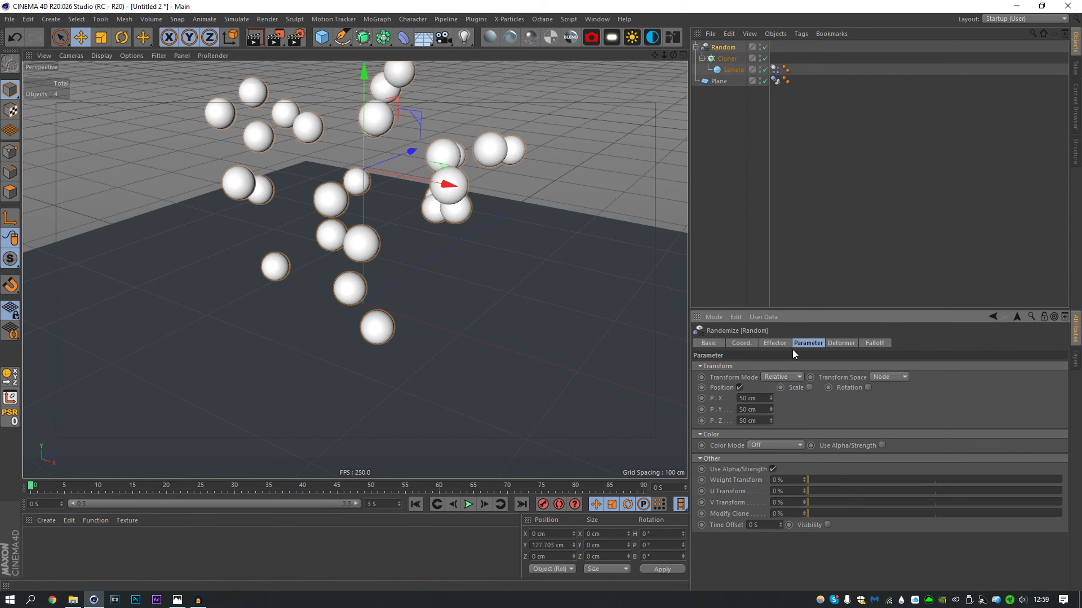
pyautogui.click(468, 505)
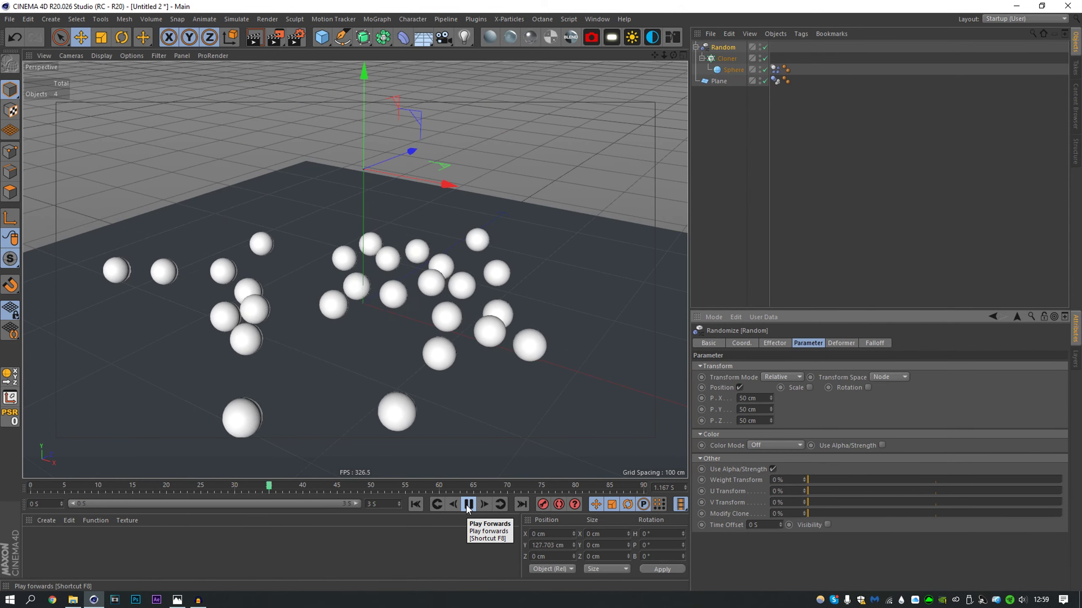
pyautogui.click(437, 505)
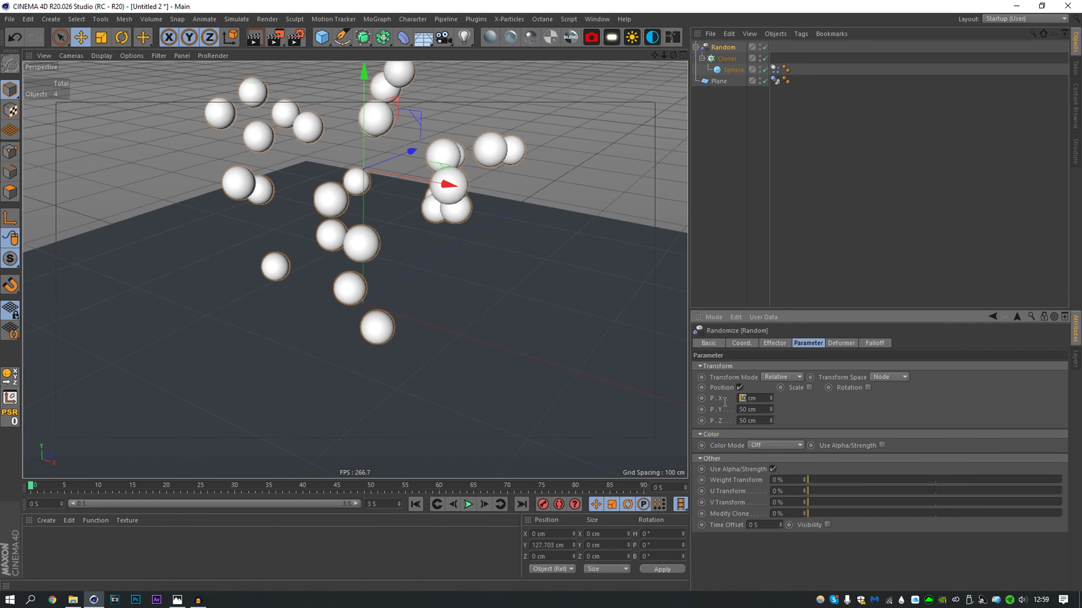
# - Set the Random effector's X, Y and Z position to 5 cm, play the simulation and rewind
pyautogui.write('5')
pyautogui.press('Tab')
pyautogui.write('5')
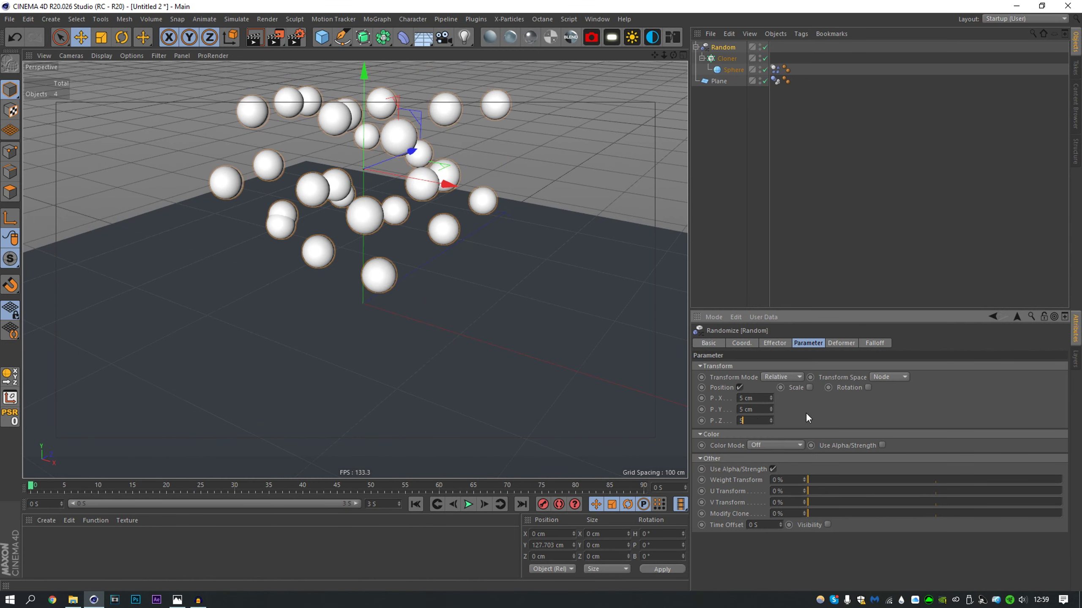
pyautogui.press('Return')
pyautogui.click(468, 506)
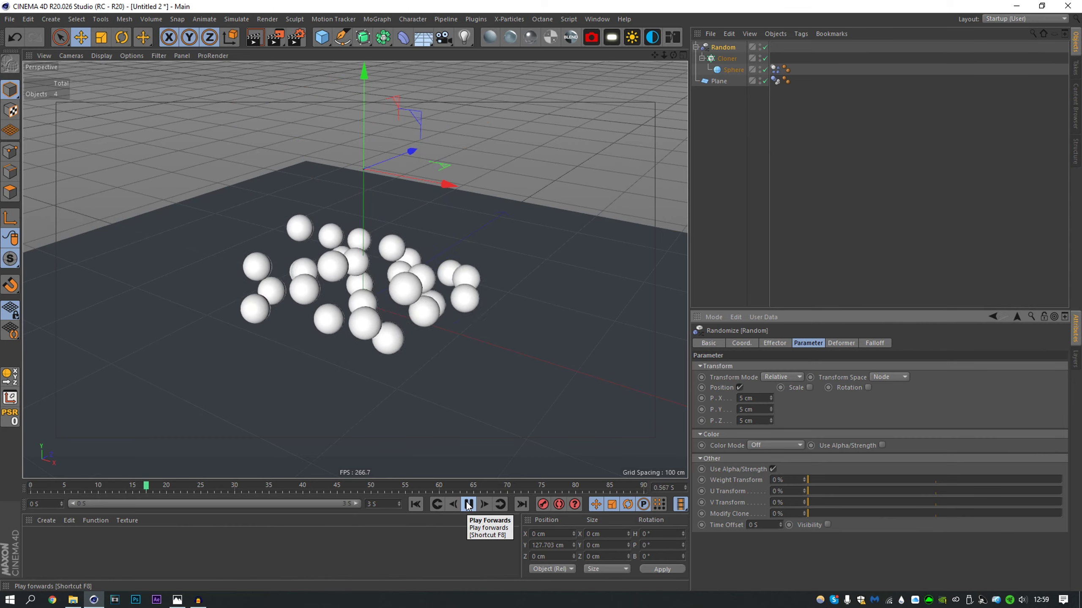
pyautogui.click(467, 503)
pyautogui.click(753, 143)
pyautogui.keyDown('alt'); pyautogui.moveTo(323, 314); pyautogui.dragTo(290, 345); pyautogui.keyUp('alt')
pyautogui.click(414, 505)
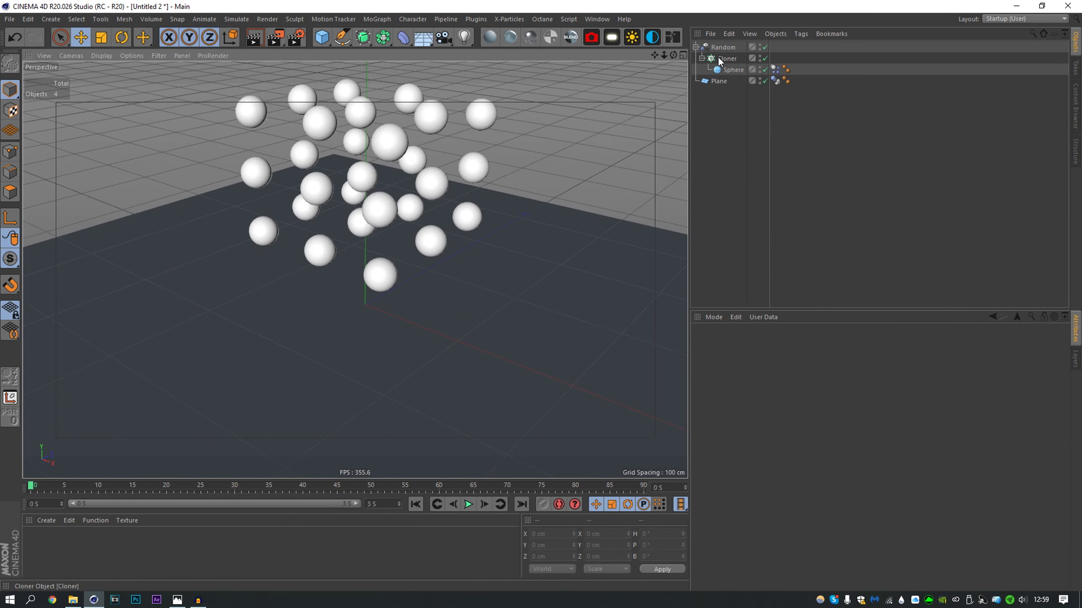
# - Set the Random effector's position to X 15 cm, Y 19 cm and Z 28 cm and play the simulation
pyautogui.click(722, 47)
pyautogui.moveTo(770, 399); pyautogui.dragTo(771, 422)
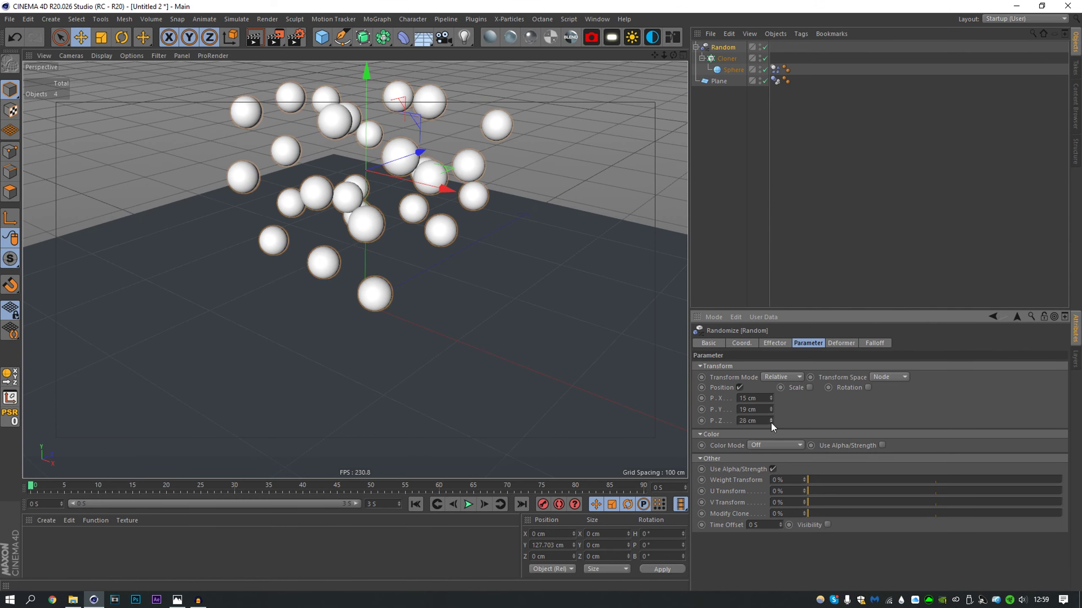
pyautogui.click(468, 504)
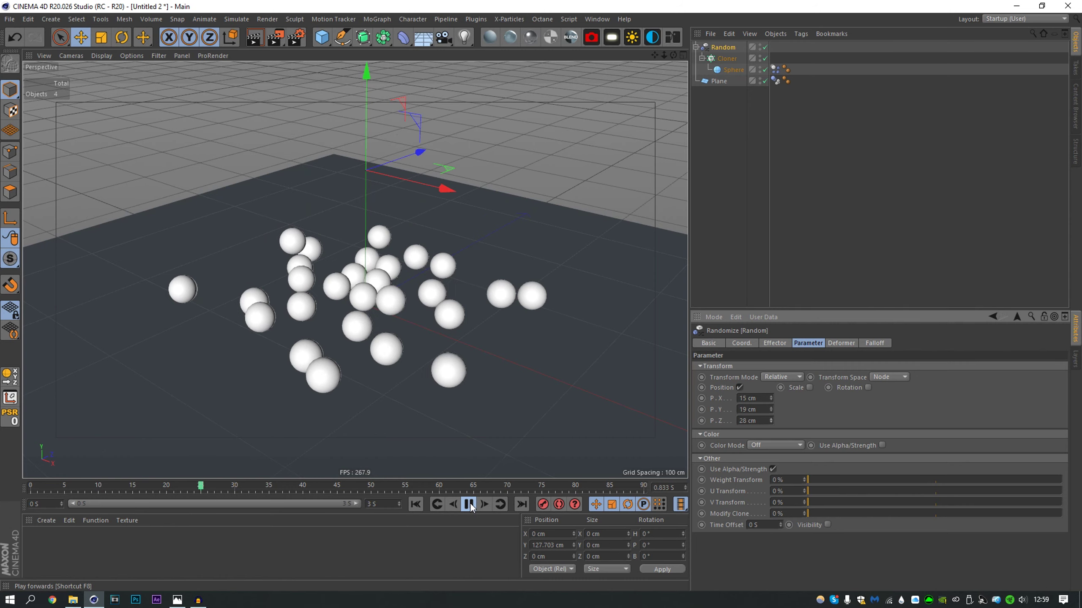
pyautogui.click(773, 156)
pyautogui.keyDown('alt'); pyautogui.moveTo(409, 328); pyautogui.dragTo(412, 282); pyautogui.keyUp('alt')
pyautogui.keyDown('alt'); pyautogui.moveTo(412, 285); pyautogui.dragTo(432, 237, button='middle'); pyautogui.keyUp('alt')
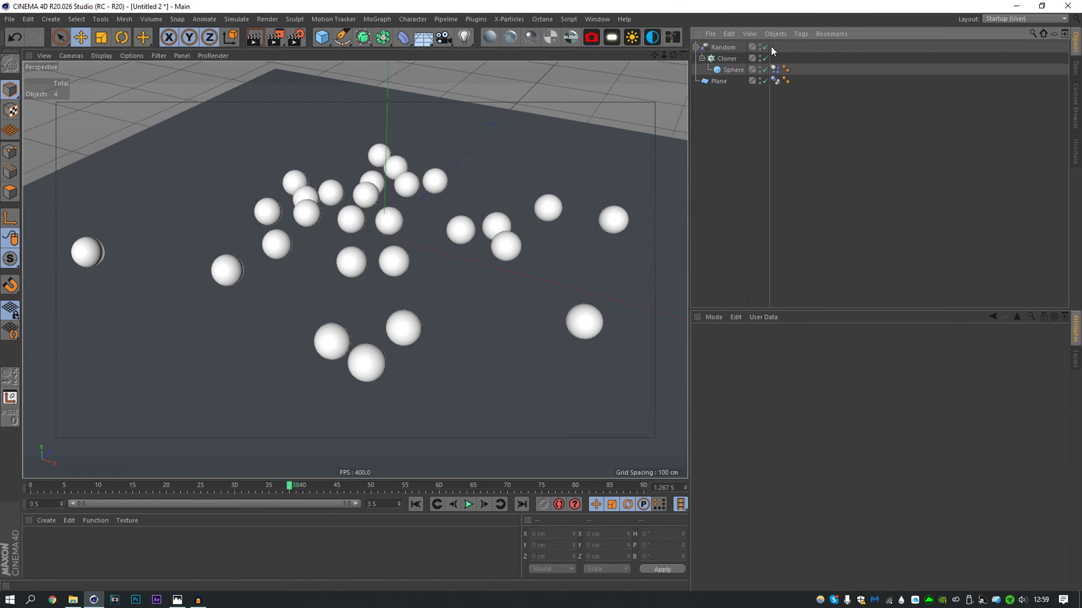
# - Delete the Random effector with its Cloner and add a new sphere raised to about Y 79 cm
pyautogui.click(729, 47)
pyautogui.press('Delete')
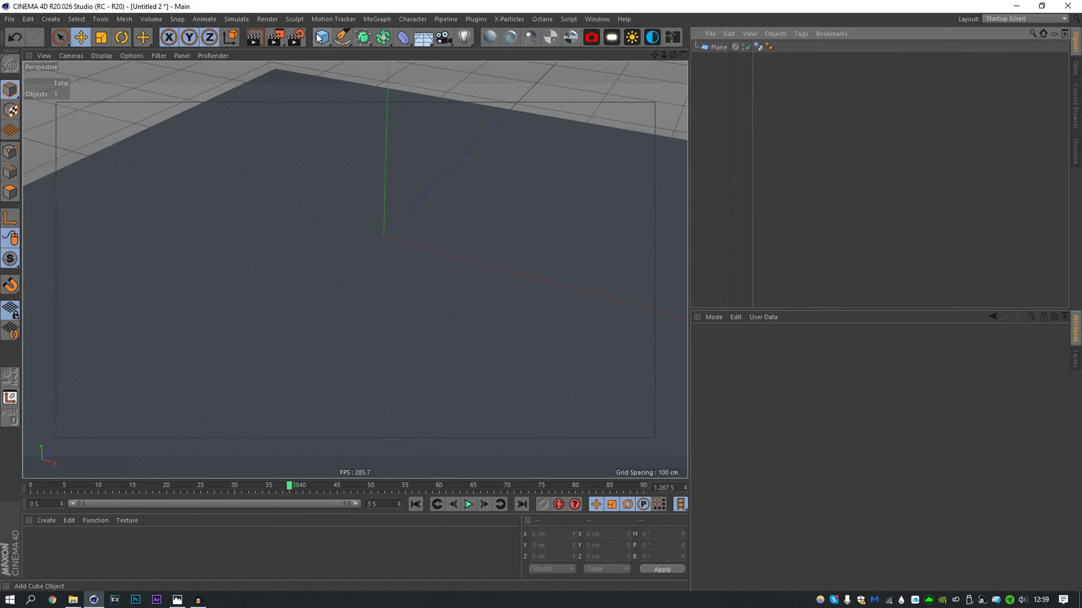
pyautogui.moveTo(319, 37); pyautogui.dragTo(529, 72)
pyautogui.keyDown('alt'); pyautogui.moveTo(415, 188); pyautogui.dragTo(418, 234, button='middle'); pyautogui.keyUp('alt')
pyautogui.moveTo(386, 236); pyautogui.dragTo(388, 158)
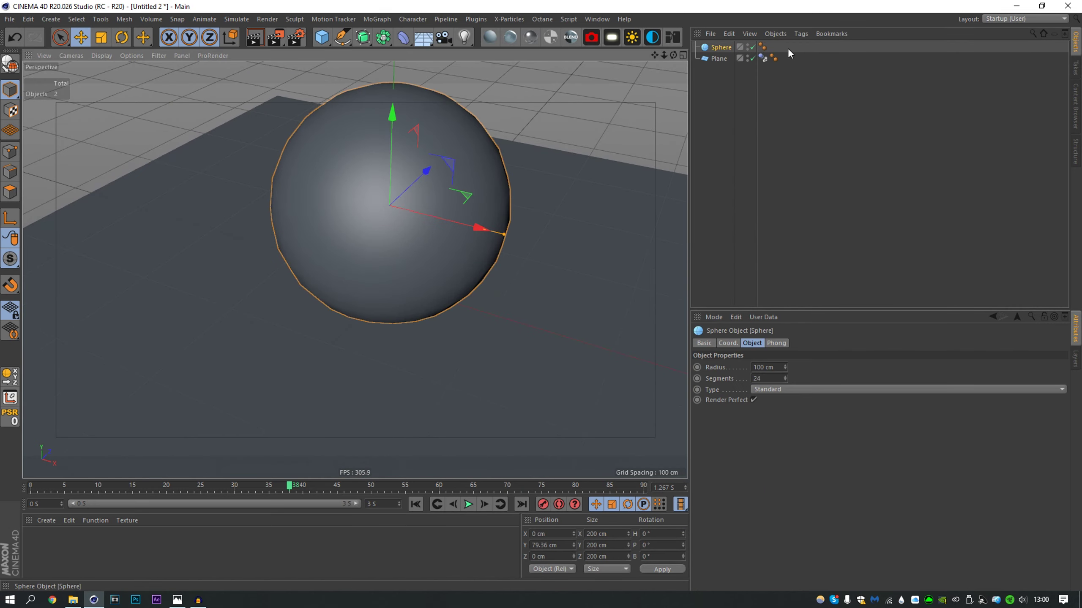
# - Hide the plane in the viewport and render
pyautogui.keyDown('alt'); pyautogui.doubleClick(747, 58); pyautogui.keyUp('alt')
pyautogui.keyDown('alt'); pyautogui.moveTo(386, 215); pyautogui.dragTo(364, 182); pyautogui.keyUp('alt')
pyautogui.keyDown('alt'); pyautogui.moveTo(417, 230); pyautogui.dragTo(384, 251, button='middle'); pyautogui.keyUp('alt')
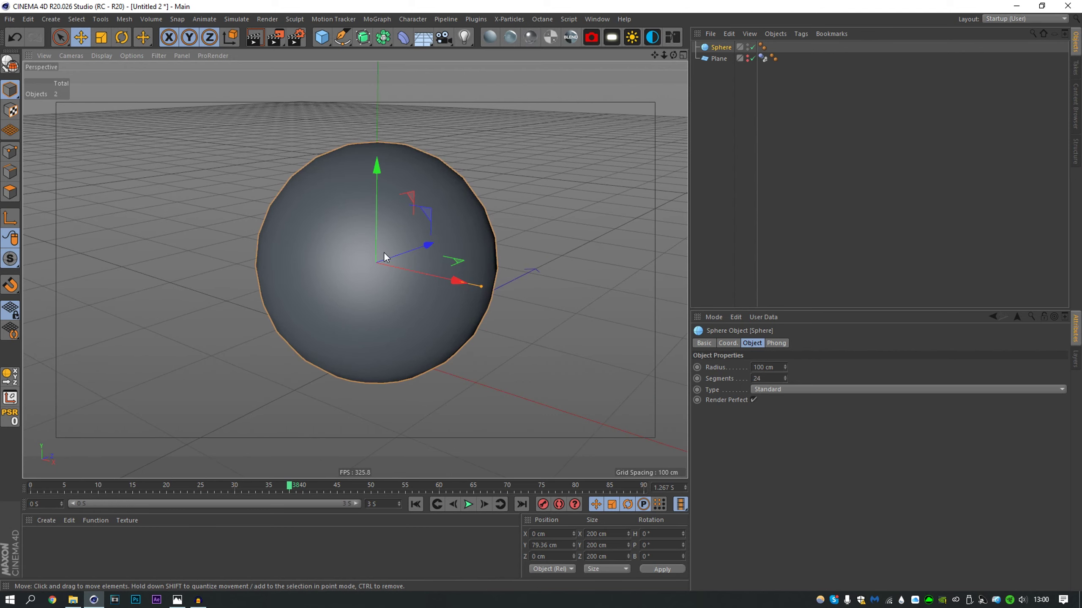
# - Change the sphere to a Hemisphere with 48 segments and display the viewport in Gouraud Shading (Lines)
pyautogui.click(762, 389)
pyautogui.click(779, 447)
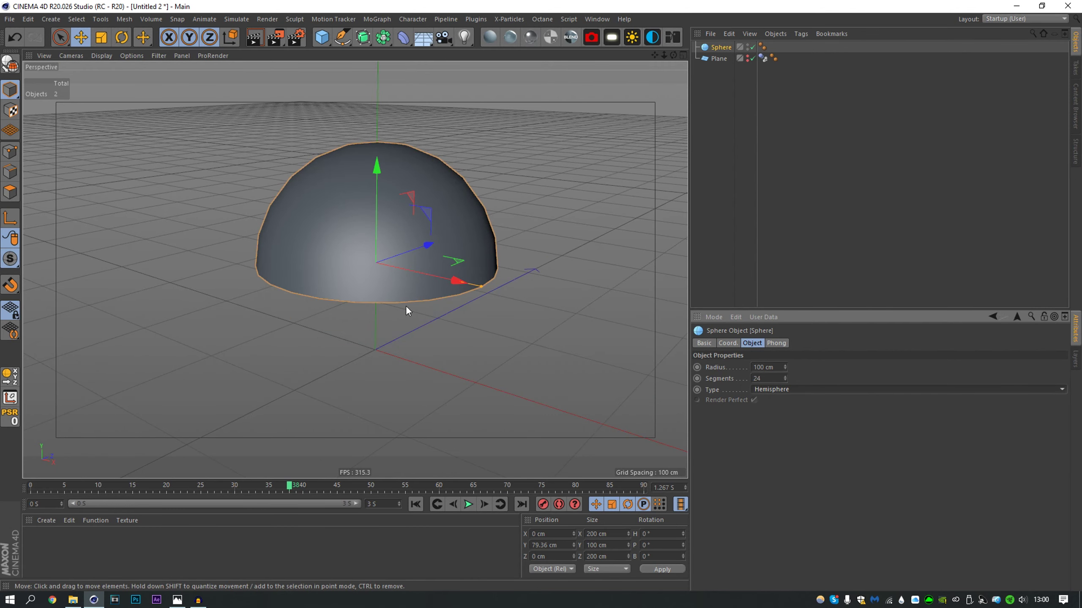
pyautogui.doubleClick(769, 378)
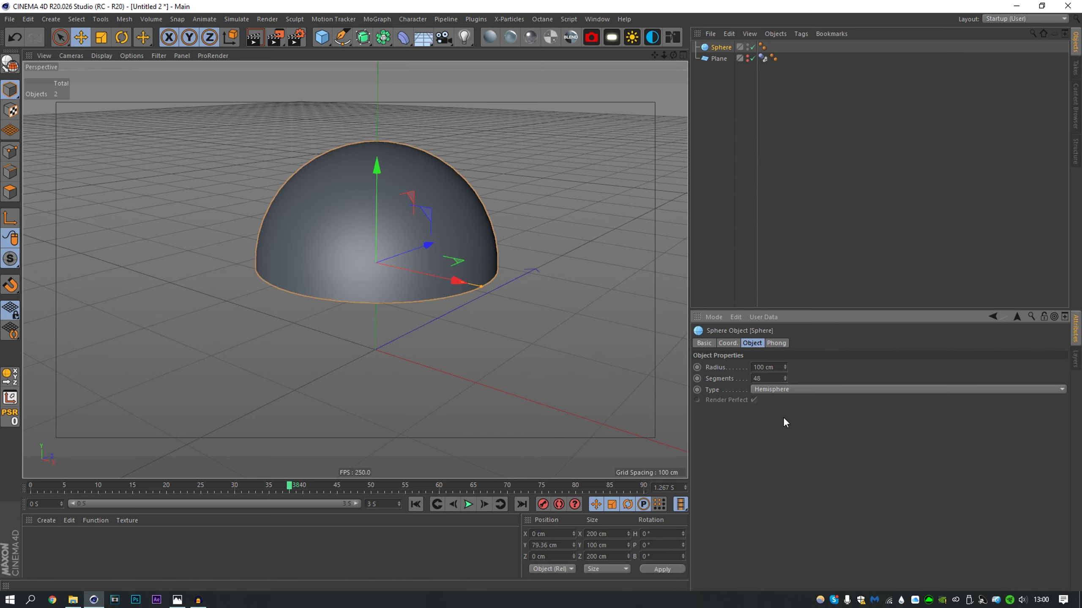
pyautogui.press('n')
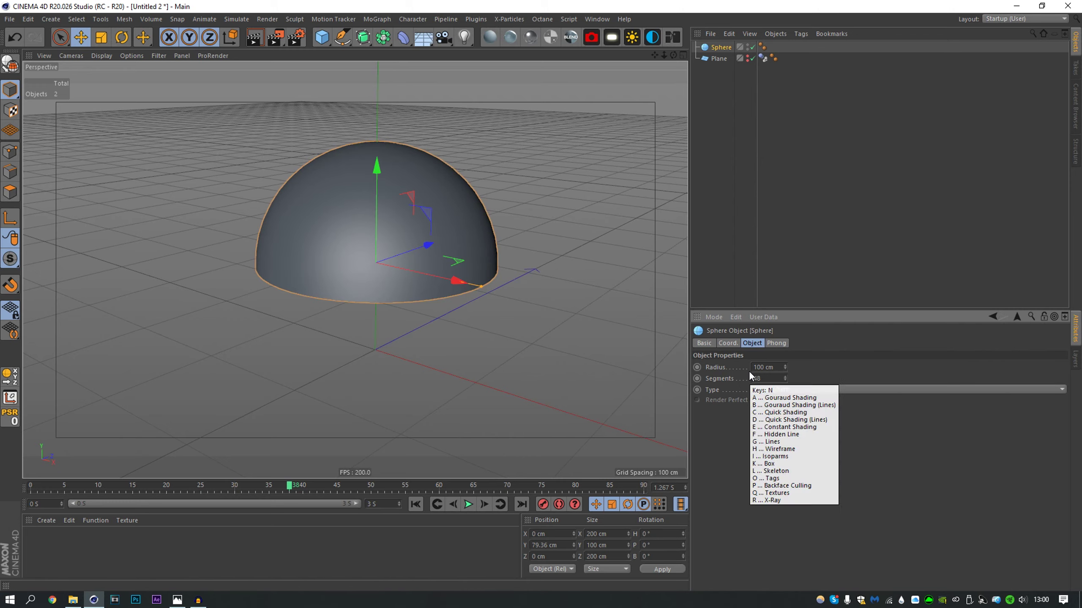
pyautogui.press('b')
pyautogui.keyDown('alt'); pyautogui.moveTo(393, 215); pyautogui.dragTo(385, 203); pyautogui.keyUp('alt')
pyautogui.keyDown('alt'); pyautogui.moveTo(384, 201); pyautogui.dragTo(380, 277, button='middle'); pyautogui.keyUp('alt')
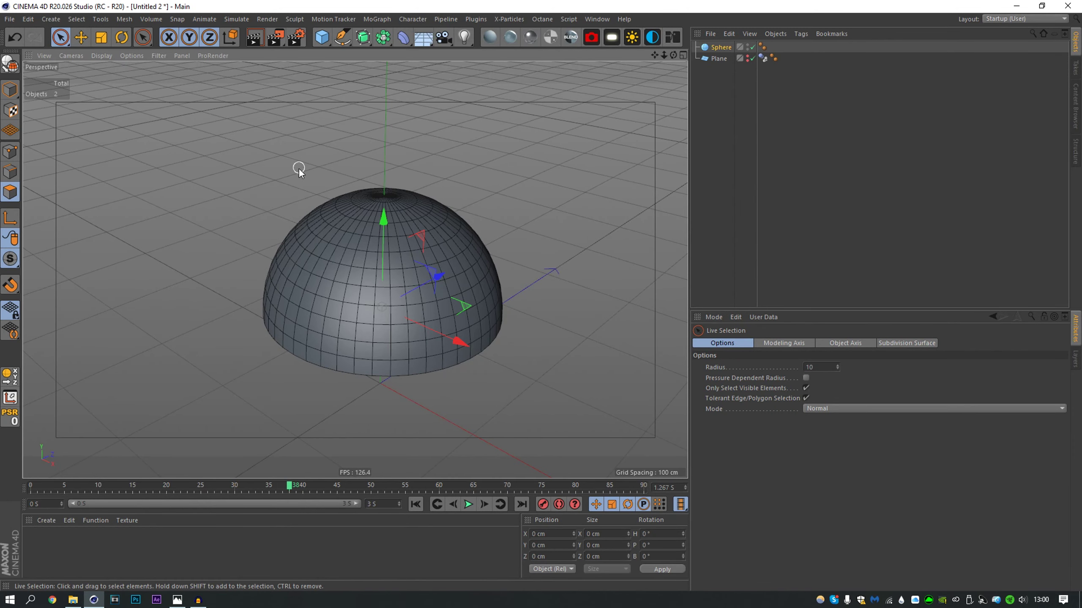
# - Make the hemisphere editable and loop-select the polygon rings forming its top cap
pyautogui.click(496, 156)
pyautogui.click(386, 216)
pyautogui.press('u')
pyautogui.press('l')
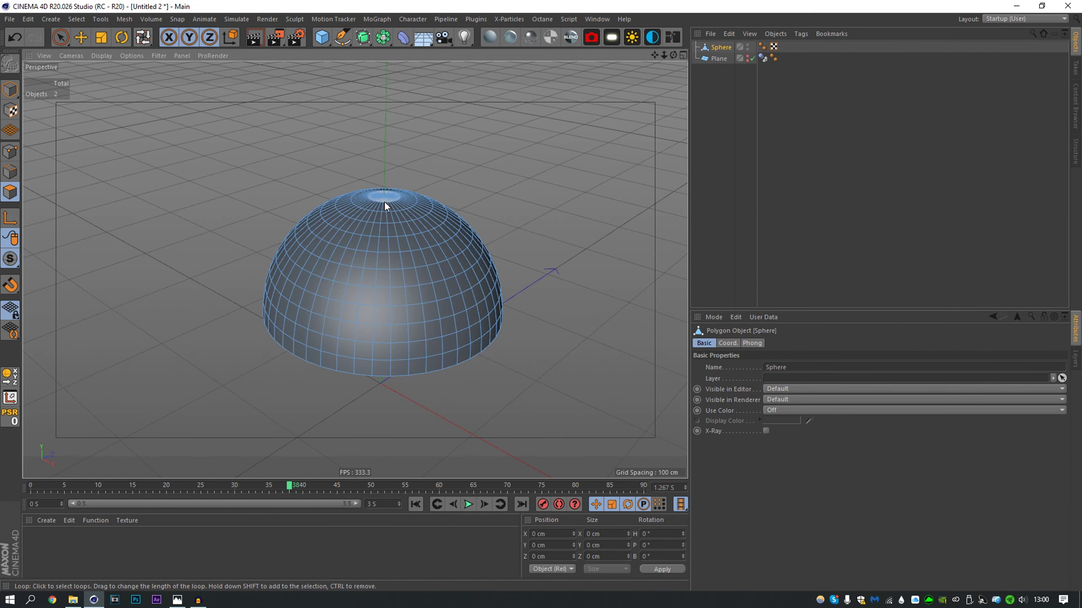
pyautogui.click(404, 210)
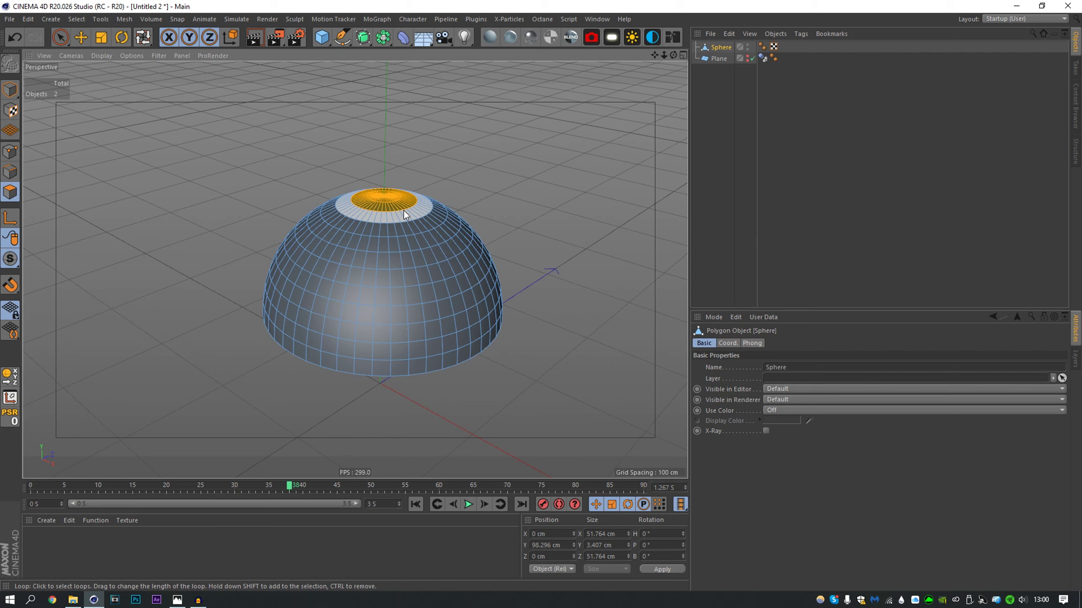
pyautogui.click(404, 211)
# - Extrude the selected cap polygons down into the hemisphere to about Y 65 cm, forming a round recess
pyautogui.keyDown('alt'); pyautogui.moveTo(398, 225); pyautogui.dragTo(432, 216); pyautogui.keyUp('alt')
pyautogui.press('e')
pyautogui.press('Delete')
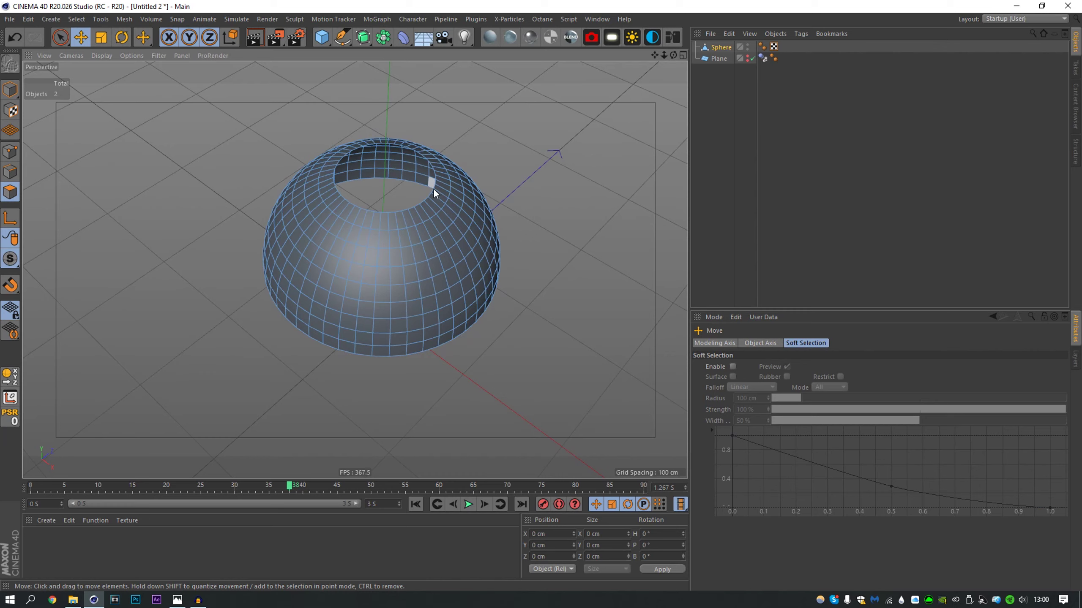
pyautogui.hotkey('ctrl', 'z')
pyautogui.moveTo(393, 110)
pyautogui.keyDown('ctrl'); pyautogui.mouseDown()
pyautogui.moveTo(390, 137)
pyautogui.moveTo(390, 115)
pyautogui.moveTo(389, 126)
pyautogui.mouseUp(); pyautogui.keyUp('ctrl')
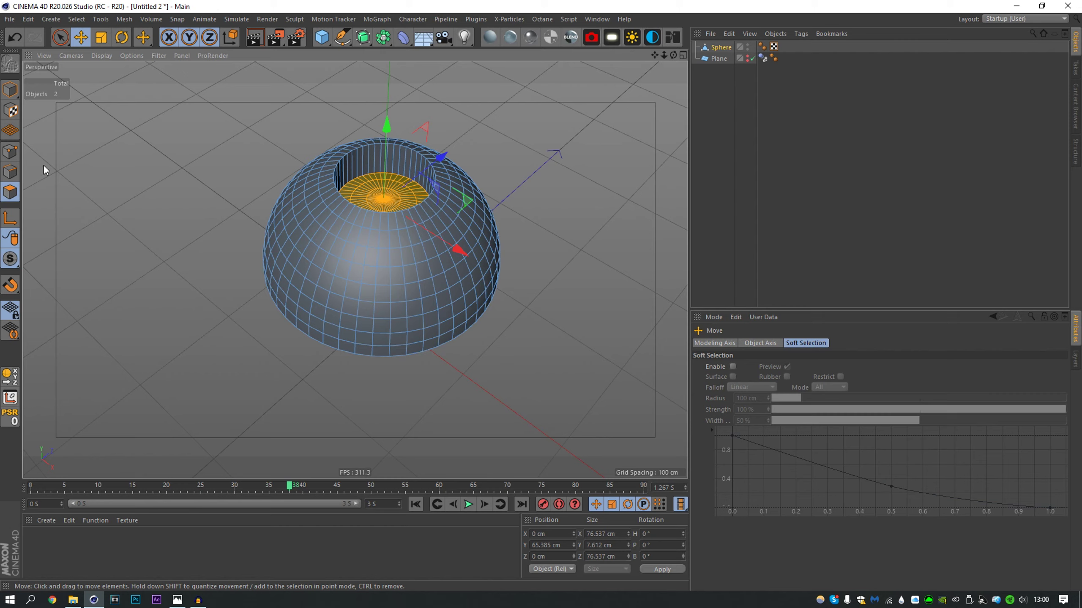
# - Bevel the edge loop around the recess's upper rim by about 4 cm with 10 subdivisions
pyautogui.press('u')
pyautogui.press('l')
pyautogui.click(10, 171)
pyautogui.click(432, 165)
pyautogui.rightClick(571, 233)
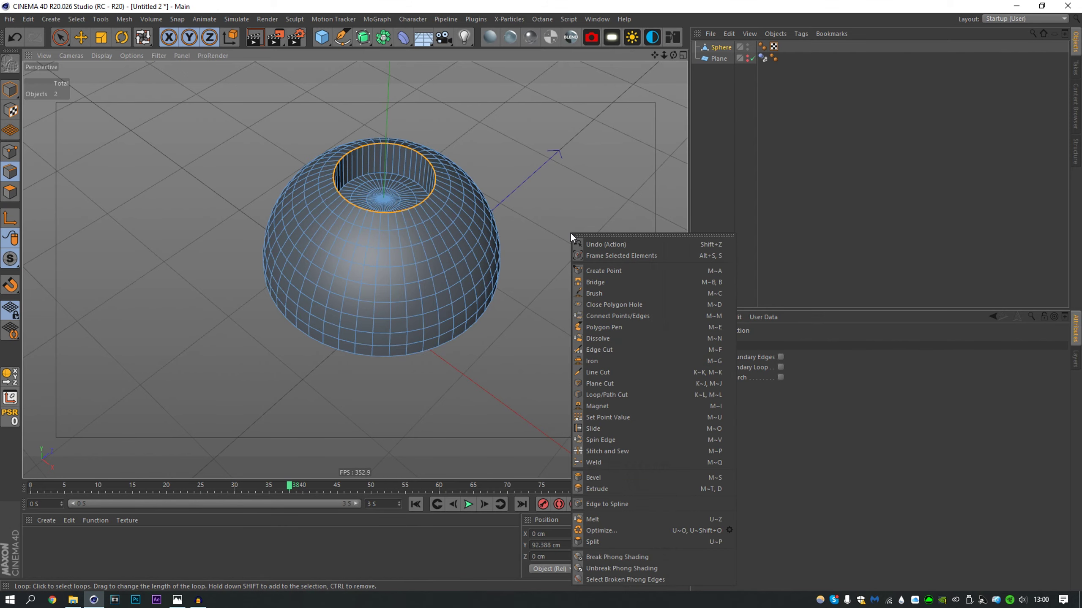
pyautogui.click(618, 477)
pyautogui.moveTo(504, 379); pyautogui.dragTo(535, 379)
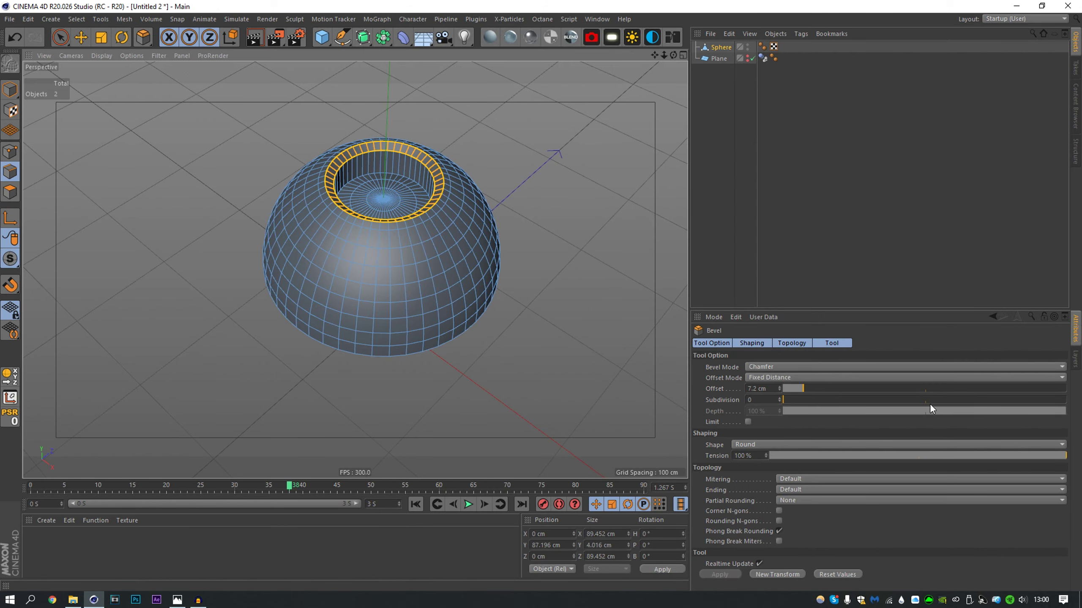
pyautogui.click(925, 401)
pyautogui.moveTo(468, 362); pyautogui.dragTo(456, 363)
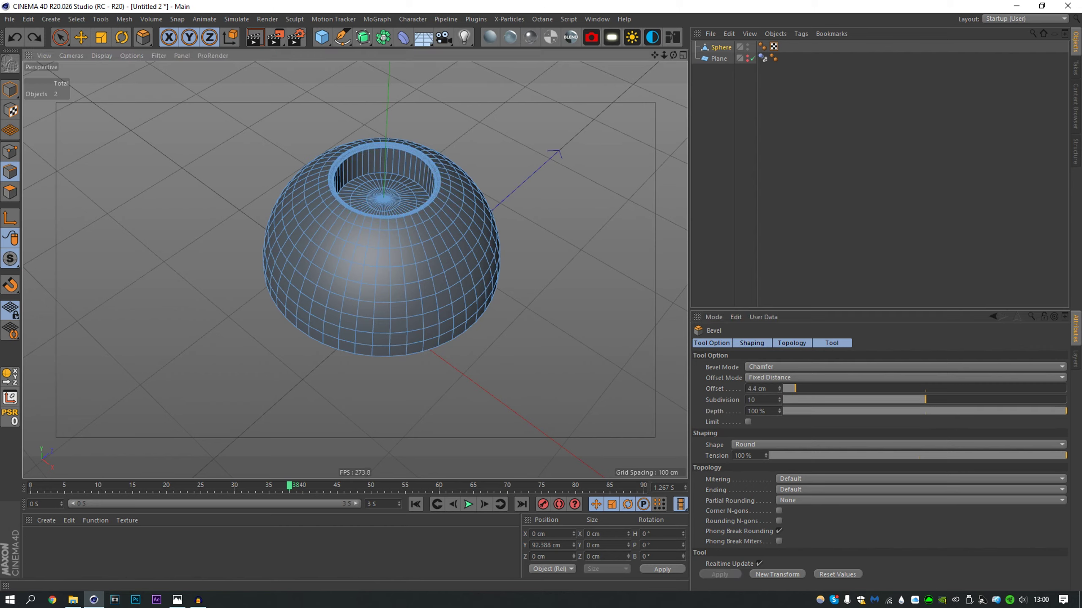
# - Bevel the edge loop around the recess's floor by about 2.9 cm with 10 subdivisions
pyautogui.moveTo(392, 150); pyautogui.dragTo(403, 175)
pyautogui.press('u')
pyautogui.press('l')
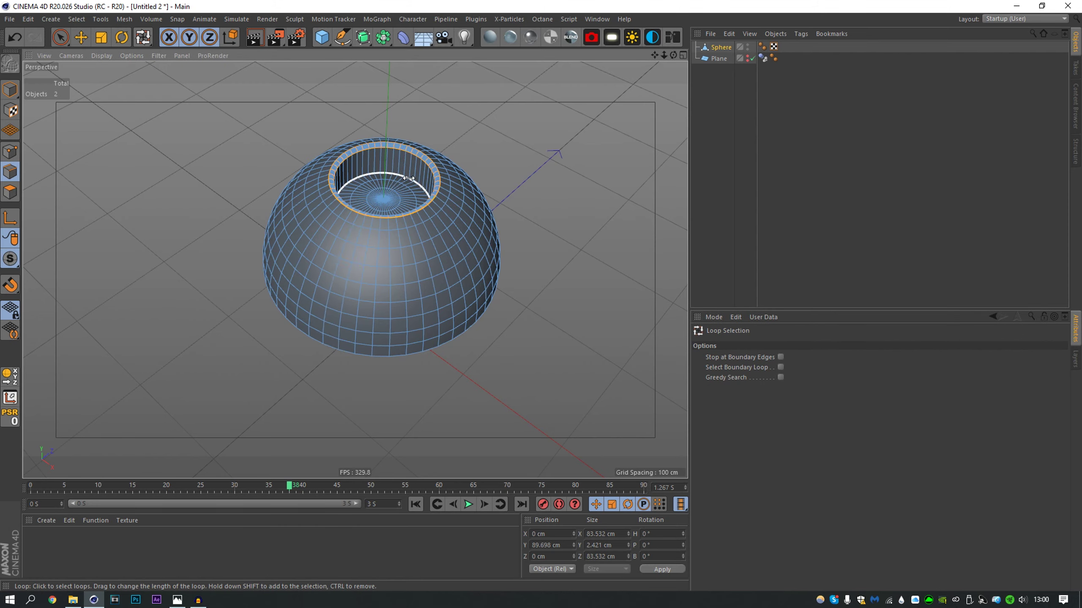
pyautogui.rightClick(515, 239)
pyautogui.click(535, 482)
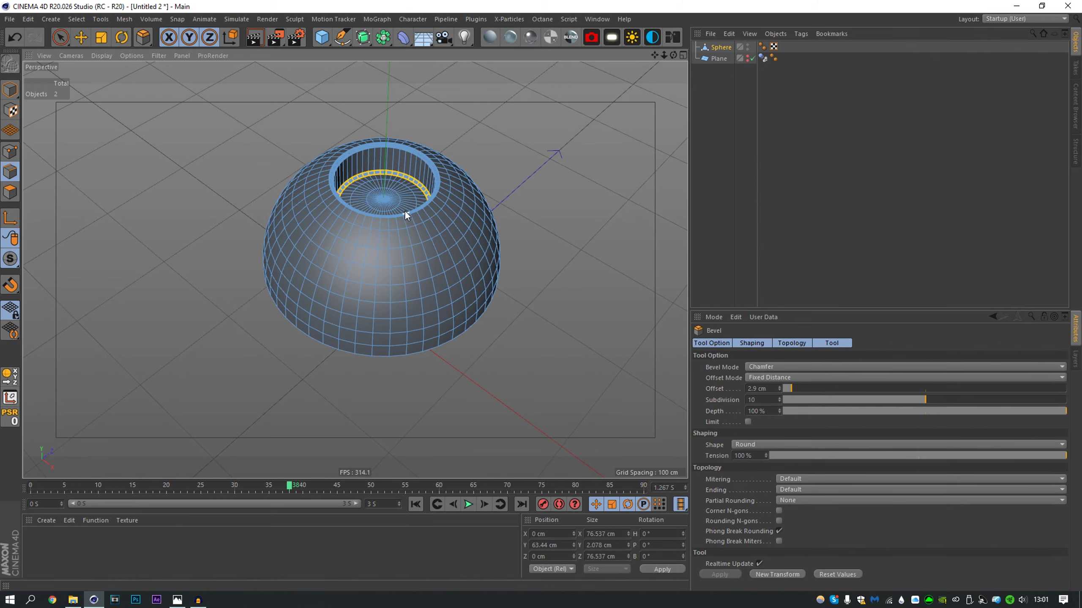
# - Loop-select the polygons forming the floor of the recess and delete them, opening a hole through the hemisphere's top
pyautogui.keyDown('alt'); pyautogui.moveTo(404, 210); pyautogui.dragTo(393, 237); pyautogui.keyUp('alt')
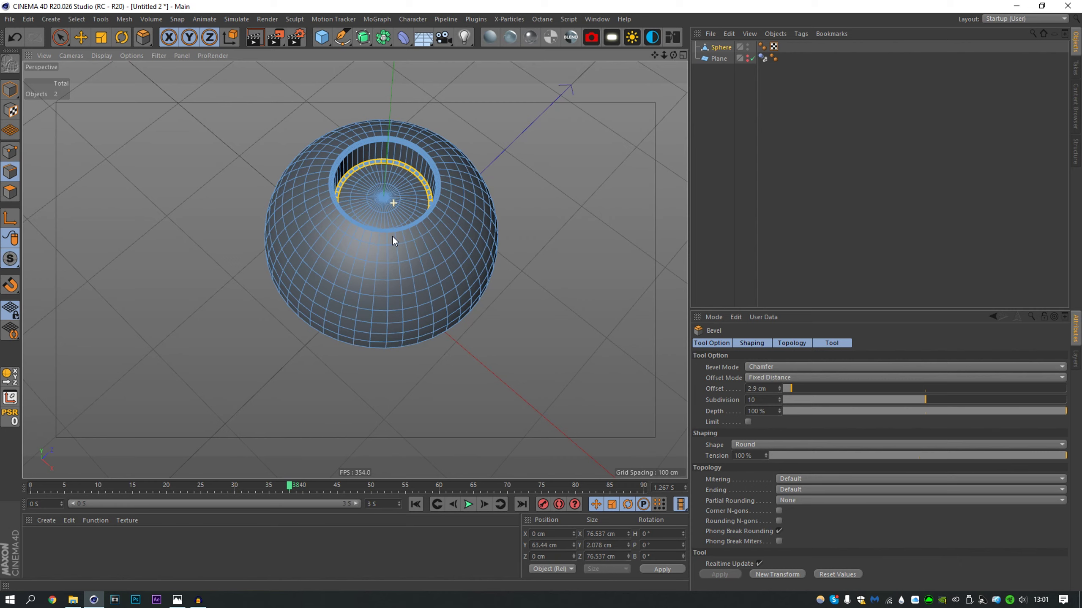
pyautogui.click(11, 191)
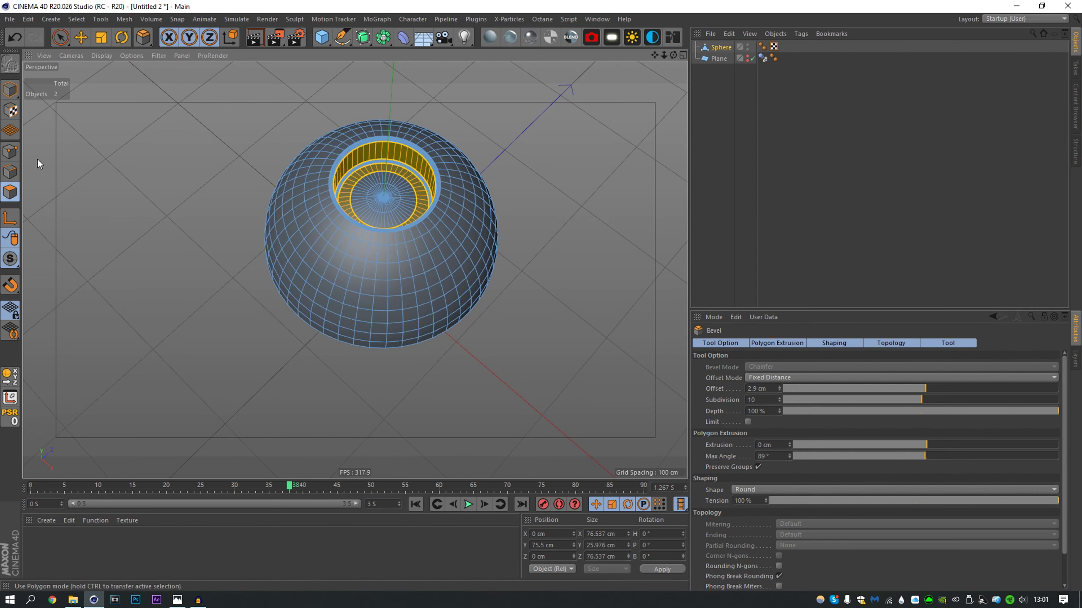
pyautogui.click(81, 37)
pyautogui.press('u')
pyautogui.press('l')
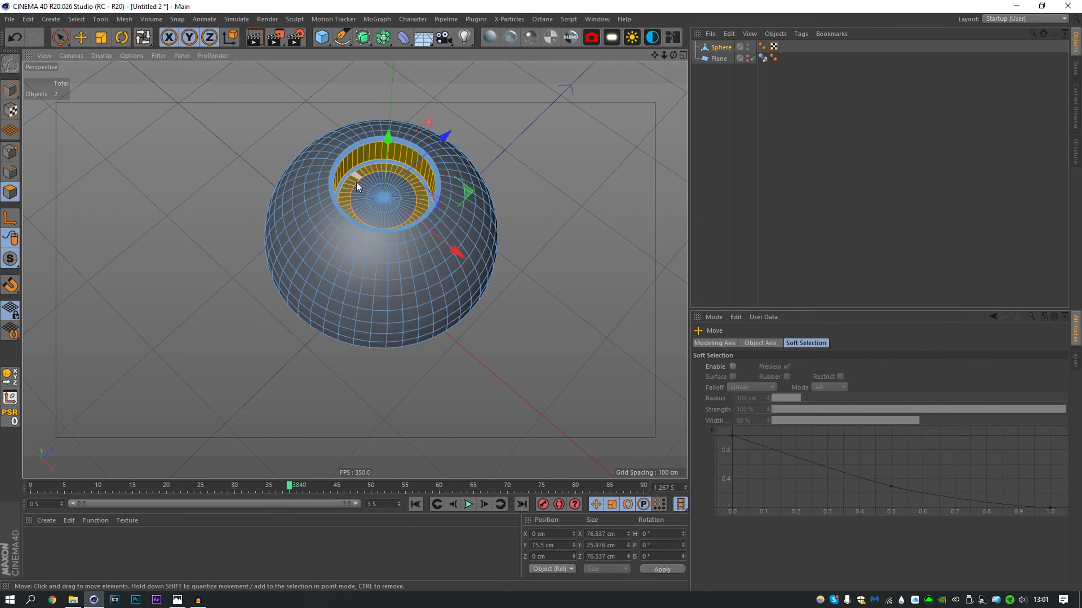
pyautogui.click(362, 186)
pyautogui.press('Delete')
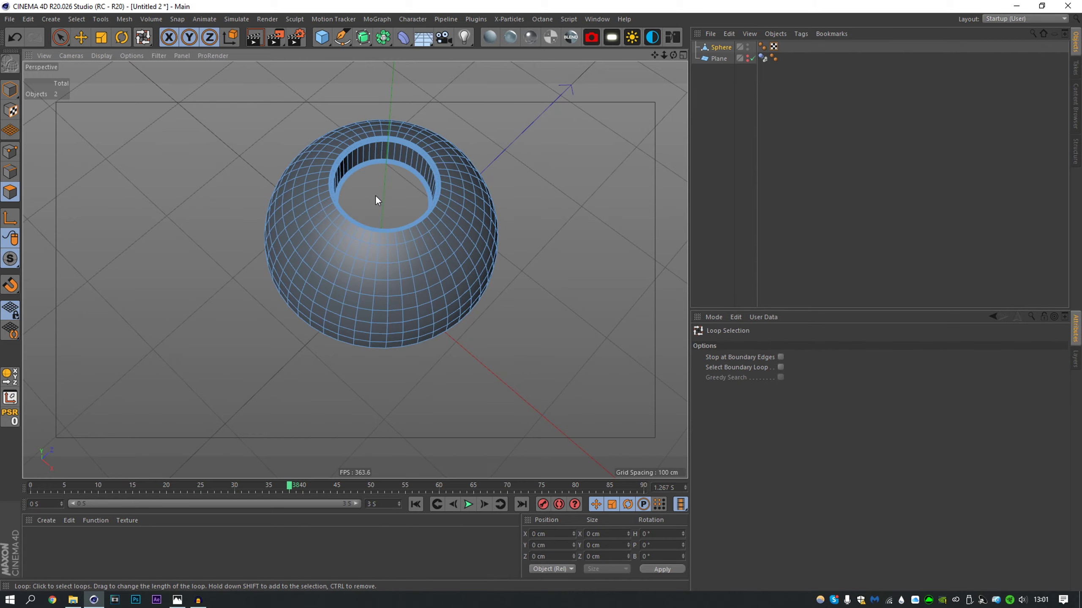
# - Try to bevel the edge loop around the hemisphere's open base with 10 subdivisions
pyautogui.moveTo(402, 250)
pyautogui.keyDown('alt'); pyautogui.mouseDown()
pyautogui.moveTo(416, 91)
pyautogui.moveTo(399, 283)
pyautogui.moveTo(399, 260)
pyautogui.mouseUp(); pyautogui.keyUp('alt')
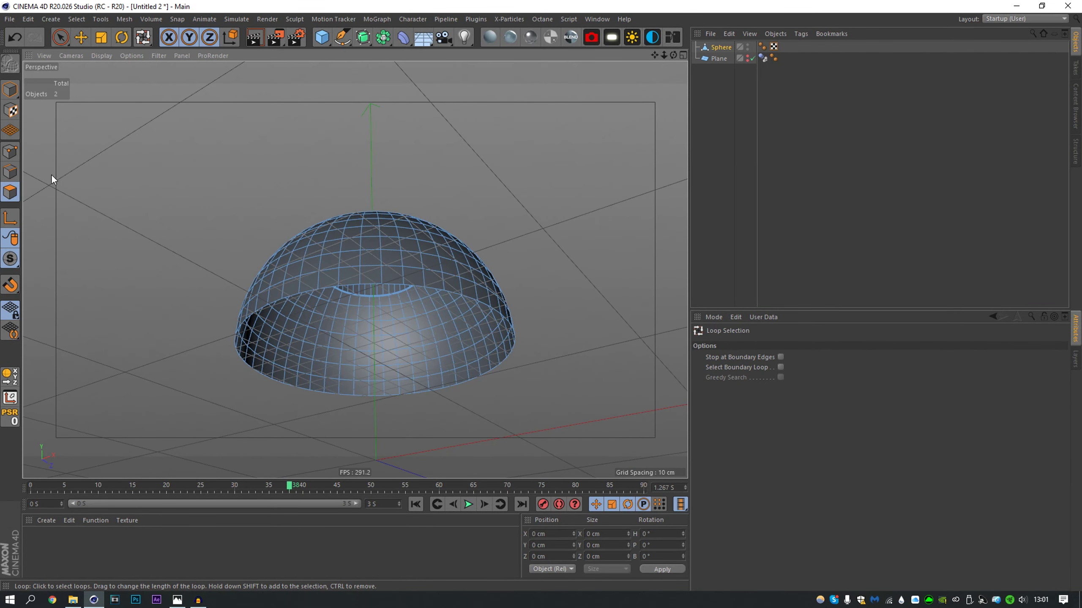
pyautogui.click(10, 171)
pyautogui.click(396, 285)
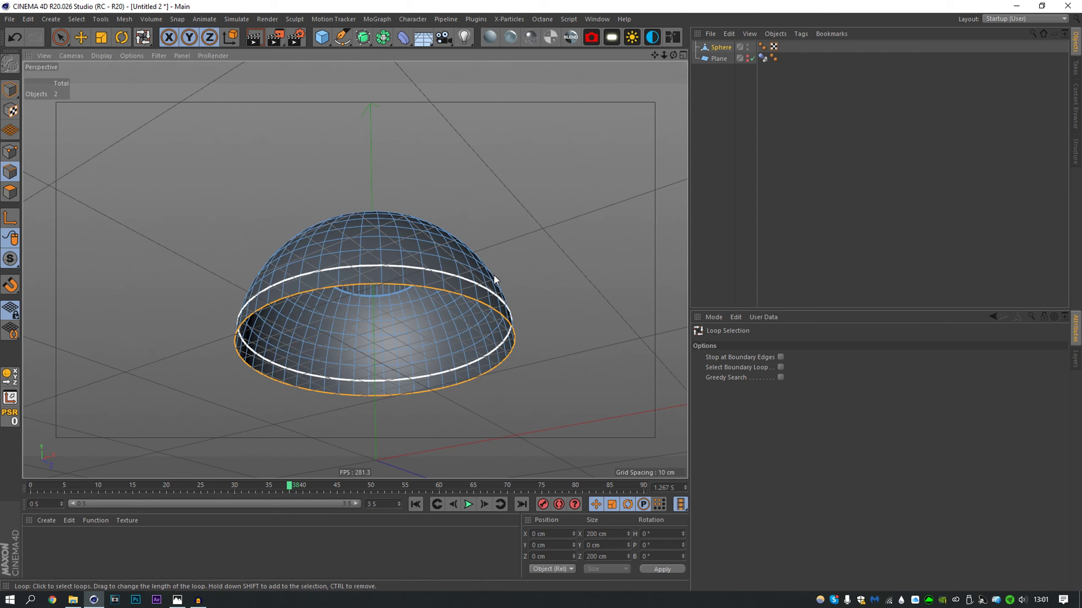
pyautogui.rightClick(542, 238)
pyautogui.click(592, 477)
pyautogui.moveTo(593, 369); pyautogui.dragTo(632, 368)
pyautogui.hotkey('ctrl', 'z')
# - Extrude all the hemisphere's polygons by about 1.9 cm with caps enabled to thicken the shell
pyautogui.keyDown('alt'); pyautogui.moveTo(469, 305); pyautogui.dragTo(461, 341); pyautogui.keyUp('alt')
pyautogui.hotkey('ctrl', 'a')
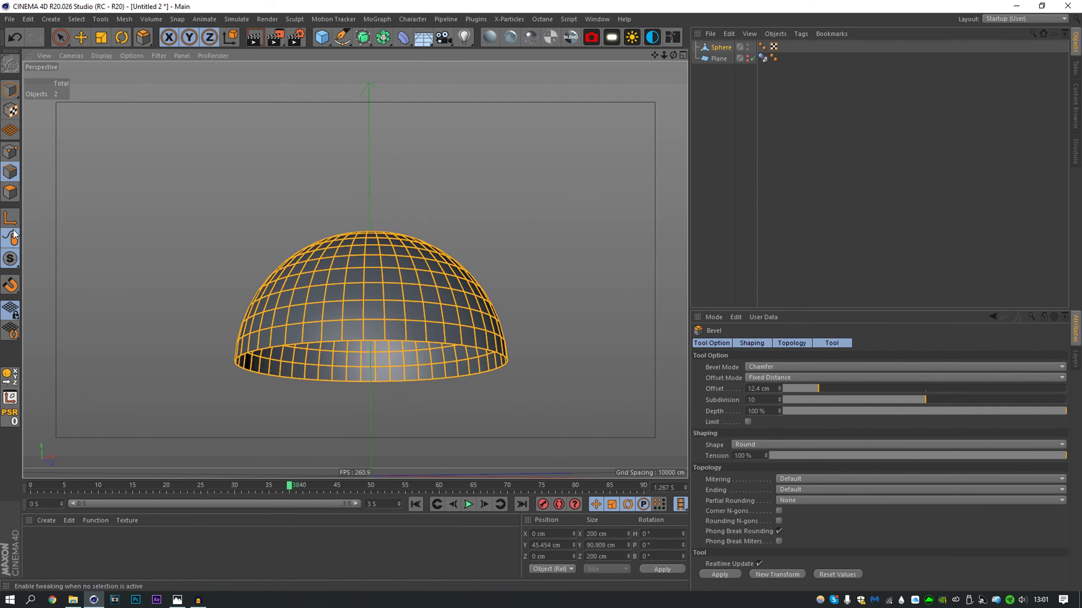
pyautogui.click(10, 192)
pyautogui.hotkey('ctrl', 'a')
pyautogui.rightClick(117, 261)
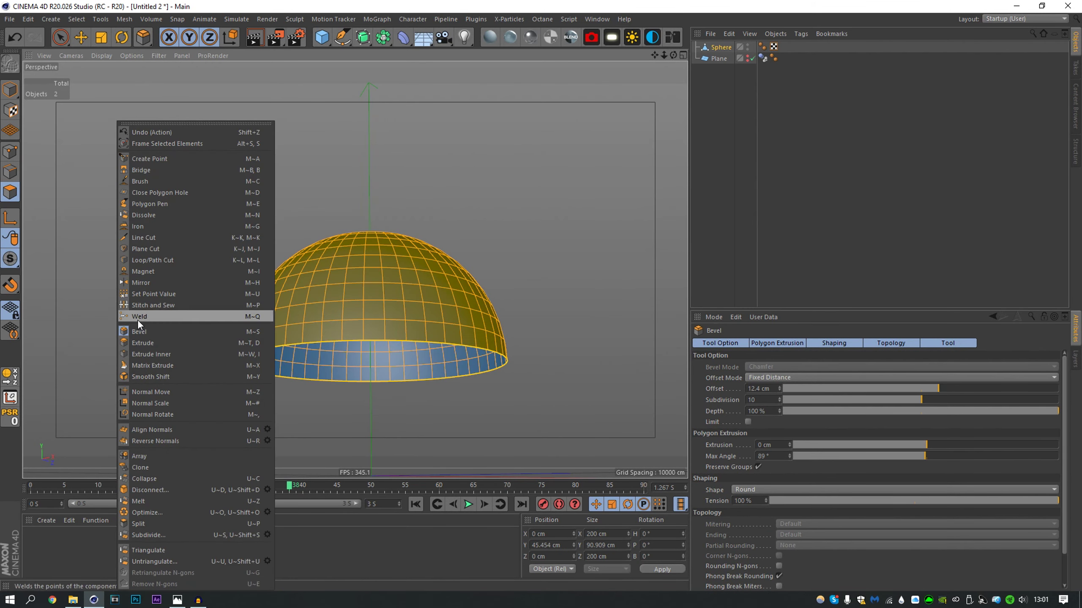
pyautogui.click(139, 344)
pyautogui.click(846, 412)
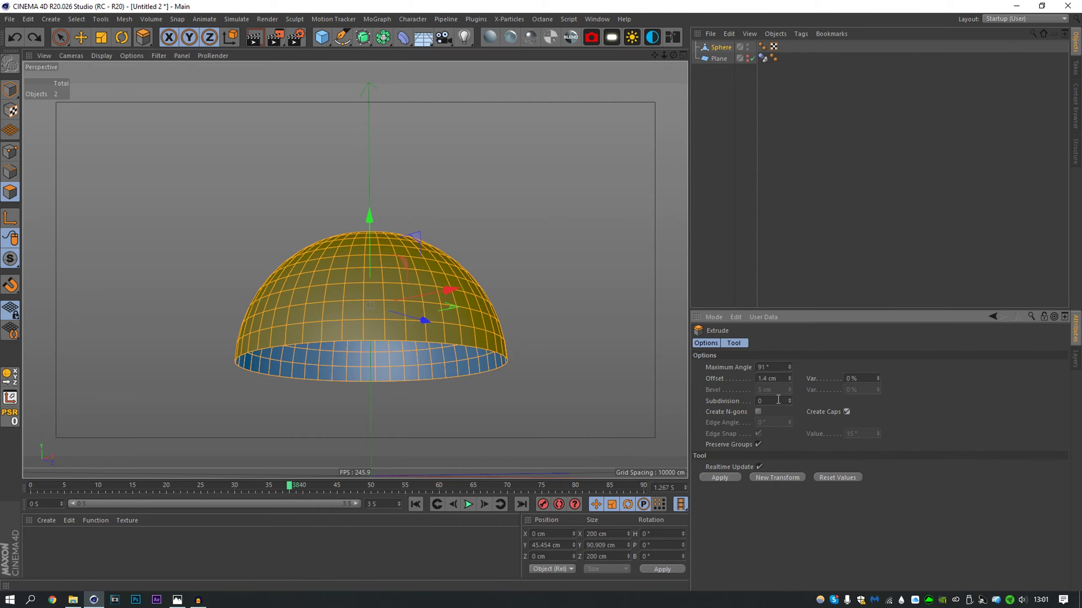
pyautogui.moveTo(385, 254); pyautogui.dragTo(394, 254)
pyautogui.keyDown('alt'); pyautogui.moveTo(393, 253); pyautogui.dragTo(391, 376); pyautogui.keyUp('alt')
pyautogui.hotkey('ctrl', 'z')
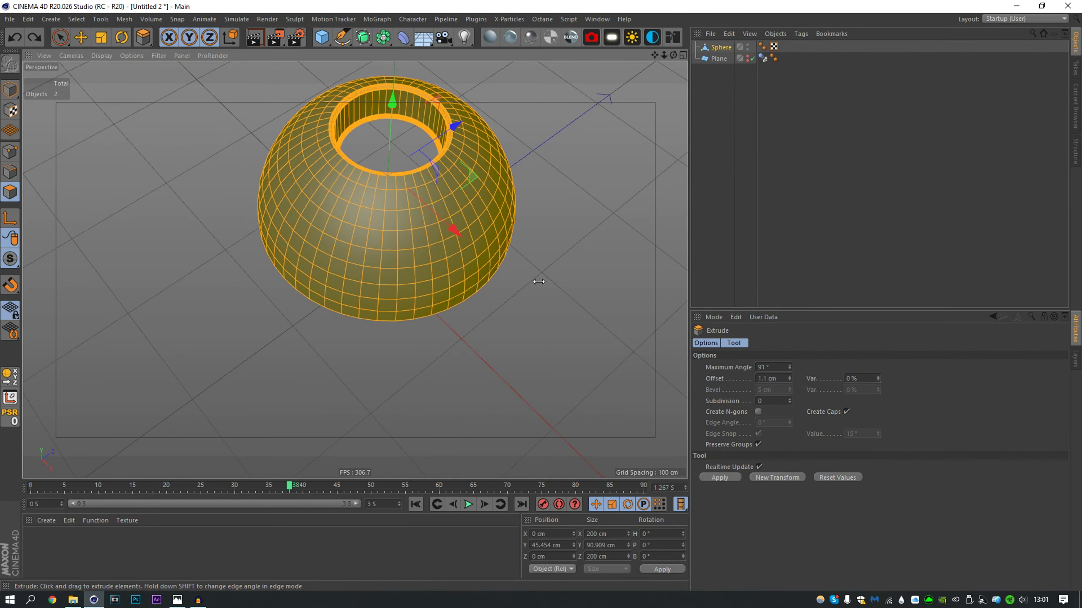
pyautogui.moveTo(540, 283)
pyautogui.mouseDown()
pyautogui.moveTo(563, 290)
pyautogui.moveTo(533, 294)
pyautogui.mouseUp()
pyautogui.hotkey('ctrl', 'z')
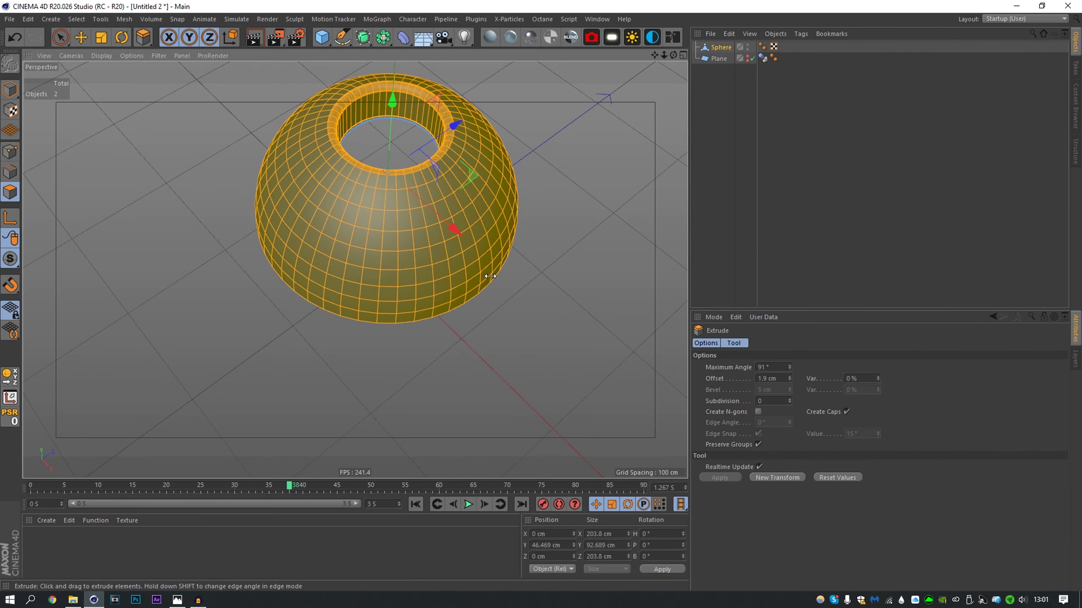
# - Bevel the edge loop around the thickened hemisphere's open base by about 1.4 cm with 10 subdivisions
pyautogui.click(6, 89)
pyautogui.moveTo(447, 267)
pyautogui.keyDown('alt'); pyautogui.mouseDown()
pyautogui.moveTo(440, 82)
pyautogui.moveTo(431, 117)
pyautogui.moveTo(449, 325)
pyautogui.moveTo(434, 252)
pyautogui.mouseUp(); pyautogui.keyUp('alt')
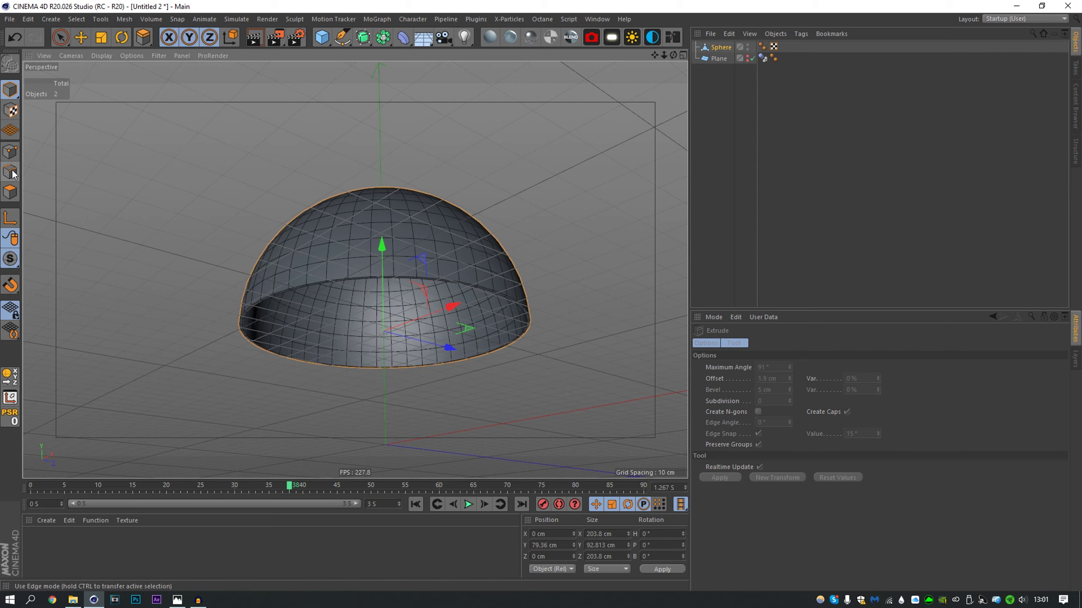
pyautogui.click(11, 171)
pyautogui.rightClick(424, 231)
pyautogui.click(435, 480)
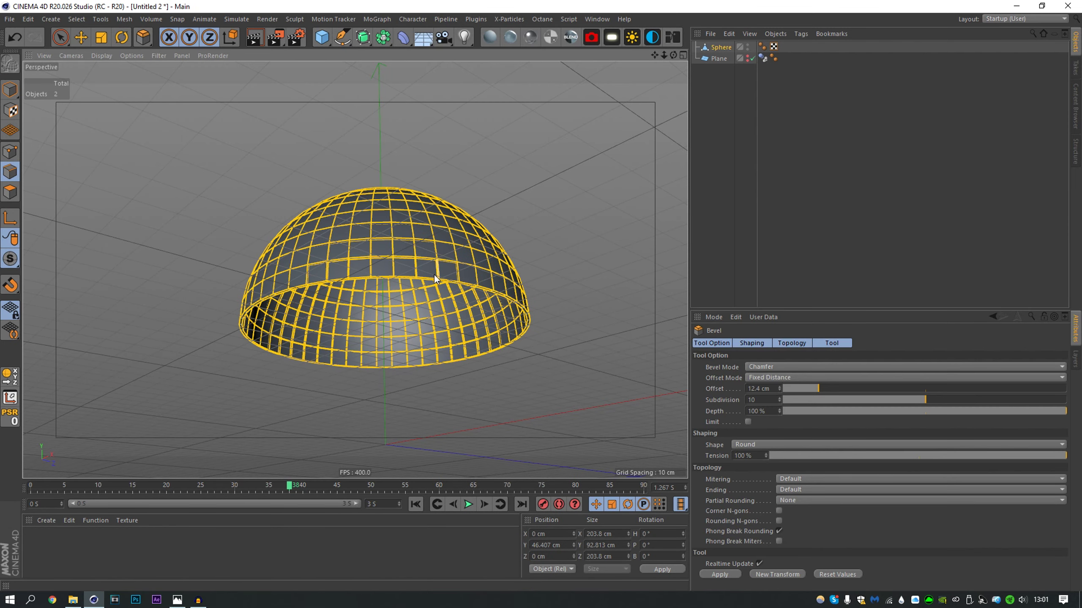
pyautogui.press('u')
pyautogui.press('l')
pyautogui.click(432, 280)
pyautogui.rightClick(508, 365)
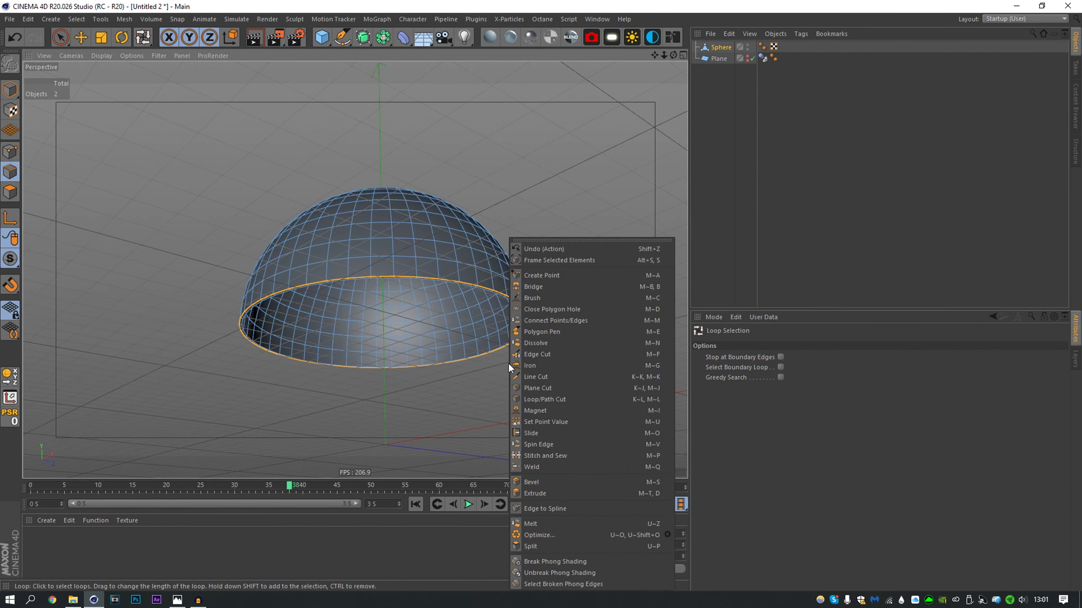
pyautogui.click(533, 483)
pyautogui.moveTo(509, 366); pyautogui.dragTo(517, 366)
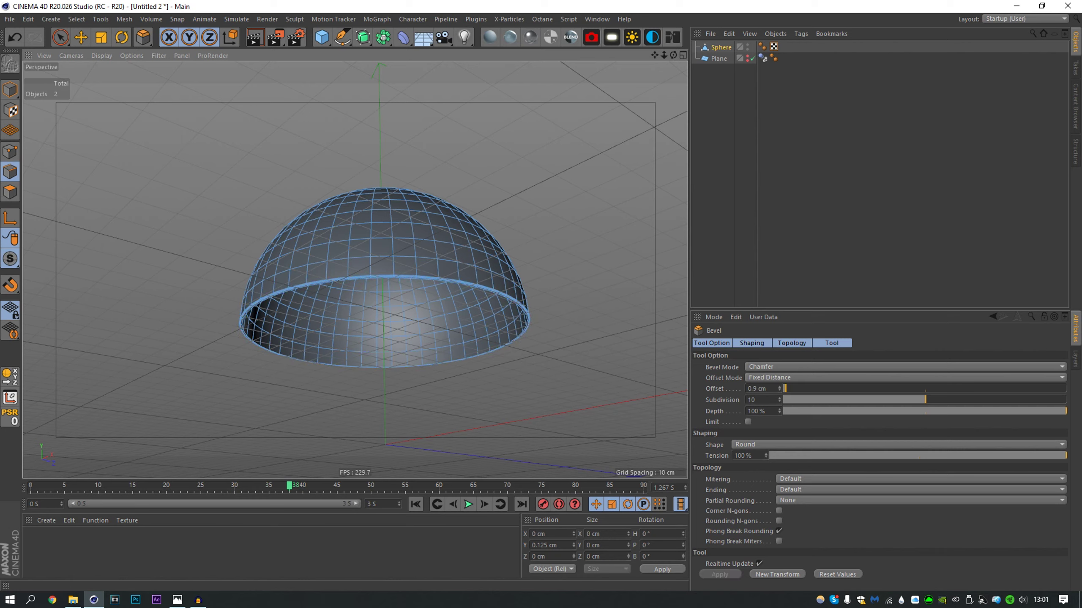
pyautogui.click(704, 223)
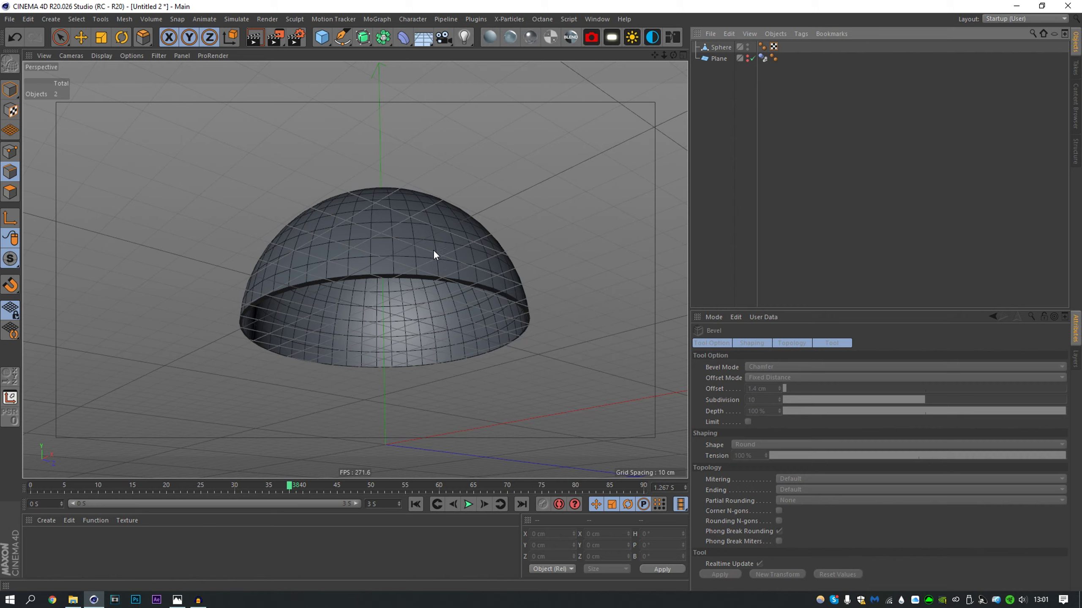
# - Duplicate the hemisphere and rotate the copy 180° in bank so the two halves form a full sphere
pyautogui.keyDown('alt'); pyautogui.moveTo(413, 235); pyautogui.dragTo(407, 341); pyautogui.keyUp('alt')
pyautogui.keyDown('alt'); pyautogui.moveTo(406, 186); pyautogui.dragTo(403, 213); pyautogui.keyUp('alt')
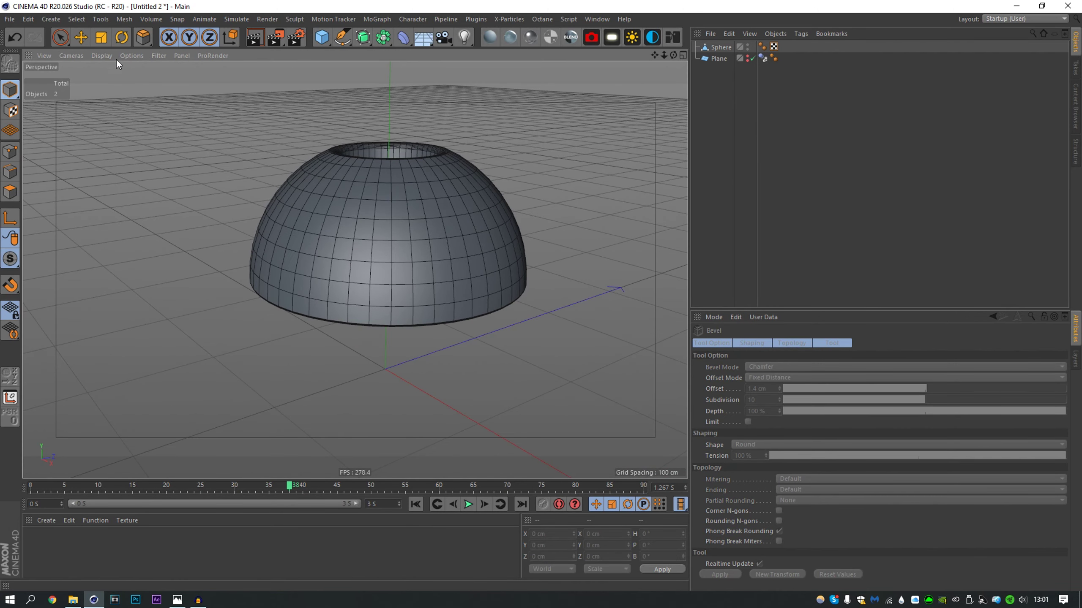
pyautogui.click(123, 38)
pyautogui.click(719, 47)
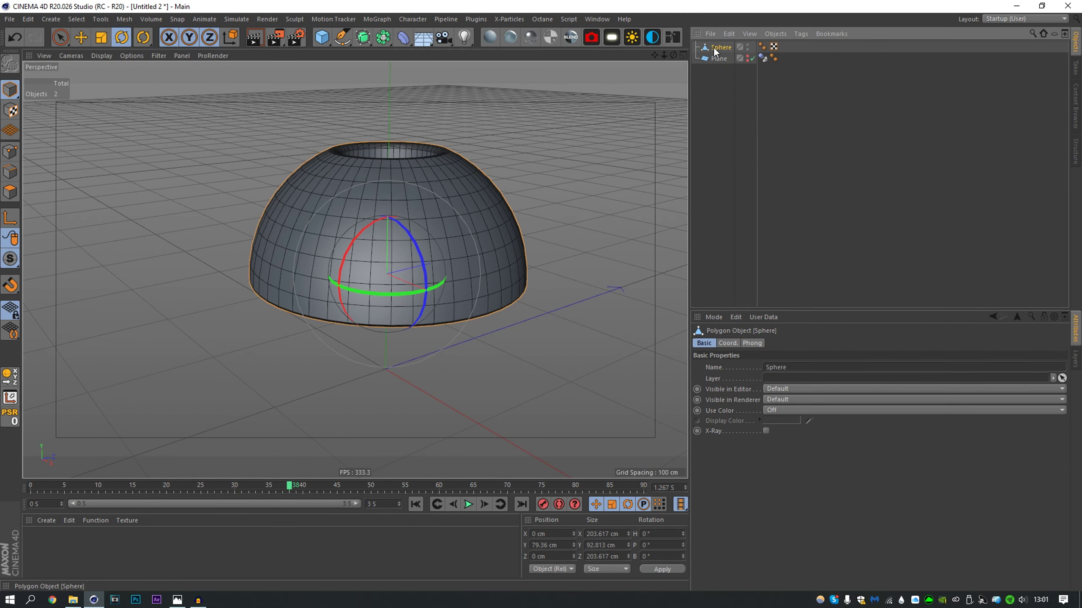
pyautogui.press('r')
pyautogui.keyDown('alt'); pyautogui.moveTo(365, 224); pyautogui.dragTo(318, 345); pyautogui.keyUp('alt')
pyautogui.click(724, 141)
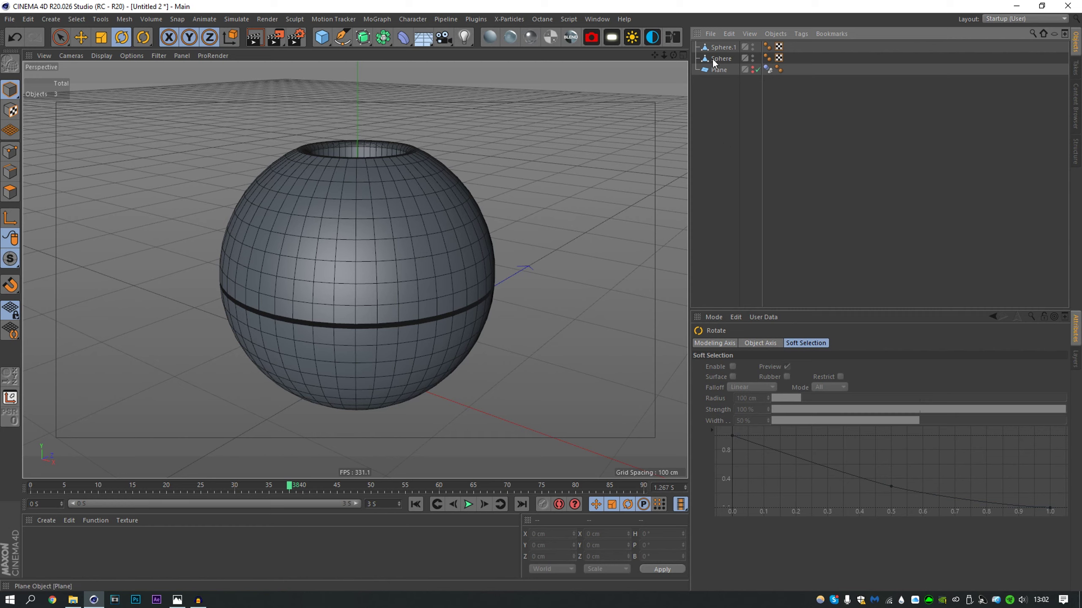
# - Rename the rotated lower half Bottom and the original upper half Top
pyautogui.doubleClick(721, 48)
pyautogui.write('Bo')
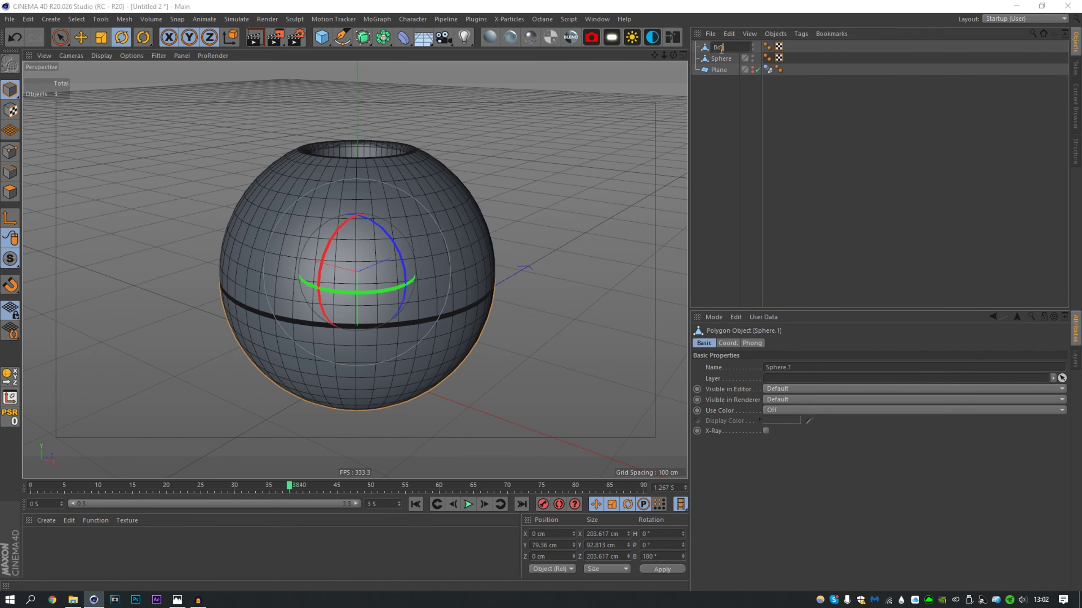
pyautogui.write('ttom')
pyautogui.press('Return')
pyautogui.doubleClick(719, 58)
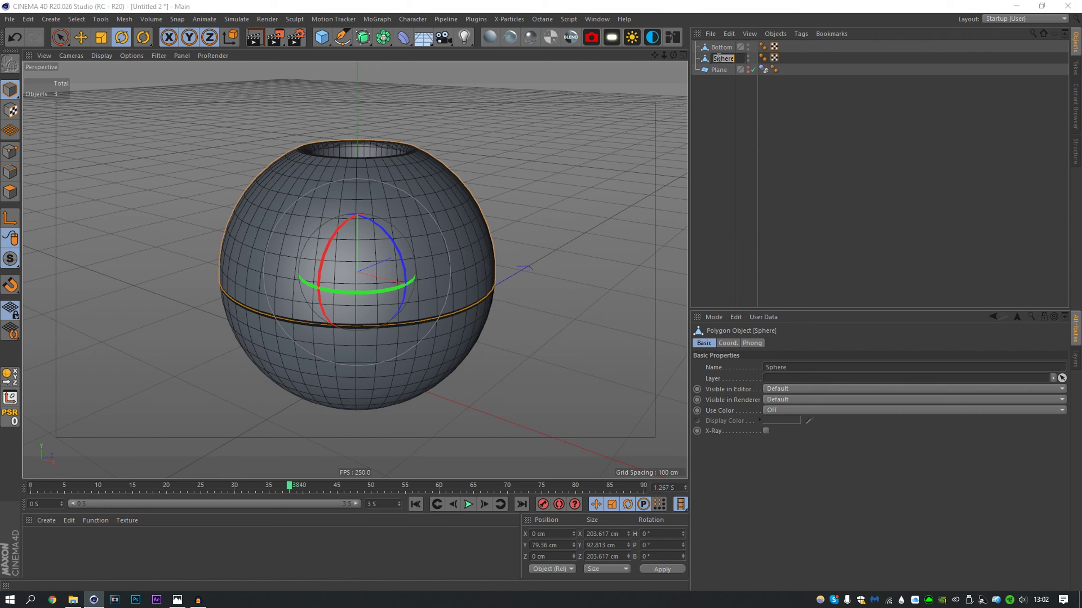
pyautogui.press('Return')
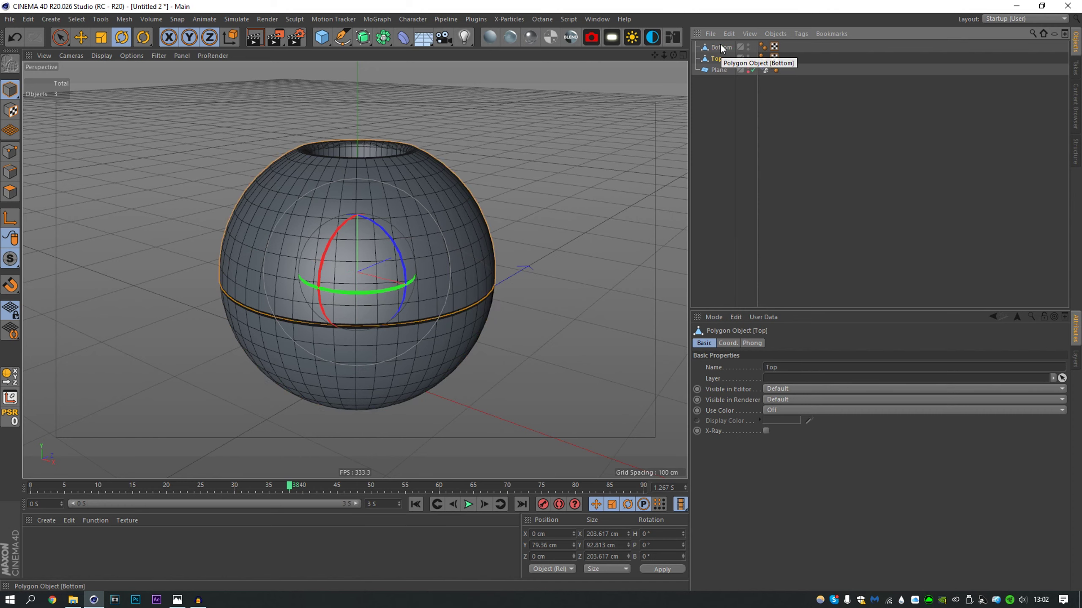
# - Group the Bottom and Top halves under a null and name the group Sphere
pyautogui.keyDown('ctrl'); pyautogui.click(722, 49); pyautogui.keyUp('ctrl')
pyautogui.hotkey('alt', 'g')
pyautogui.doubleClick(718, 47)
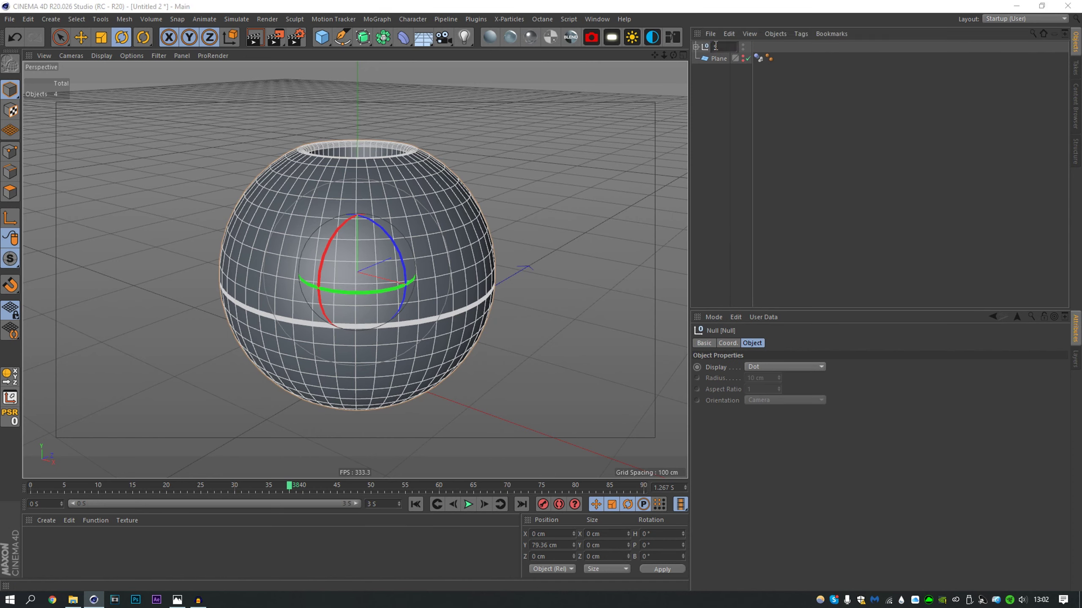
pyautogui.write('Sphere')
pyautogui.press('Return')
pyautogui.click(696, 47)
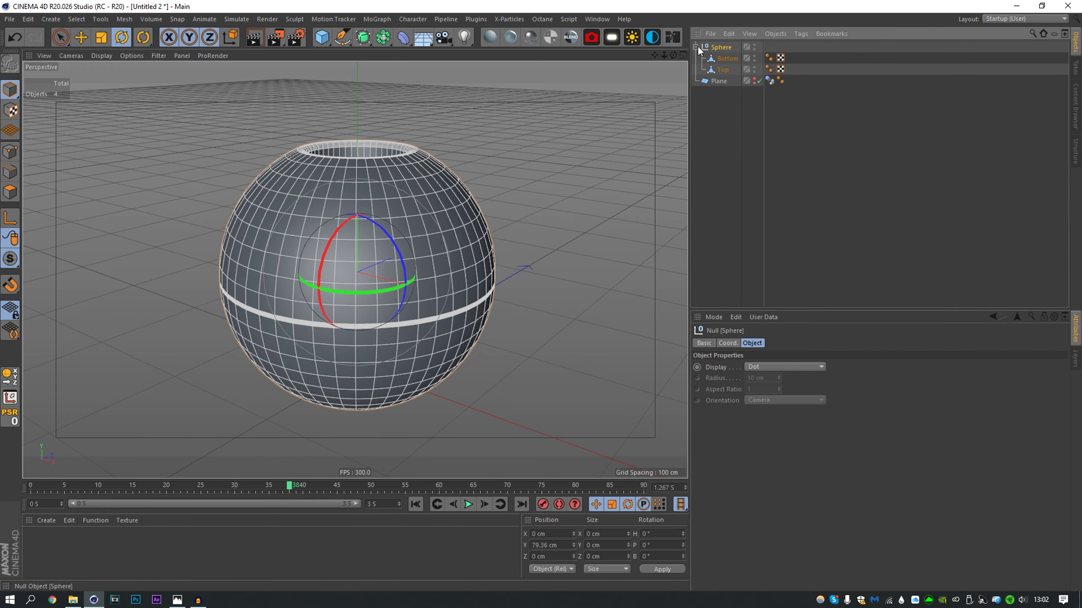
pyautogui.click(696, 47)
# - Duplicate the Sphere group and hide the original group as a backup
pyautogui.hotkey('ctrl', 'c')
pyautogui.hotkey('ctrl', 'v')
pyautogui.click(719, 106)
pyautogui.click(713, 58)
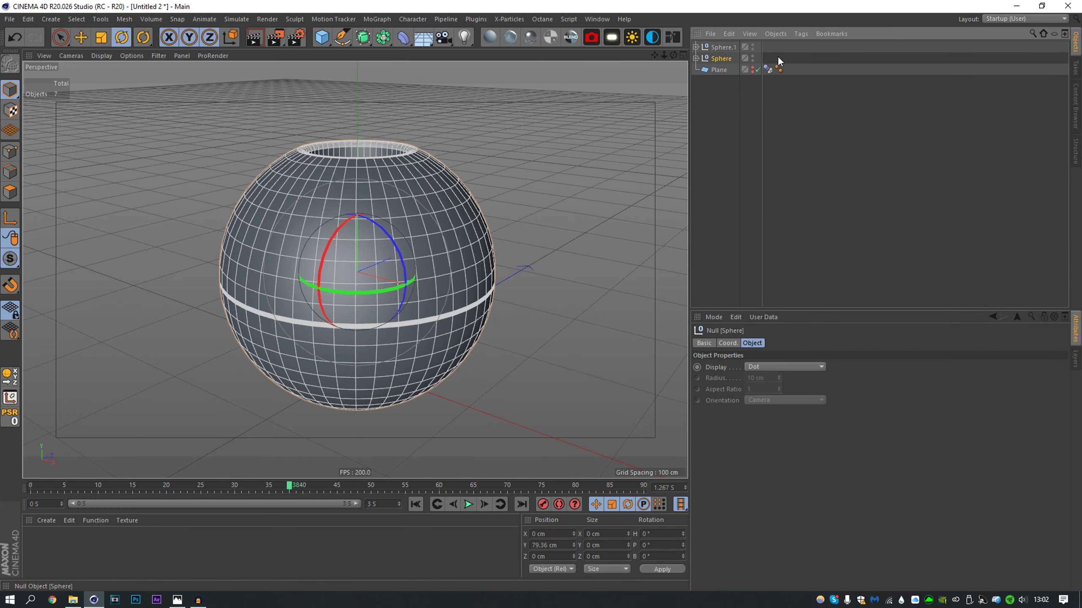
pyautogui.click(696, 47)
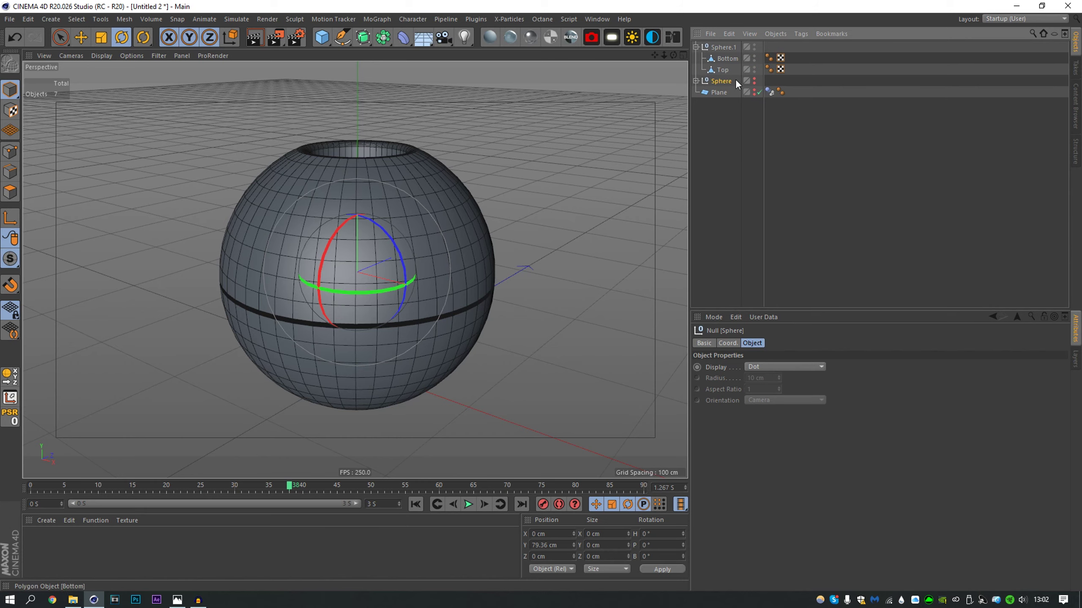
pyautogui.click(727, 47)
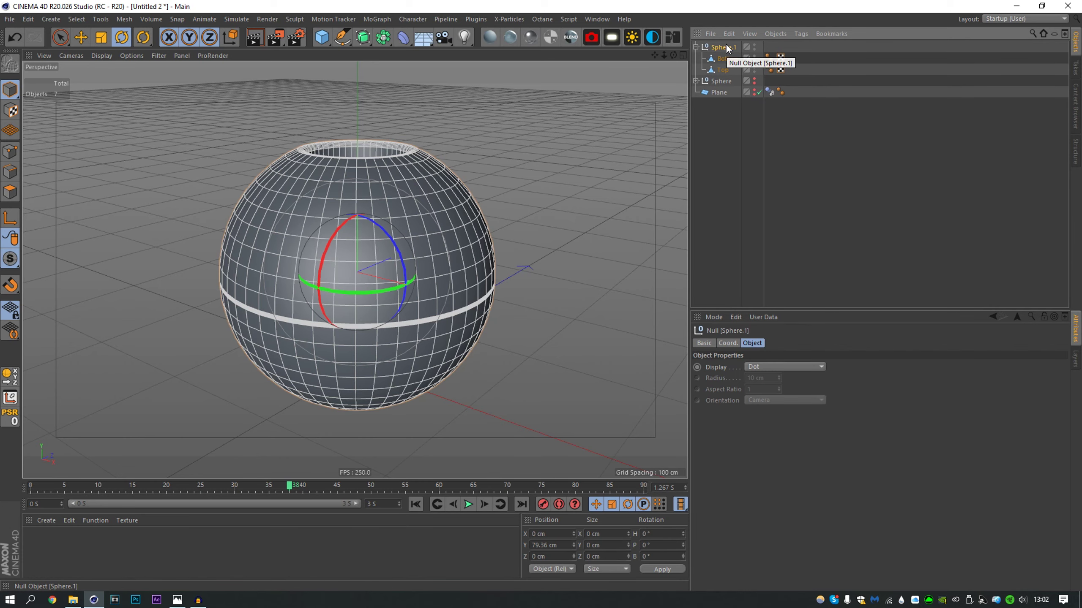
pyautogui.click(696, 47)
pyautogui.click(719, 102)
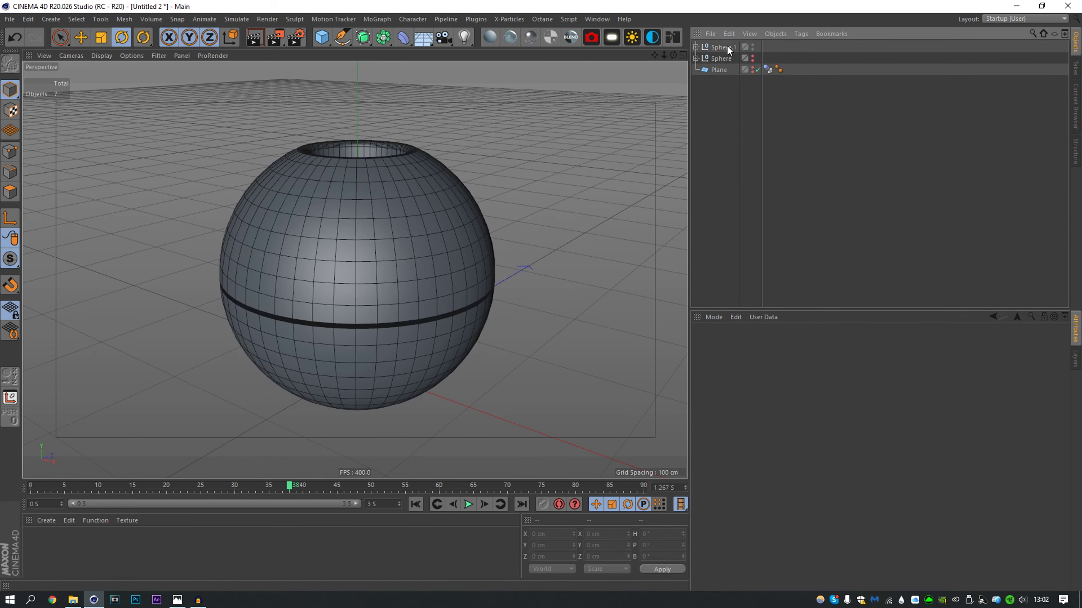
# - Make the Plane visible and scale the Sphere.1 group down to about 102 cm across
pyautogui.click(726, 46)
pyautogui.keyDown('alt'); pyautogui.click(752, 69); pyautogui.keyUp('alt')
pyautogui.click(723, 107)
pyautogui.click(718, 48)
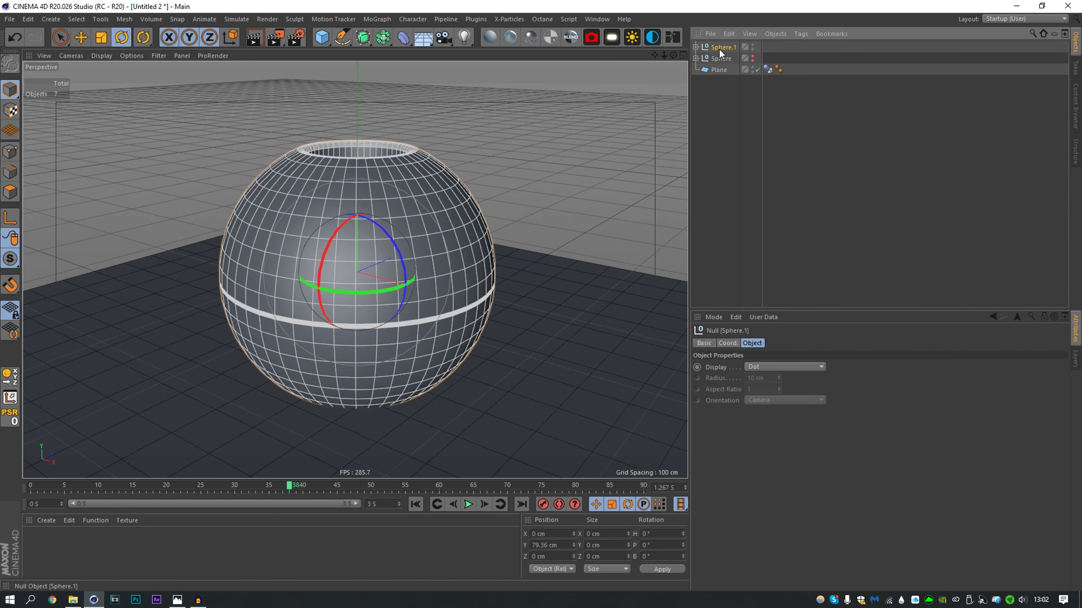
pyautogui.press('t')
pyautogui.moveTo(629, 96); pyautogui.dragTo(435, 165)
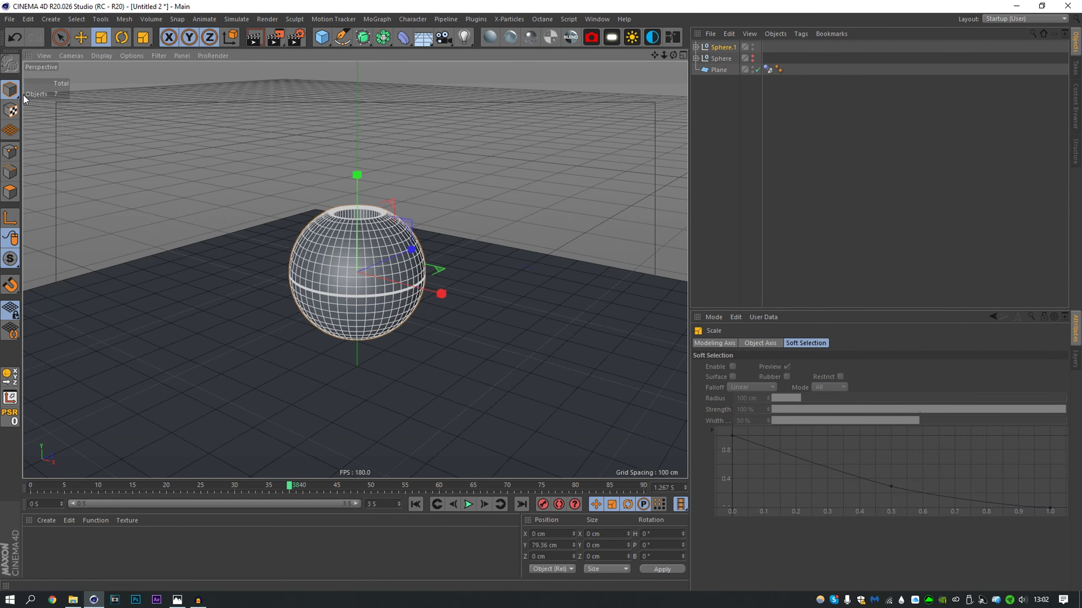
# - Place the Sphere.1 group in a Cloner set to Grid Array mode and reduce the grid's X size
pyautogui.click(377, 19)
pyautogui.click(400, 142)
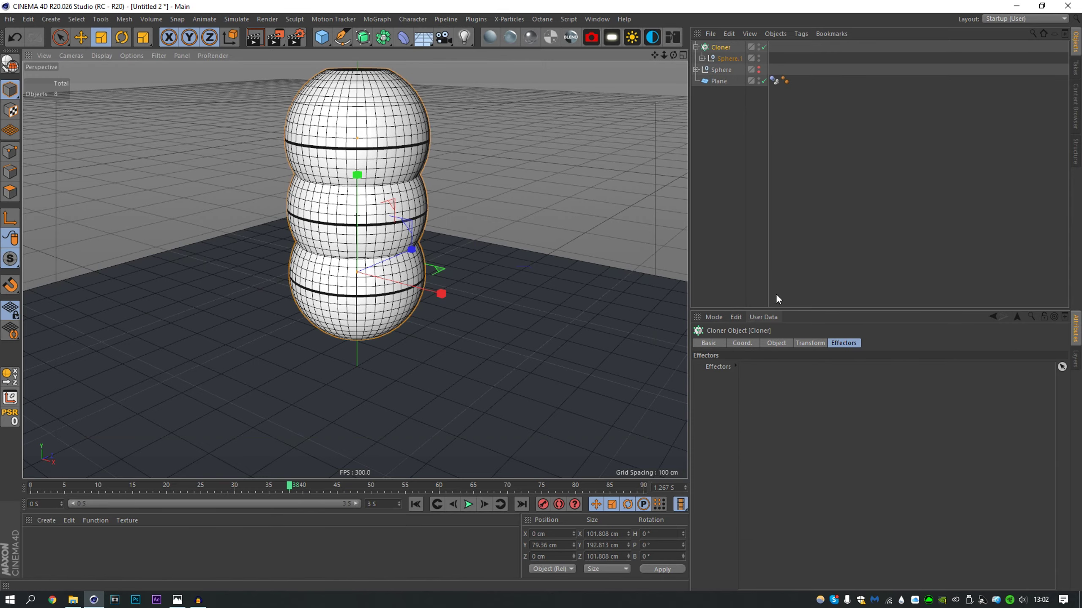
pyautogui.click(778, 344)
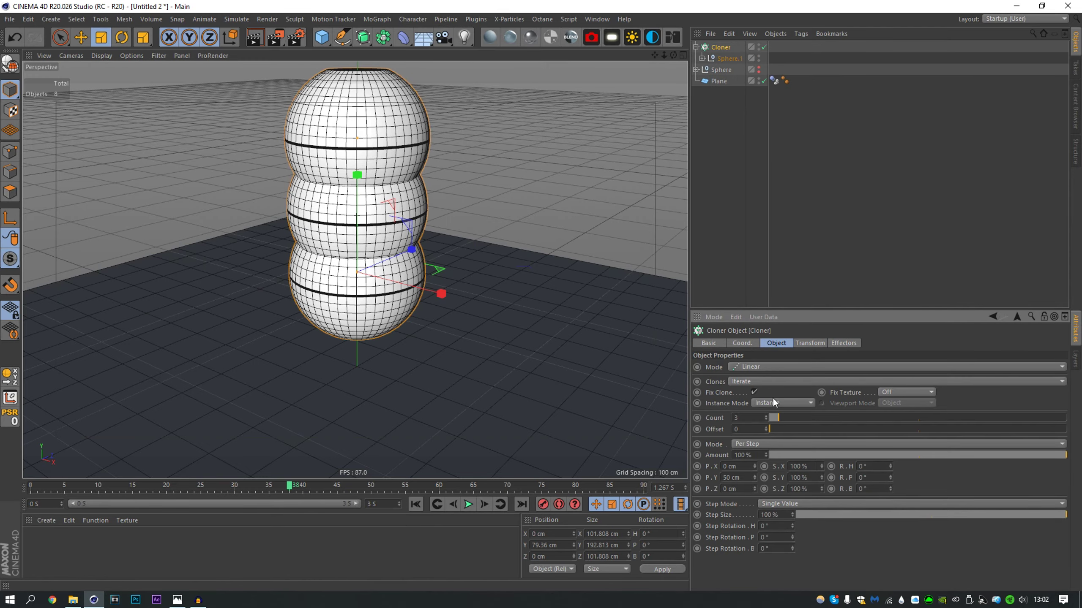
pyautogui.click(769, 370)
pyautogui.click(770, 409)
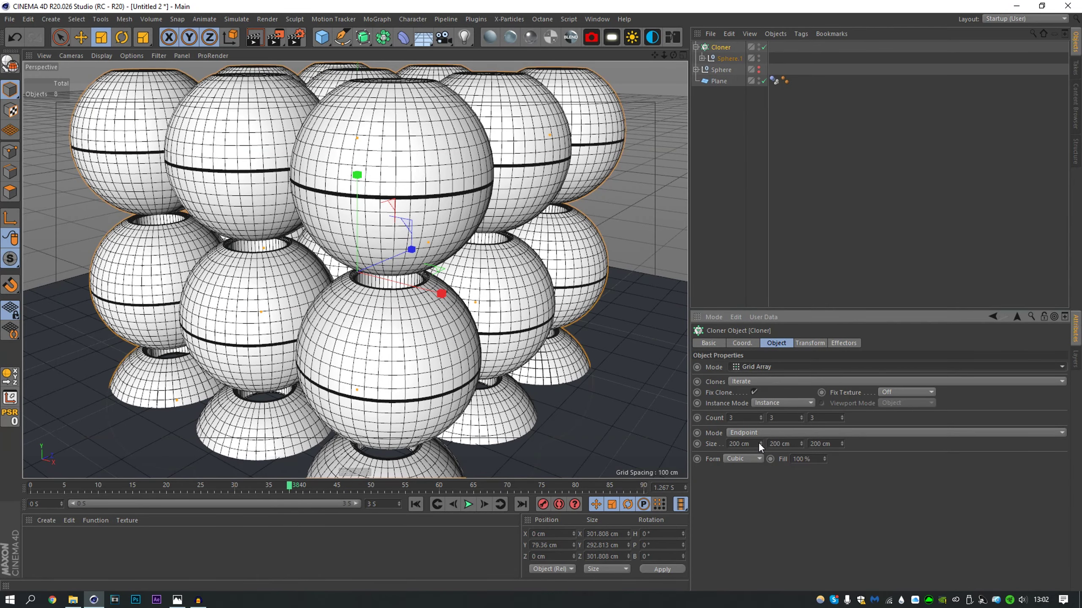
pyautogui.moveTo(759, 444); pyautogui.dragTo(759, 462)
# - Scale Sphere.1 down inside the Cloner so the clones are clearly separated, and raise the Cloner to about Y 138 cm
pyautogui.click(731, 58)
pyautogui.press('y')
pyautogui.moveTo(626, 125); pyautogui.dragTo(341, 208)
pyautogui.hotkey('ctrl', 'z')
pyautogui.moveTo(609, 125); pyautogui.dragTo(426, 256)
pyautogui.hotkey('ctrl', 'z')
pyautogui.press('y')
pyautogui.moveTo(513, 152); pyautogui.dragTo(360, 111)
pyautogui.press('e')
pyautogui.click(723, 47)
# - Add a Dynamics Body simulation tag to the Sphere.1 group inside the Cloner
pyautogui.rightClick(723, 61)
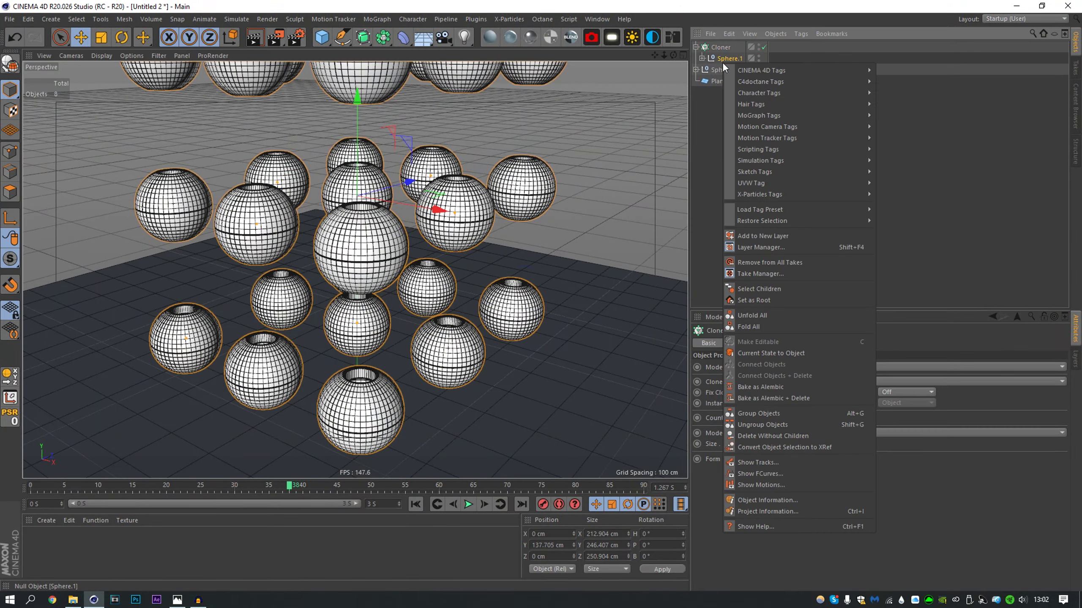
pyautogui.moveTo(789, 160)
pyautogui.click(920, 162)
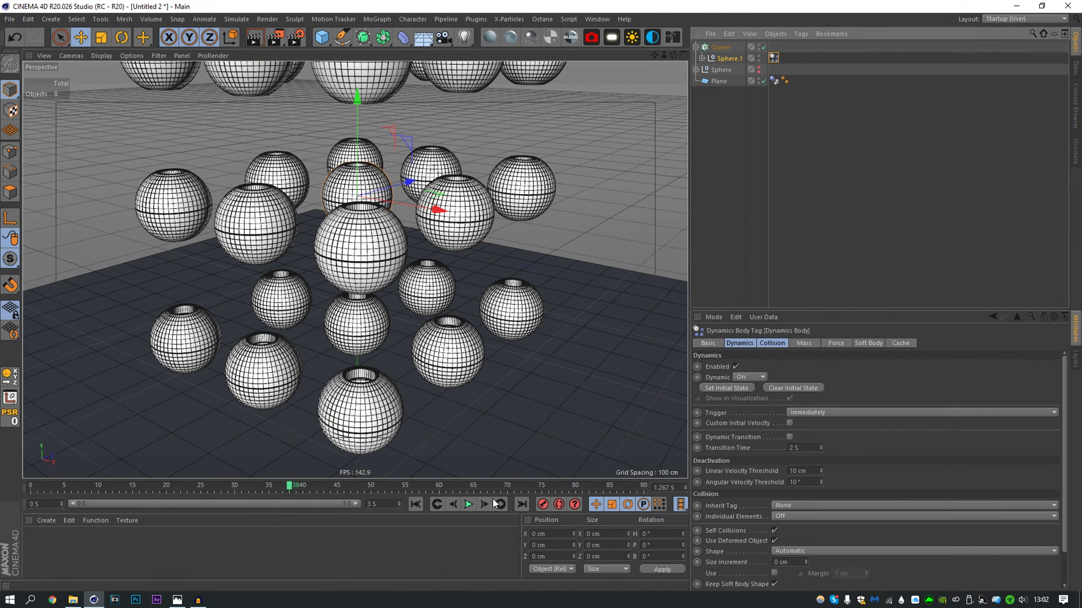
# - Play the dynamics simulation from the start to test the cloned spheres, and rewind to frame 0
pyautogui.click(416, 504)
pyautogui.click(468, 504)
pyautogui.click(467, 504)
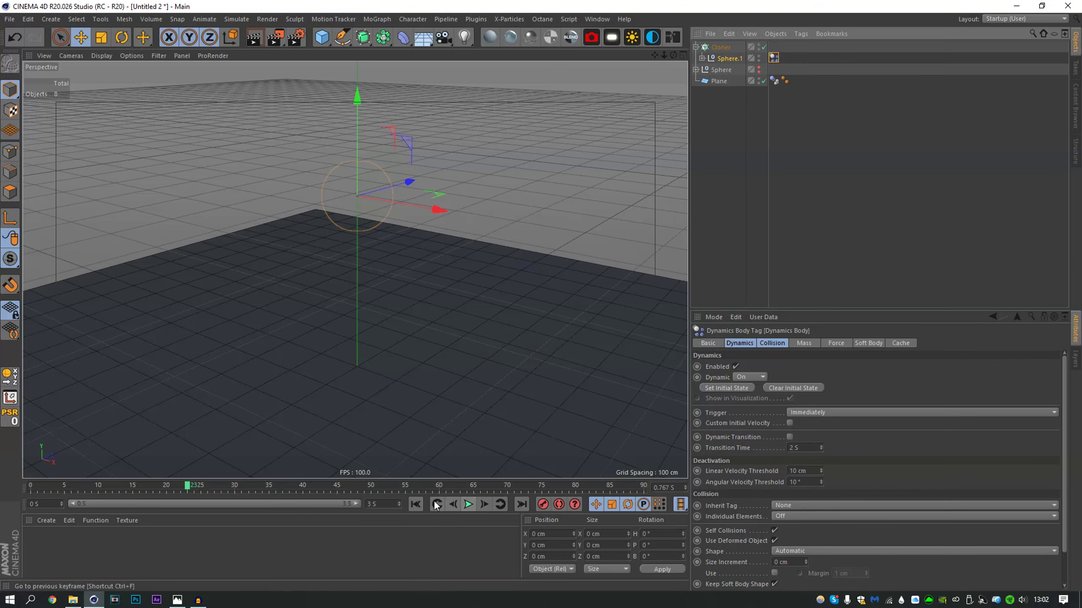
pyautogui.click(415, 504)
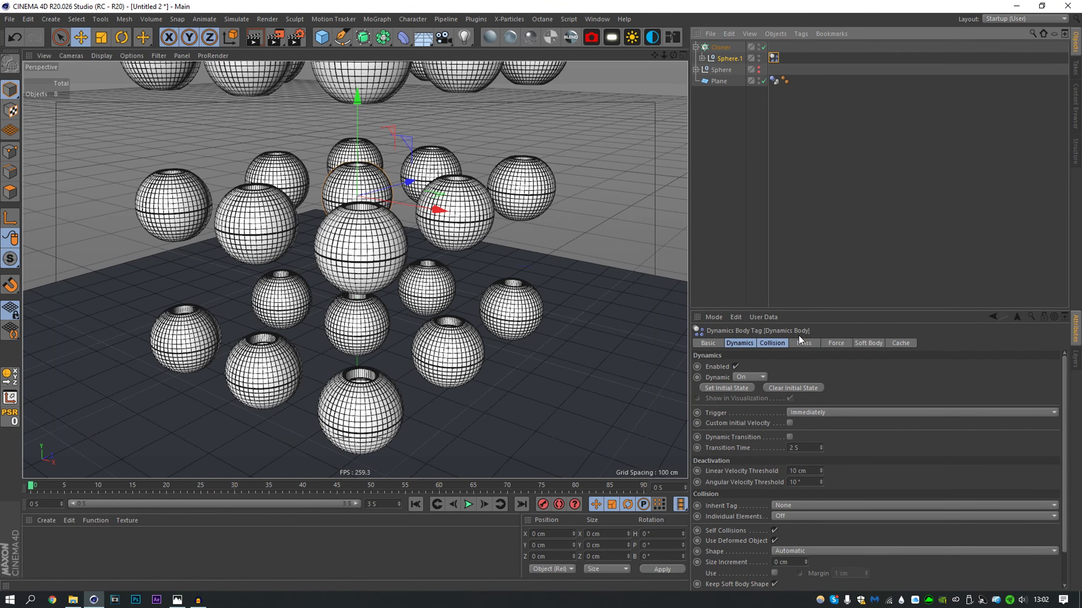
# - Set the Dynamics Body tag's Inherit Tag to Apply Tag to Children and test the simulation from frame 0
pyautogui.click(771, 343)
pyautogui.click(782, 367)
pyautogui.click(786, 378)
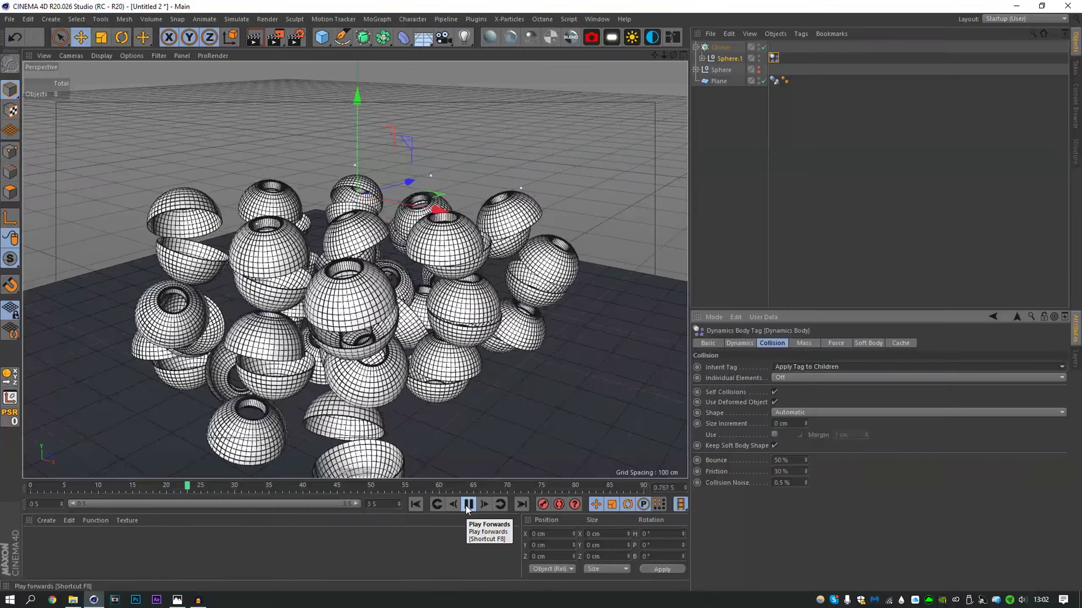
pyautogui.click(467, 504)
pyautogui.click(415, 504)
# - Create two Octane glossy materials and assign them to the Bottom and Top halves inside the Sphere.1 group
pyautogui.click(702, 58)
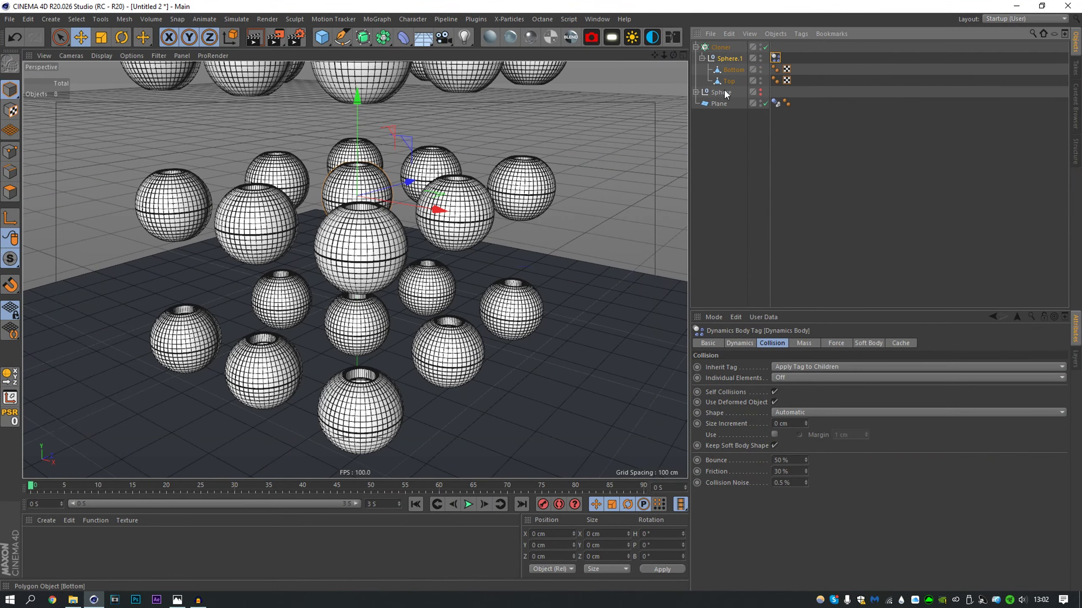
pyautogui.click(724, 128)
pyautogui.click(726, 71)
pyautogui.rightClick(727, 76)
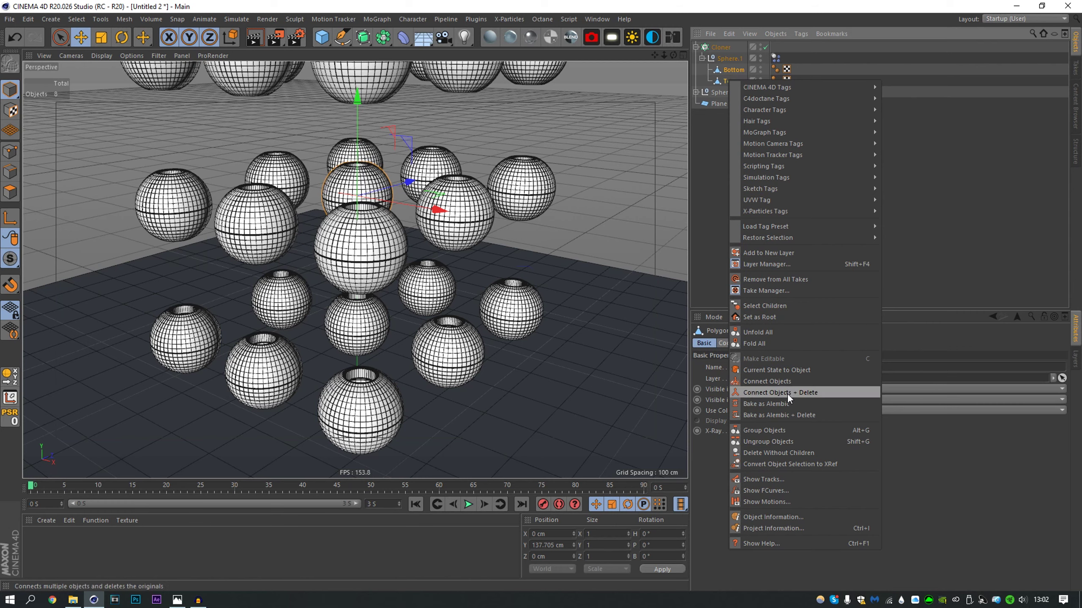
pyautogui.click(719, 155)
pyautogui.click(509, 37)
pyautogui.click(509, 37)
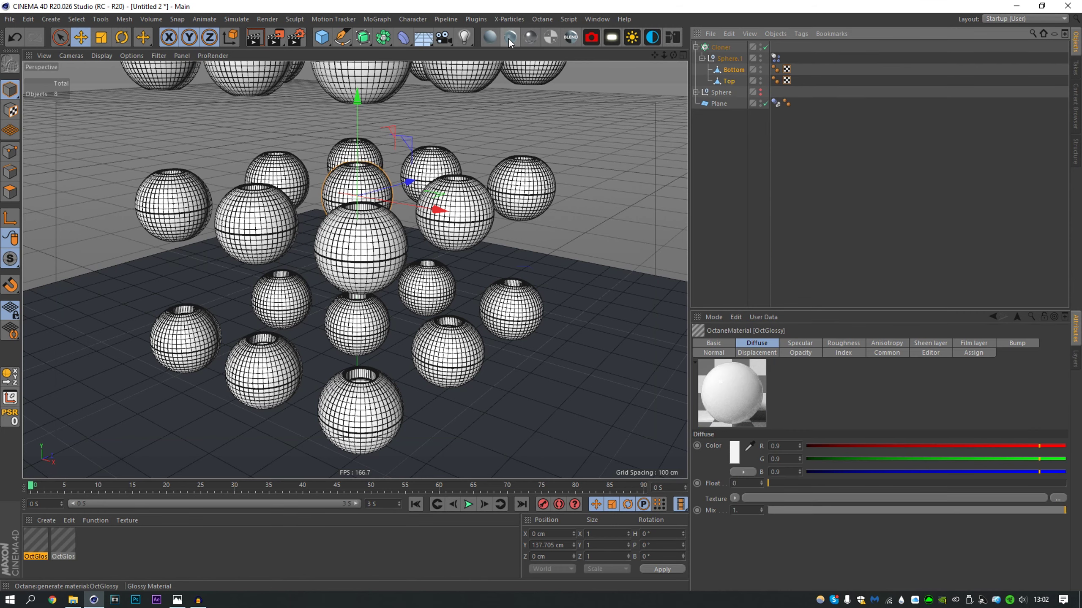
pyautogui.moveTo(75, 543); pyautogui.dragTo(728, 81)
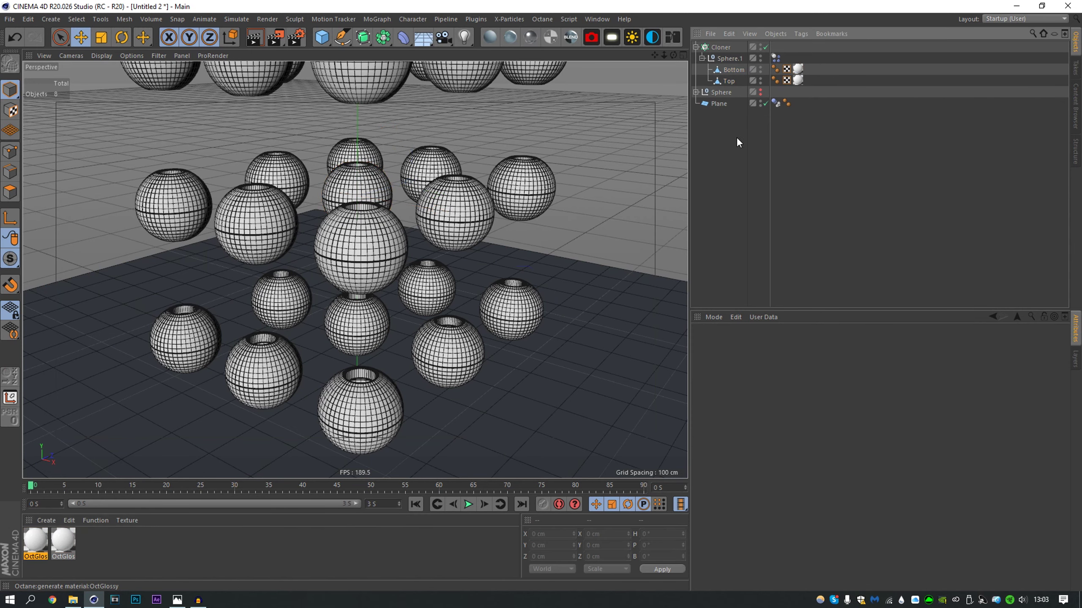
pyautogui.click(727, 80)
pyautogui.keyDown('shift'); pyautogui.click(729, 69); pyautogui.keyUp('shift')
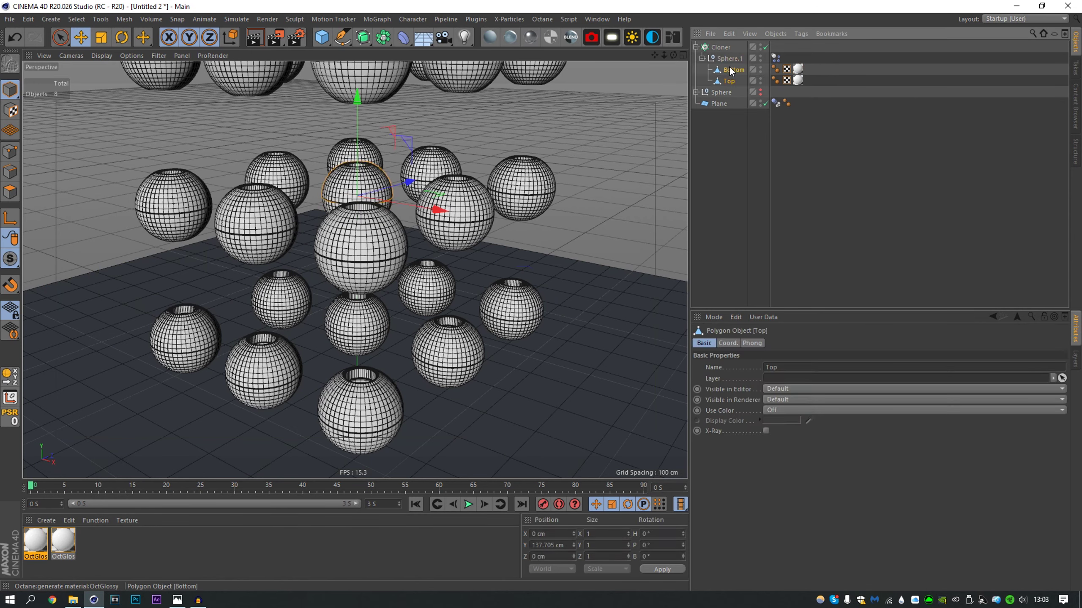
pyautogui.click(742, 151)
# - Disable the Cloner and add a smaller Sphere primitive inside the hollow sphere, raised to about Y 137 cm
pyautogui.click(324, 44)
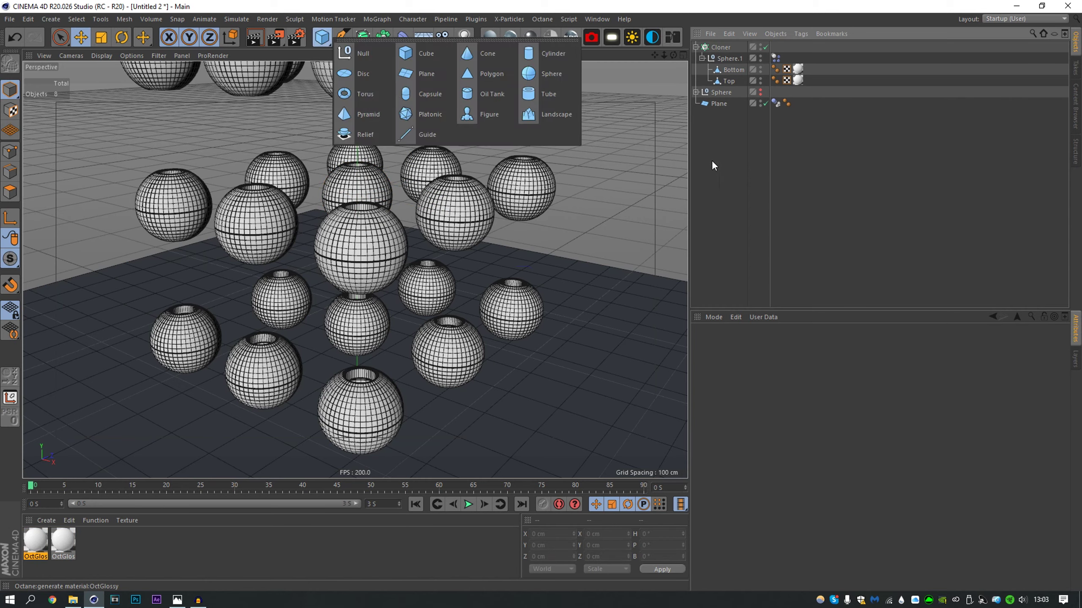
pyautogui.click(765, 47)
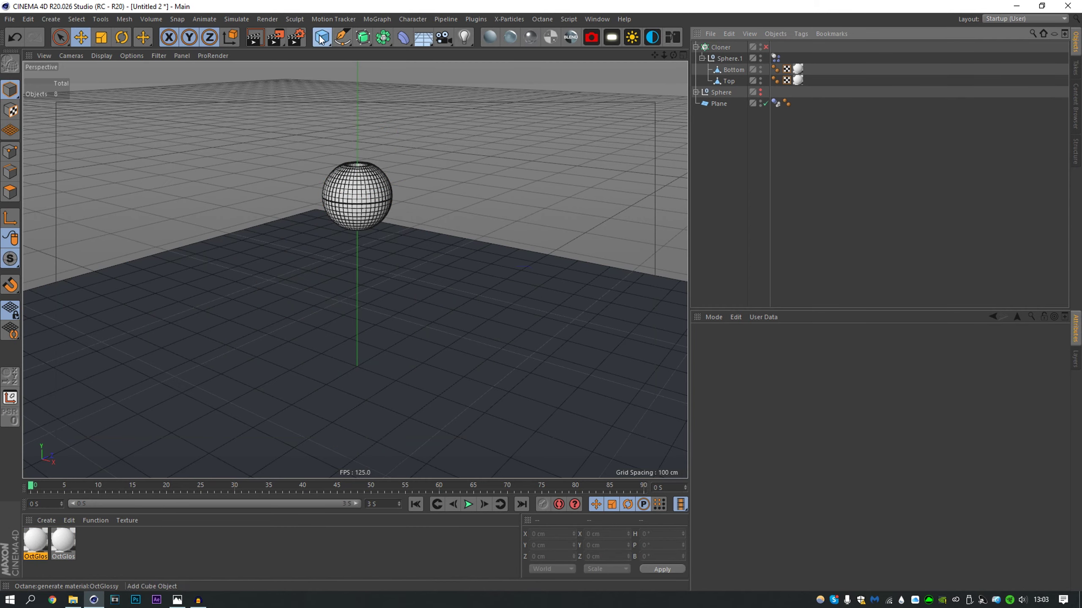
pyautogui.moveTo(321, 38); pyautogui.dragTo(540, 80)
pyautogui.moveTo(373, 361); pyautogui.dragTo(363, 168)
pyautogui.moveTo(785, 367); pyautogui.dragTo(785, 409)
pyautogui.moveTo(358, 166); pyautogui.dragTo(358, 158)
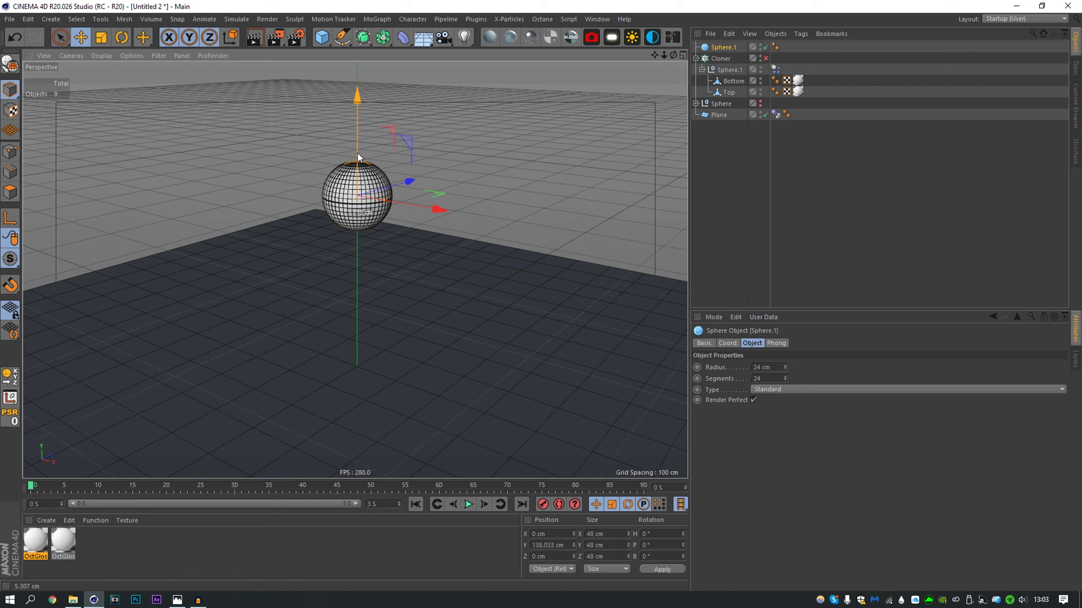
pyautogui.click(785, 365)
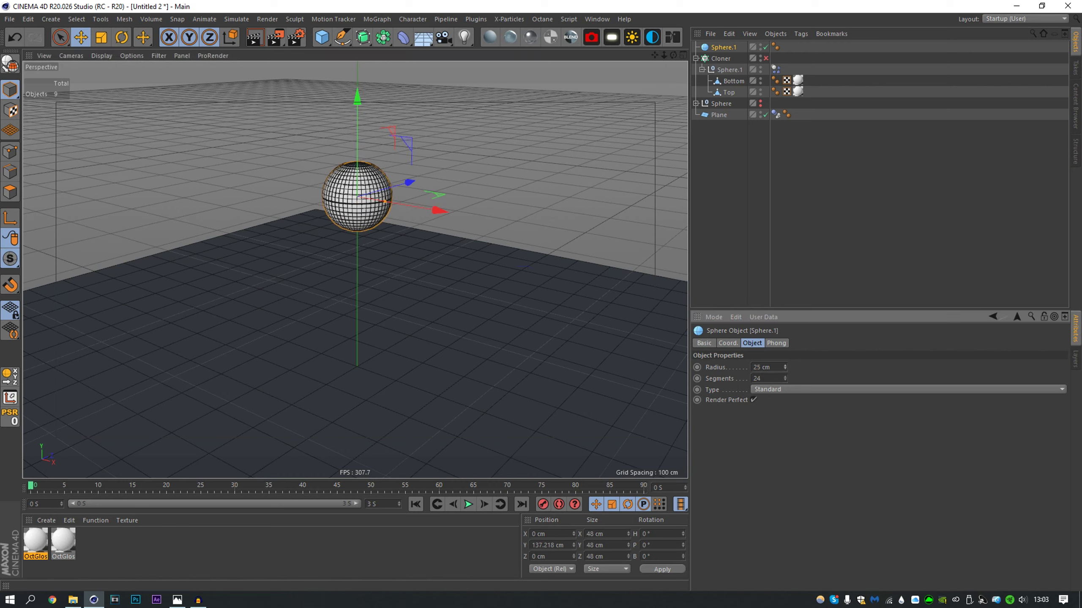
# - Turn on X-Ray for the Bottom and Top halves to expose the inner sphere
pyautogui.click(729, 82)
pyautogui.keyDown('shift'); pyautogui.click(729, 93); pyautogui.keyUp('shift')
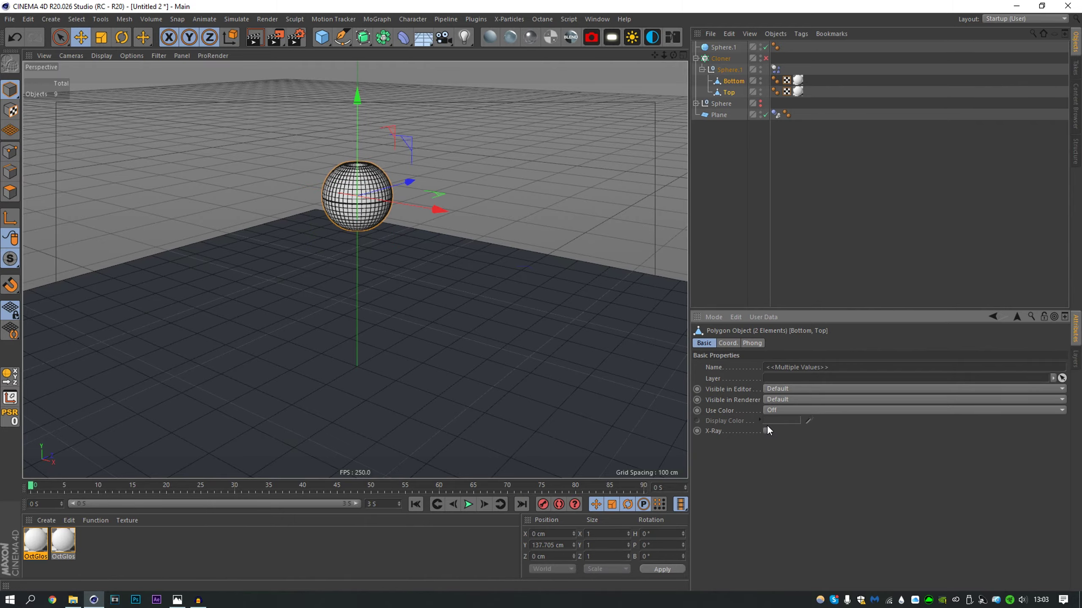
pyautogui.press('o')
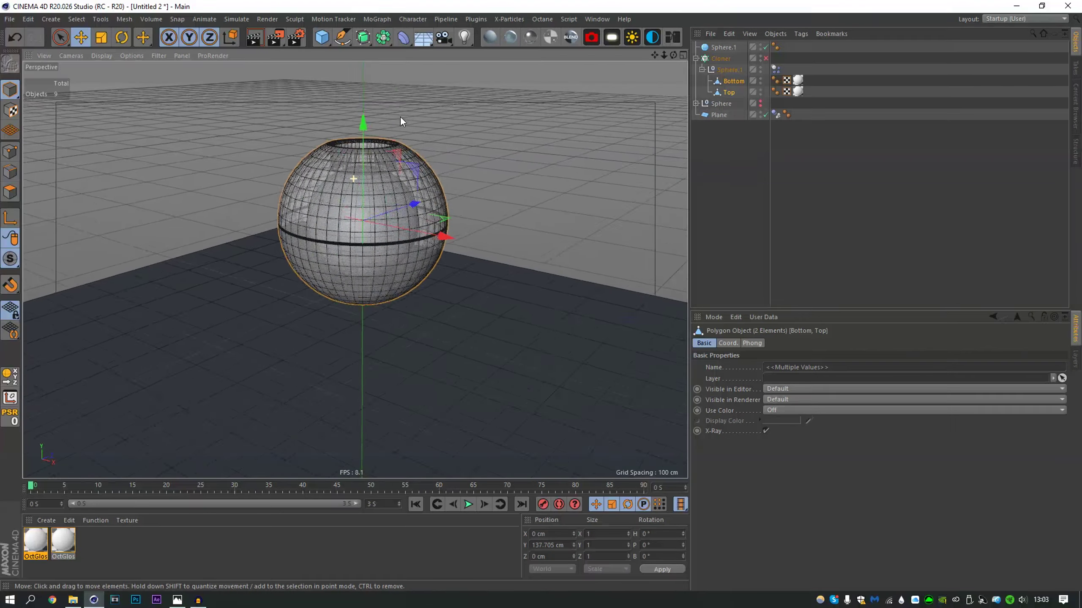
pyautogui.keyDown('alt'); pyautogui.moveTo(418, 235); pyautogui.dragTo(416, 200); pyautogui.keyUp('alt')
pyautogui.click(708, 156)
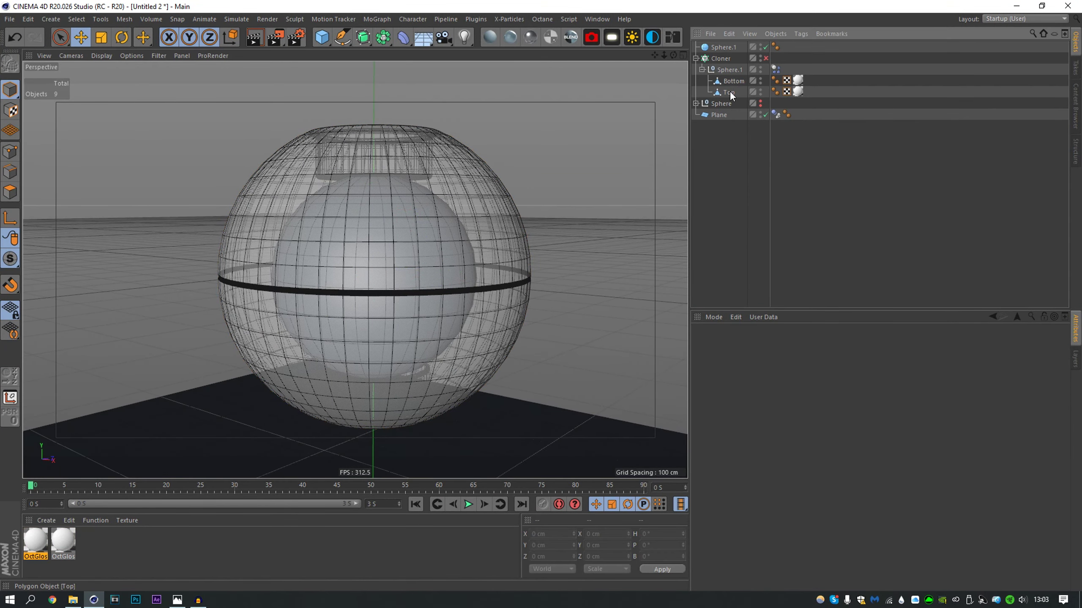
# - Scale the inner sphere down to about 30.6 cm across
pyautogui.click(718, 49)
pyautogui.press('t')
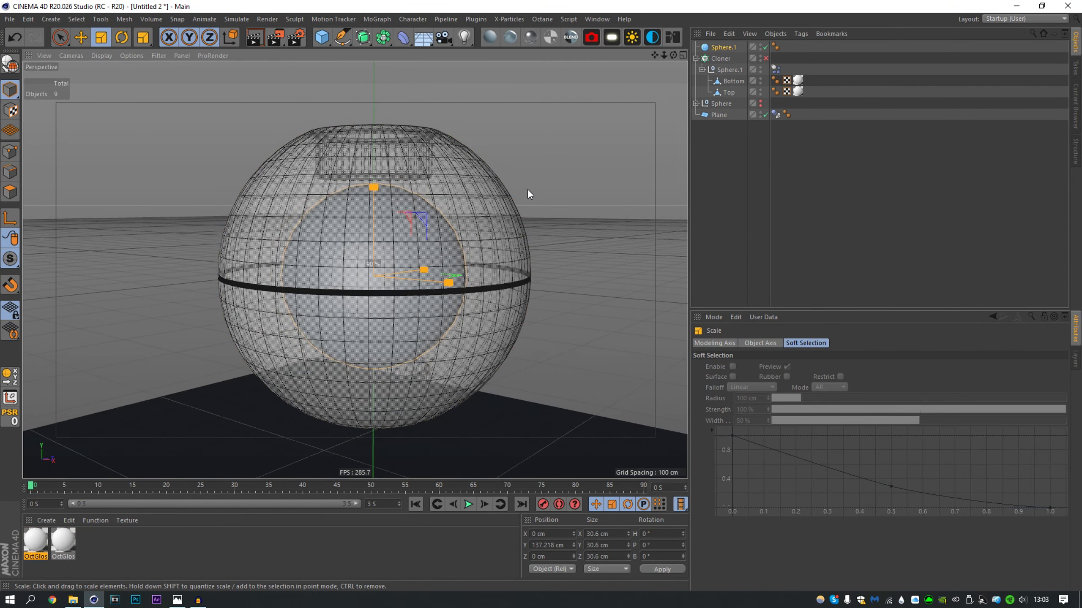
pyautogui.click(748, 190)
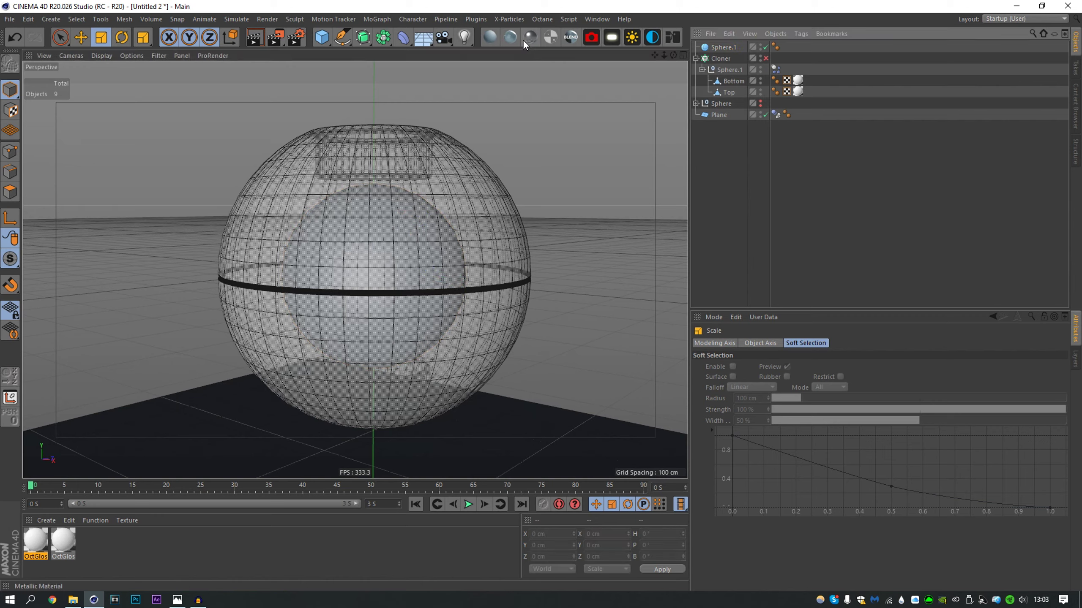
# - Assign a new Octane diffuse material to the inner sphere and place it in the group with Bottom and Top
pyautogui.click(492, 37)
pyautogui.moveTo(32, 539); pyautogui.dragTo(644, 168)
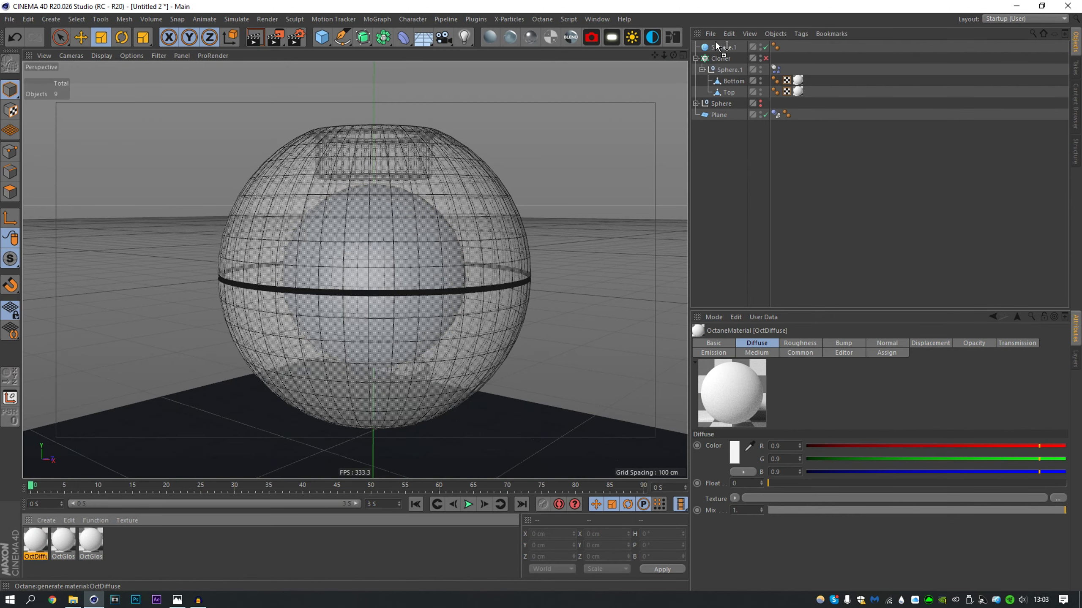
pyautogui.moveTo(716, 43); pyautogui.dragTo(726, 73)
pyautogui.click(735, 140)
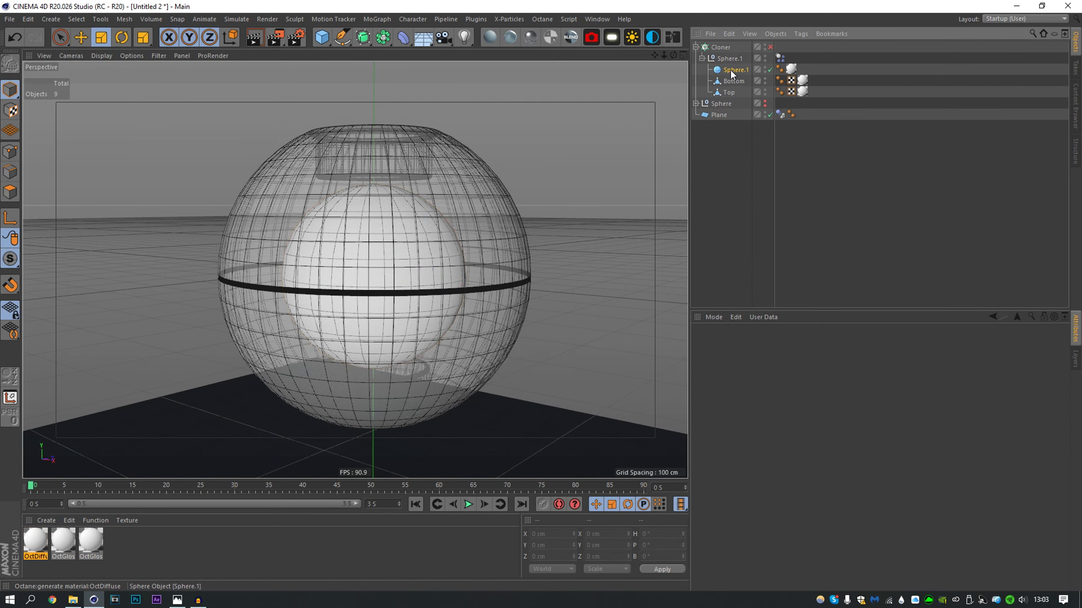
# - Make the inner sphere editable and merge it with Bottom and Top using Connect Objects + Delete
pyautogui.press('c')
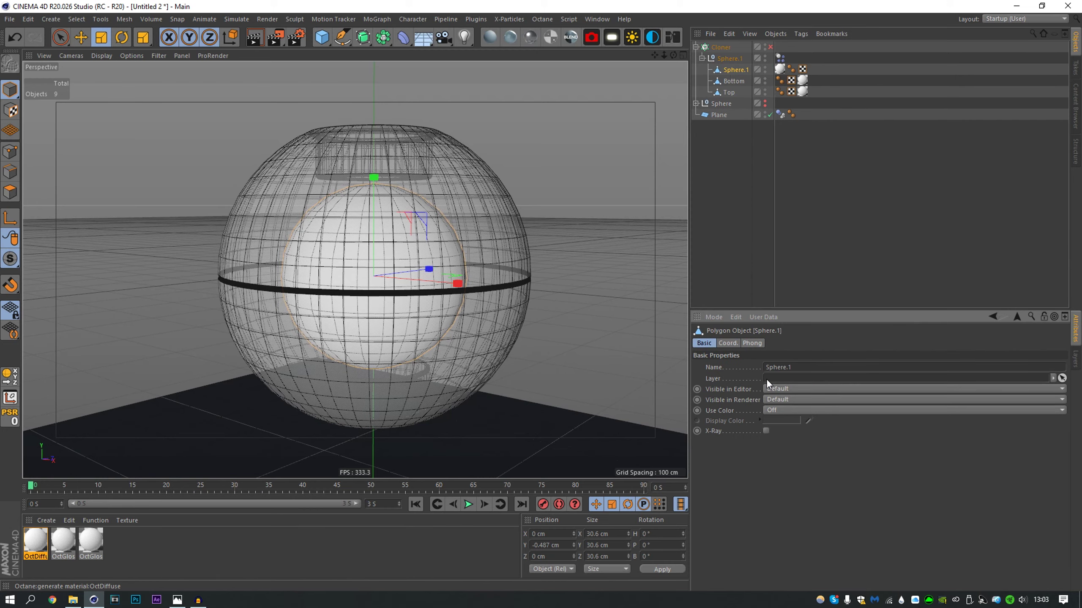
pyautogui.click(714, 142)
pyautogui.click(734, 71)
pyautogui.rightClick(731, 95)
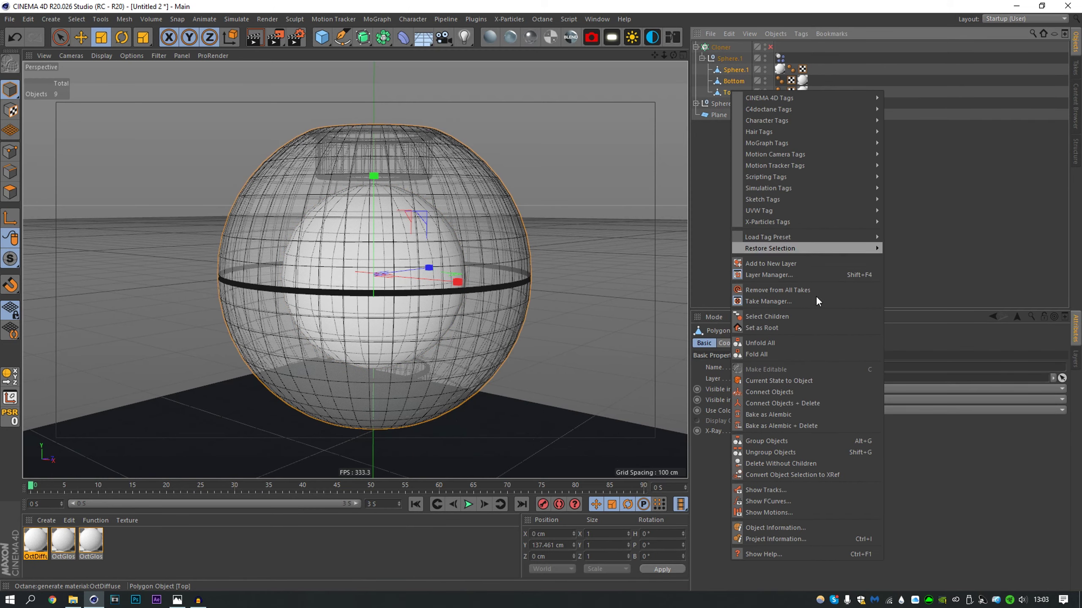
pyautogui.click(820, 401)
# - Place the merged Sphere with the Dynamics Body tag directly under the Cloner, remove the empty group and re-enable the Cloner
pyautogui.click(734, 70)
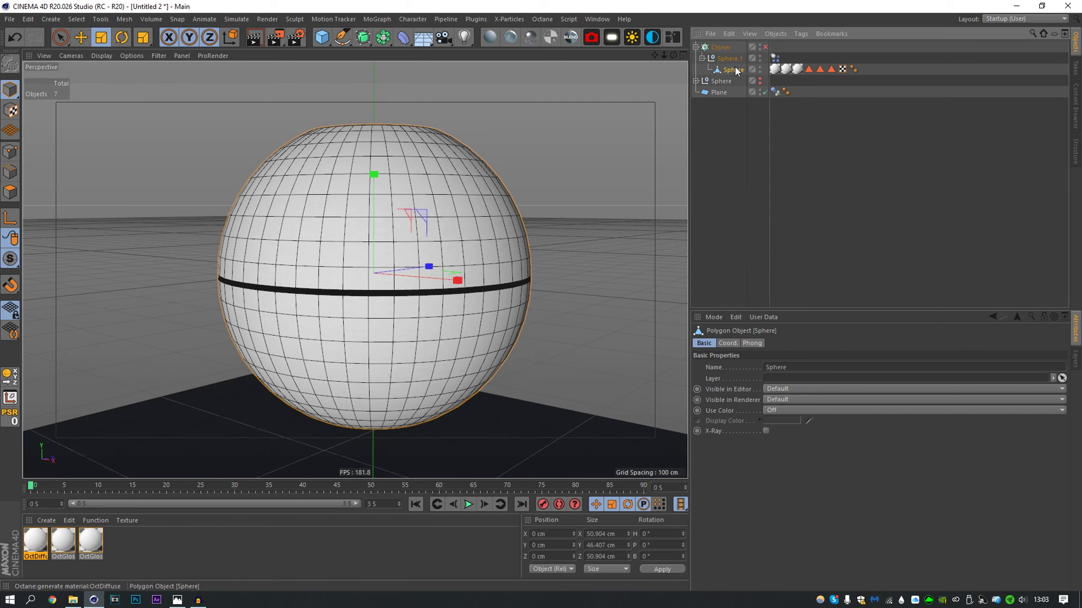
pyautogui.moveTo(725, 48); pyautogui.dragTo(864, 58)
pyautogui.click(732, 71)
pyautogui.press('Delete')
pyautogui.click(758, 48)
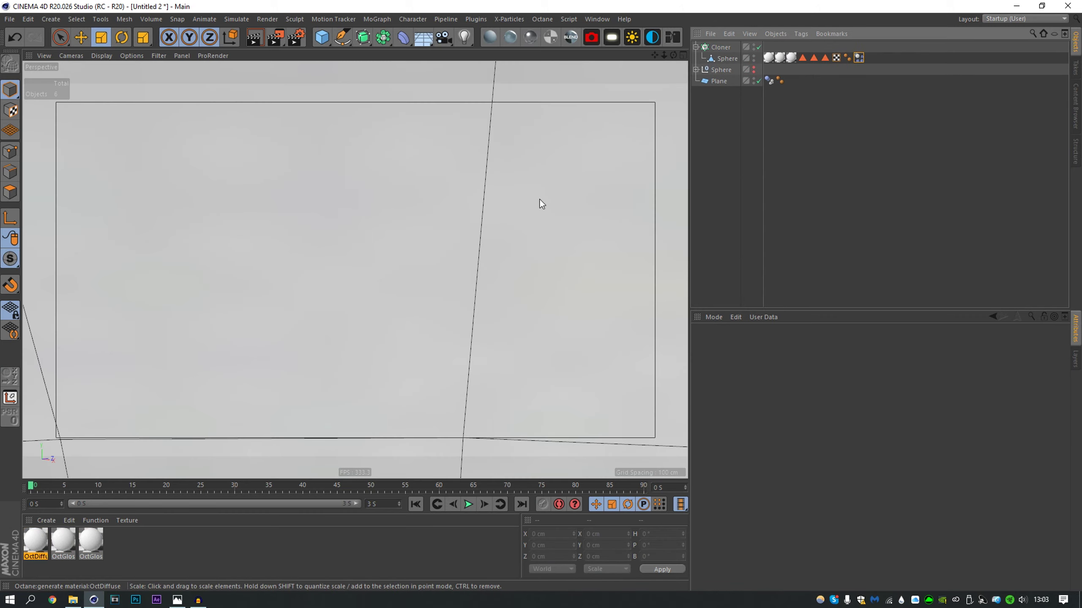
# - Play the simulation, examine how the merged spheres scatter over the plane, and rewind to frame 0
pyautogui.scroll(-6, 477, 194)
pyautogui.scroll(2, 476, 193)
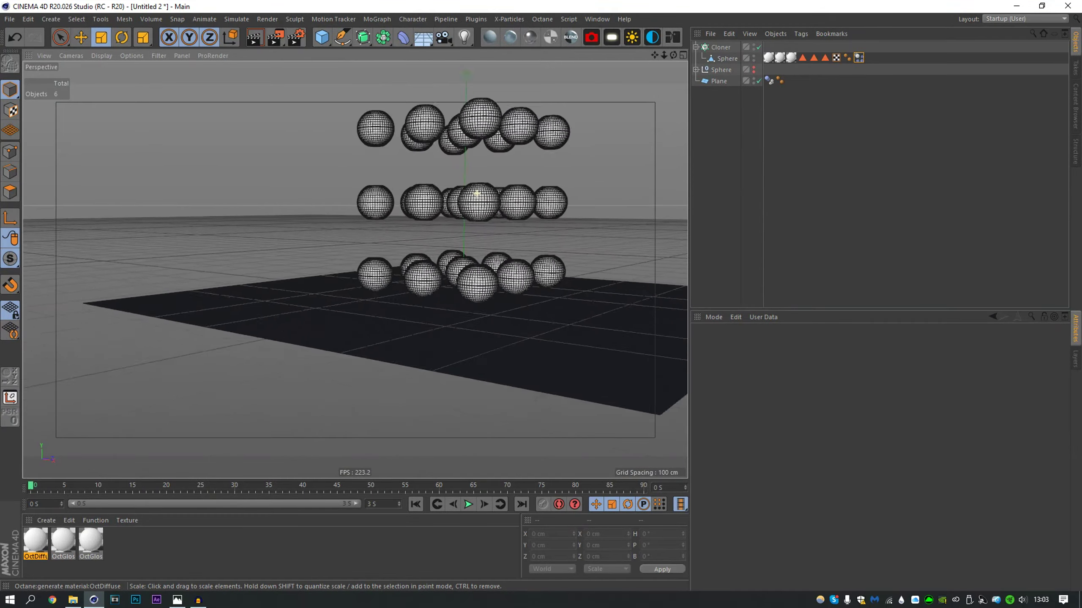
pyautogui.keyDown('alt'); pyautogui.moveTo(473, 186); pyautogui.dragTo(456, 242, button='middle'); pyautogui.keyUp('alt')
pyautogui.keyDown('alt'); pyautogui.moveTo(456, 242); pyautogui.dragTo(450, 264); pyautogui.keyUp('alt')
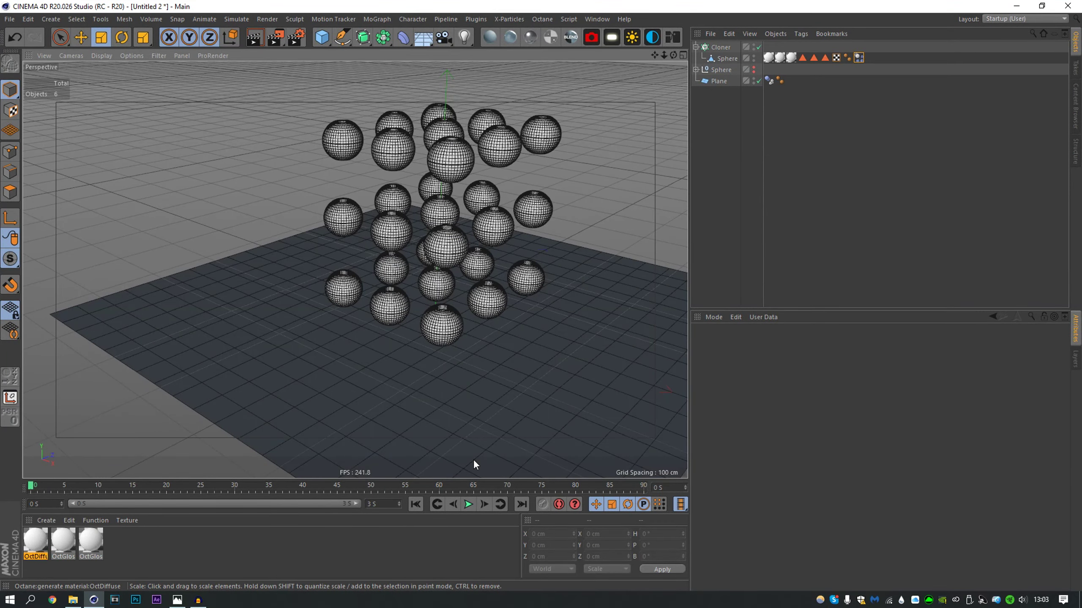
pyautogui.click(470, 505)
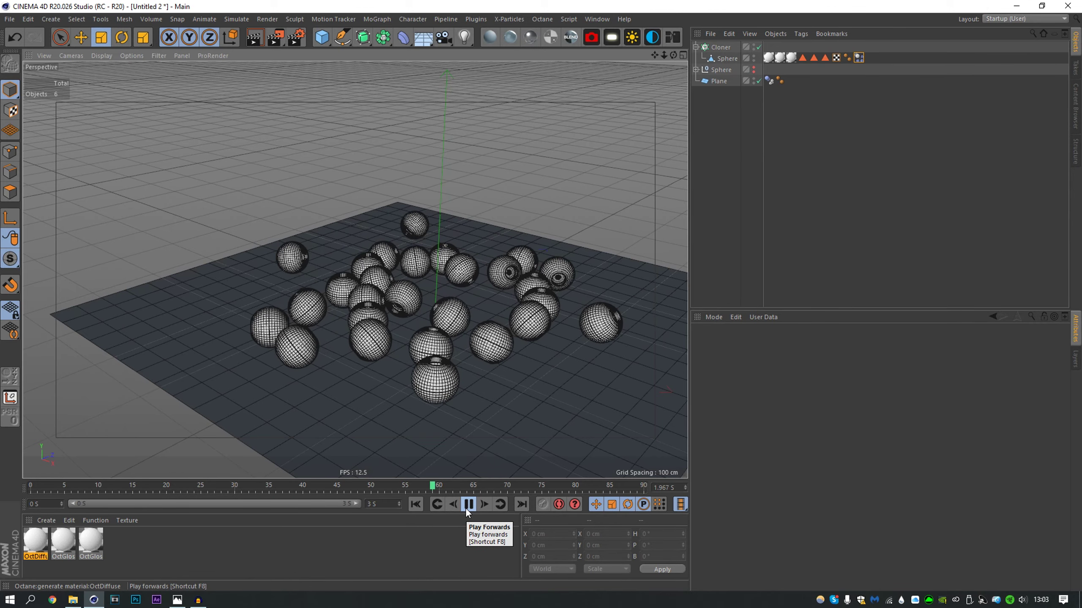
pyautogui.click(467, 506)
pyautogui.keyDown('alt'); pyautogui.moveTo(487, 322); pyautogui.dragTo(515, 352); pyautogui.keyUp('alt')
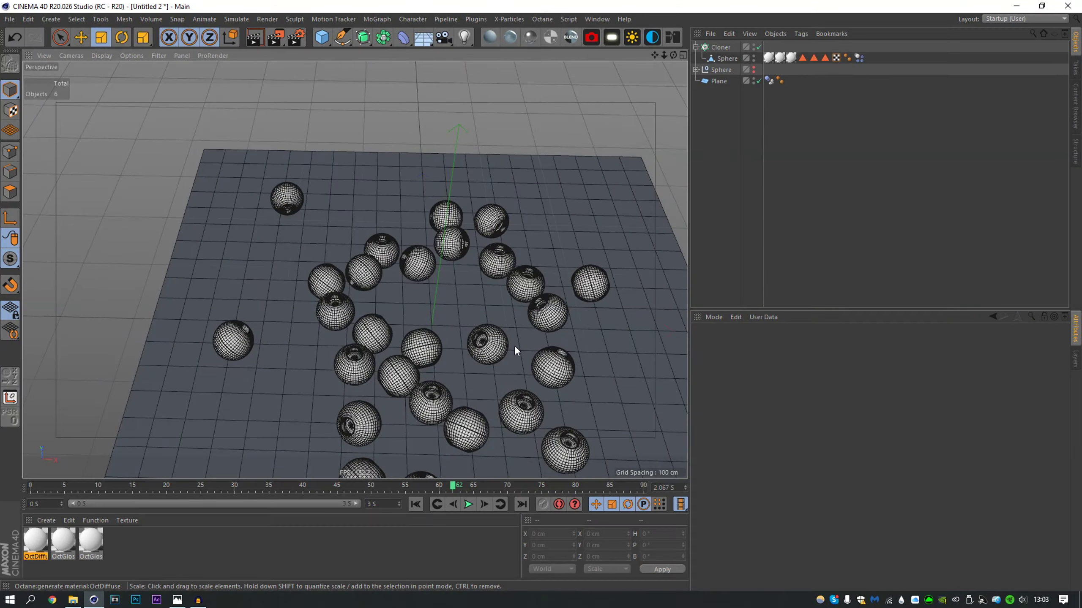
pyautogui.keyDown('alt'); pyautogui.moveTo(515, 352); pyautogui.dragTo(432, 273, button='middle'); pyautogui.keyUp('alt')
pyautogui.keyDown('alt'); pyautogui.moveTo(432, 273); pyautogui.dragTo(443, 268, button='right'); pyautogui.keyUp('alt')
pyautogui.keyDown('alt'); pyautogui.moveTo(443, 272); pyautogui.dragTo(400, 262); pyautogui.keyUp('alt')
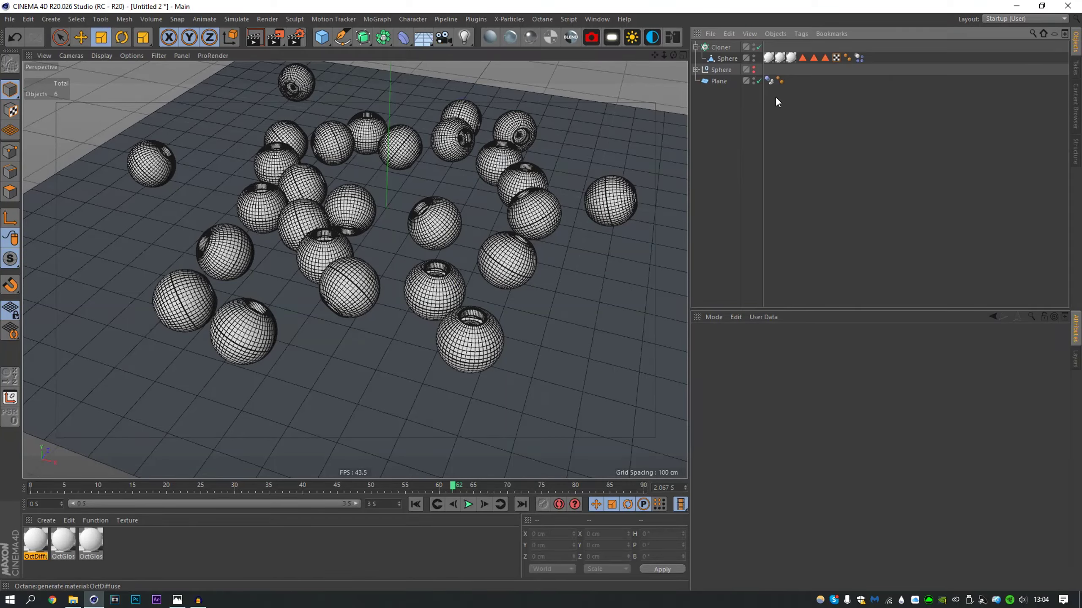
pyautogui.click(416, 504)
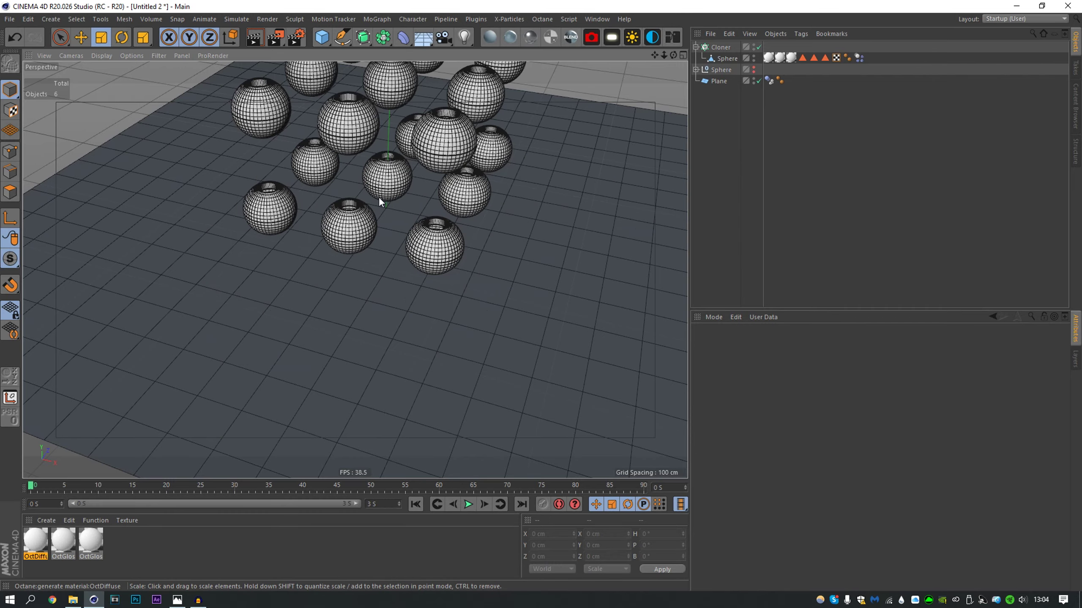
# - Set the Plane's width and height to 1000 cm
pyautogui.keyDown('alt'); pyautogui.moveTo(426, 201); pyautogui.dragTo(404, 277); pyautogui.keyUp('alt')
pyautogui.click(718, 81)
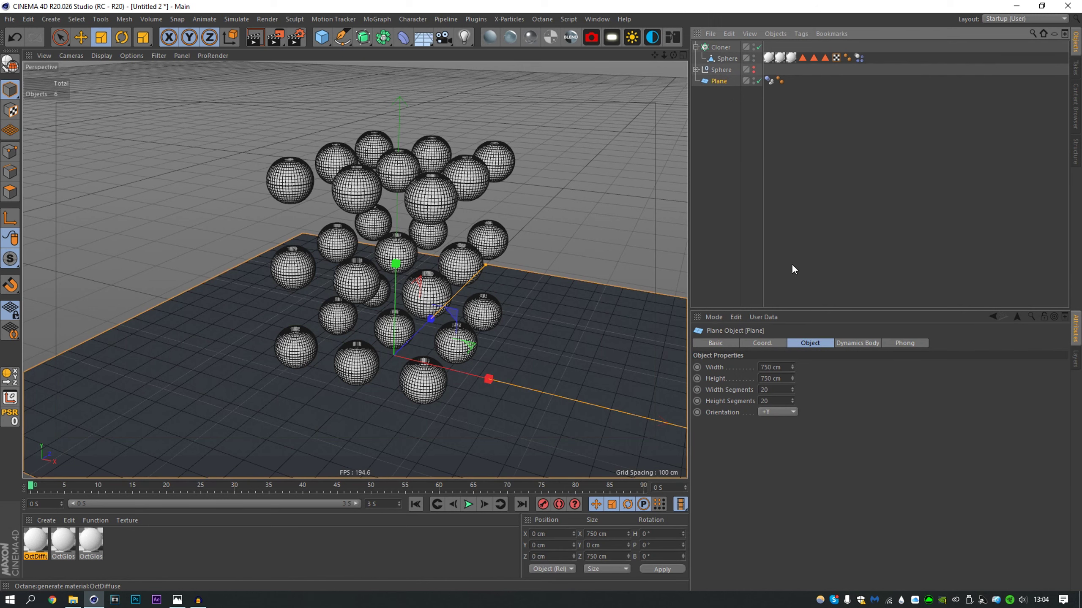
pyautogui.doubleClick(776, 367)
pyautogui.write('1000')
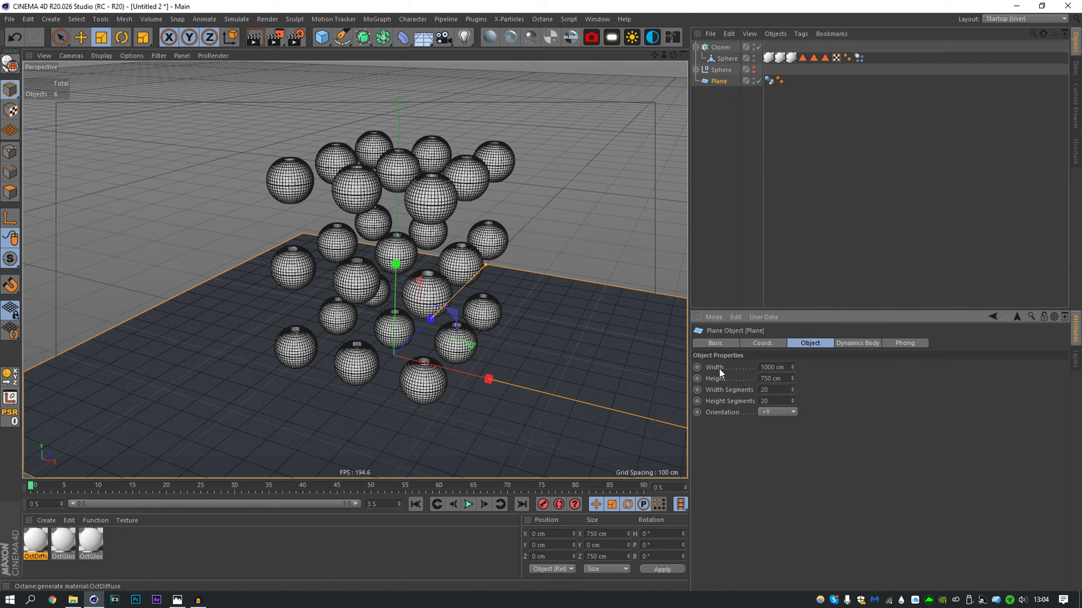
pyautogui.press('Tab')
pyautogui.write('1000')
pyautogui.press('Return')
# - Scale the merged Sphere inside the Cloner down slightly
pyautogui.click(727, 59)
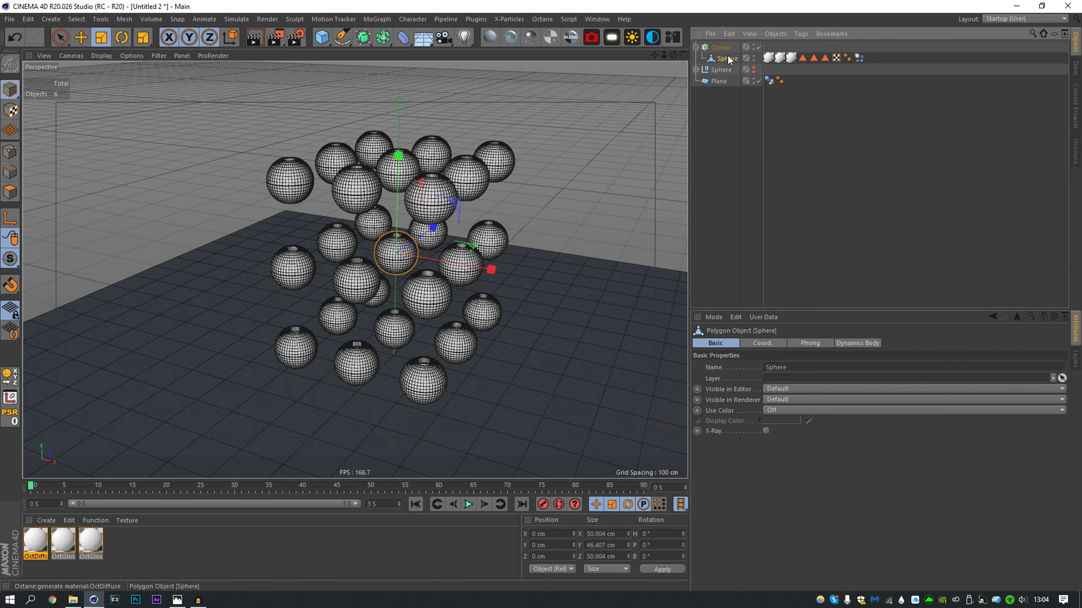
pyautogui.press('t')
pyautogui.moveTo(594, 186); pyautogui.dragTo(547, 198)
# - Open the Octane Live Viewer, dock it beside the perspective view and start rendering the scene
pyautogui.click(548, 197)
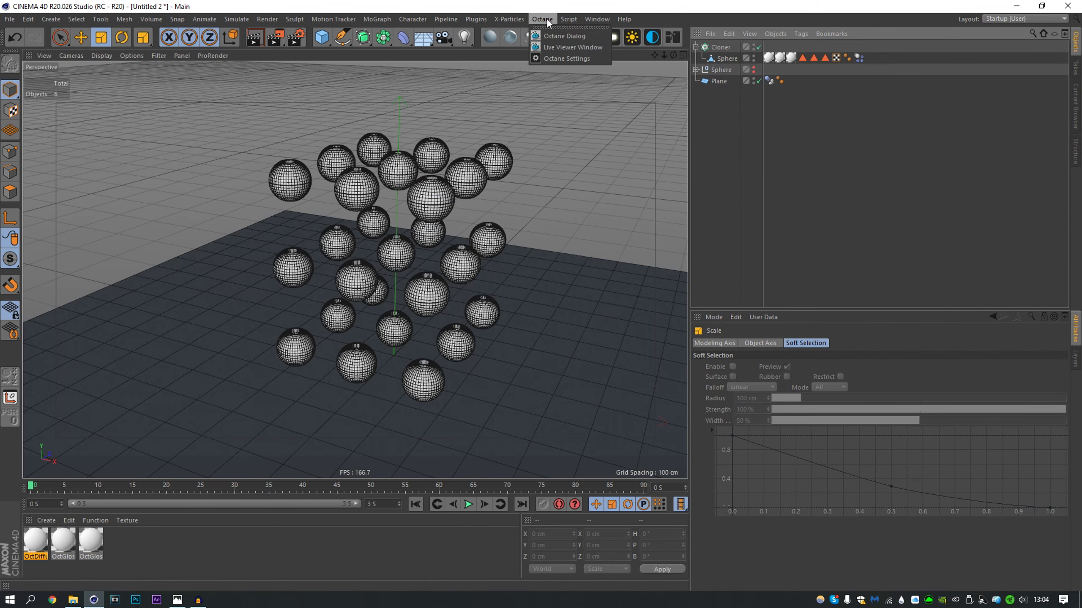
pyautogui.moveTo(231, 164); pyautogui.dragTo(51, 128)
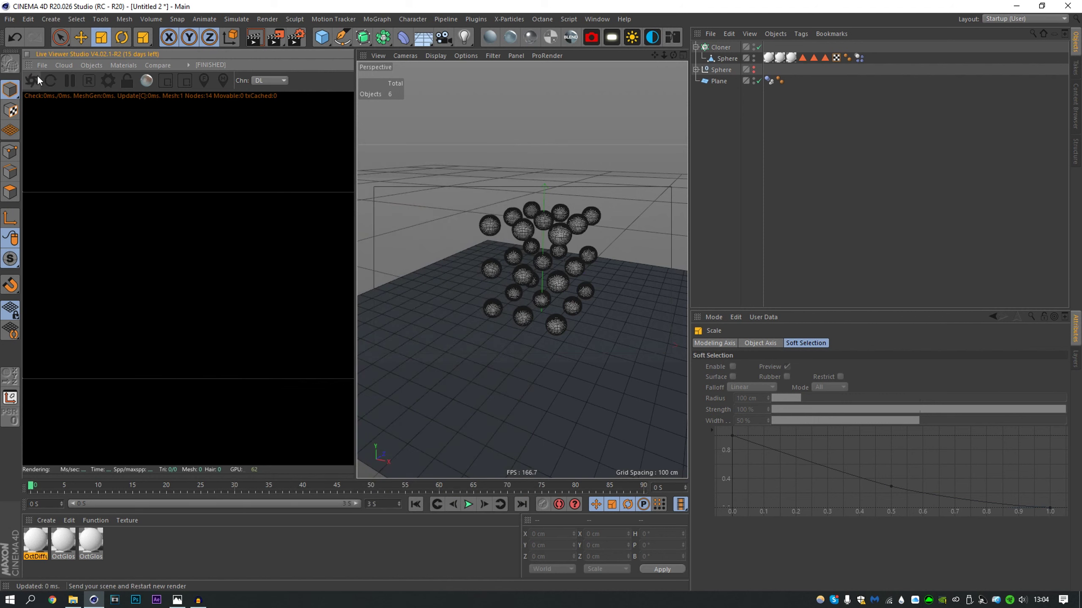
pyautogui.click(34, 78)
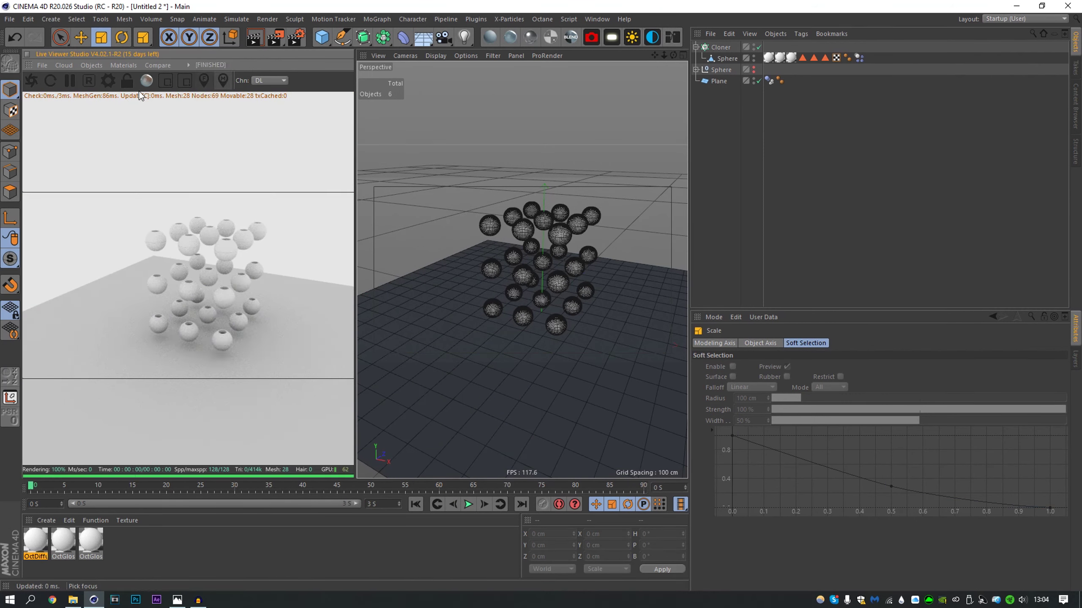
# - Lock the Live Viewer's render resolution and switch its rendering kernel to path tracing (PT)
pyautogui.click(127, 81)
pyautogui.click(270, 81)
pyautogui.click(272, 99)
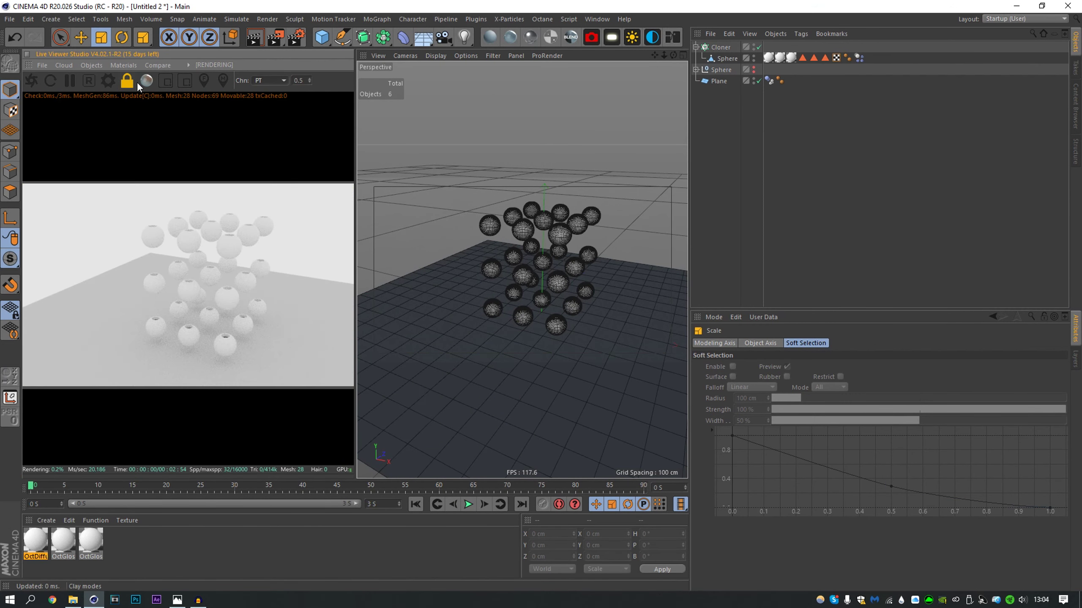
# - Set the path tracing kernel to 512 max samples, diffuse depth 6 and specular depth 6
pyautogui.click(108, 81)
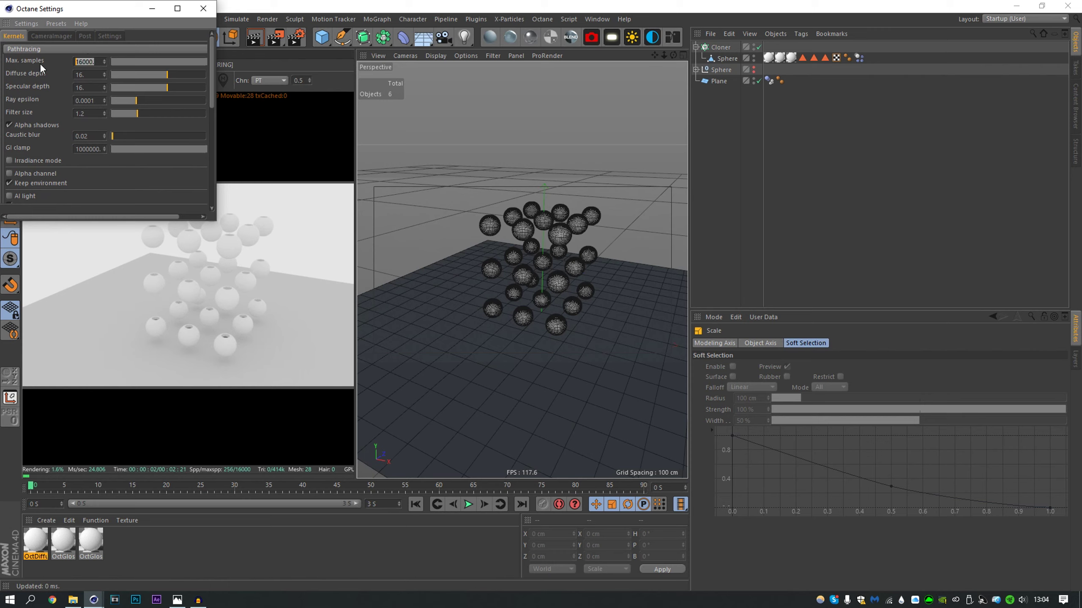
pyautogui.write('512')
pyautogui.press('Tab')
pyautogui.write('6')
pyautogui.press('Tab')
pyautogui.write('6')
pyautogui.press('Tab')
# - Set the path tracing GI clamp to 10 and close the Octane settings
pyautogui.press('Tab')
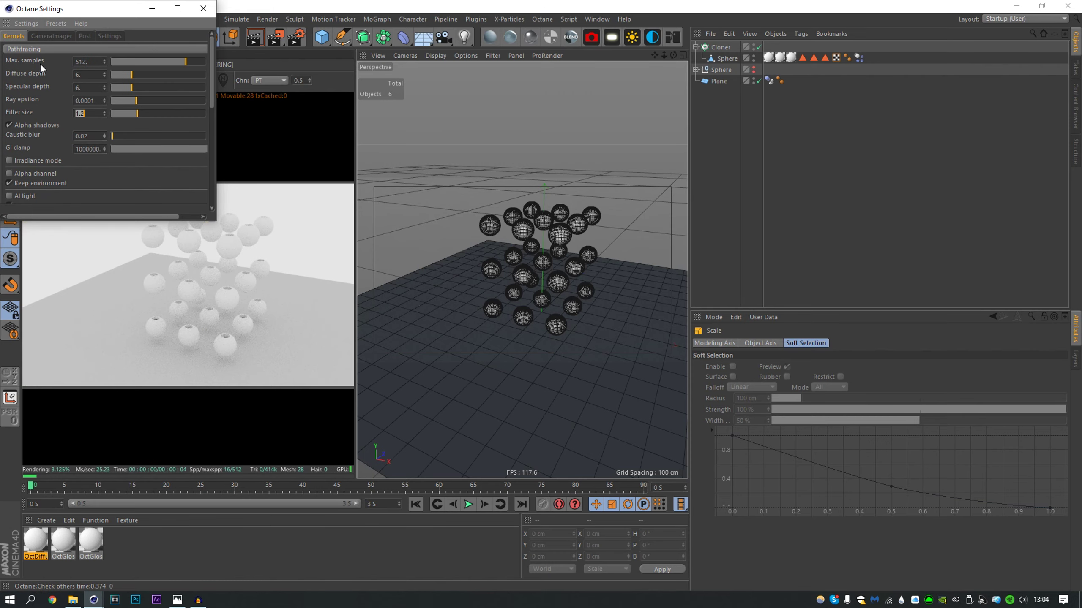
pyautogui.press('Tab')
pyautogui.press('Tab')
pyautogui.write('0.001')
pyautogui.press('Return')
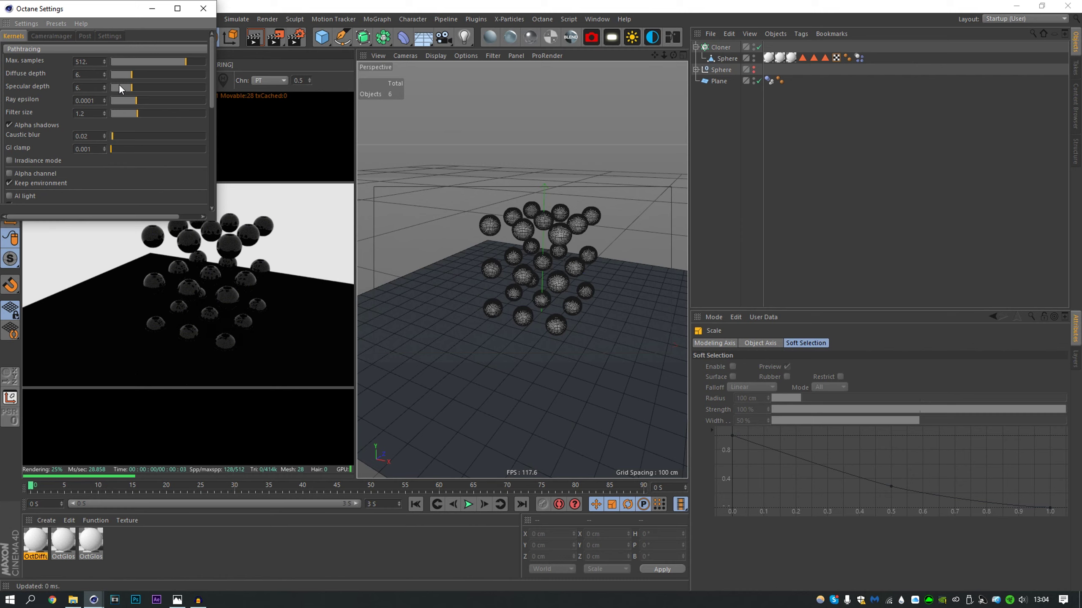
pyautogui.click(94, 149)
pyautogui.write('10')
pyautogui.press('Return')
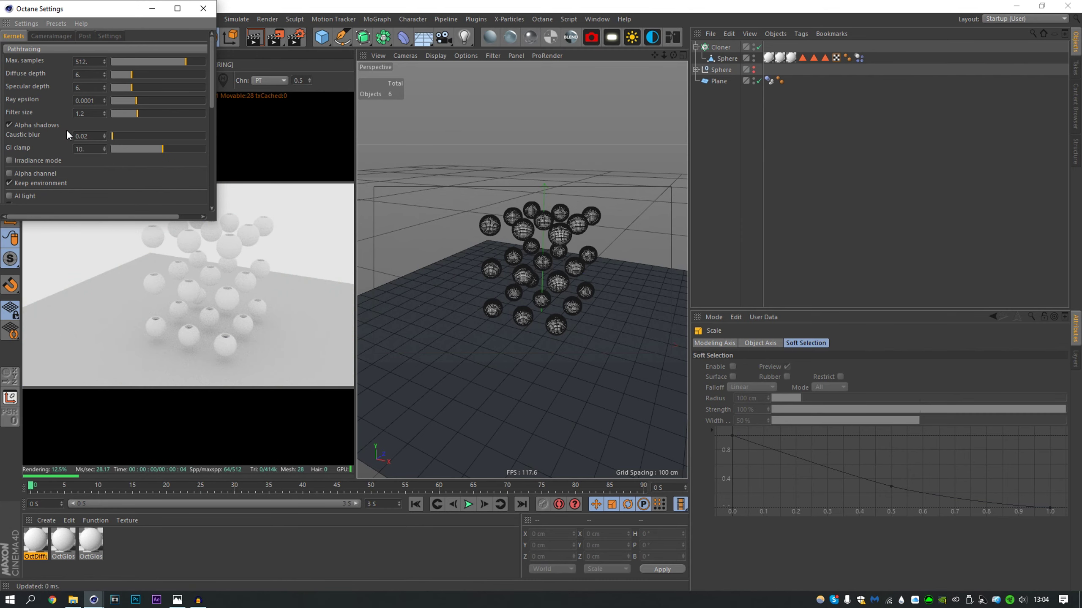
pyautogui.click(203, 8)
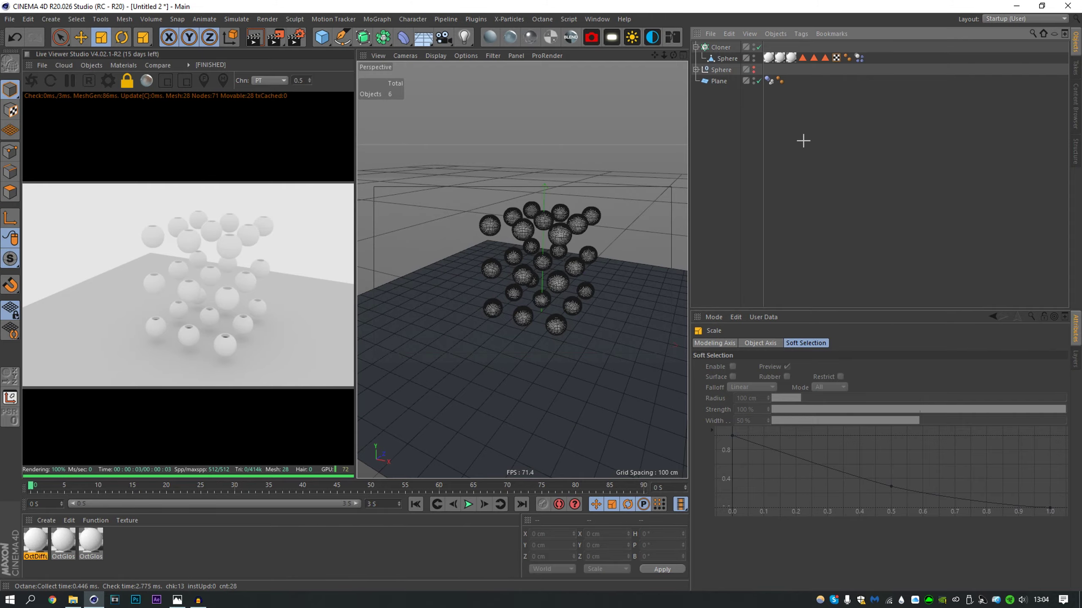
# - Play the simulation, pause it at frame 52 with the spheres scattered over the plane, and leave nothing selected
pyautogui.click(720, 48)
pyautogui.moveTo(518, 266)
pyautogui.keyDown('alt'); pyautogui.mouseDown()
pyautogui.moveTo(481, 281)
pyautogui.moveTo(521, 295)
pyautogui.moveTo(520, 265)
pyautogui.mouseUp(); pyautogui.keyUp('alt')
pyautogui.click(469, 505)
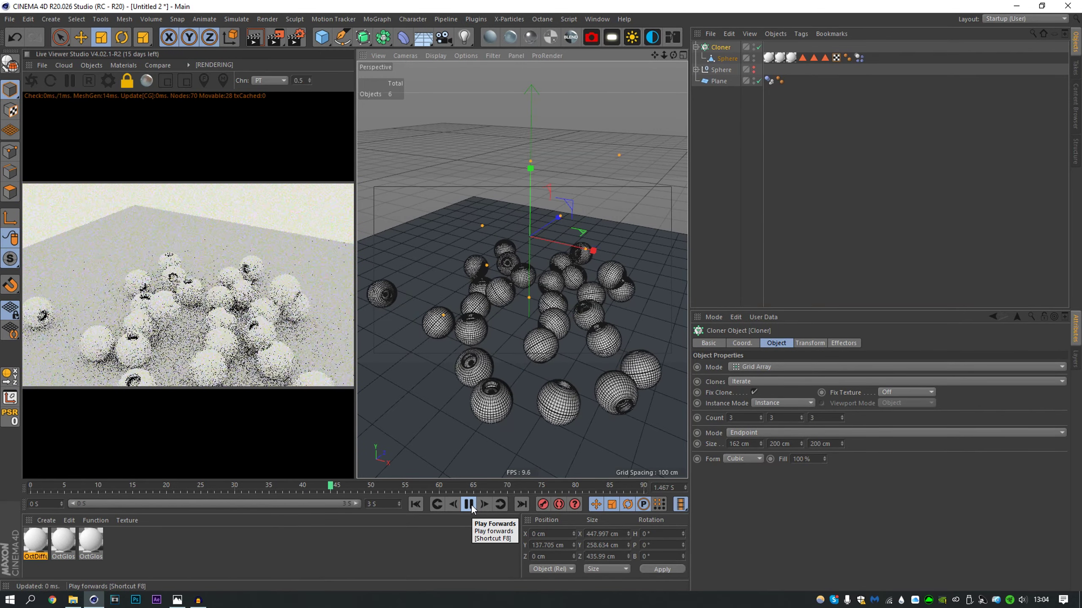
pyautogui.click(472, 508)
pyautogui.keyDown('alt'); pyautogui.moveTo(562, 319); pyautogui.dragTo(512, 272, button='middle'); pyautogui.keyUp('alt')
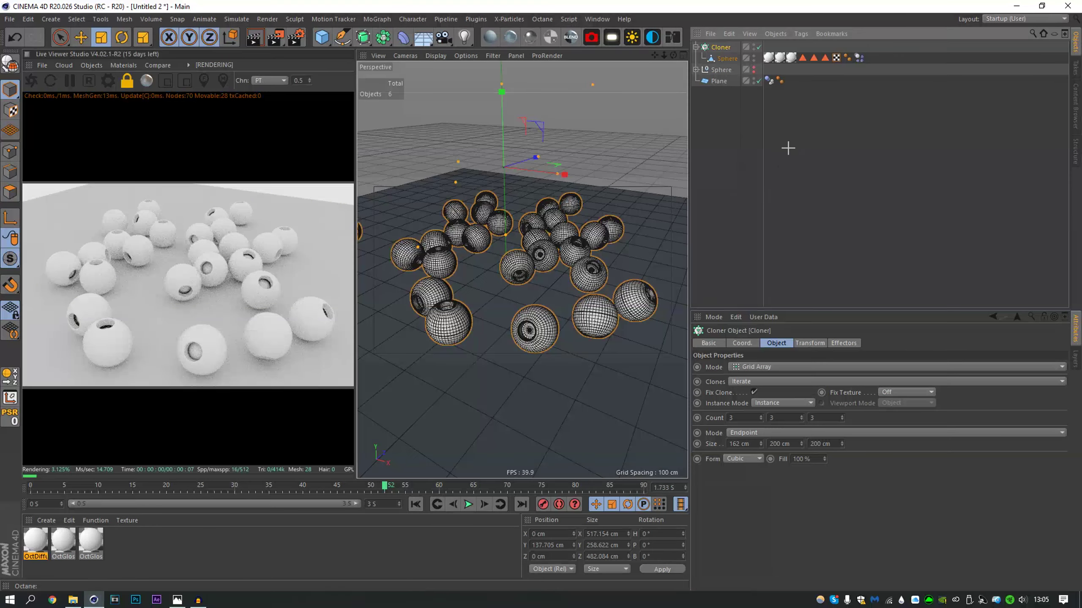
pyautogui.click(787, 148)
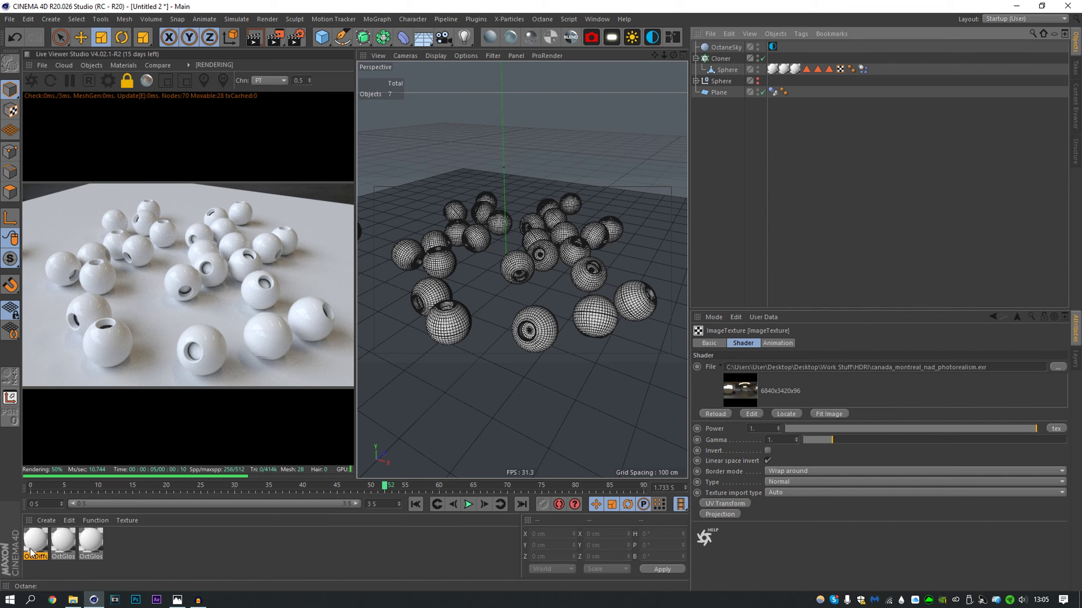
# - Open the OctDiffuse material in the Octane Node Editor and connect a Blackbody emission node to its Emission input
pyautogui.doubleClick(51, 541)
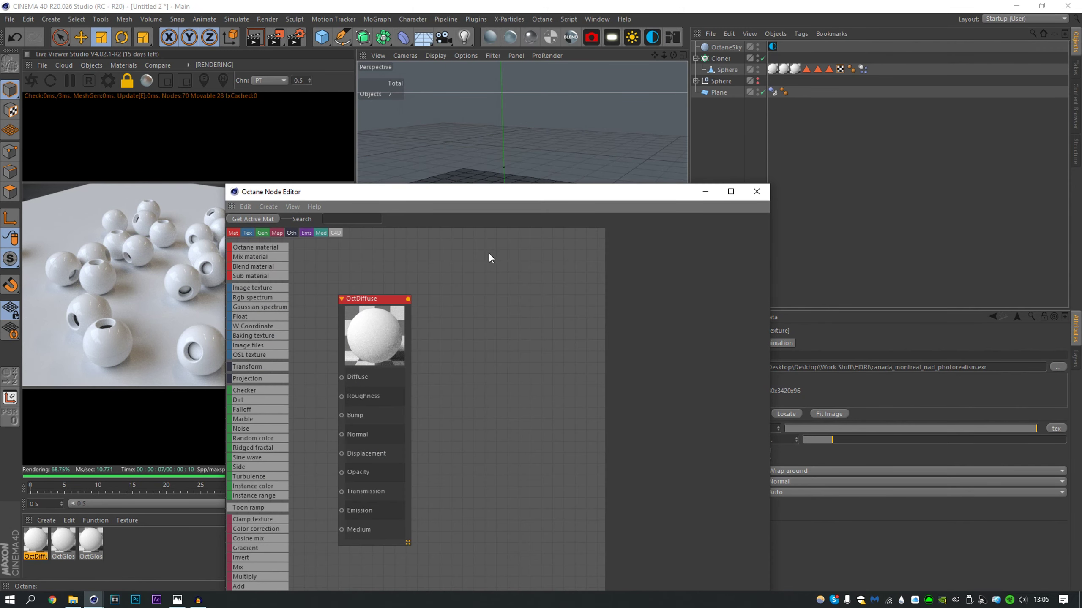
pyautogui.moveTo(495, 170); pyautogui.dragTo(584, 106)
pyautogui.scroll(-5, 394, 213)
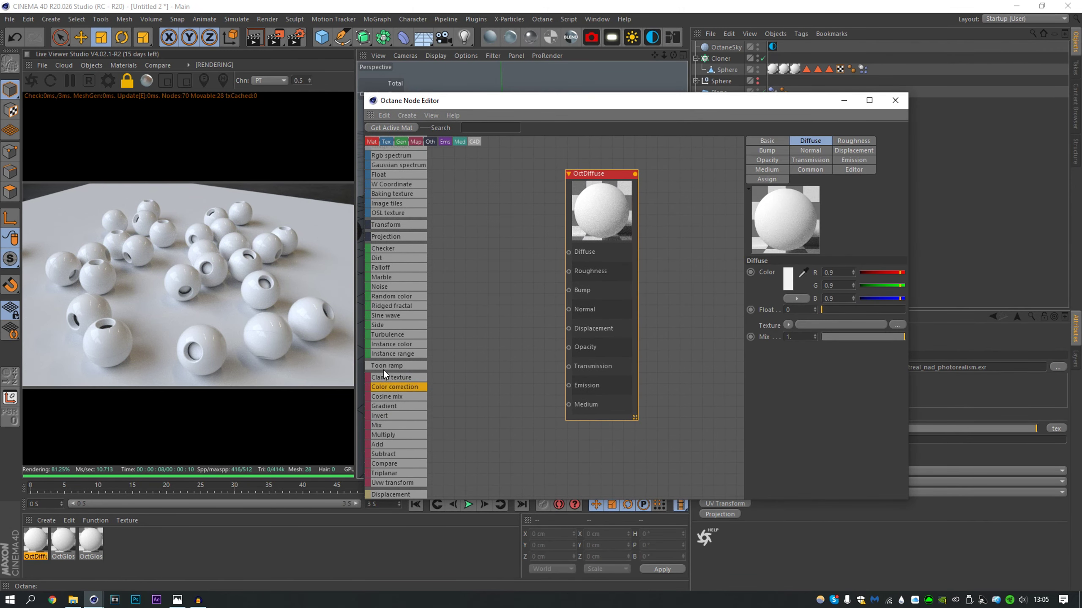
pyautogui.moveTo(389, 447); pyautogui.dragTo(603, 384)
pyautogui.click(490, 423)
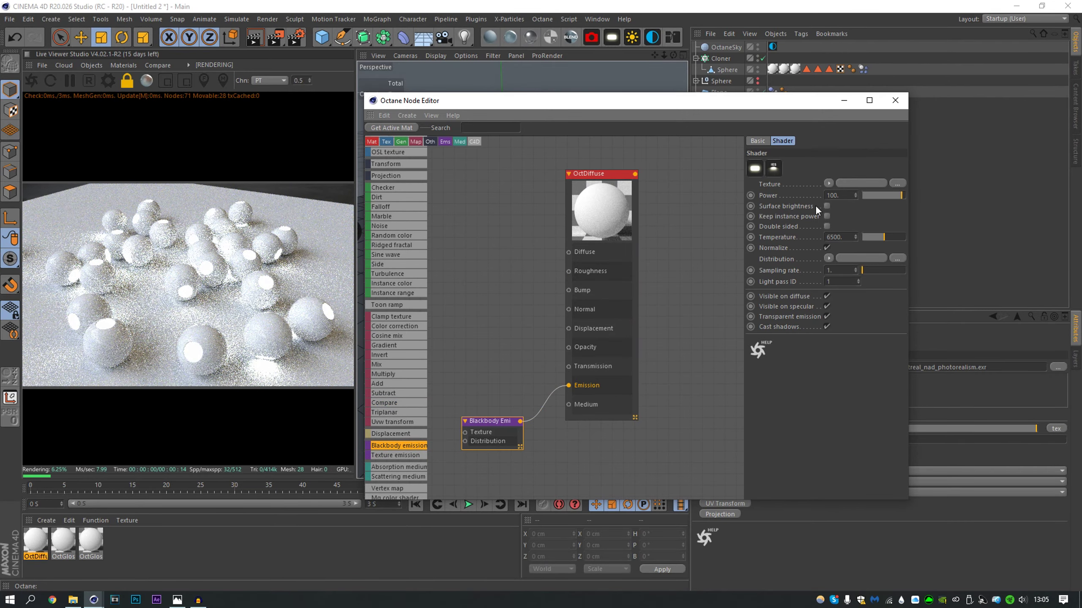
# - Set the Blackbody emission's temperature to 2340, enable surface brightness, lower the power to about 52.4, and close the node editor
pyautogui.moveTo(880, 242); pyautogui.dragTo(870, 237)
pyautogui.click(896, 195)
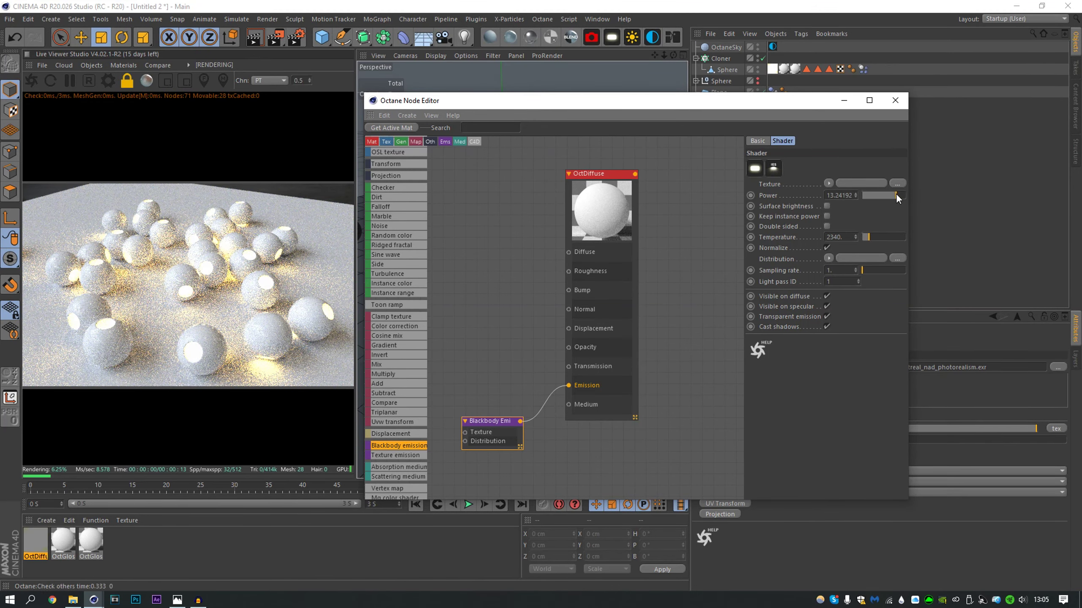
pyautogui.click(830, 206)
pyautogui.moveTo(894, 195); pyautogui.dragTo(901, 194)
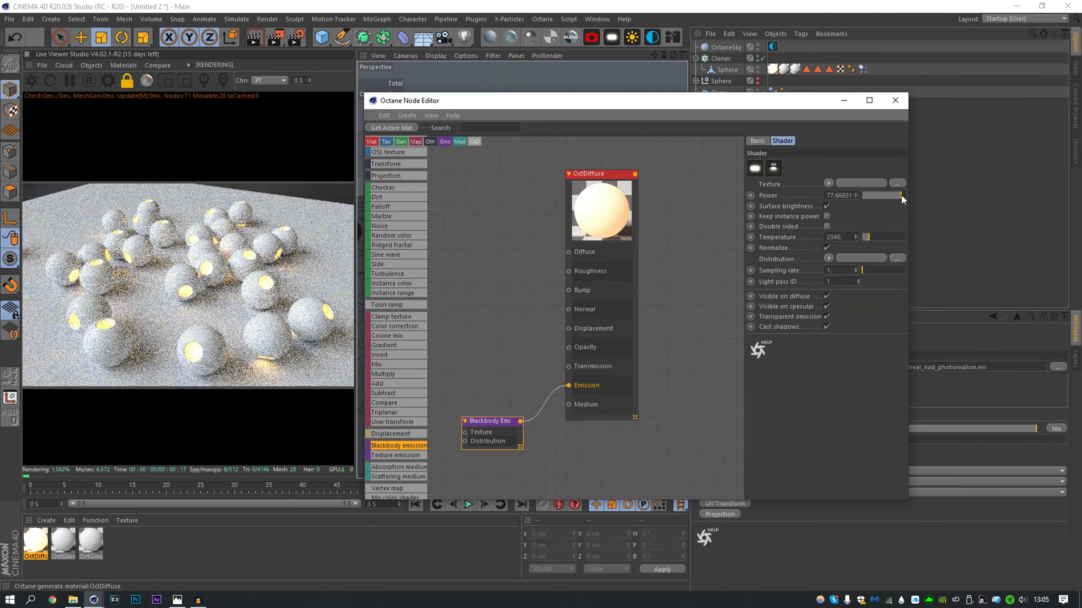
pyautogui.moveTo(901, 194); pyautogui.dragTo(900, 195)
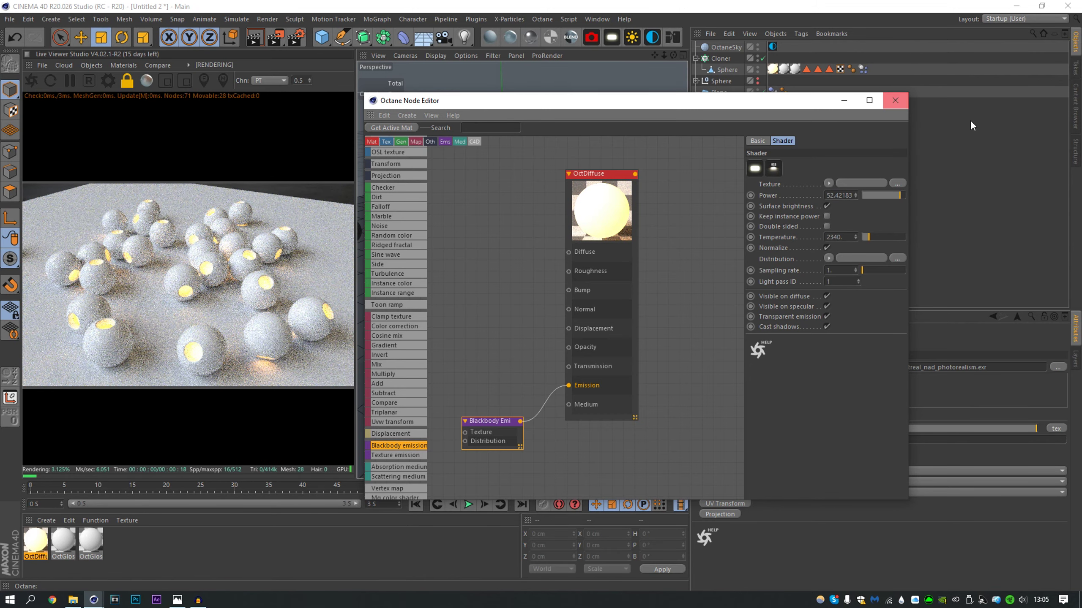
pyautogui.click(970, 120)
# - Rename the first glossy material, next to the emissive one, as Metal
pyautogui.click(722, 69)
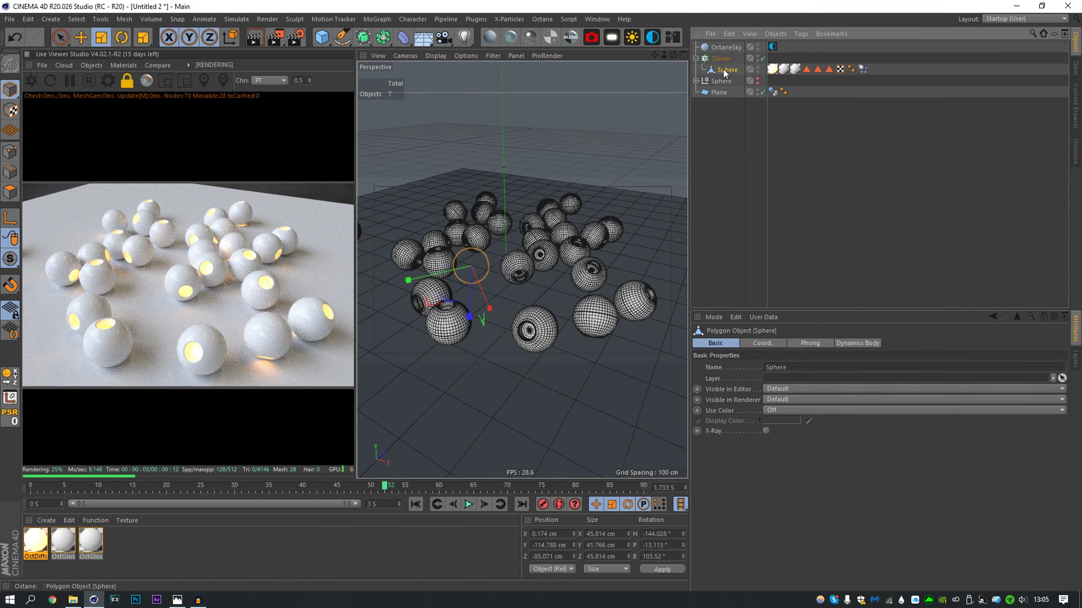
pyautogui.click(748, 185)
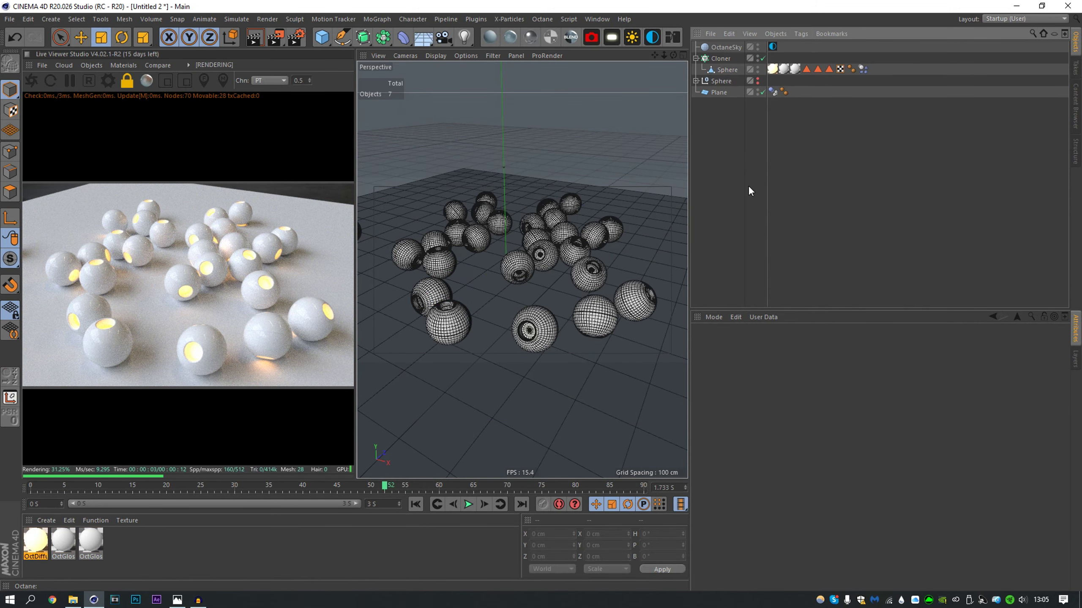
pyautogui.click(63, 542)
pyautogui.doubleClick(66, 556)
pyautogui.write('Metal')
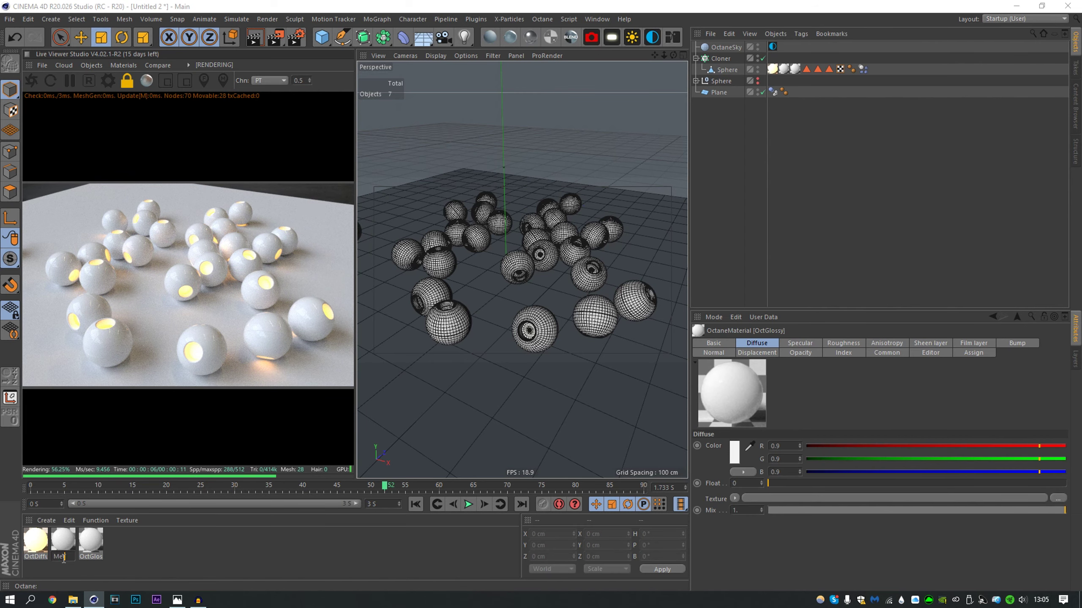
pyautogui.press('Return')
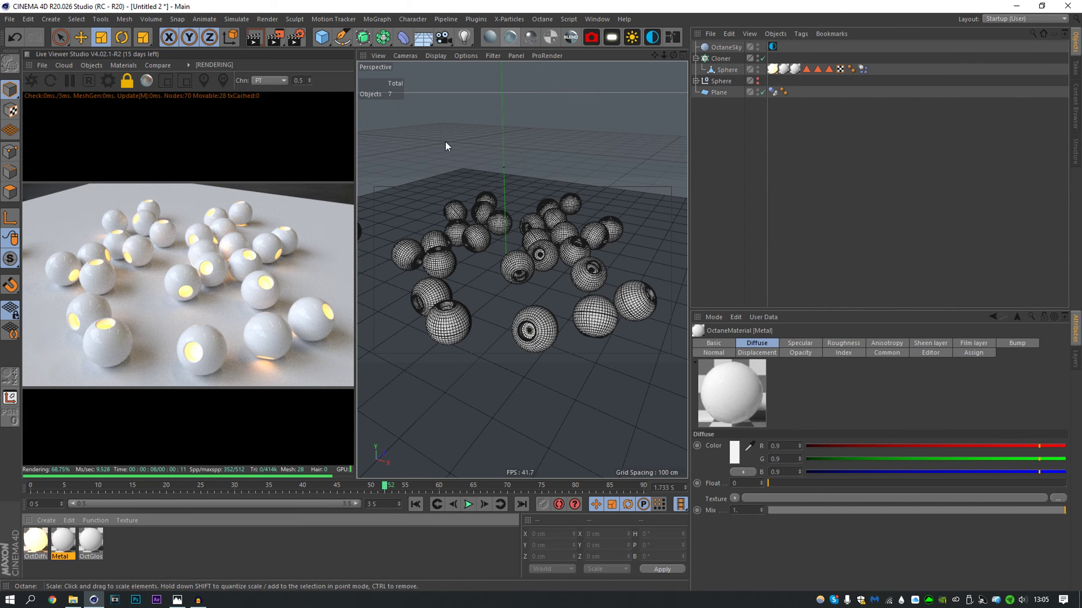
# - Open the Metal material in the Octane Node Editor and change its material type to Metallic
pyautogui.click(671, 37)
pyautogui.click(389, 296)
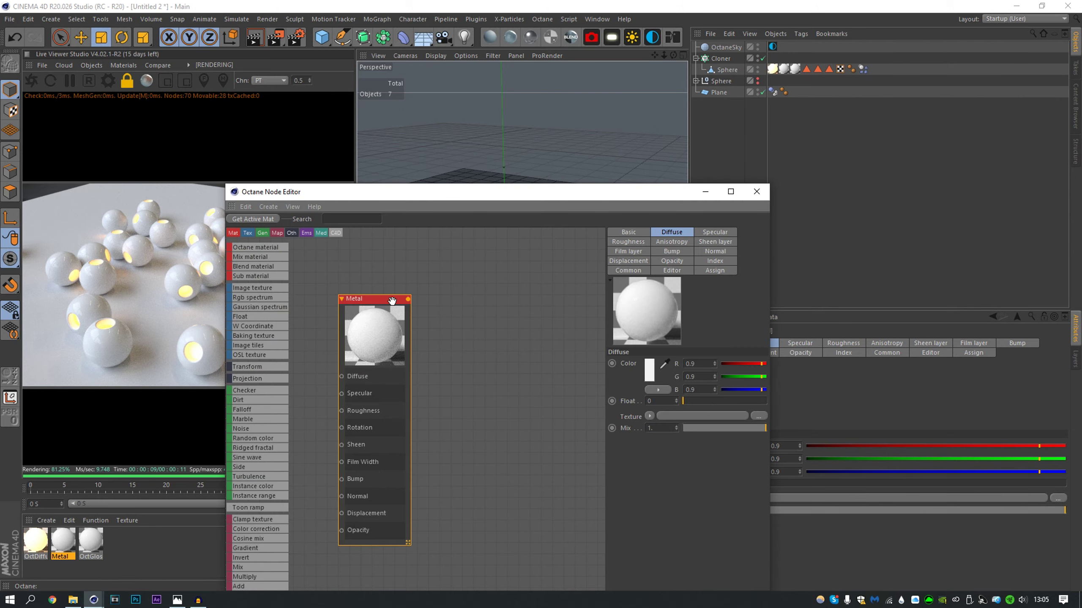
pyautogui.moveTo(456, 191); pyautogui.dragTo(524, 136)
pyautogui.click(696, 176)
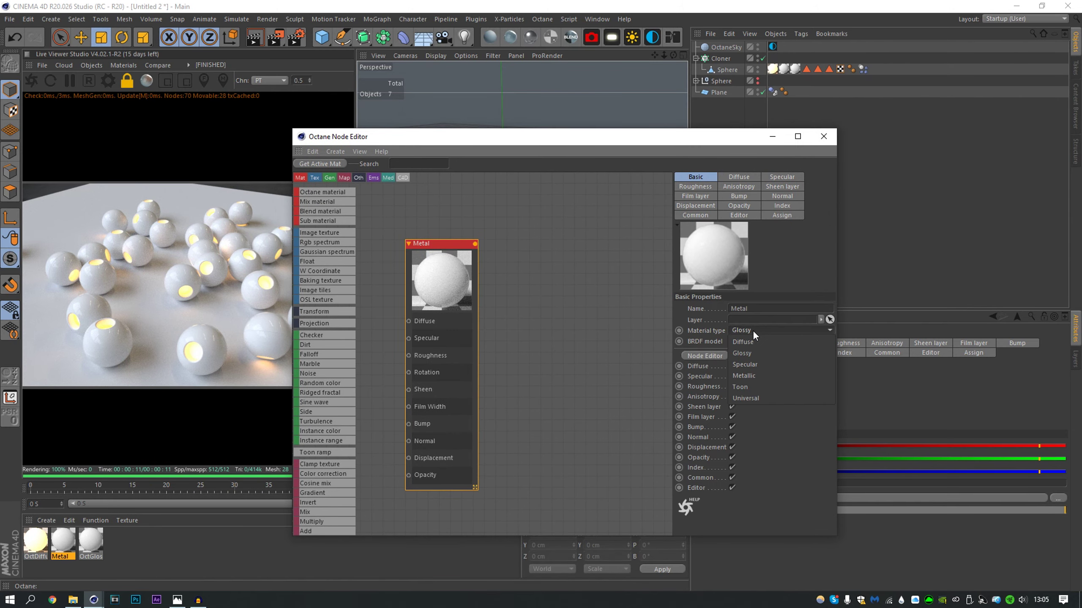
pyautogui.click(754, 340)
pyautogui.click(745, 373)
pyautogui.moveTo(493, 142); pyautogui.dragTo(630, 104)
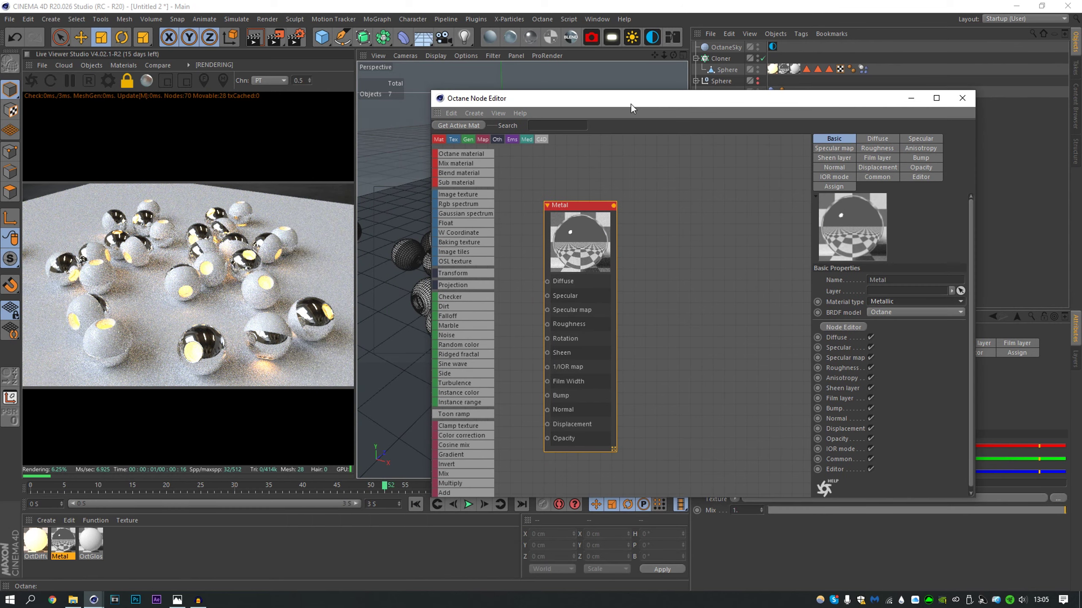
pyautogui.moveTo(580, 256); pyautogui.dragTo(682, 206)
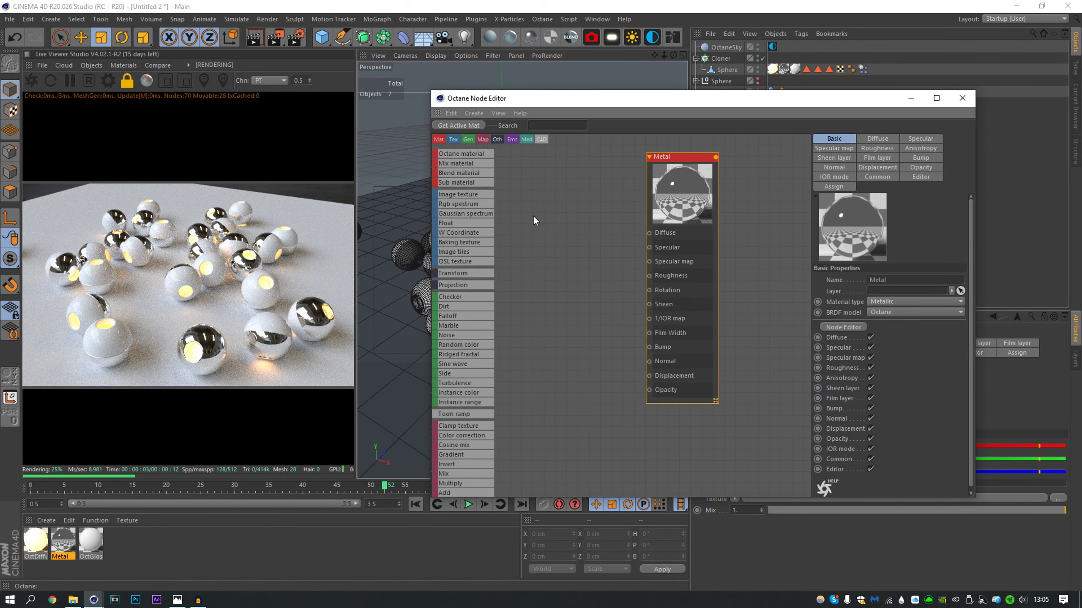
pyautogui.moveTo(533, 215); pyautogui.dragTo(568, 243, button='middle')
# - Load the remaining glossy material into the node editor and rename it Sphere
pyautogui.click(91, 540)
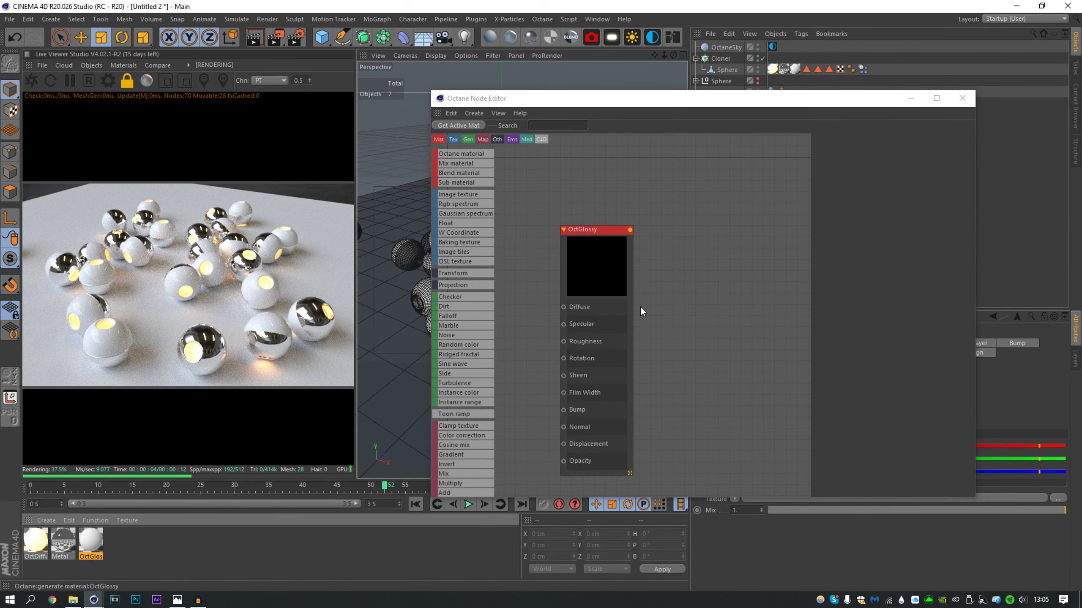
pyautogui.moveTo(900, 270); pyautogui.dragTo(865, 266)
pyautogui.press('BackSpace')
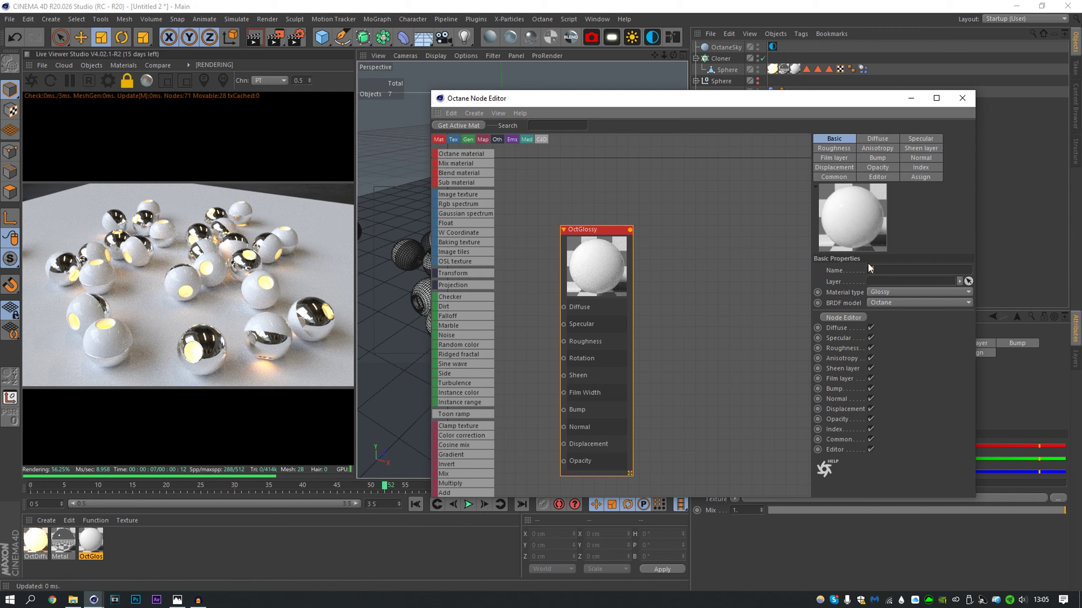
pyautogui.write('Sphere')
pyautogui.press('Return')
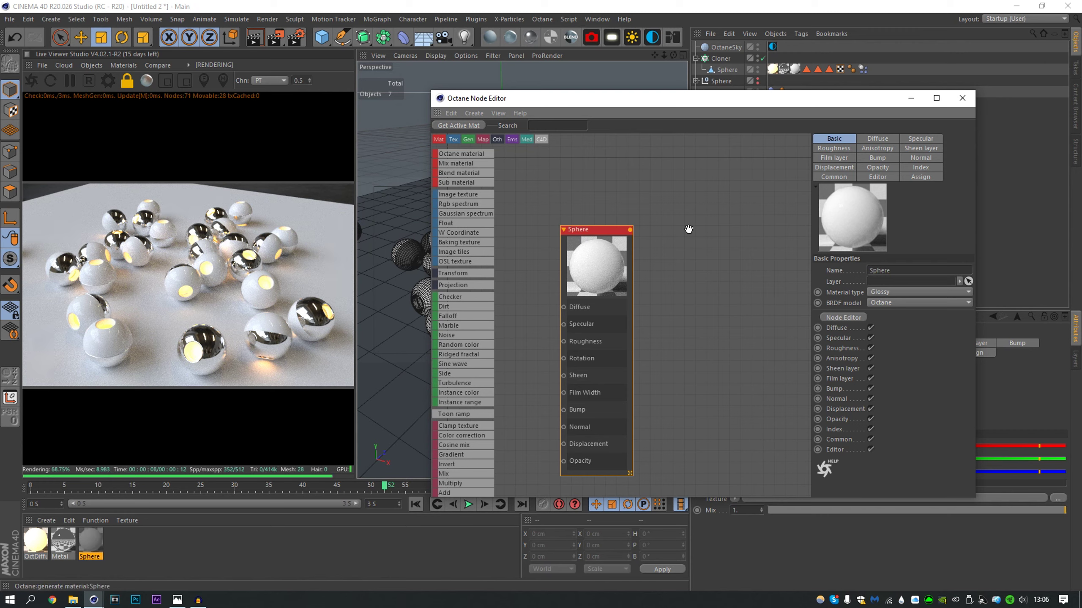
# - Set the Sphere material's diffuse colour to a strong orange with hue 28° and saturation 88%
pyautogui.click(877, 139)
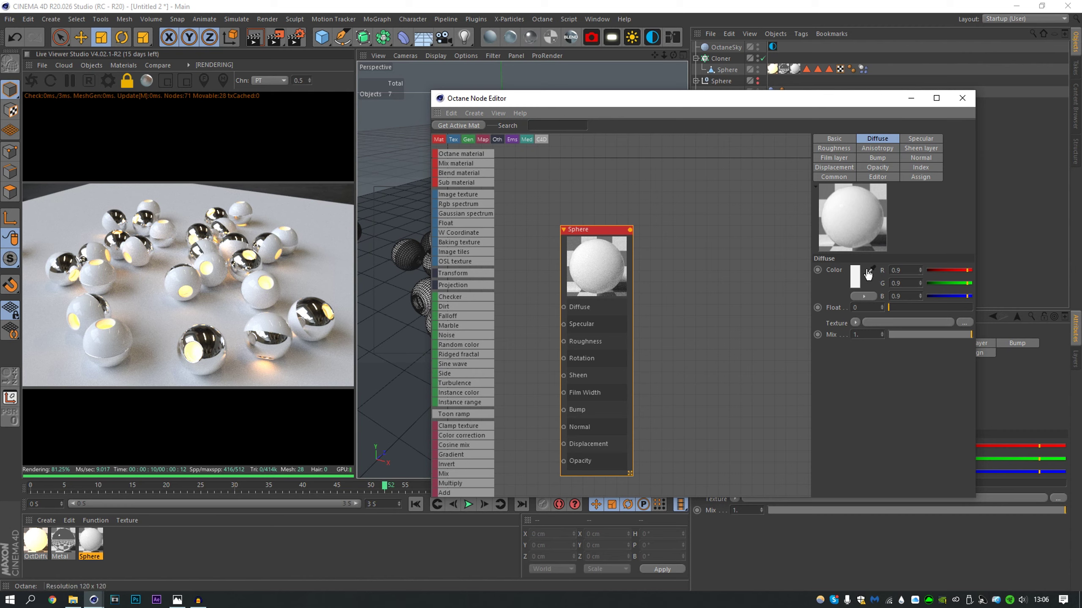
pyautogui.click(855, 281)
pyautogui.moveTo(858, 281); pyautogui.dragTo(920, 291)
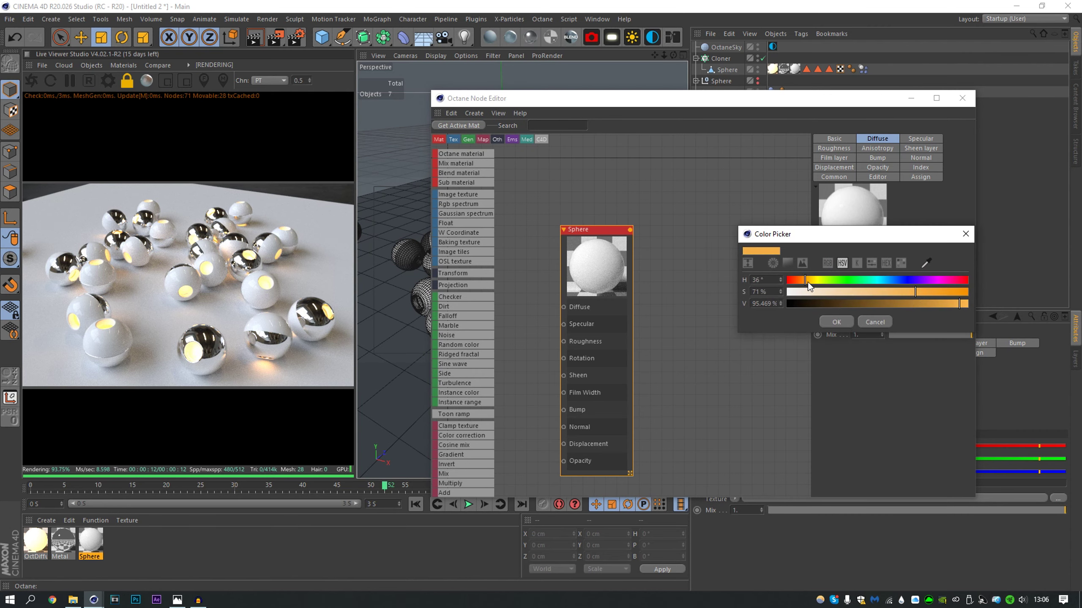
pyautogui.moveTo(808, 283); pyautogui.dragTo(800, 283)
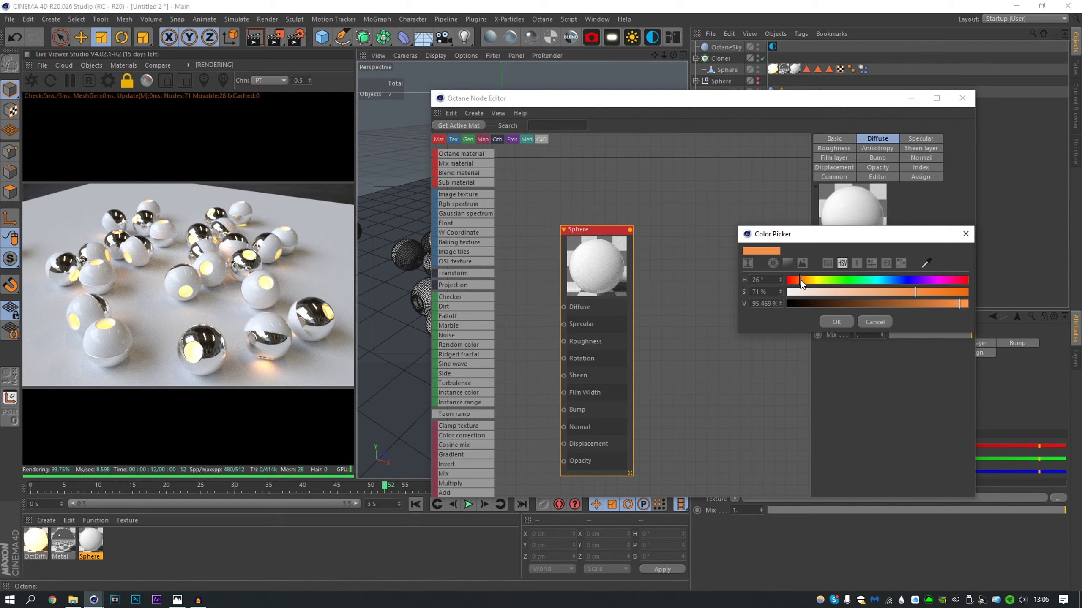
pyautogui.moveTo(800, 281); pyautogui.dragTo(804, 281)
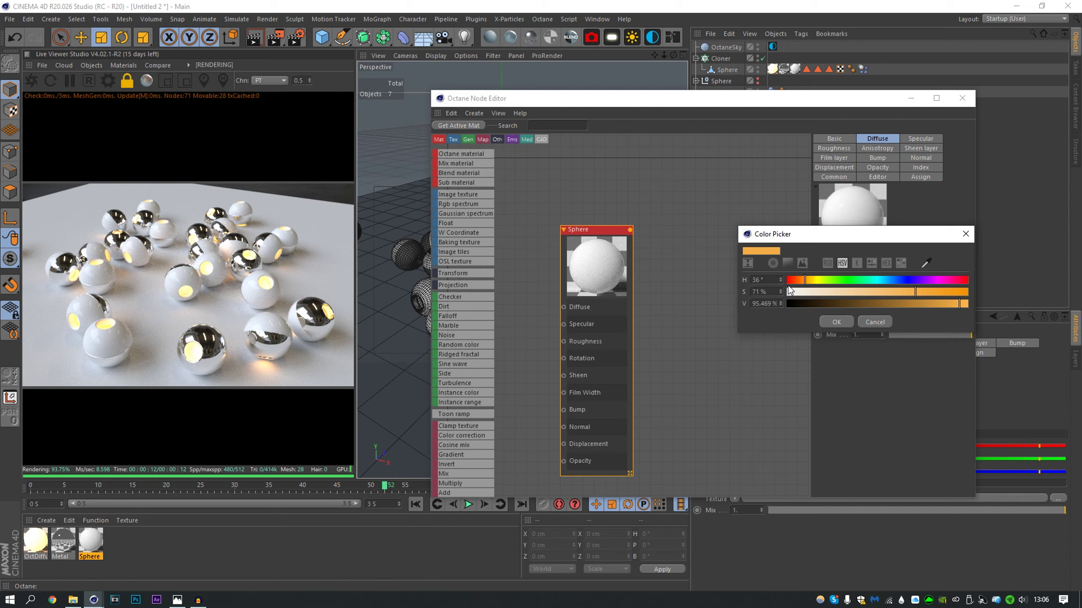
pyautogui.click(930, 291)
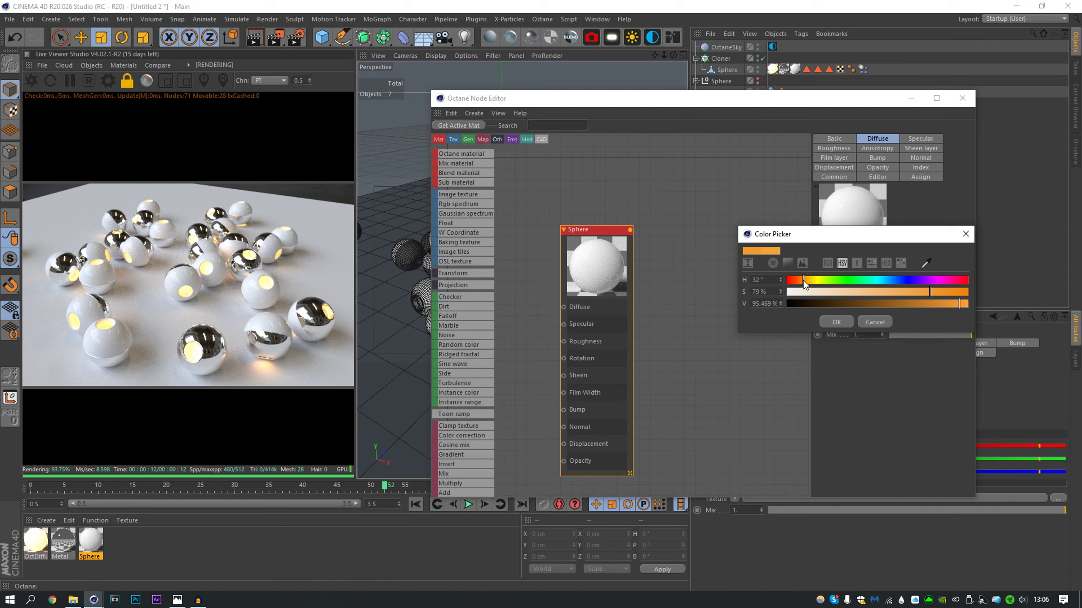
pyautogui.click(836, 319)
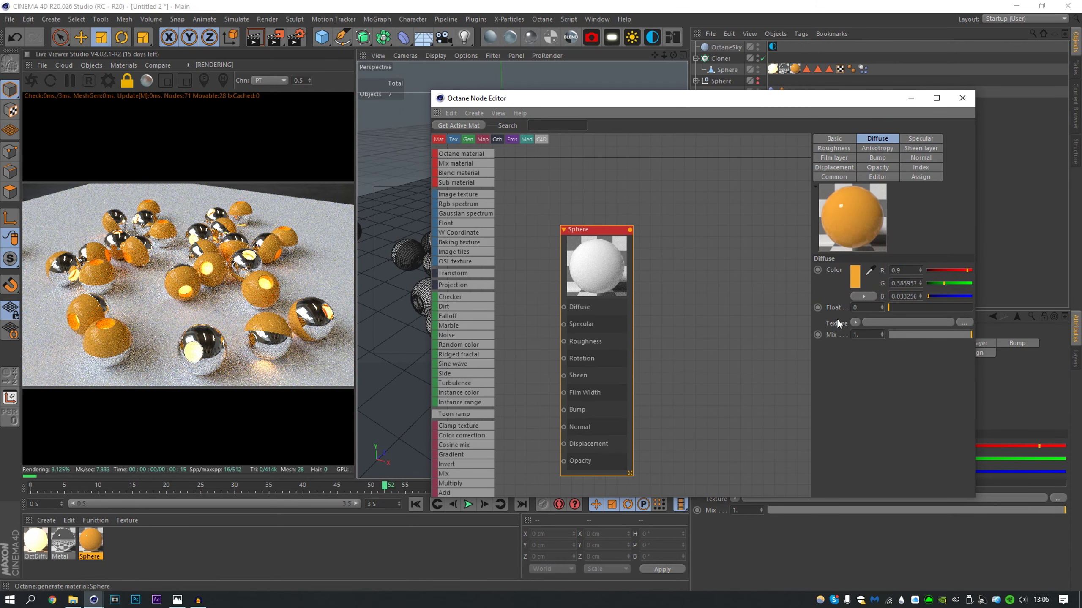
pyautogui.click(854, 278)
pyautogui.moveTo(802, 275); pyautogui.dragTo(800, 276)
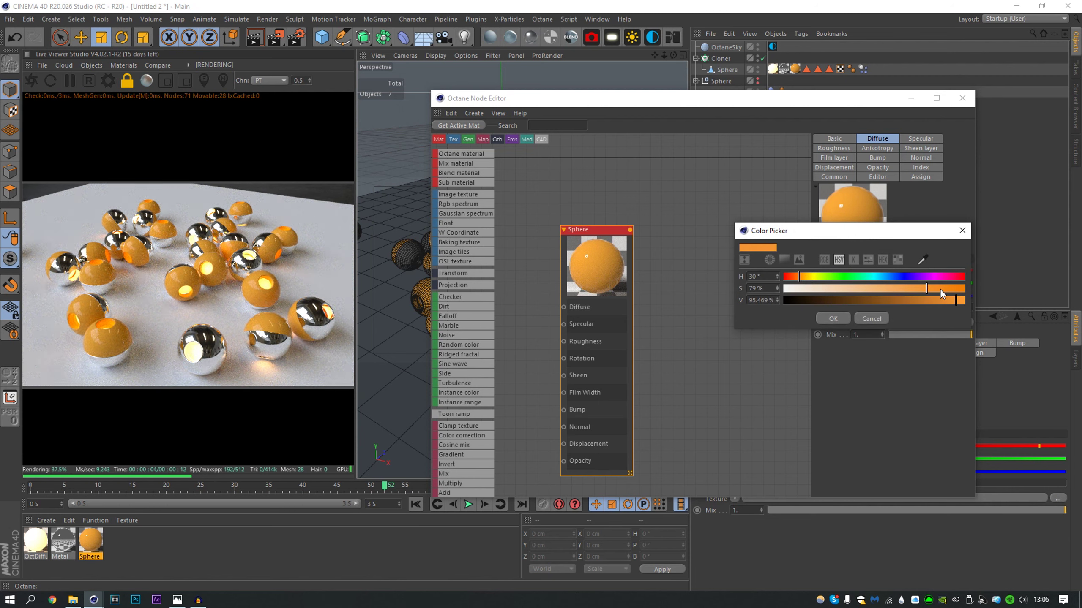
pyautogui.click(954, 289)
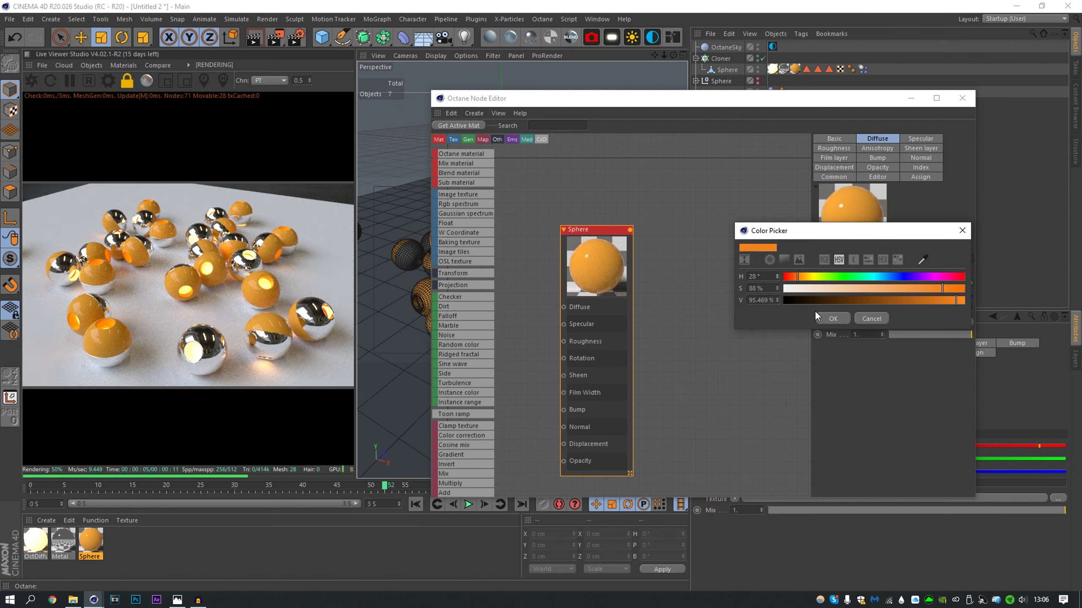
pyautogui.click(833, 319)
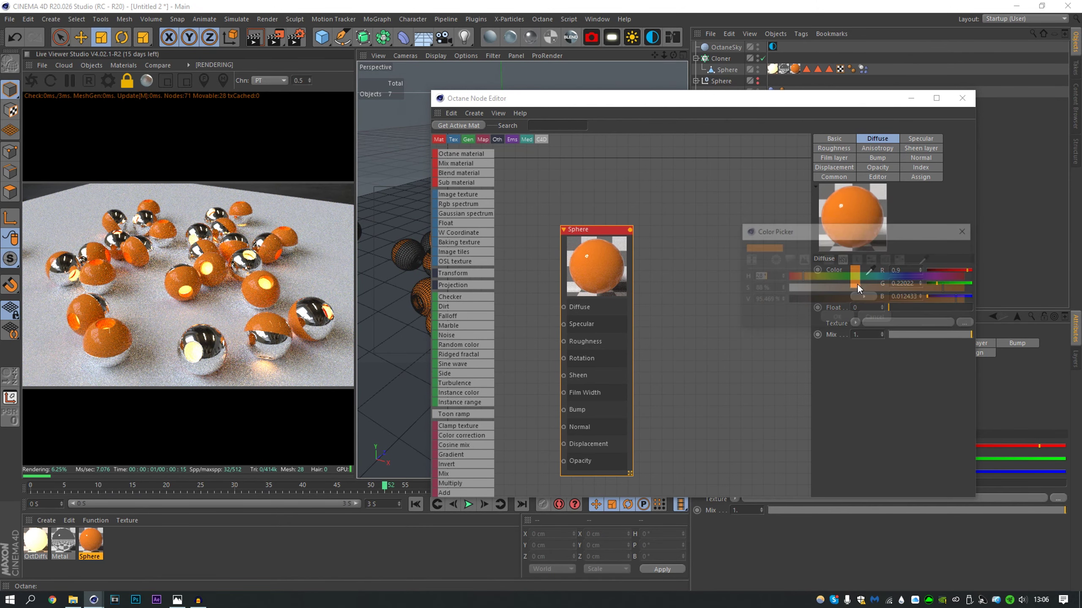
# - Refine the Sphere material's diffuse colour to an orange with hue 33° and value 93%
pyautogui.click(780, 274)
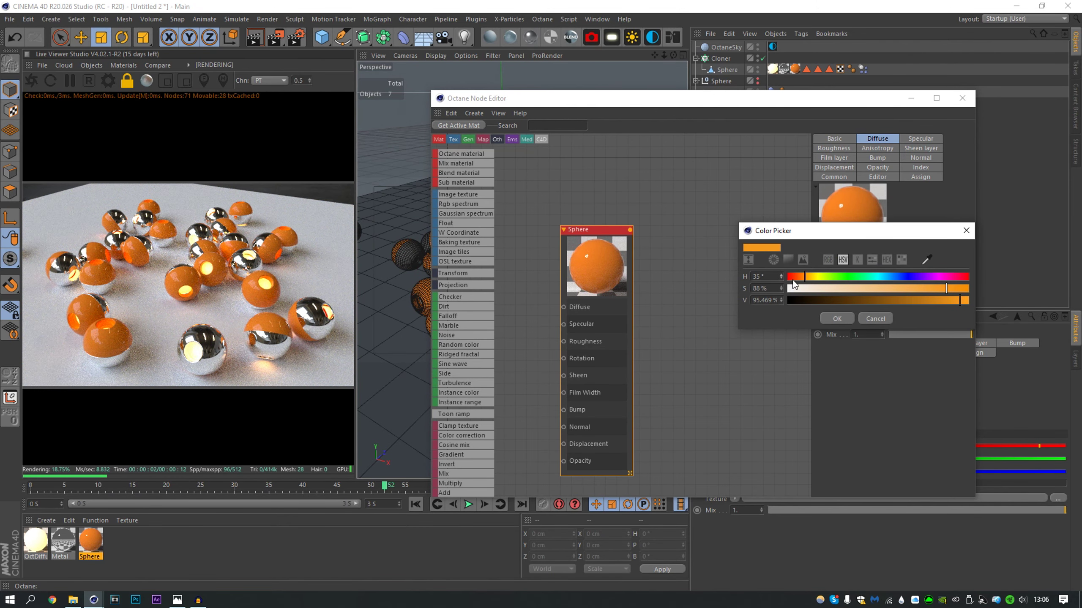
pyautogui.moveTo(794, 285); pyautogui.dragTo(931, 289)
pyautogui.click(828, 316)
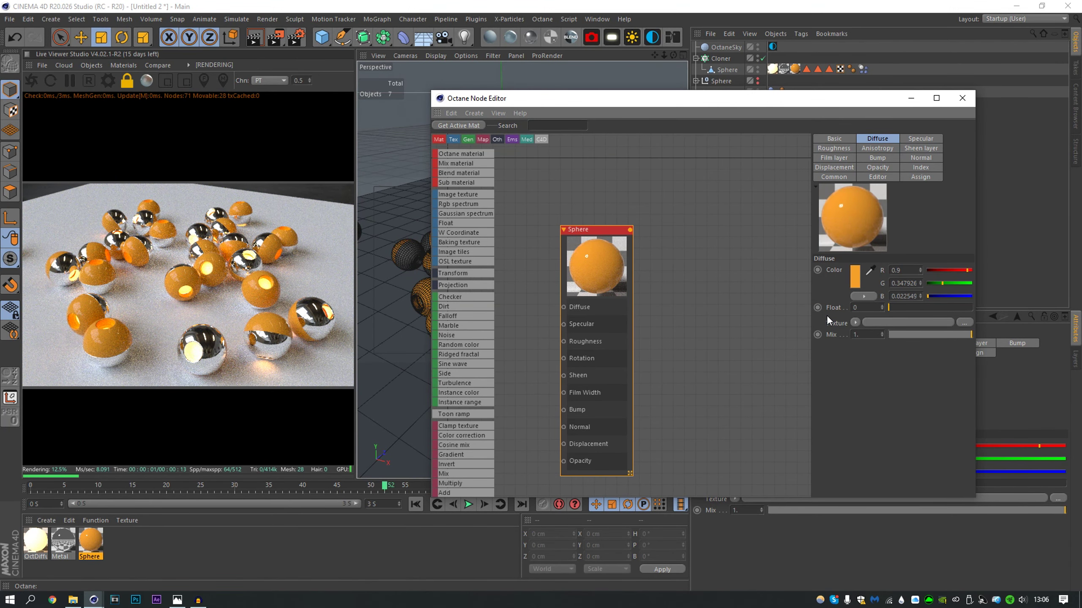
pyautogui.click(856, 276)
pyautogui.moveTo(956, 298); pyautogui.dragTo(955, 297)
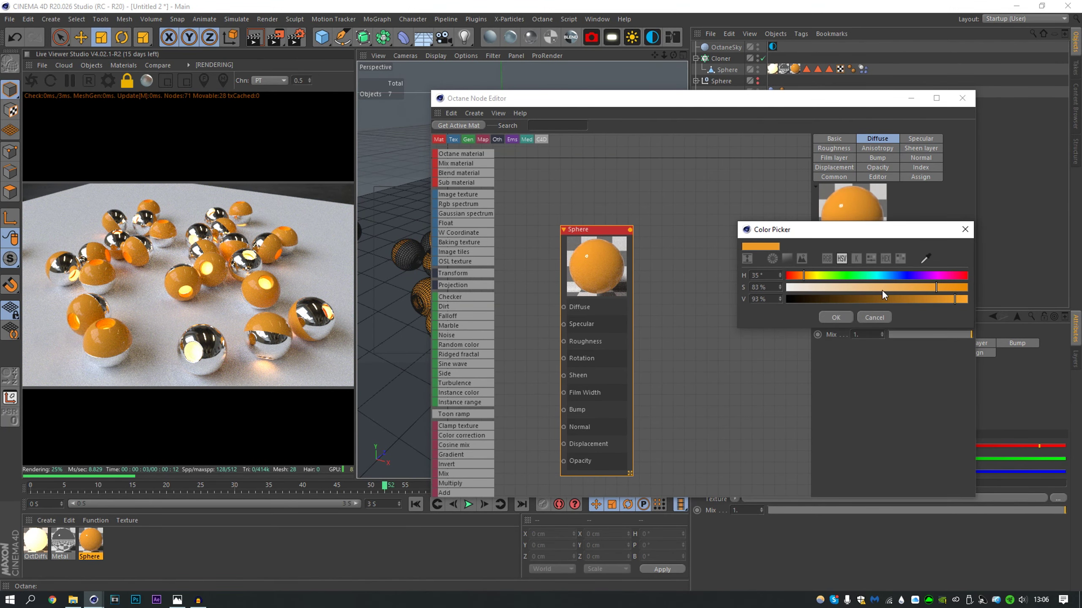
pyautogui.click(835, 316)
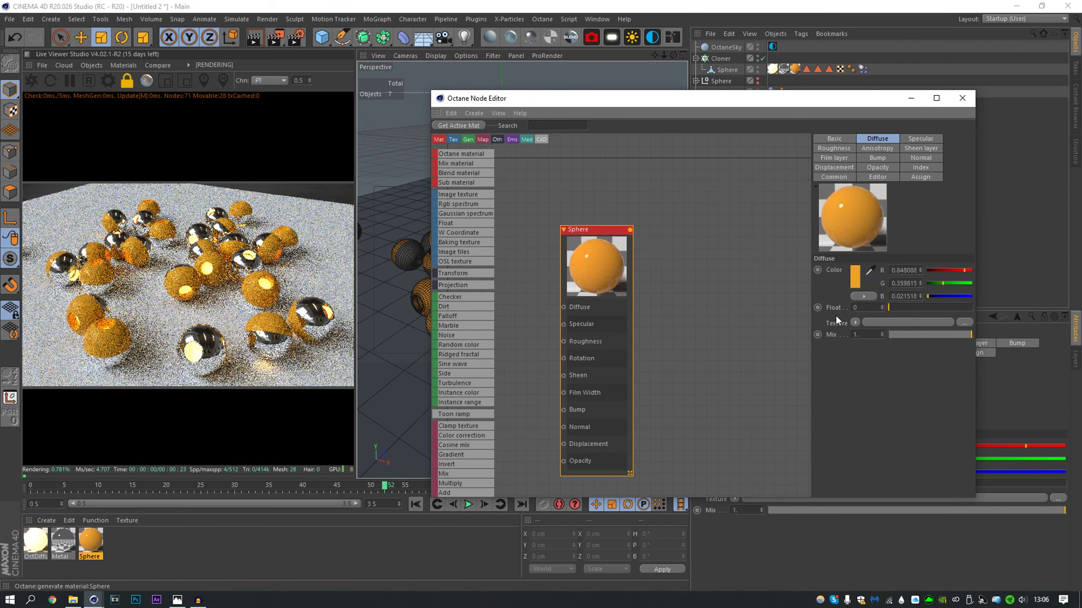
pyautogui.click(849, 275)
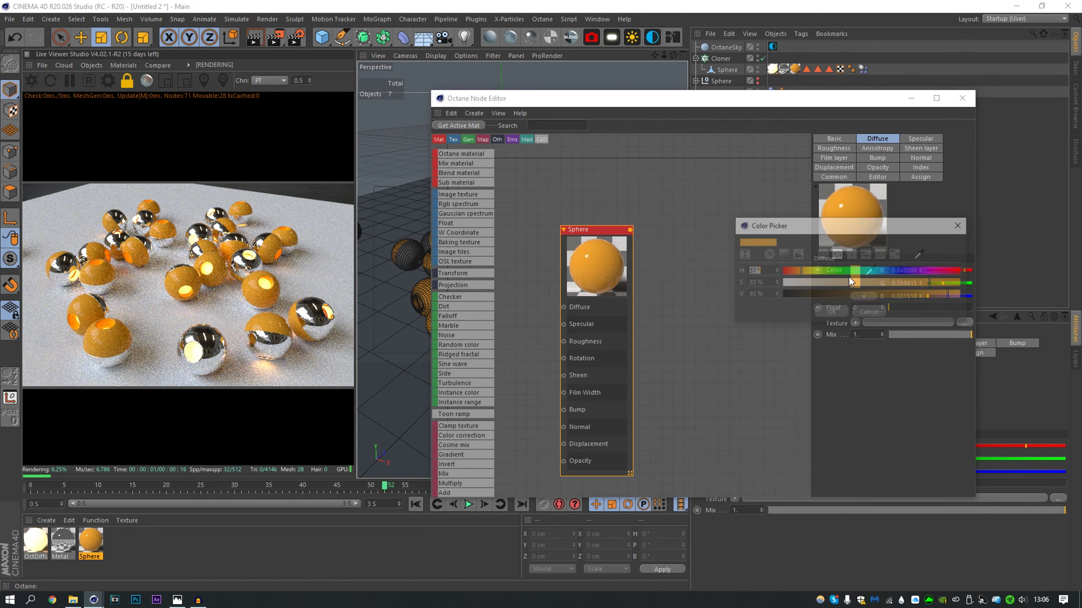
pyautogui.click(775, 274)
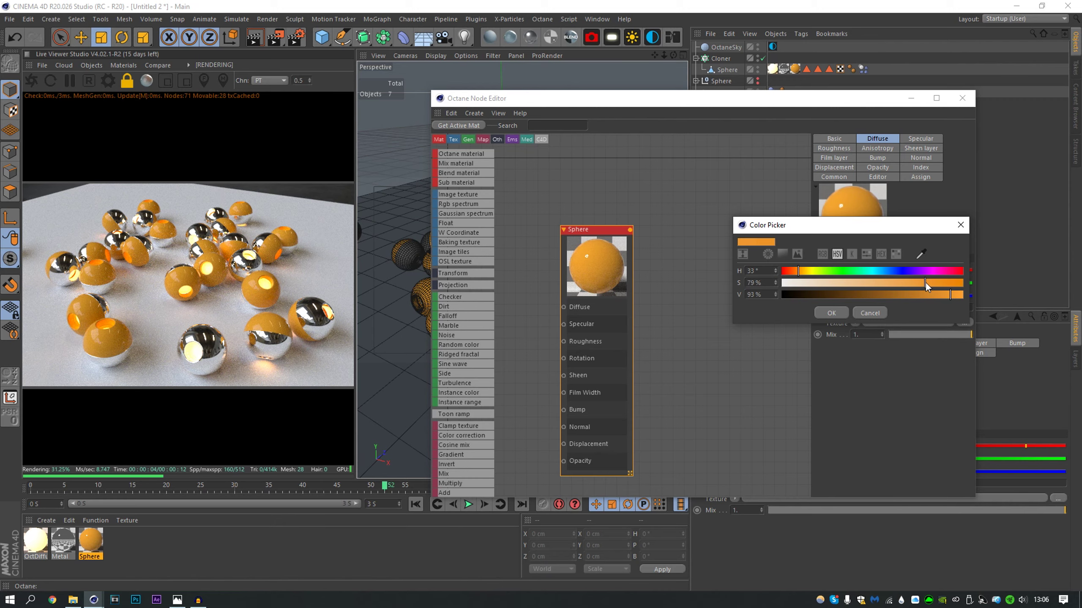
pyautogui.click(832, 315)
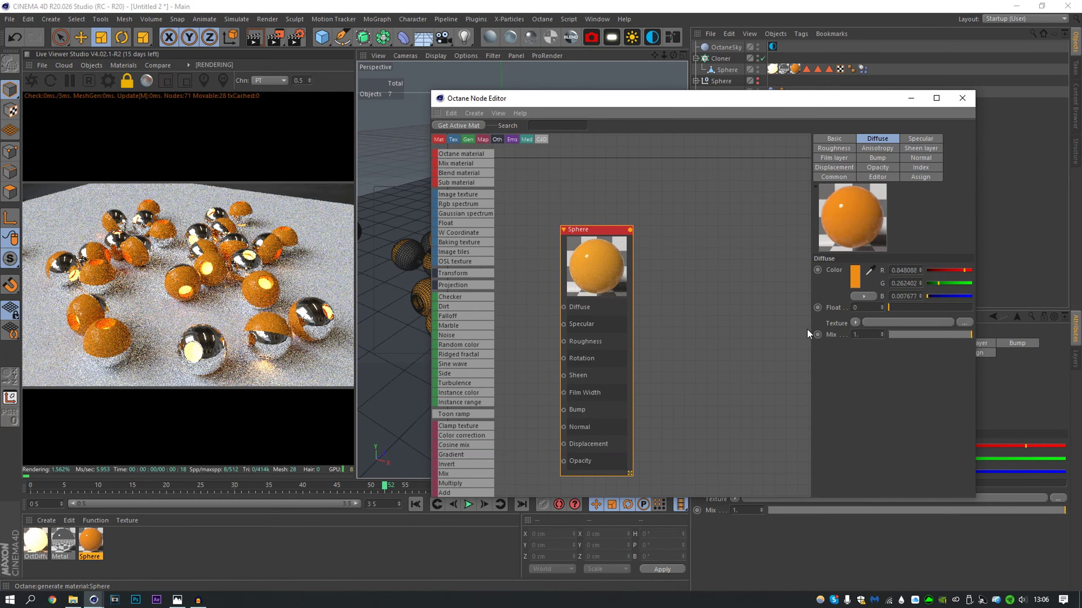
# - Increase the Sphere material's roughness and set its specular float to about 0.47
pyautogui.click(835, 149)
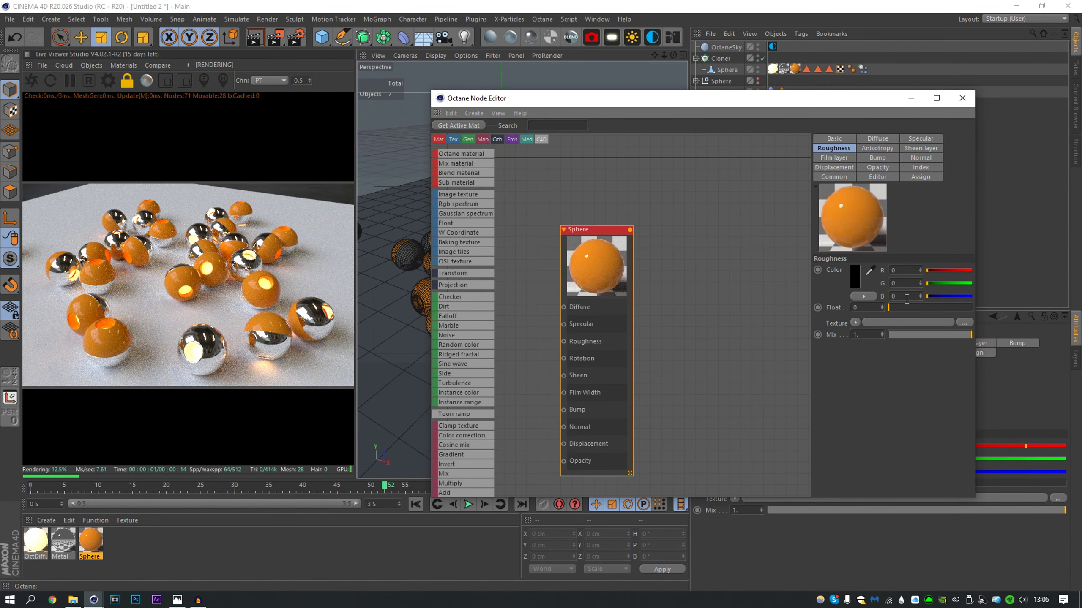
pyautogui.click(921, 306)
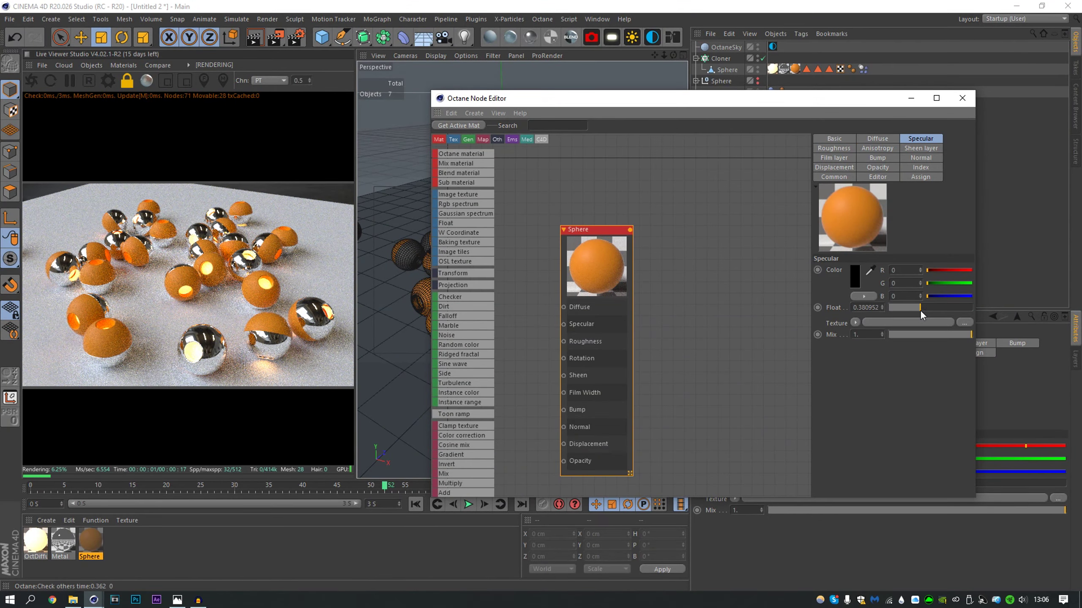
pyautogui.click(927, 307)
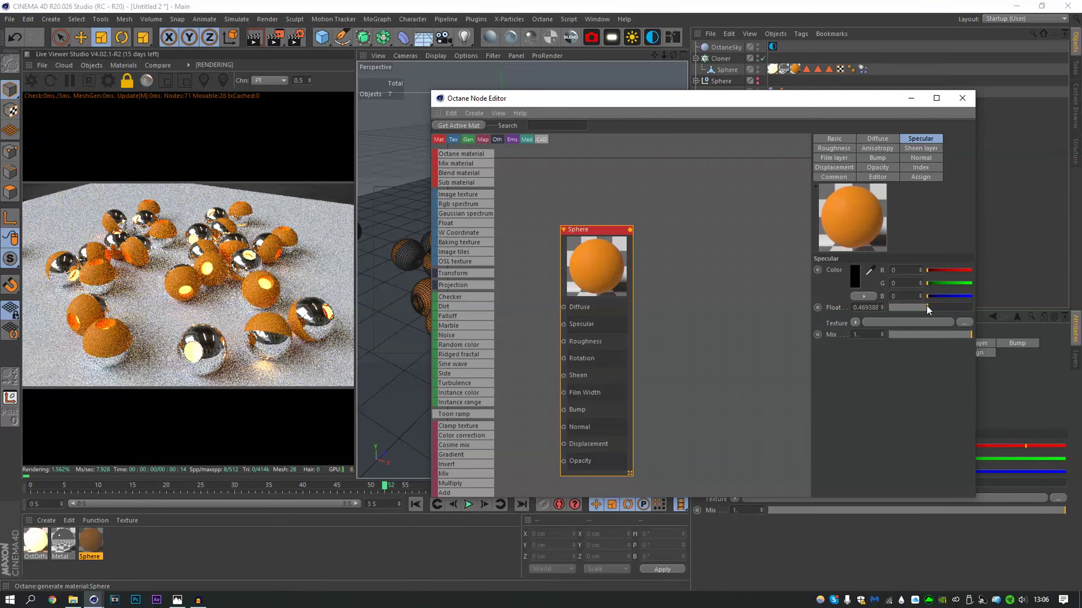
# - Set the Sphere material's diffuse colour to hue 34°, saturation 91% and value 93%, and close the Node Editor
pyautogui.click(833, 139)
pyautogui.click(878, 140)
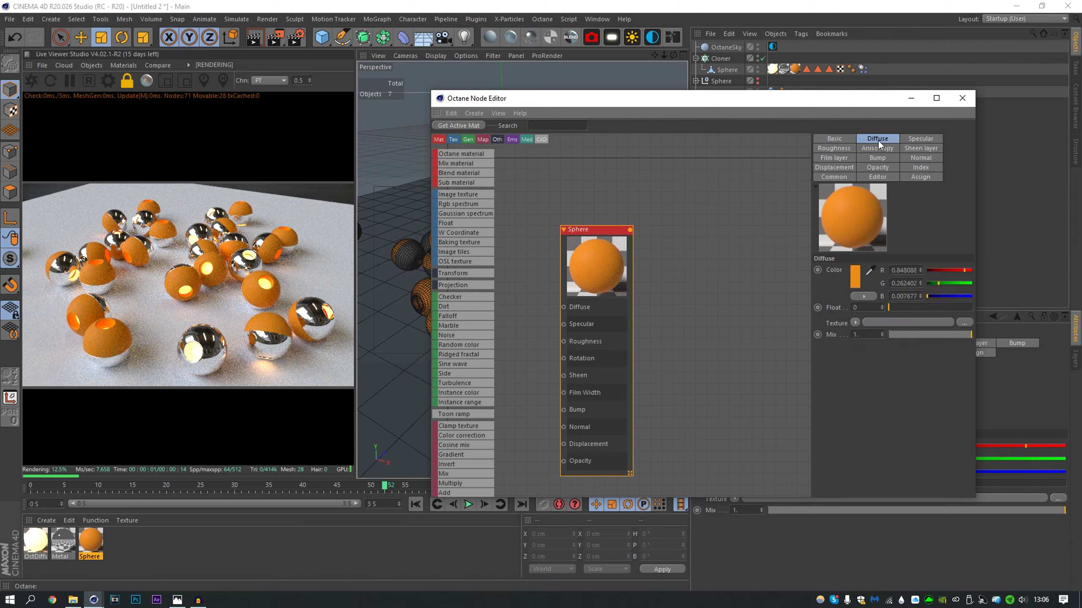
pyautogui.click(854, 277)
pyautogui.moveTo(780, 274); pyautogui.dragTo(779, 280)
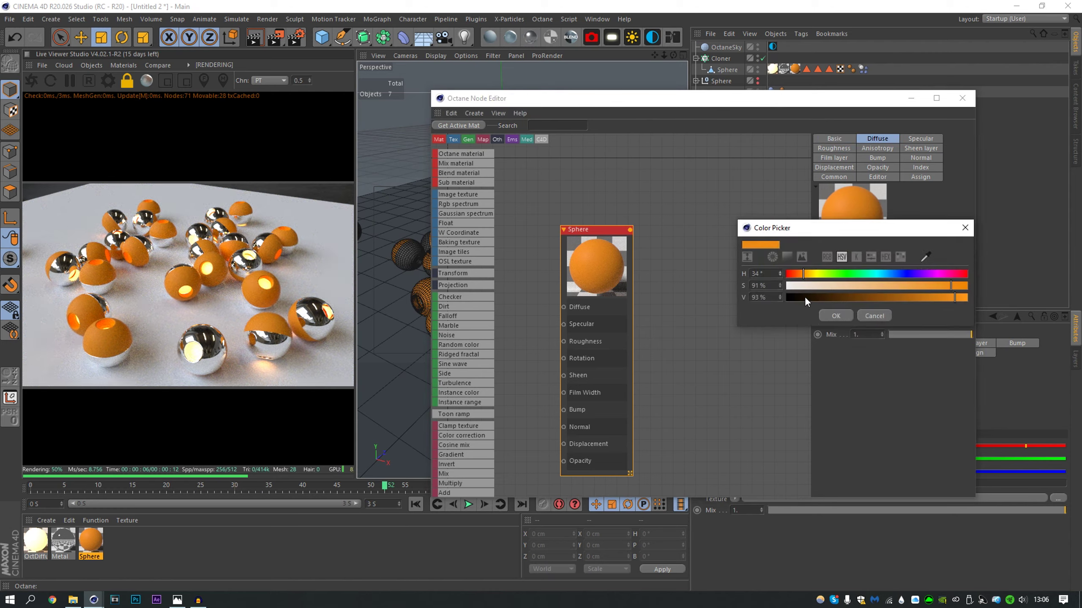
pyautogui.click(842, 318)
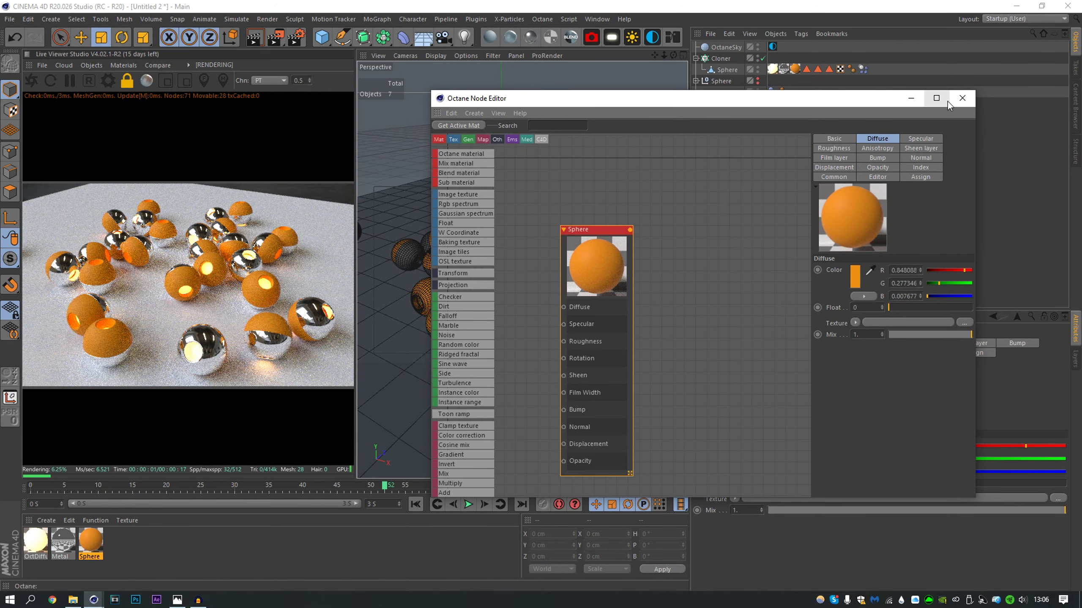
pyautogui.click(962, 98)
pyautogui.doubleClick(328, 531)
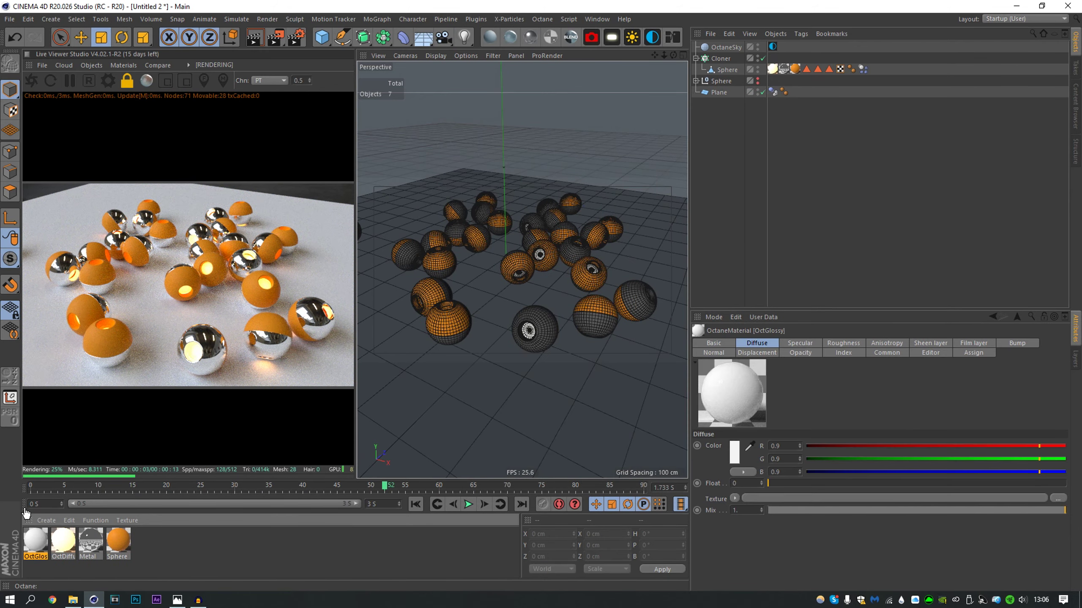
pyautogui.moveTo(361, 433); pyautogui.dragTo(500, 366)
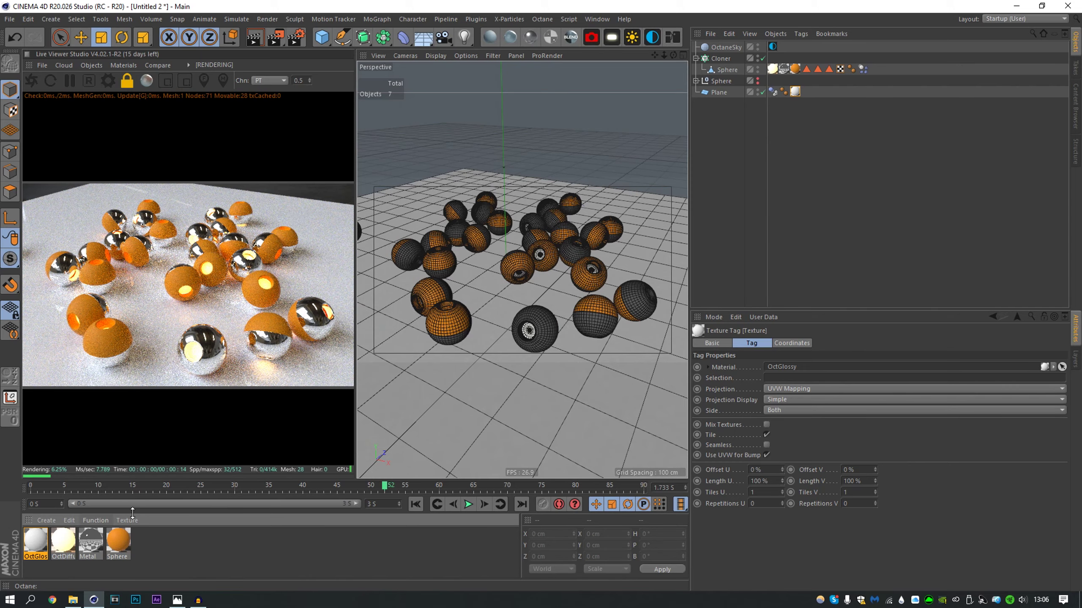
pyautogui.click(35, 543)
pyautogui.press('Delete')
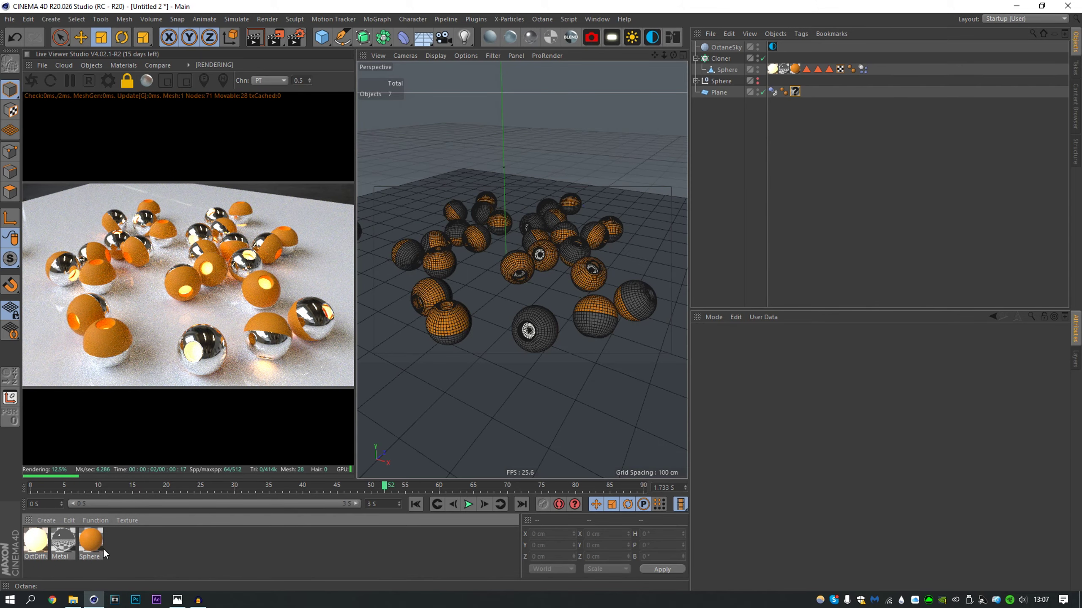
# - Duplicate the Sphere material and rename the copy Floor
pyautogui.click(90, 537)
pyautogui.hotkey('ctrl', 'c')
pyautogui.hotkey('ctrl', 'v')
pyautogui.doubleClick(37, 556)
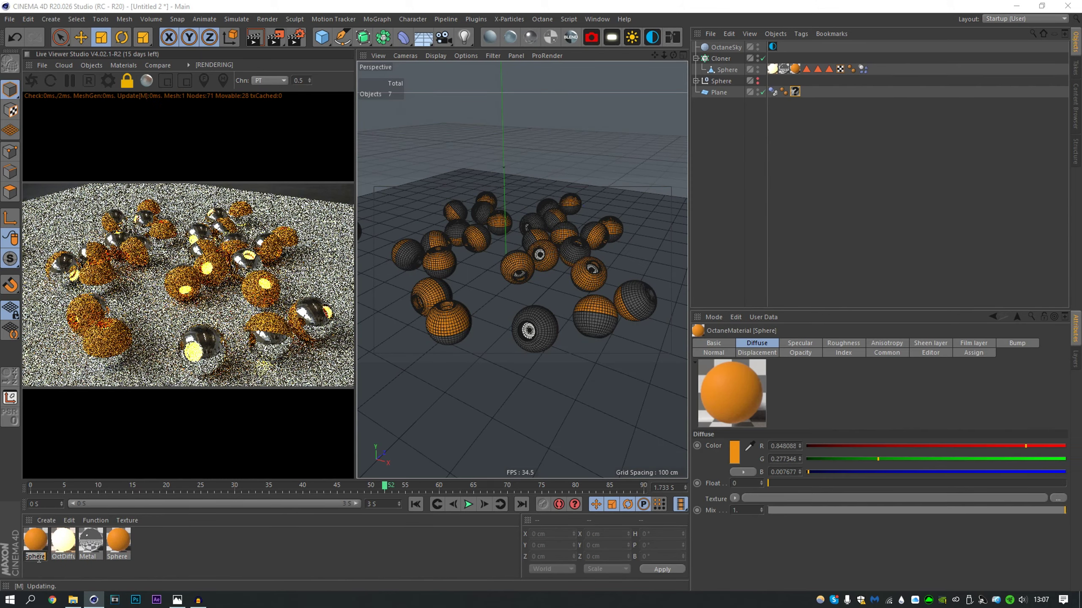
pyautogui.write('Flor')
pyautogui.press('Return')
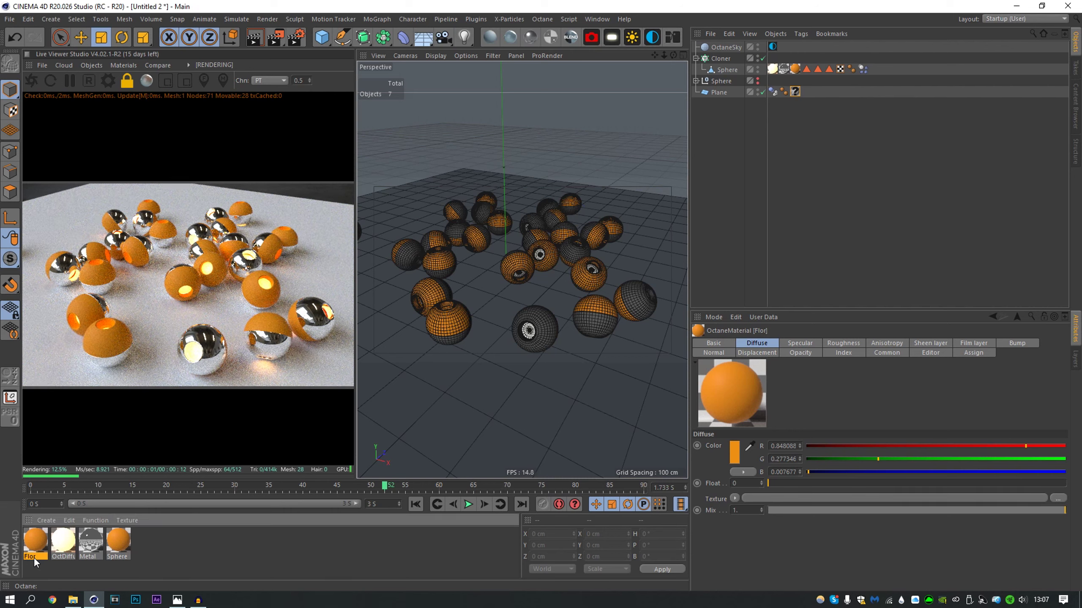
pyautogui.doubleClick(35, 558)
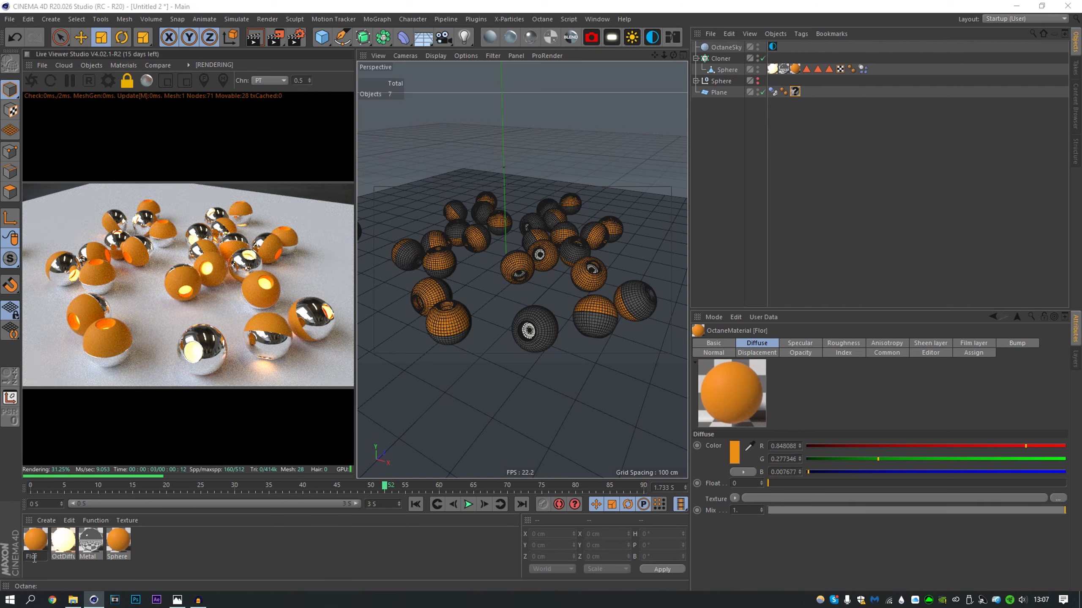
pyautogui.write('o')
pyautogui.press('Return')
# - Apply the Floor material to the plane and raise its specular float in the Octane Node Editor
pyautogui.moveTo(36, 541); pyautogui.dragTo(490, 311)
pyautogui.click(675, 35)
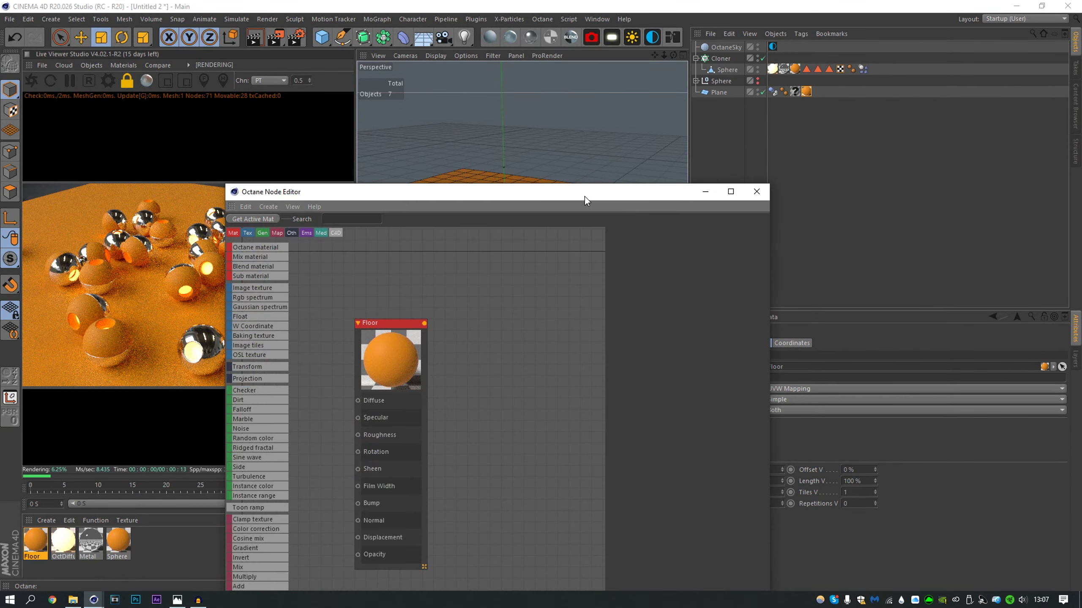
pyautogui.click(527, 296)
pyautogui.click(856, 159)
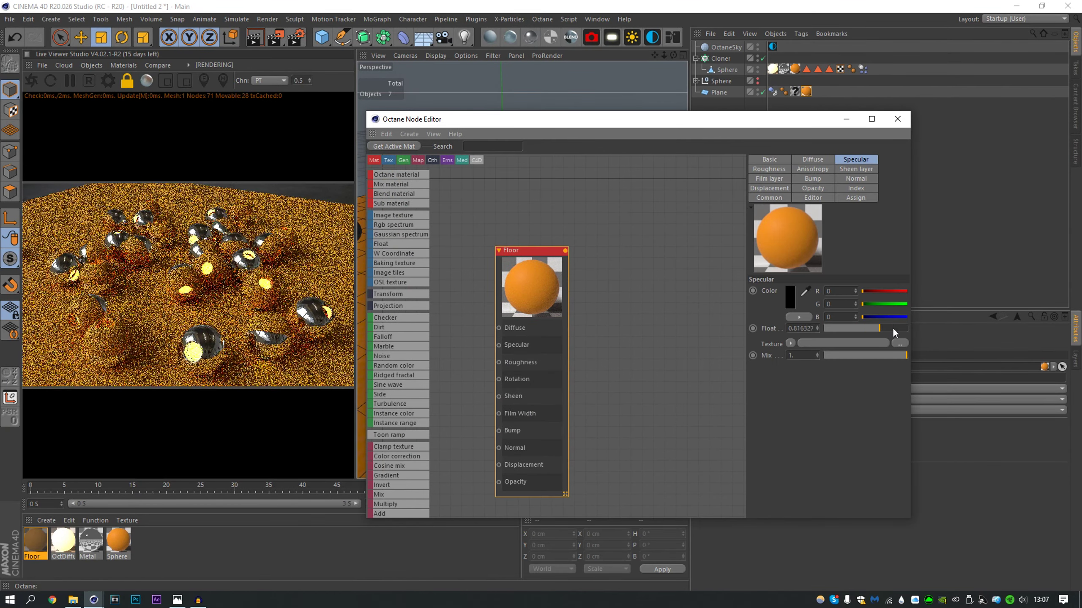
pyautogui.click(768, 169)
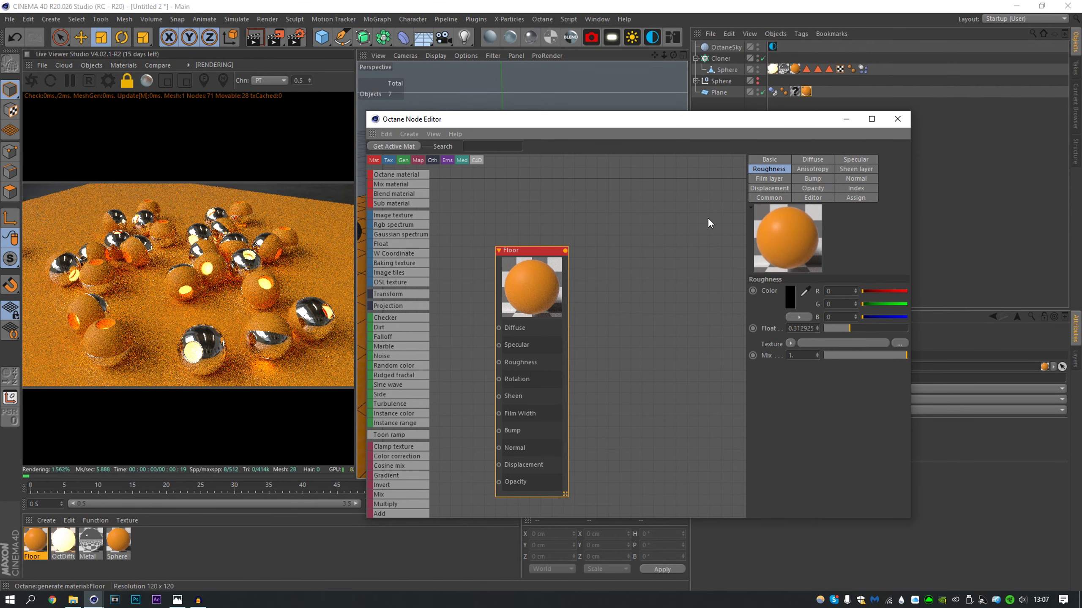
# - Add a Noise node with UVW Transform and Texture Projection nodes and connect it to the Floor material's Bump input
pyautogui.moveTo(634, 121); pyautogui.dragTo(663, 98)
pyautogui.moveTo(553, 226); pyautogui.dragTo(655, 181)
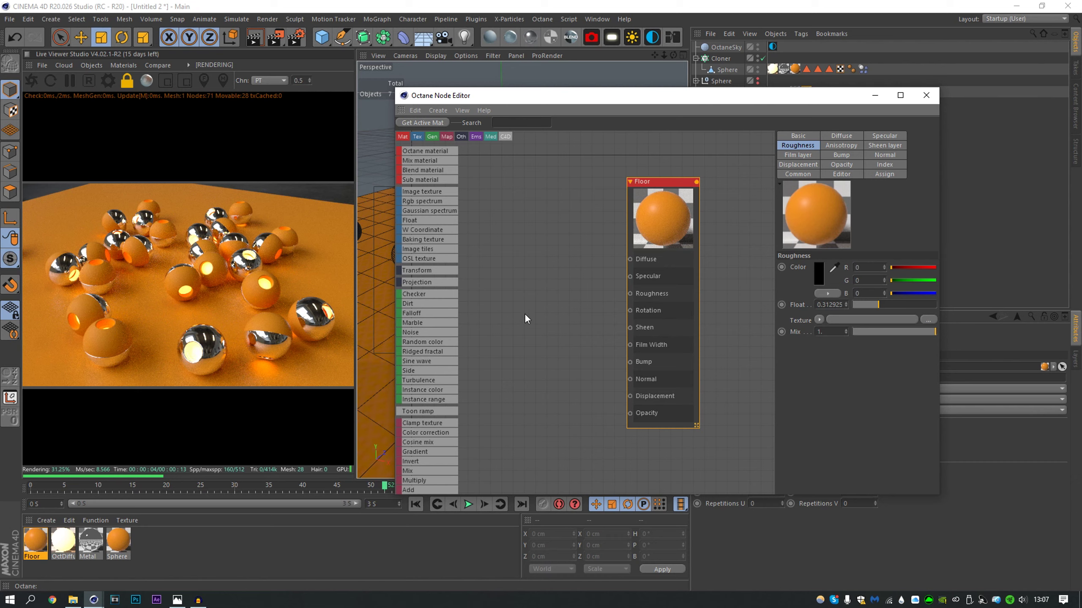
pyautogui.moveTo(512, 340); pyautogui.dragTo(513, 340)
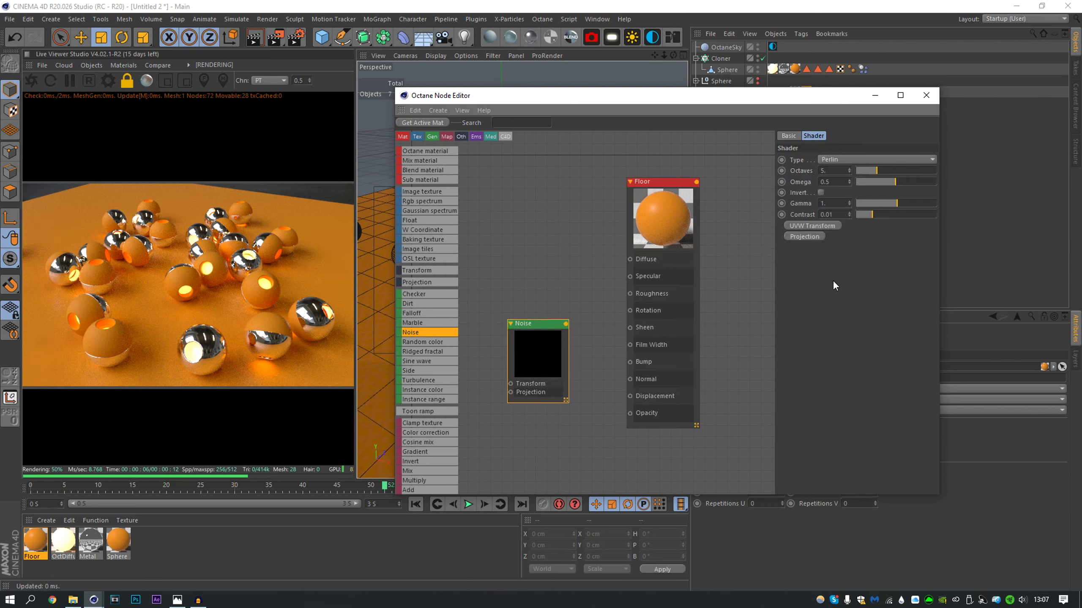
pyautogui.click(807, 225)
pyautogui.click(806, 235)
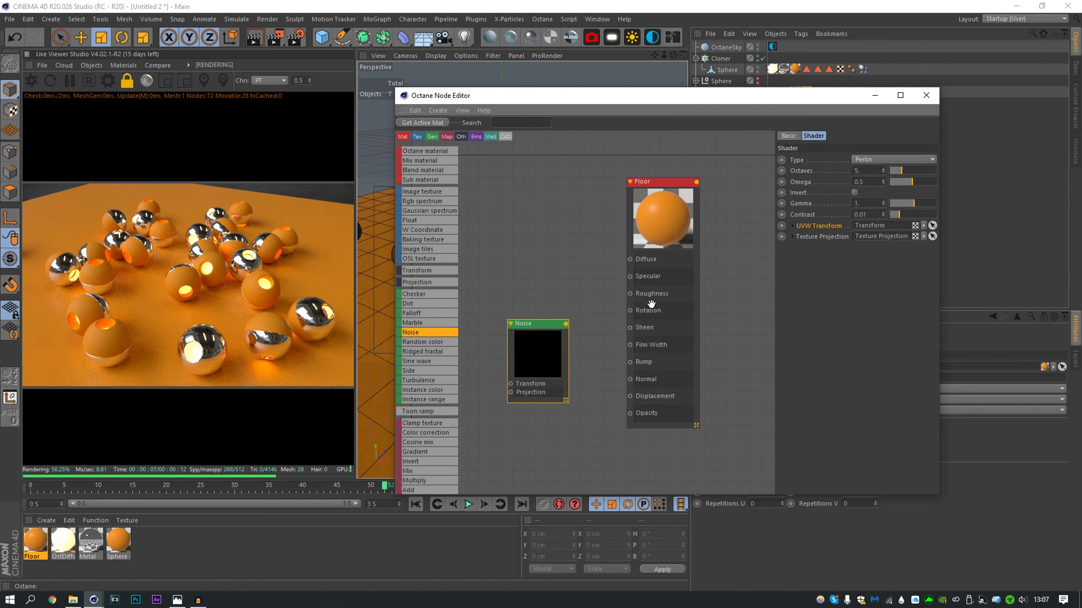
pyautogui.moveTo(567, 326); pyautogui.dragTo(630, 361)
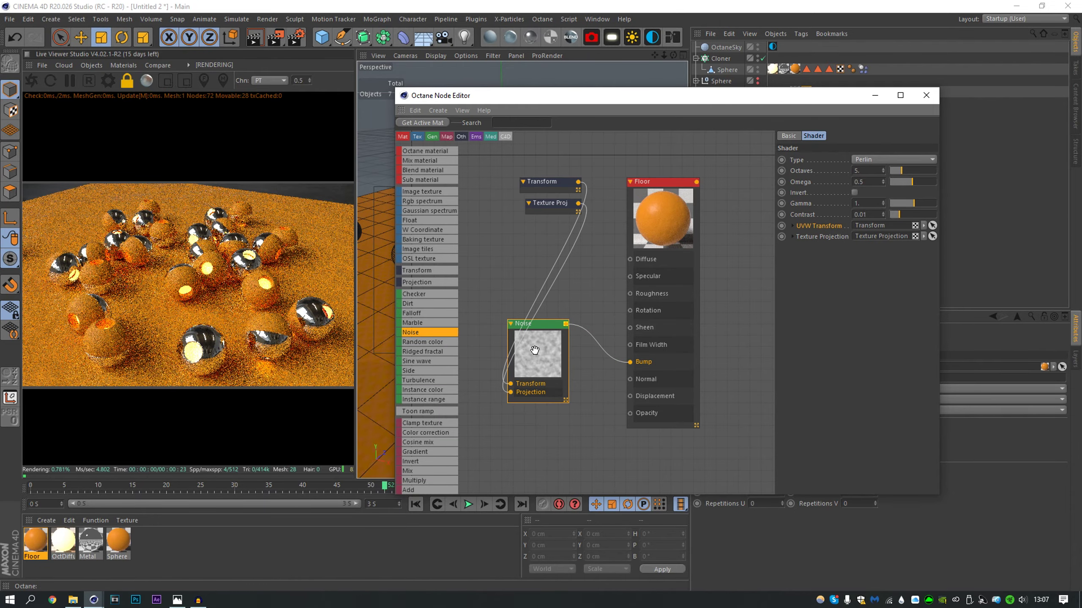
# - Set the Noise contrast to about 3.33 and gamma to about 0.28, and arrange its Transform and Texture Projection nodes beside its inputs
pyautogui.moveTo(904, 213); pyautogui.dragTo(925, 211)
pyautogui.moveTo(911, 204); pyautogui.dragTo(908, 202)
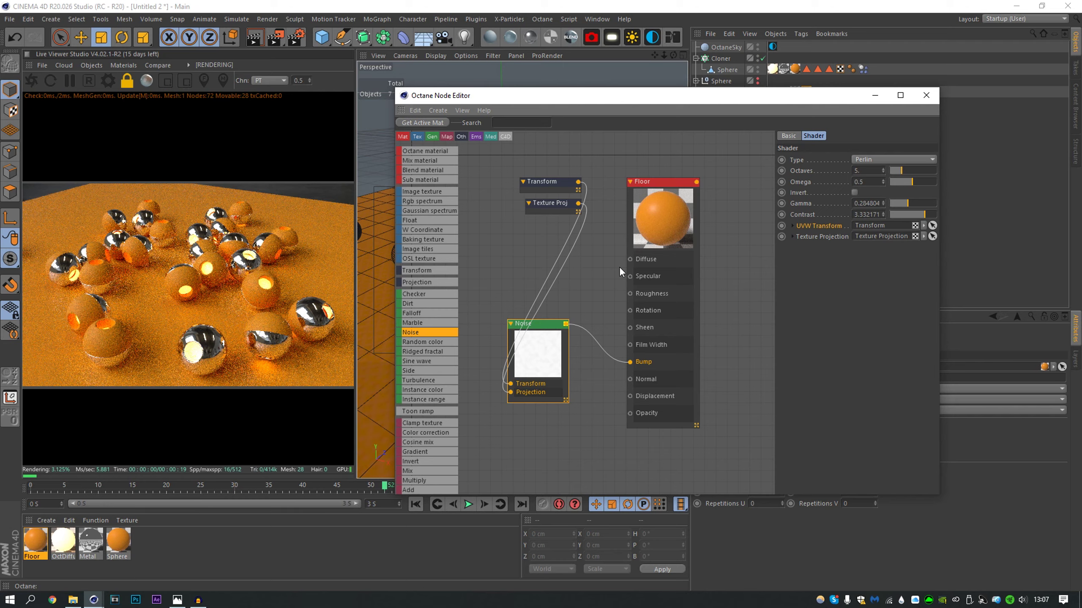
pyautogui.moveTo(619, 267); pyautogui.dragTo(640, 261, button='middle')
pyautogui.moveTo(640, 262); pyautogui.dragTo(580, 173)
pyautogui.moveTo(578, 172); pyautogui.dragTo(484, 362)
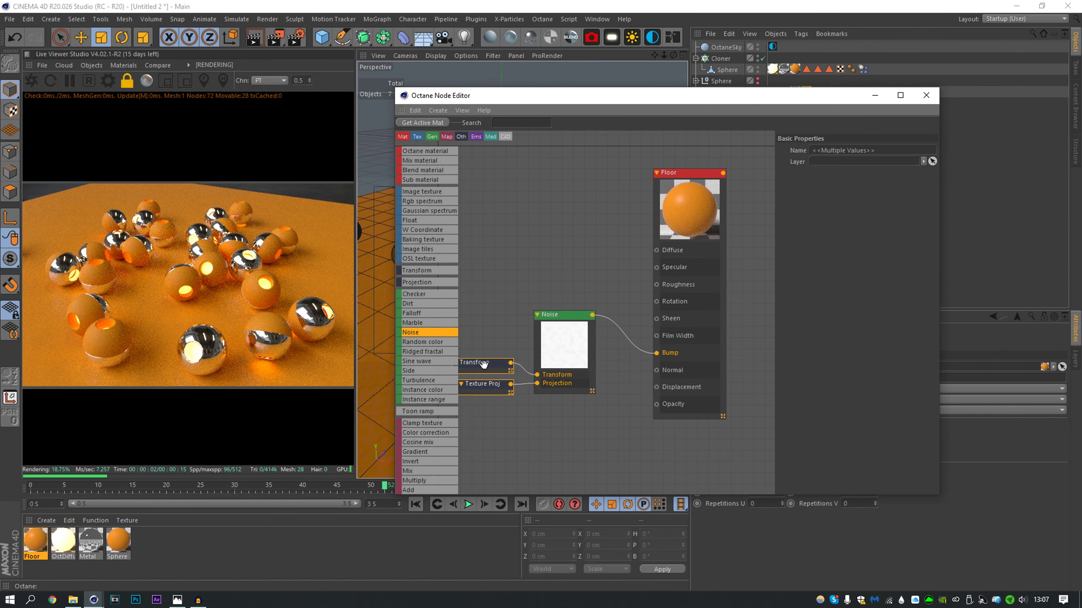
pyautogui.click(494, 348)
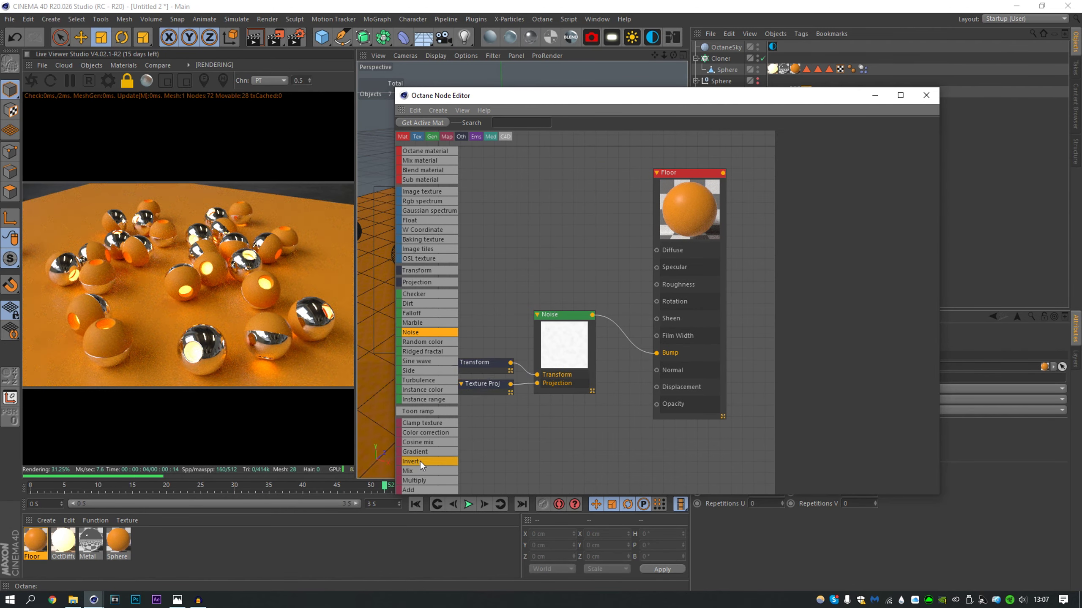
# - Insert an Invert node between the Noise and Bump, and set the noise transform's scale to about 0.81 with locked aspect ratio
pyautogui.moveTo(419, 461); pyautogui.dragTo(611, 321)
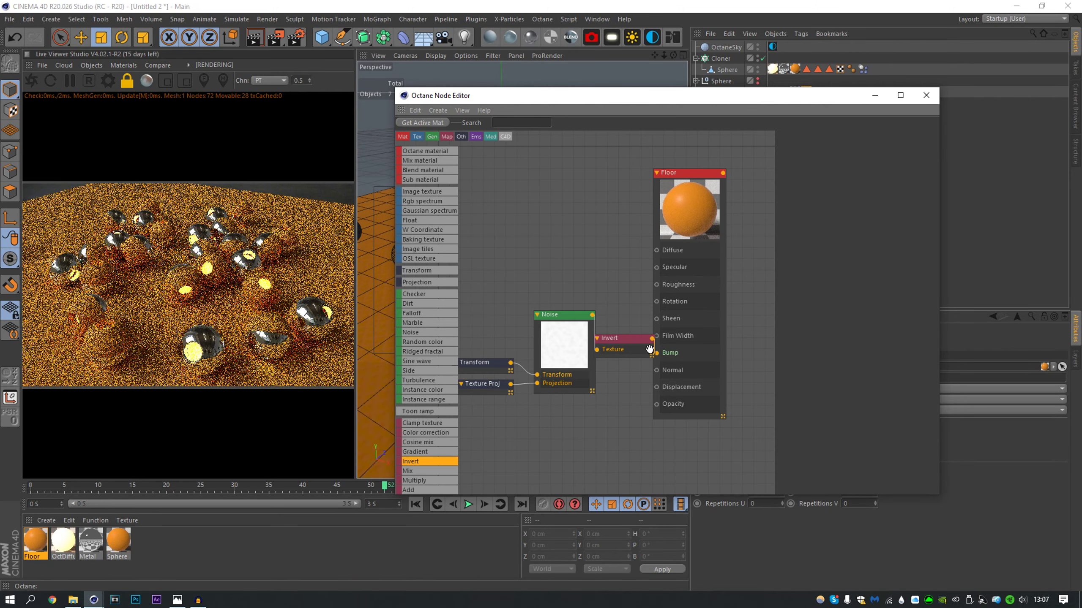
pyautogui.click(586, 377)
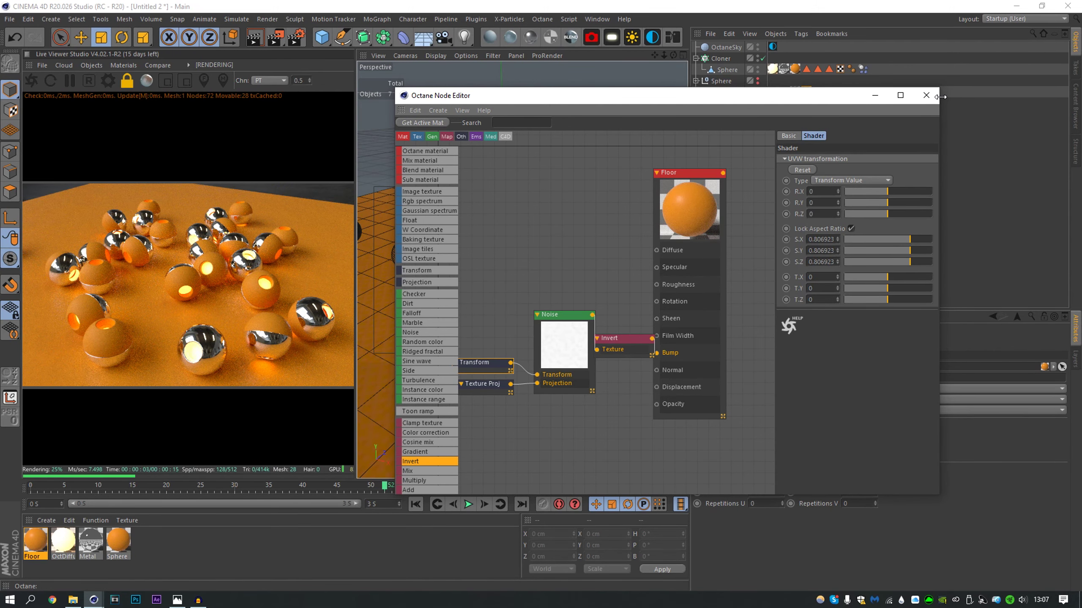
pyautogui.click(926, 95)
# - Delete the plane's texture tag whose material is missing, keeping the Floor material tag
pyautogui.click(812, 100)
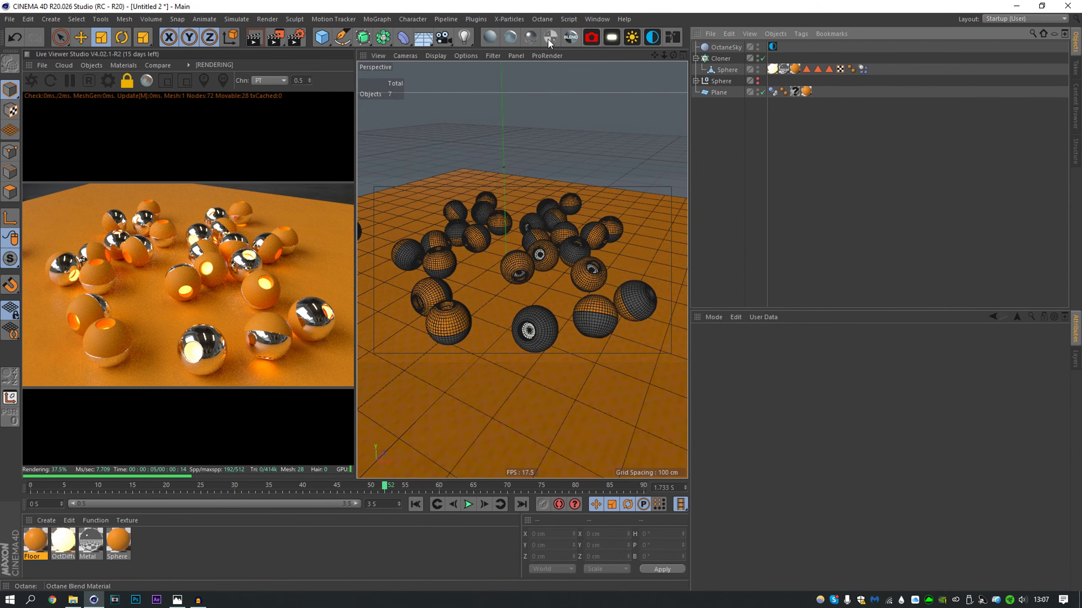
pyautogui.click(792, 93)
pyautogui.press('Delete')
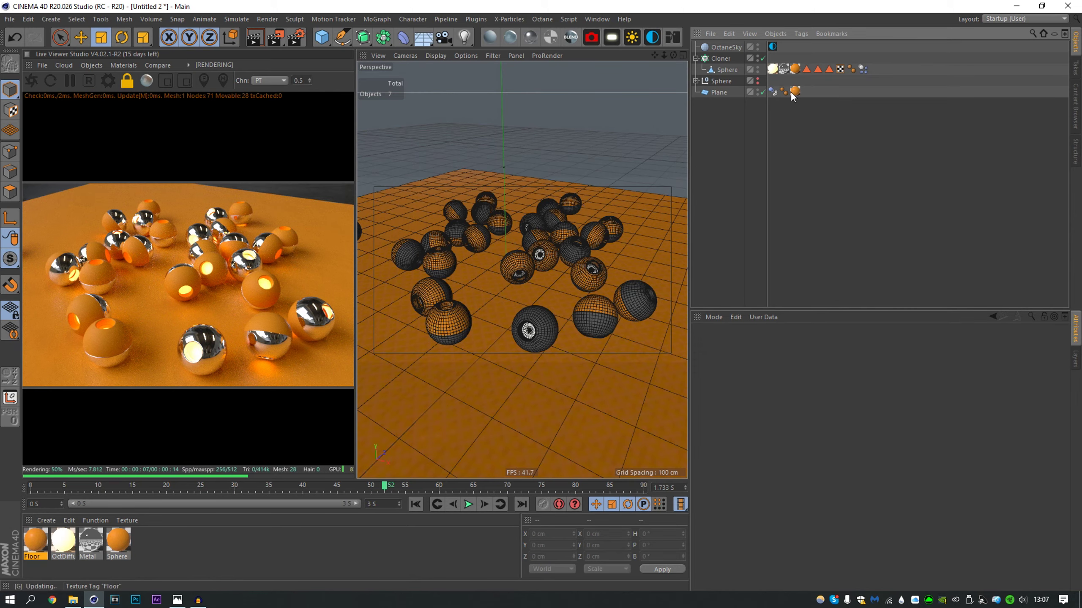
# - Add an Octane camera, enable post processing in its camera tag and raise the bloom power
pyautogui.click(591, 38)
pyautogui.click(920, 345)
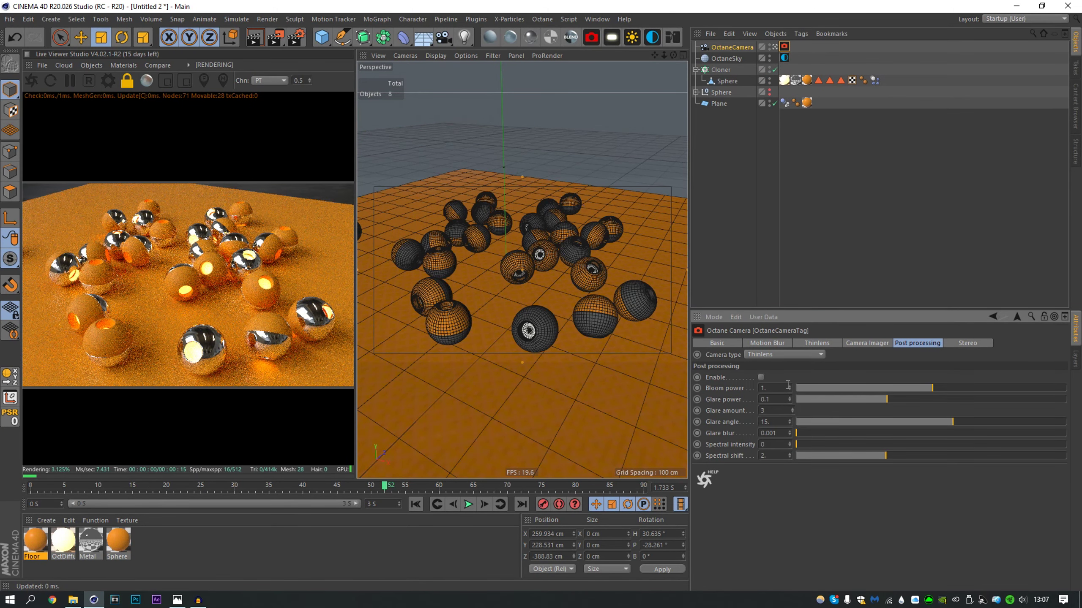
pyautogui.moveTo(960, 395); pyautogui.dragTo(997, 394)
pyautogui.click(832, 262)
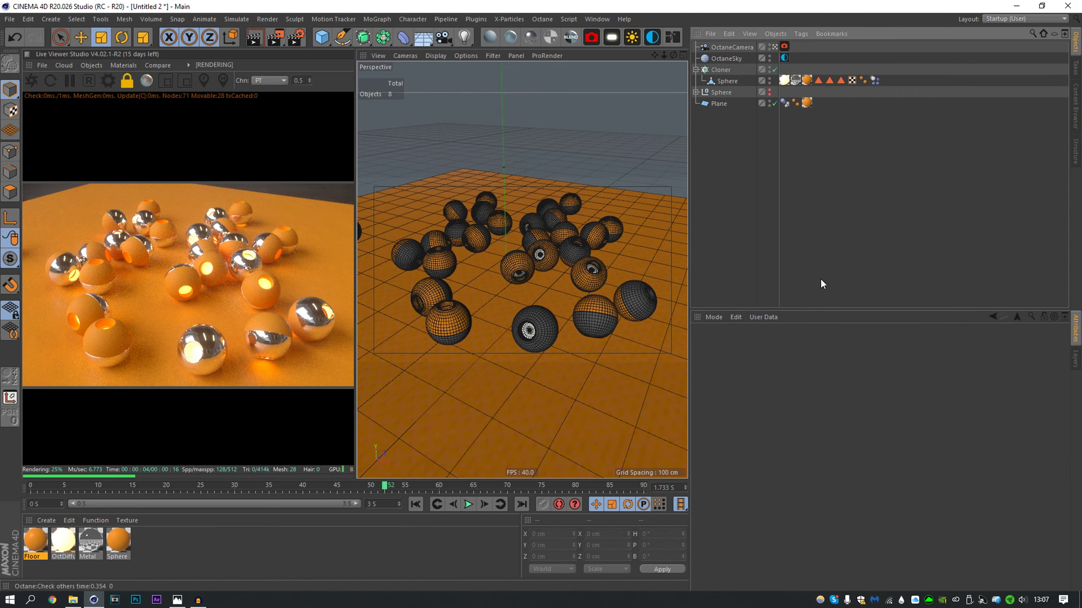
# - Open the Metal material in the Octane Node Editor and set its metallic reflection mode to Rgb IOR
pyautogui.click(102, 539)
pyautogui.click(672, 37)
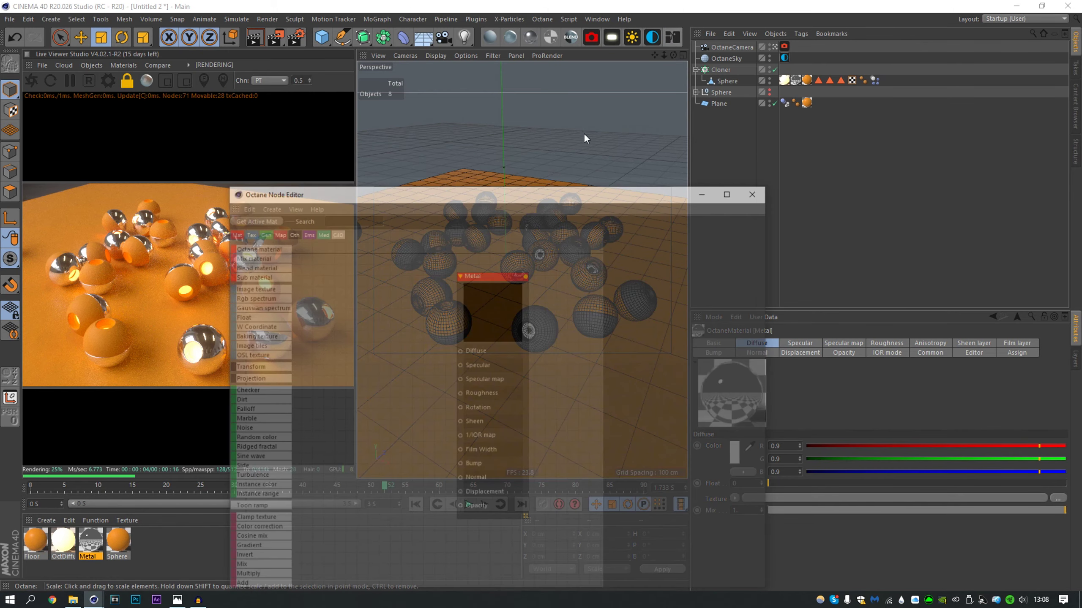
pyautogui.moveTo(536, 190); pyautogui.dragTo(680, 99)
pyautogui.moveTo(629, 225); pyautogui.dragTo(588, 228)
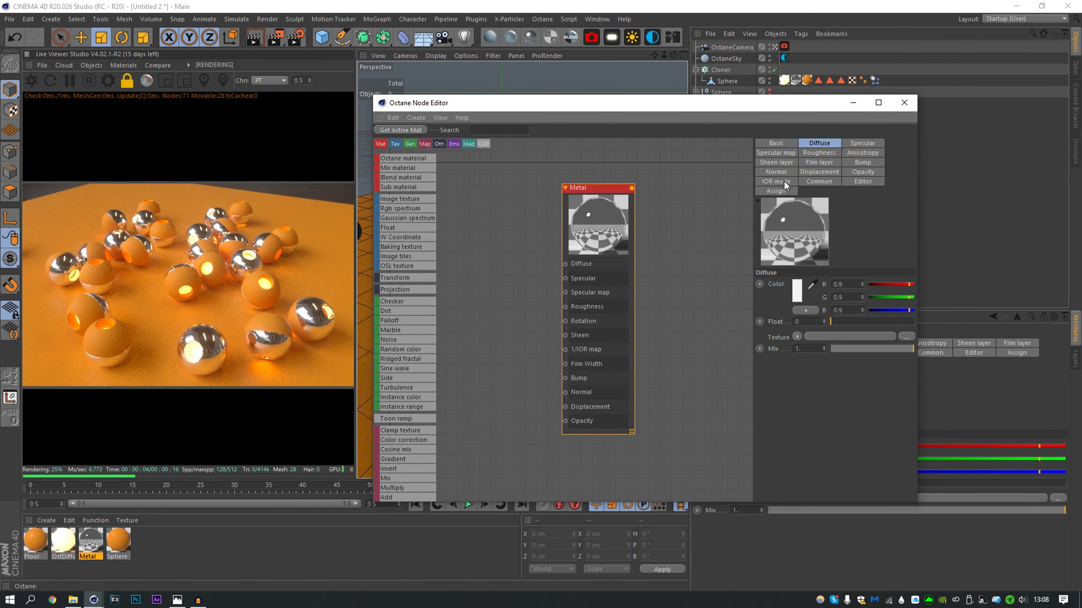
pyautogui.click(782, 181)
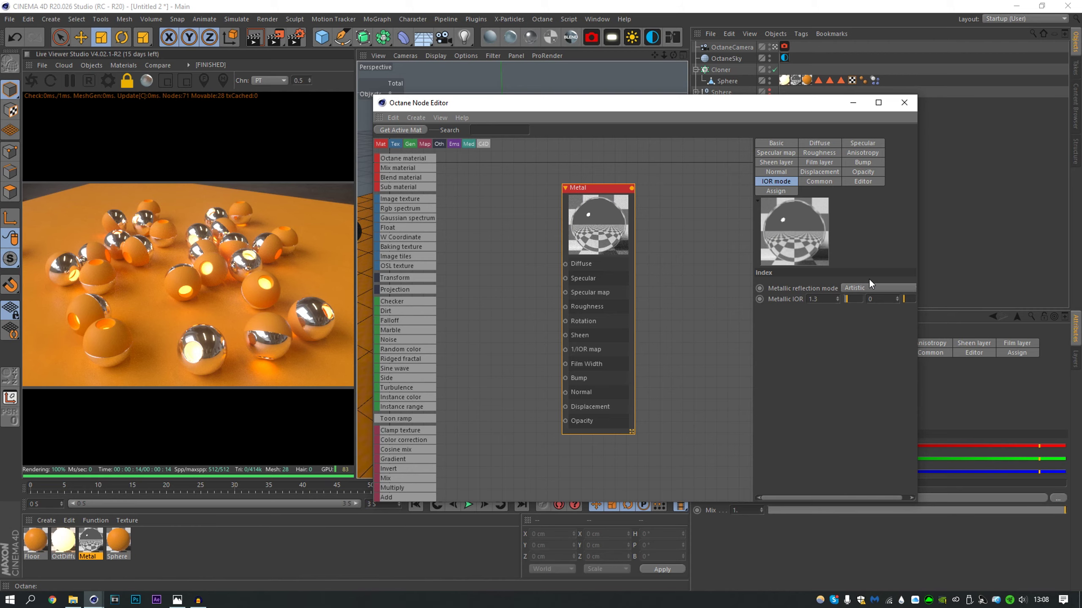
pyautogui.click(850, 289)
pyautogui.click(862, 323)
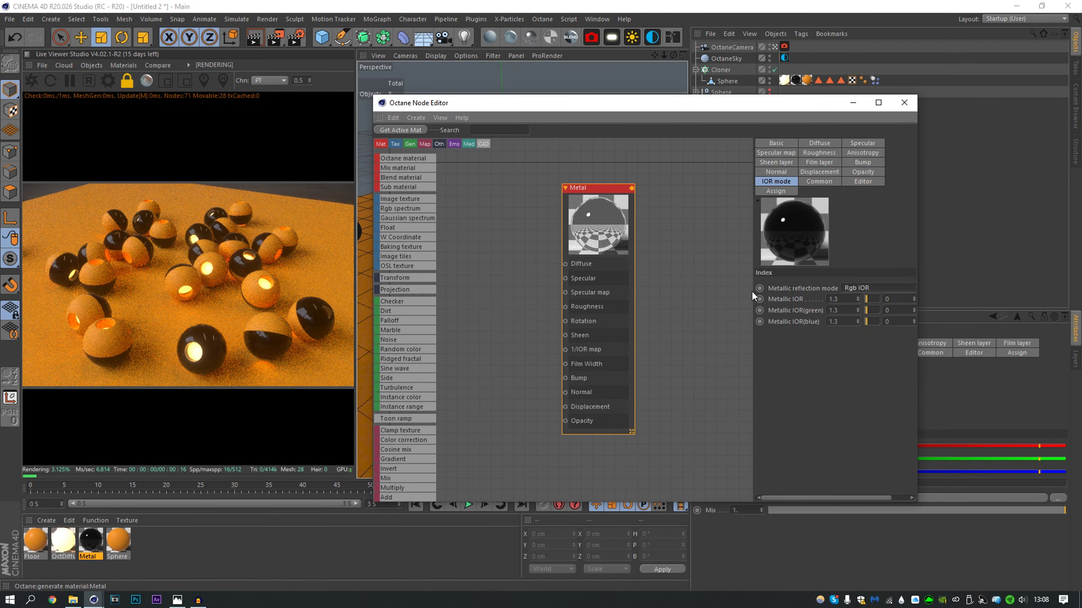
pyautogui.moveTo(753, 292); pyautogui.dragTo(701, 294)
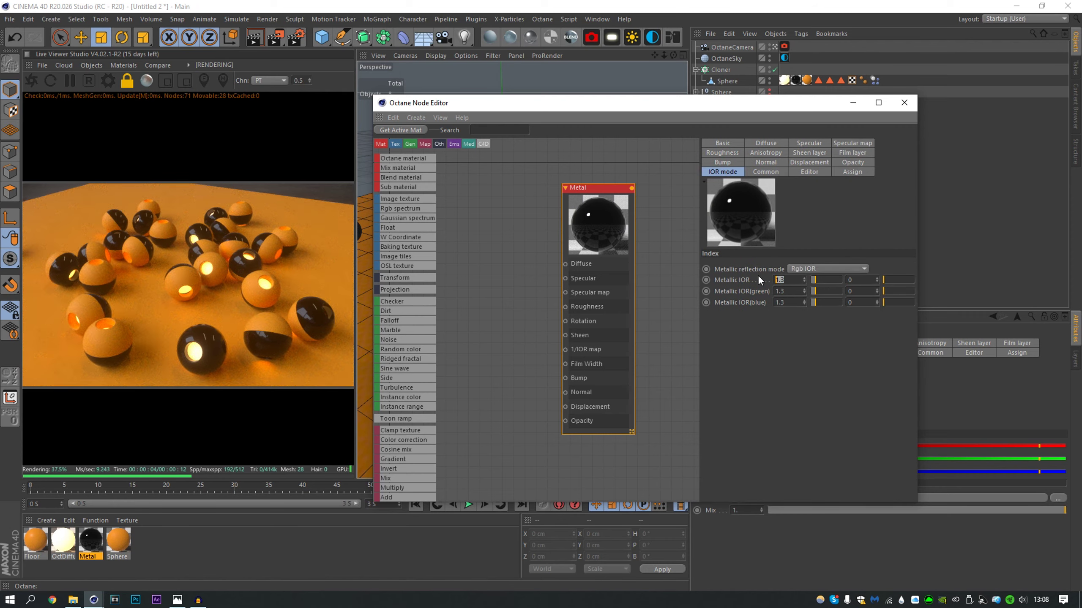
# - Set the Metal material's first Metallic IOR row to 1.3456 and 7.4746
pyautogui.write('34')
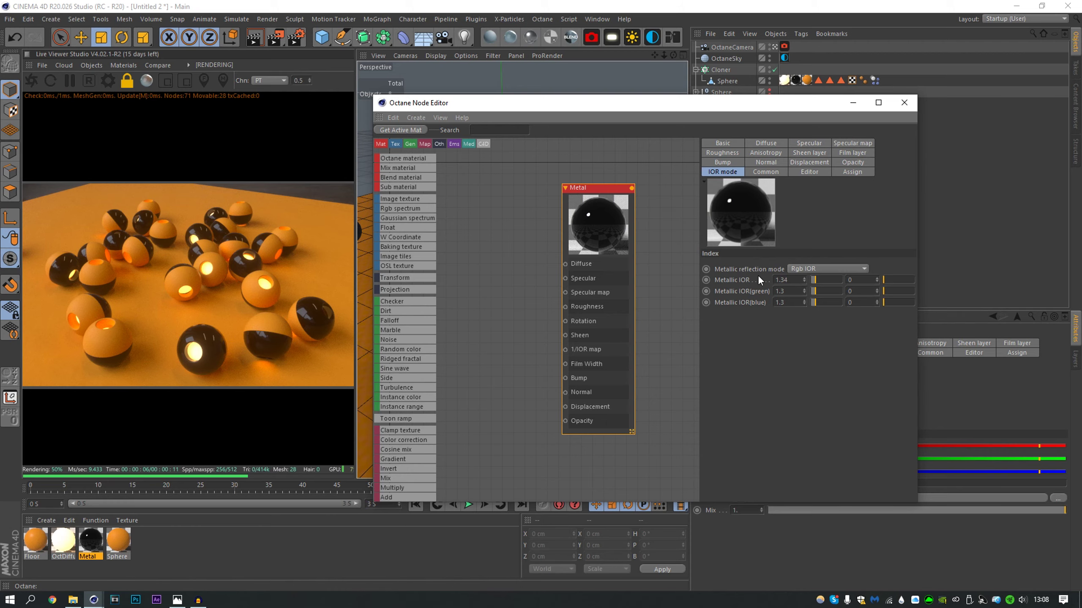
pyautogui.write('56')
pyautogui.press('Tab')
pyautogui.write('7')
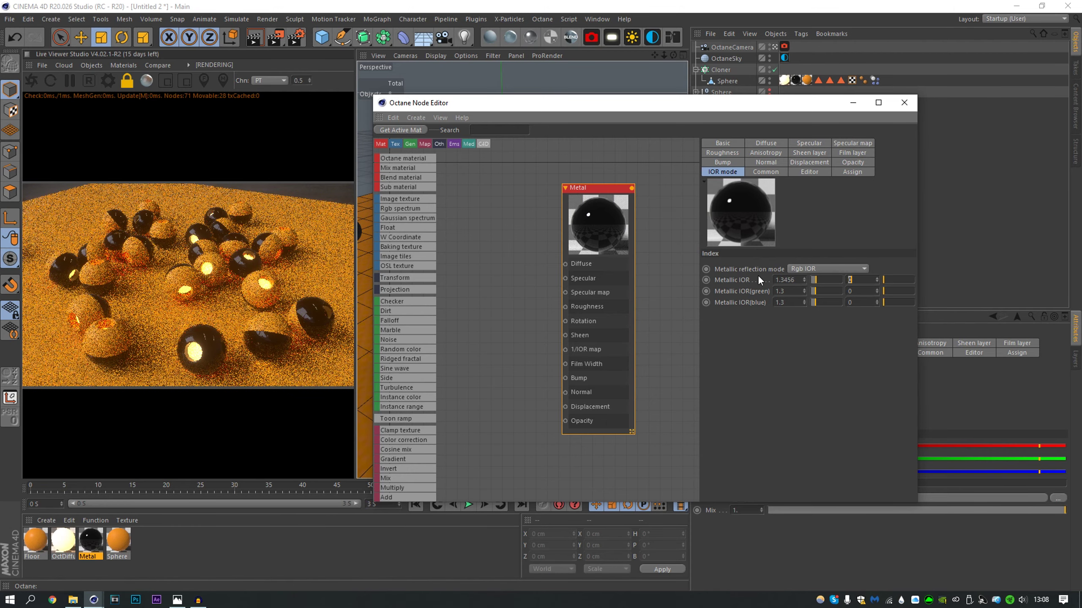
pyautogui.write('.47')
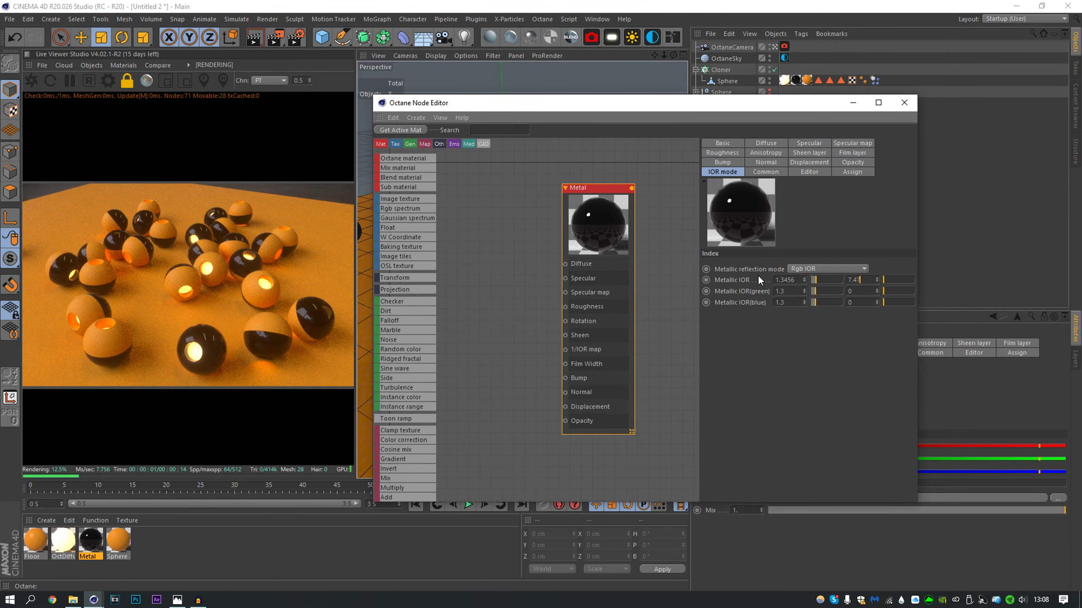
pyautogui.write('46')
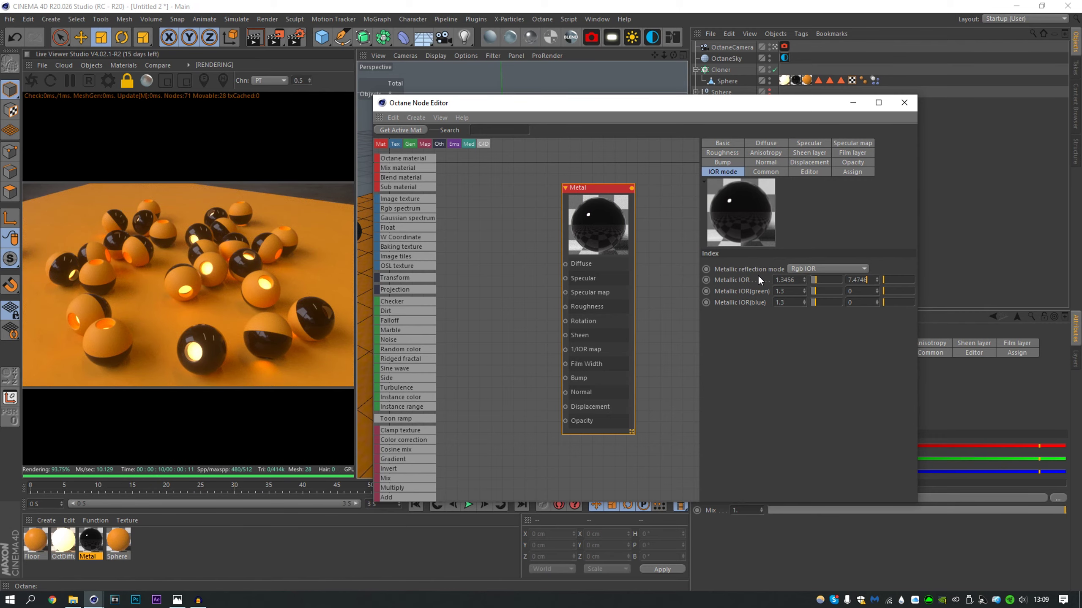
pyautogui.press('Tab')
# - Set the Metal material's green Metallic IOR values to 0.96521 and 6.3995
pyautogui.write('0.')
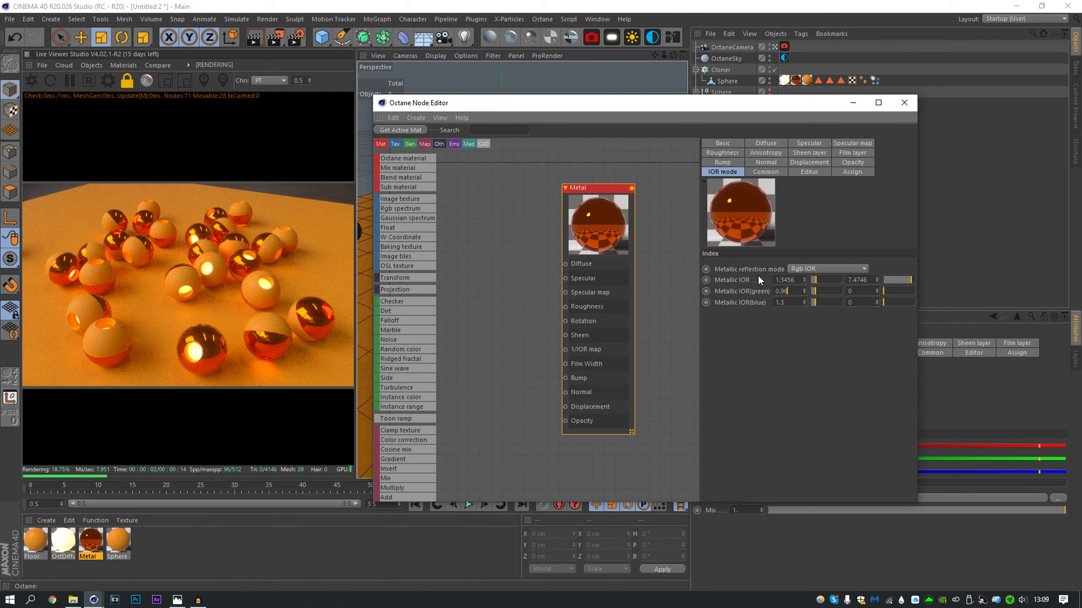
pyautogui.write('96521')
pyautogui.press('Tab')
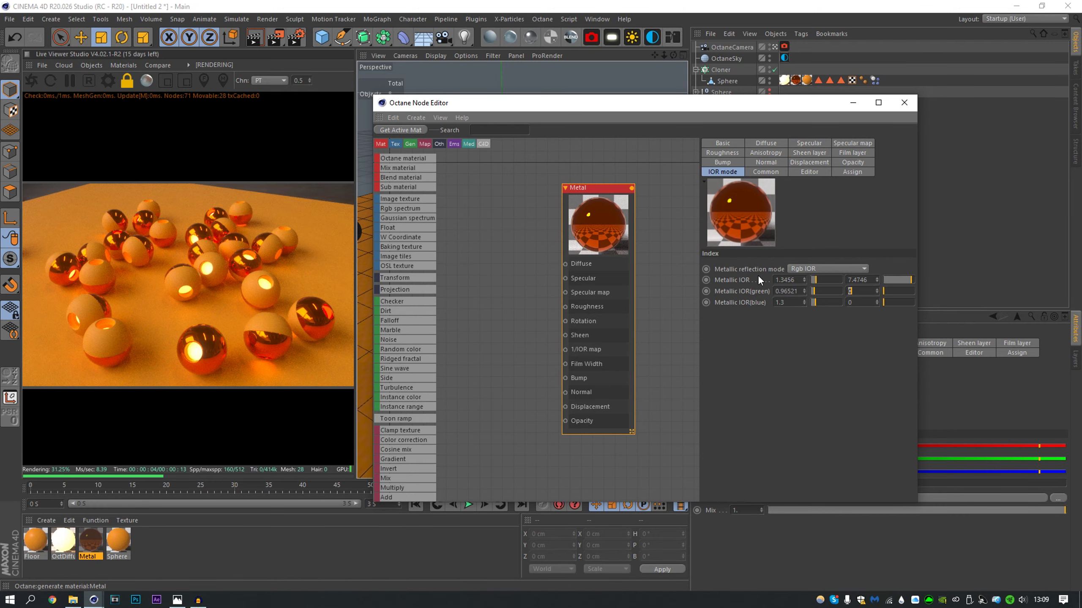
pyautogui.write('6')
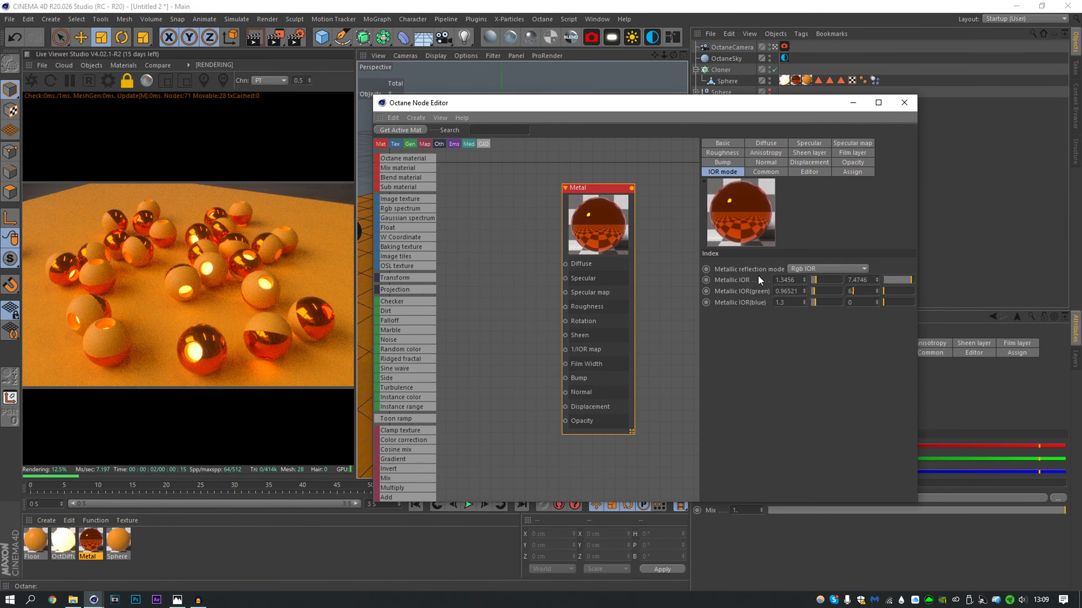
pyautogui.write('.399')
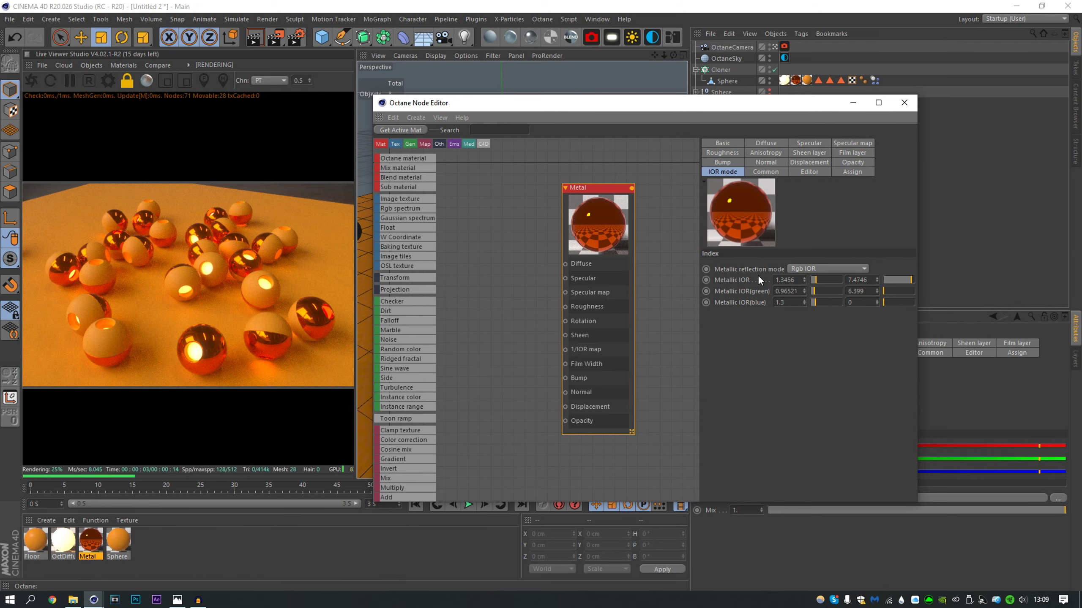
pyautogui.write('5')
pyautogui.press('Tab')
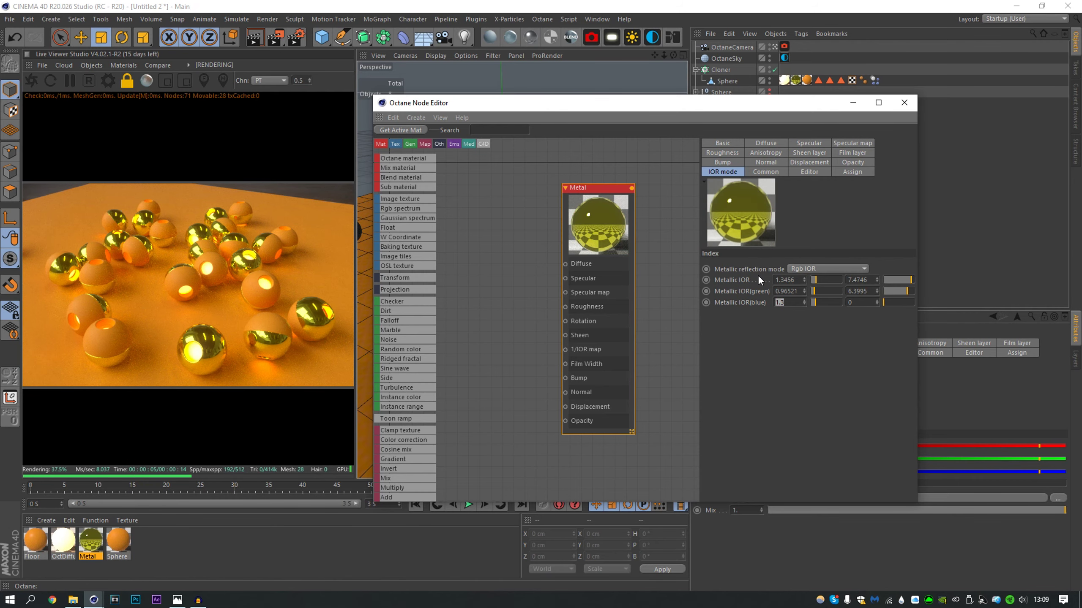
# - Set the Metal material's blue Metallic IOR values to 0.61722 and 5.3031
pyautogui.write('0.617')
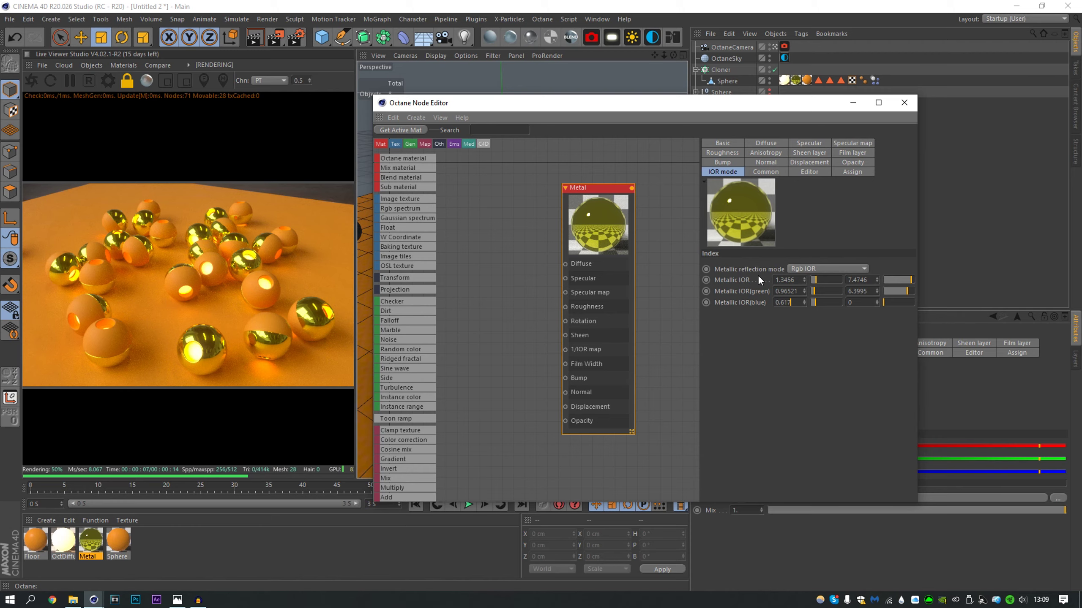
pyautogui.write('22')
pyautogui.press('Tab')
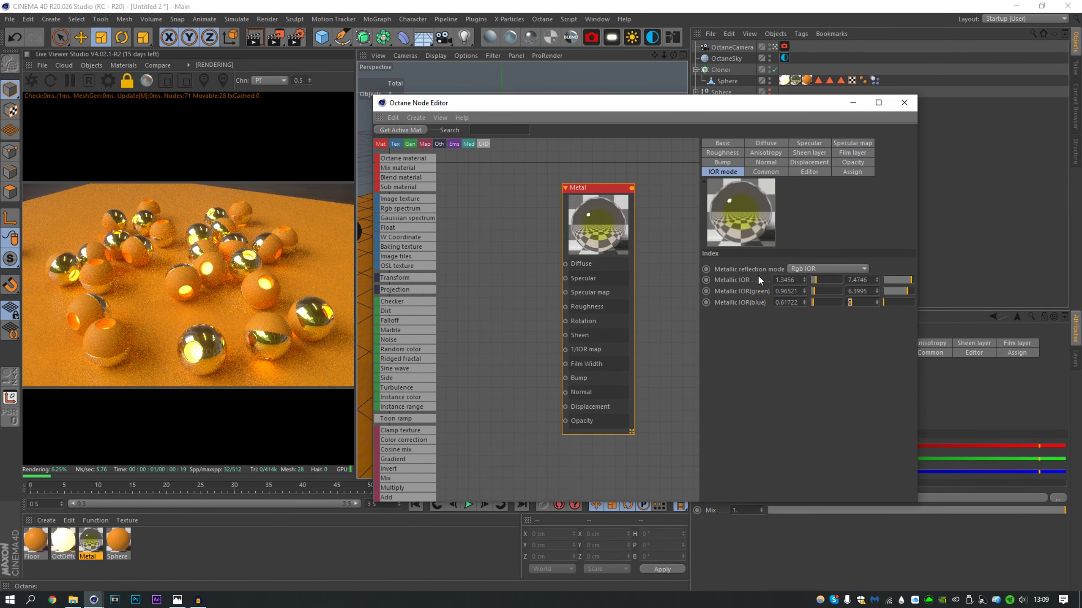
pyautogui.write('5')
pyautogui.press('BackSpace')
pyautogui.write('.3031')
pyautogui.press('Return')
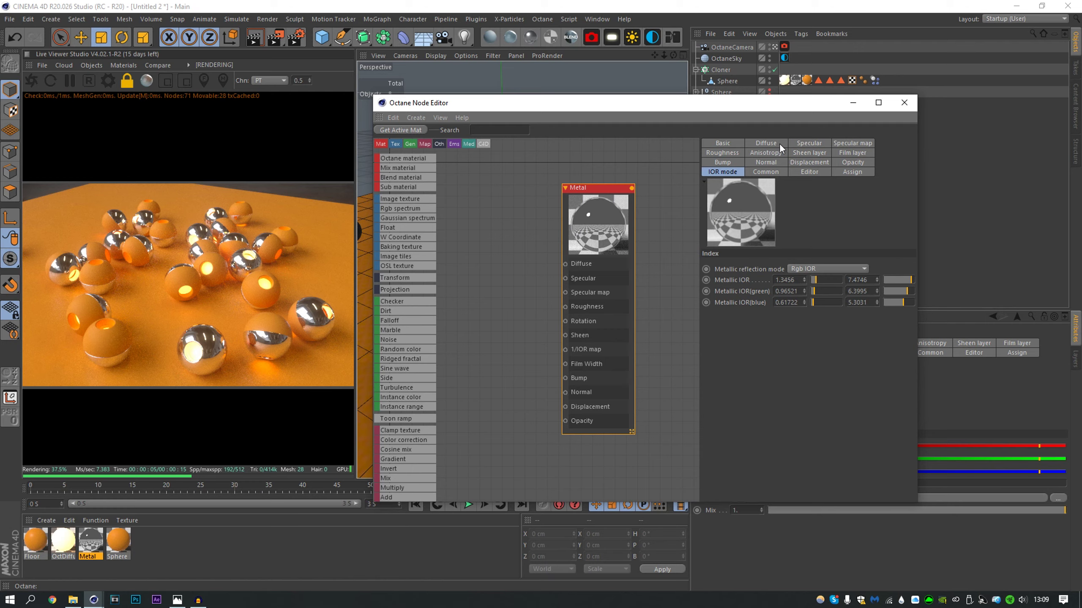
# - Add a Noise texture node and connect it to the Metal material's Roughness input
pyautogui.click(722, 143)
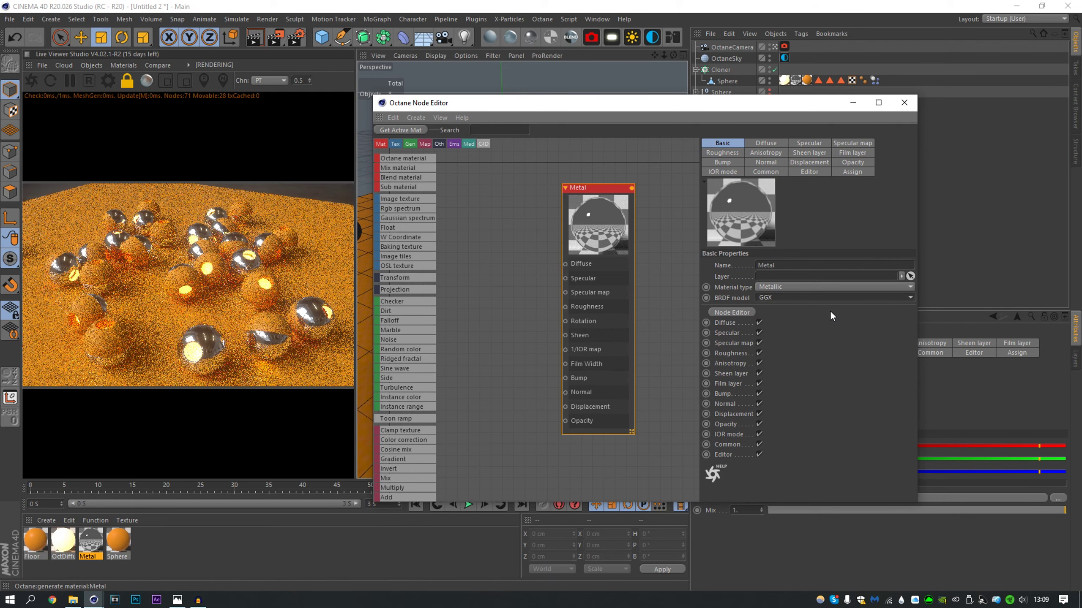
pyautogui.moveTo(613, 278); pyautogui.dragTo(630, 261)
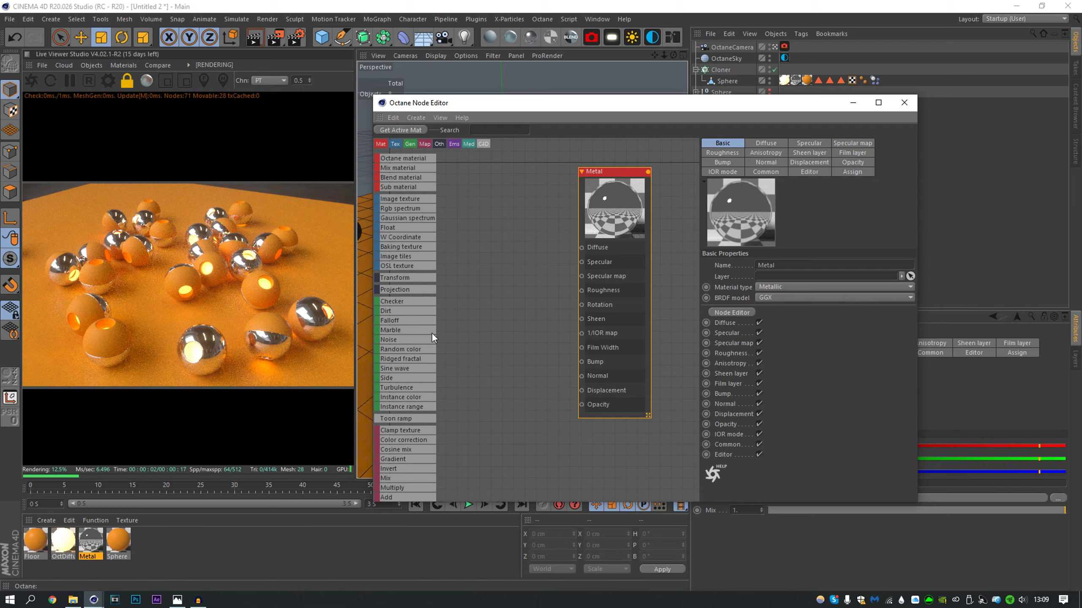
pyautogui.moveTo(403, 339); pyautogui.dragTo(581, 290)
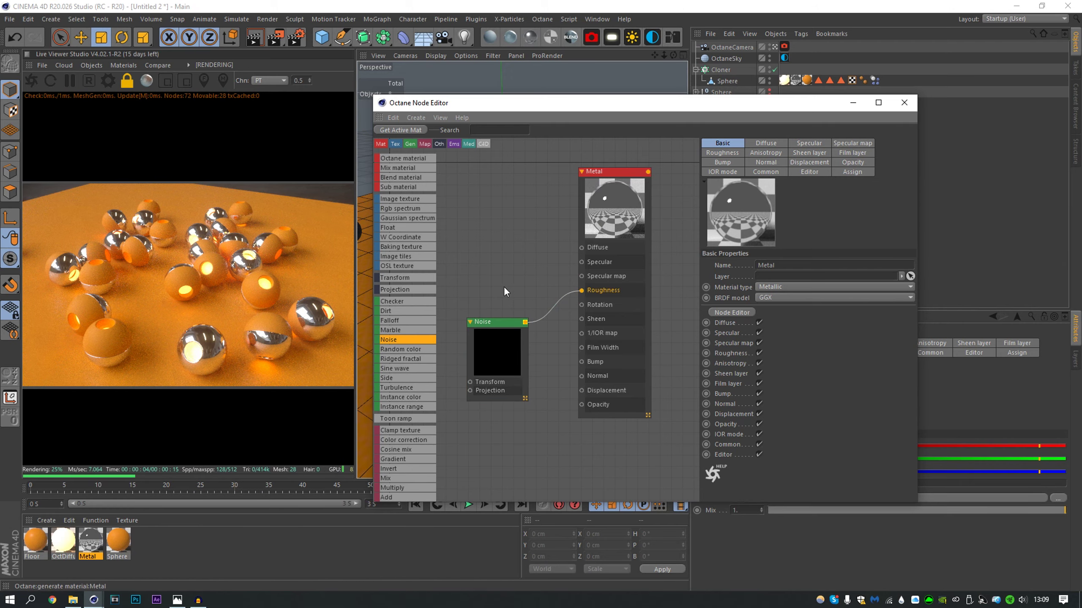
# - Give the Noise node its own UVW Transform and Texture Projection nodes
pyautogui.click(729, 233)
pyautogui.click(729, 243)
pyautogui.moveTo(537, 201); pyautogui.dragTo(412, 350)
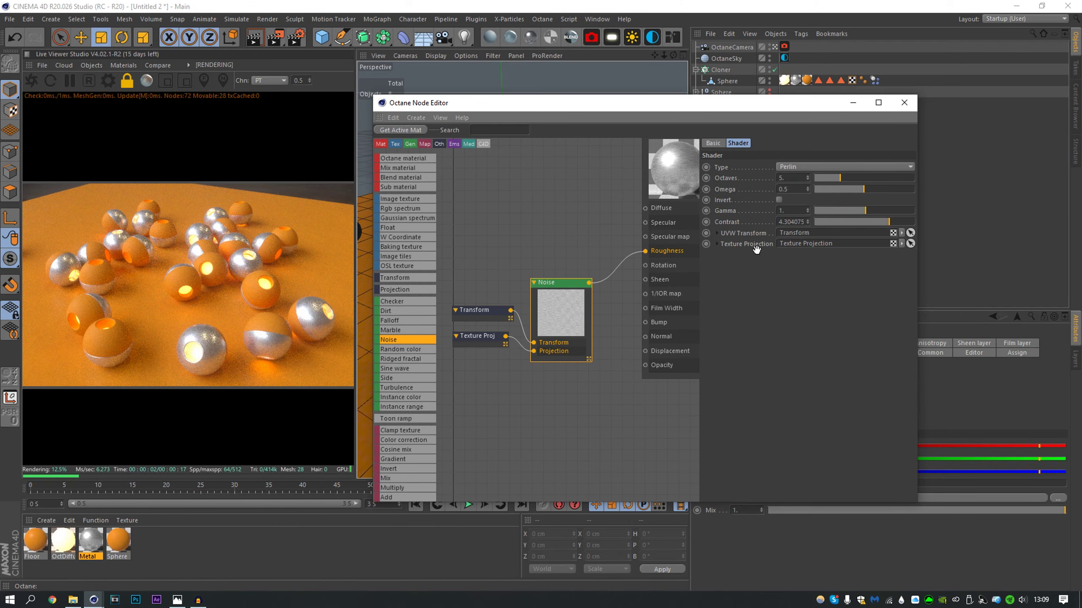
# - Set the Noise node's gamma to about 1.534 and its omega to about 0.159
pyautogui.moveTo(867, 210)
pyautogui.mouseDown()
pyautogui.moveTo(878, 210)
pyautogui.moveTo(860, 212)
pyautogui.mouseUp()
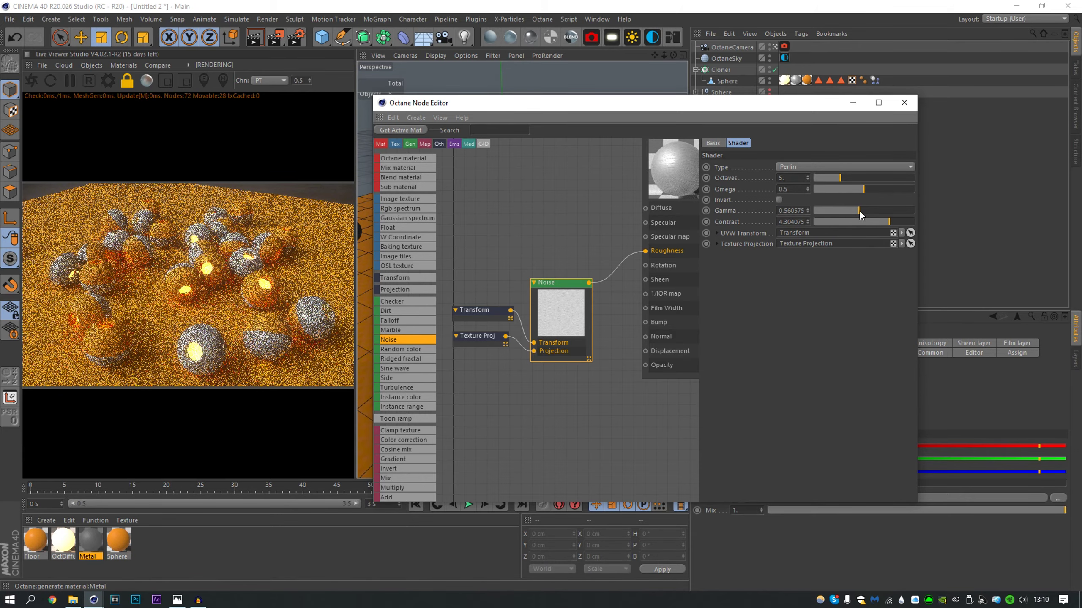
pyautogui.moveTo(855, 210); pyautogui.dragTo(876, 212)
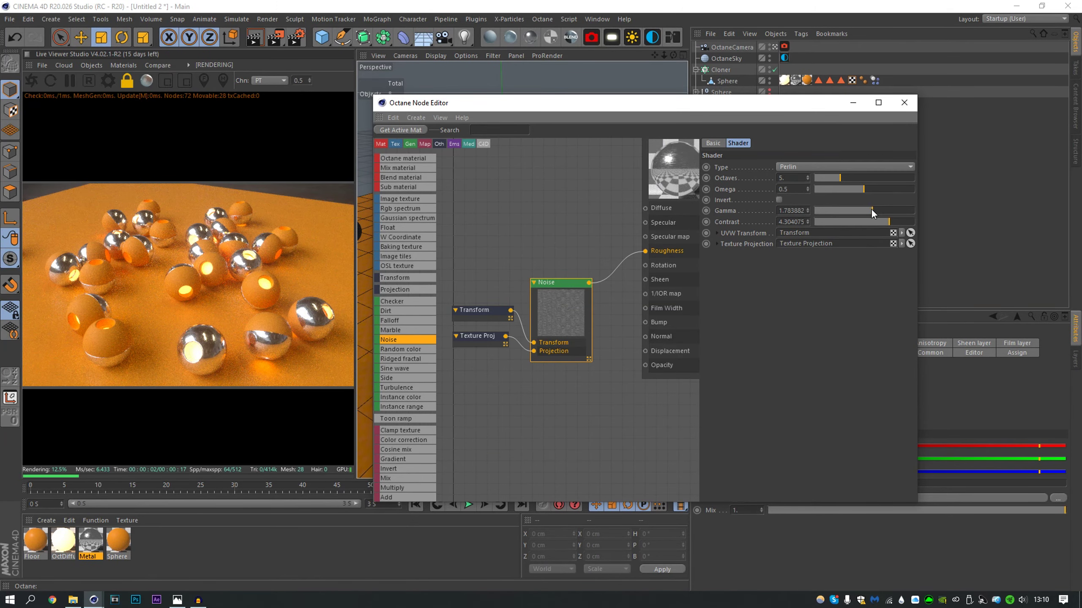
pyautogui.click(472, 315)
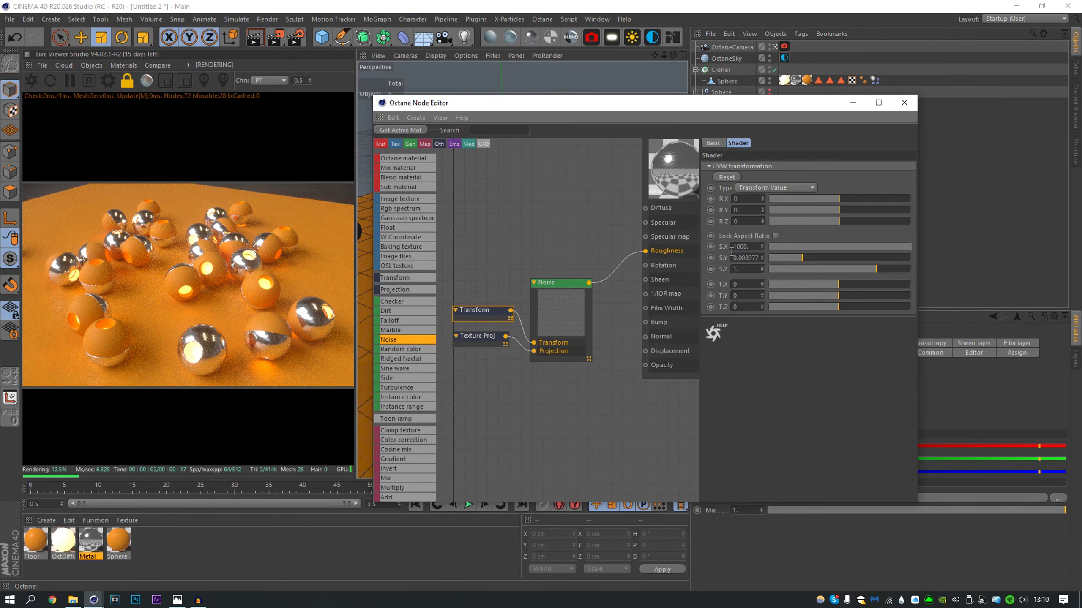
pyautogui.click(556, 311)
pyautogui.moveTo(865, 191)
pyautogui.mouseDown()
pyautogui.moveTo(892, 190)
pyautogui.moveTo(829, 190)
pyautogui.moveTo(870, 210)
pyautogui.mouseUp()
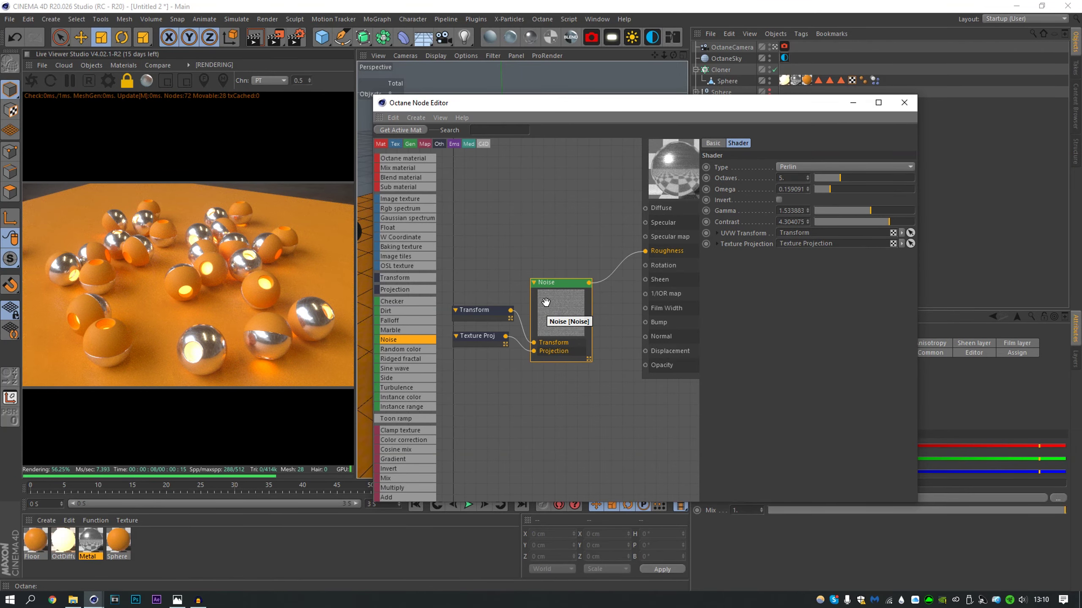
# - Set the Noise node's contrast to about 1.013 and close the node editor
pyautogui.click(884, 219)
pyautogui.click(874, 220)
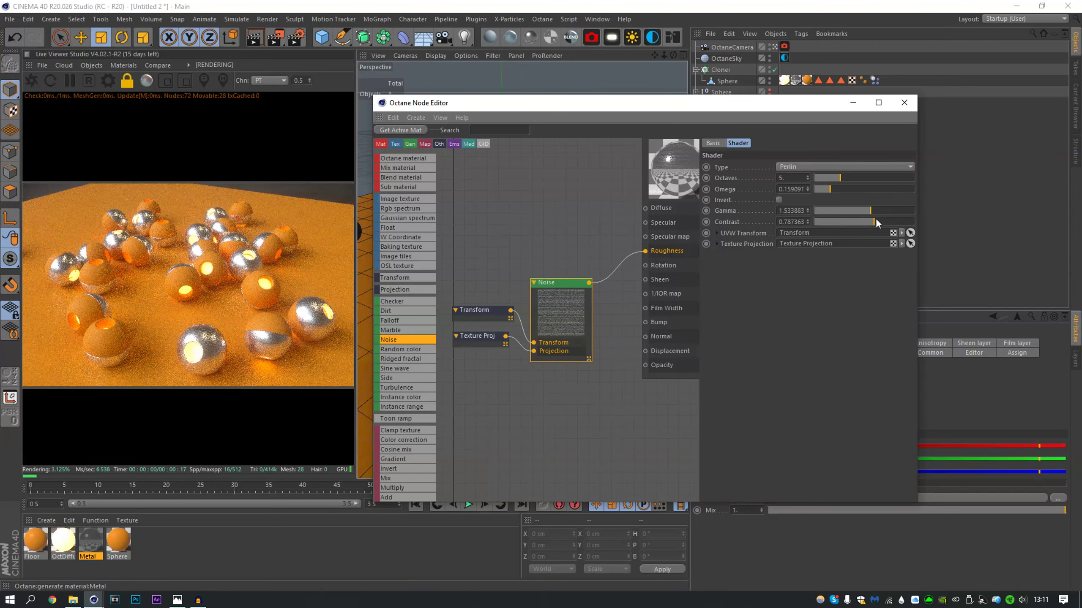
pyautogui.moveTo(876, 222); pyautogui.dragTo(878, 223)
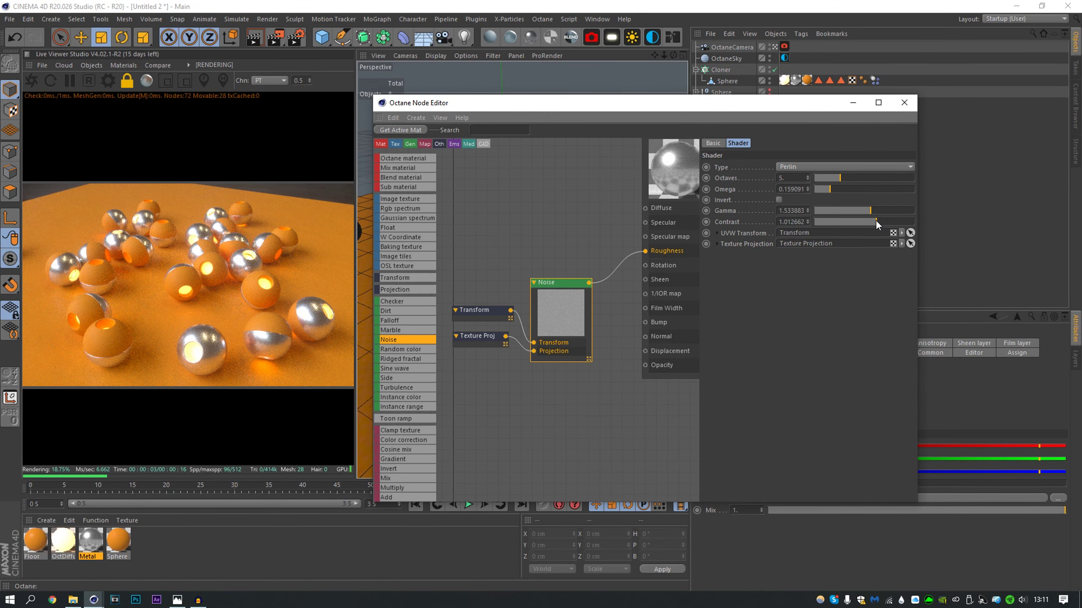
pyautogui.click(904, 102)
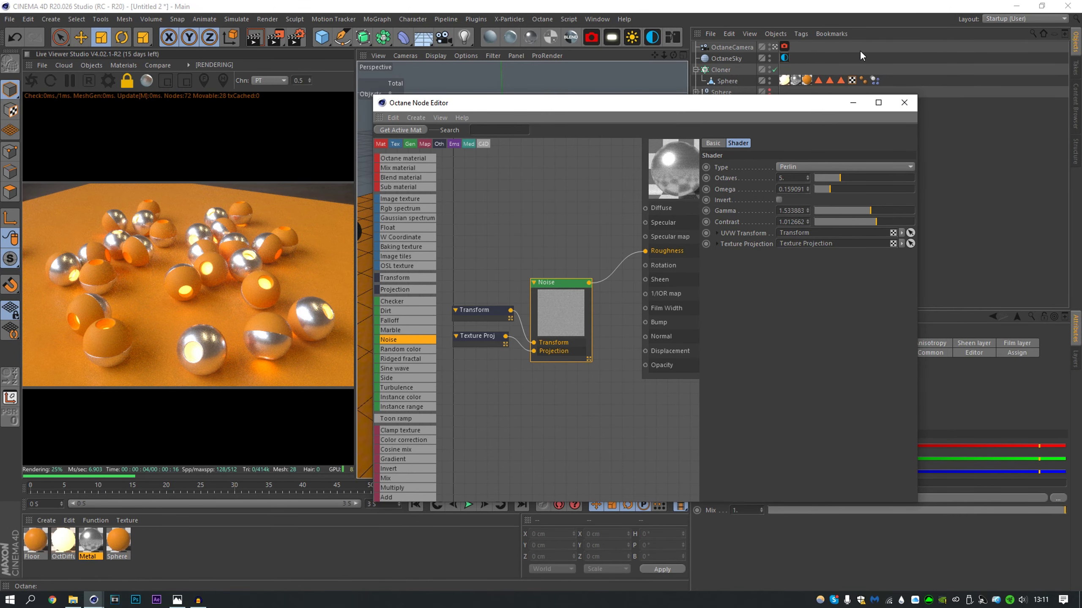
# - Reframe the camera closer to the spheres and lower the power of the OctaneSky environment
pyautogui.click(861, 48)
pyautogui.moveTo(554, 256)
pyautogui.keyDown('alt'); pyautogui.mouseDown()
pyautogui.moveTo(576, 262)
pyautogui.moveTo(548, 252)
pyautogui.moveTo(551, 227)
pyautogui.moveTo(546, 243)
pyautogui.mouseUp(); pyautogui.keyUp('alt')
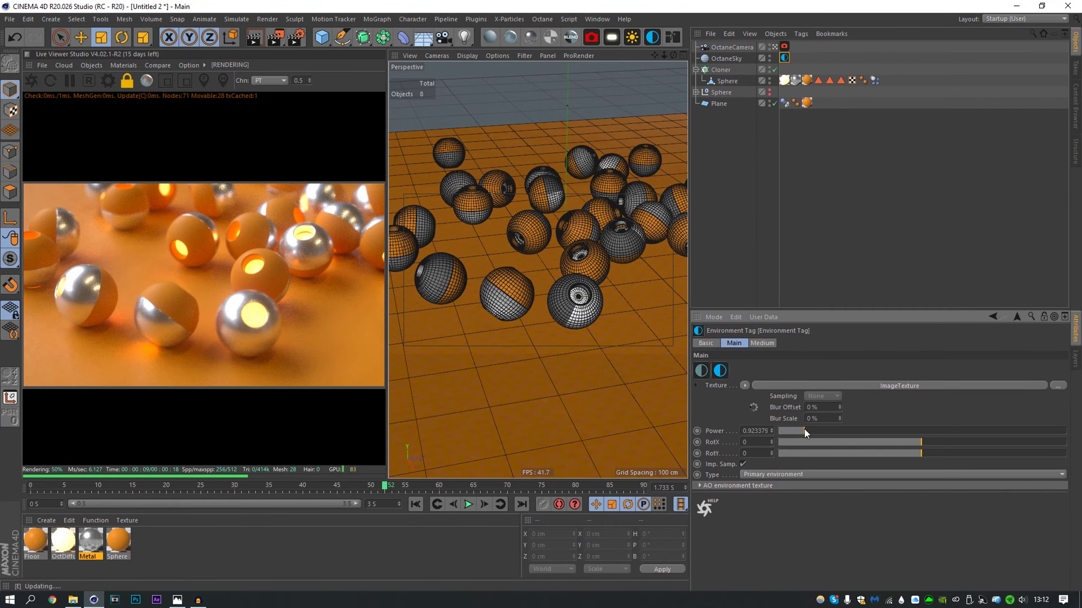
pyautogui.moveTo(804, 427); pyautogui.dragTo(786, 432)
pyautogui.click(731, 183)
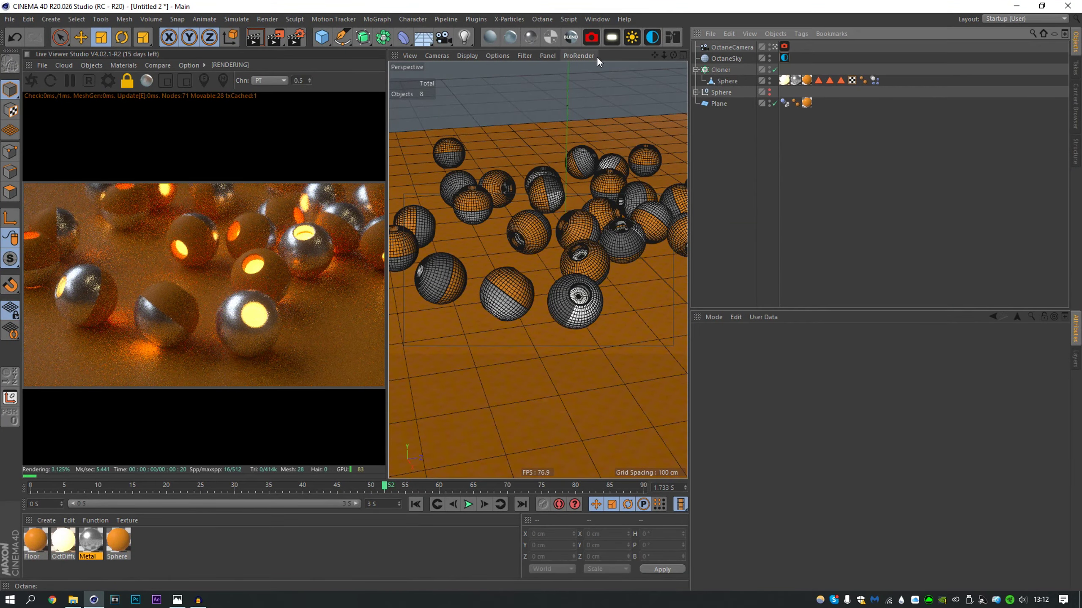
# - Add an Octane area light, leave the camera view, and move the light to one side of the floor plane
pyautogui.click(610, 37)
pyautogui.click(774, 59)
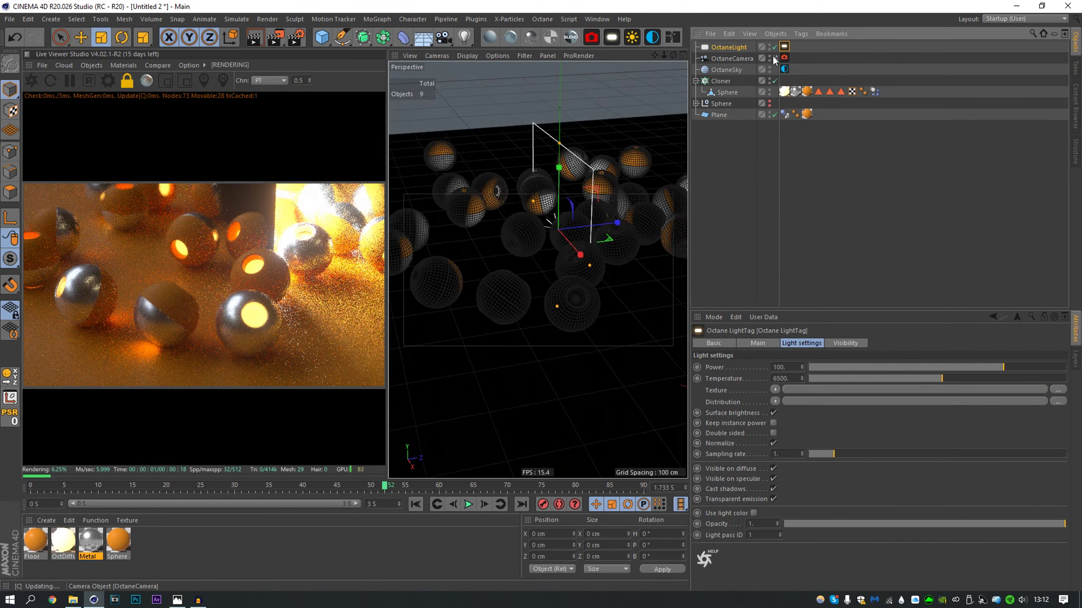
pyautogui.scroll(-5, 501, 258)
pyautogui.keyDown('alt'); pyautogui.moveTo(500, 300); pyautogui.dragTo(415, 298); pyautogui.keyUp('alt')
pyautogui.press('e')
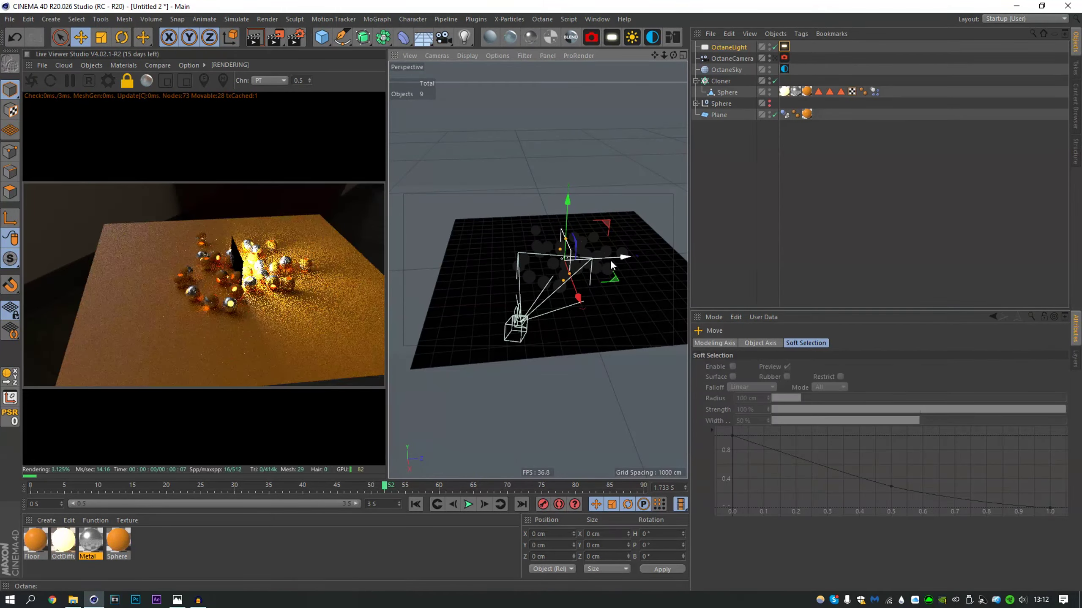
pyautogui.moveTo(583, 258); pyautogui.dragTo(503, 219)
# - Place a duplicate area light with heading -90° behind the spheres at about X -638, Y 84, Z -9 cm, and return to the camera view
pyautogui.press('r')
pyautogui.press('e')
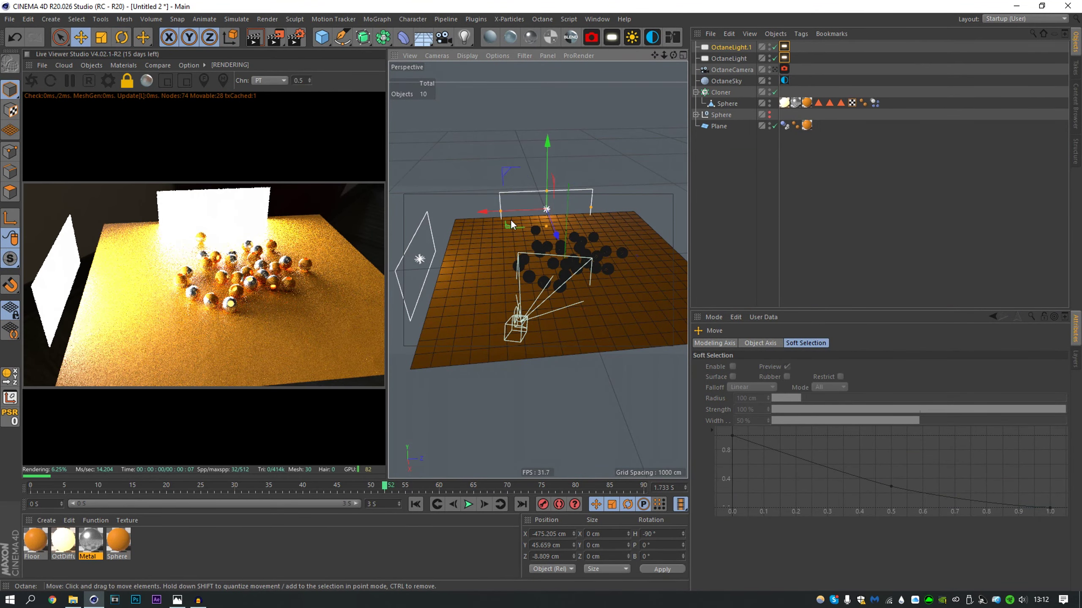
pyautogui.moveTo(546, 172); pyautogui.dragTo(545, 157)
pyautogui.click(774, 70)
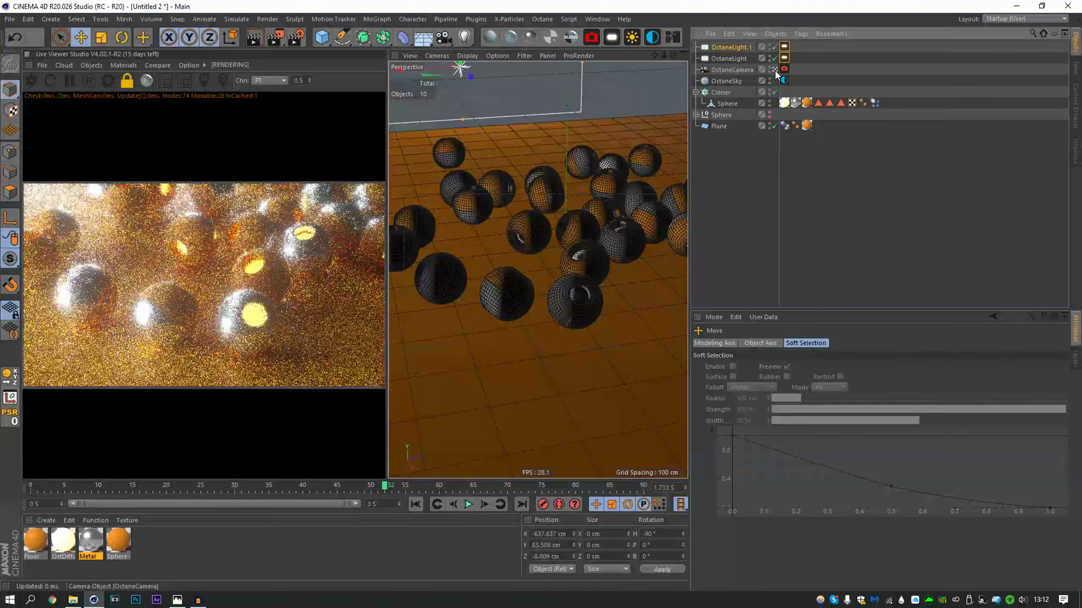
# - Reduce the power of both Octane area lights together
pyautogui.click(784, 47)
pyautogui.keyDown('shift'); pyautogui.click(785, 56); pyautogui.keyUp('shift')
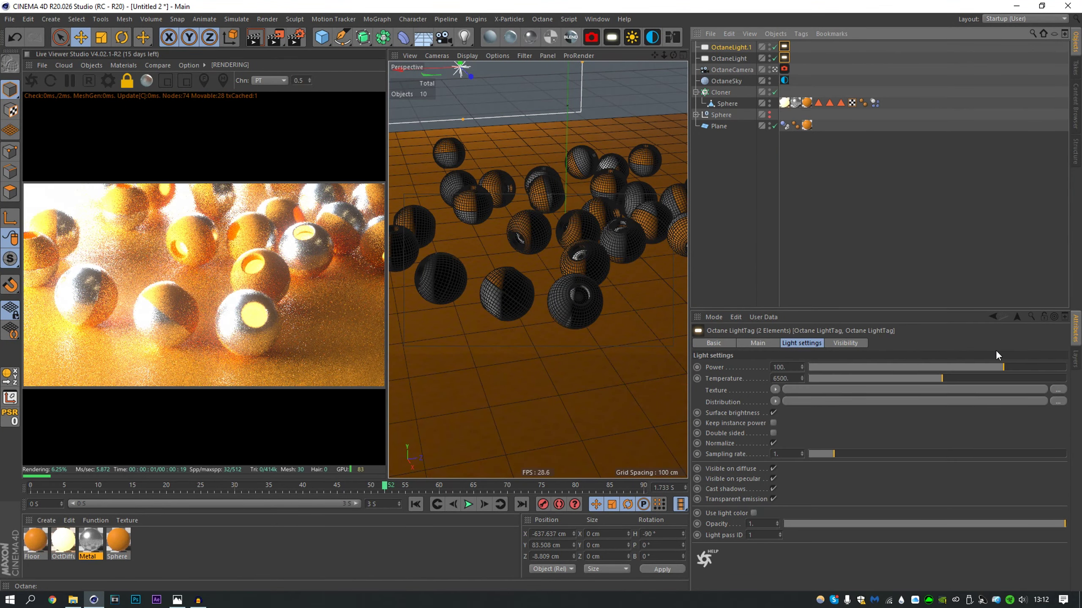
pyautogui.click(862, 134)
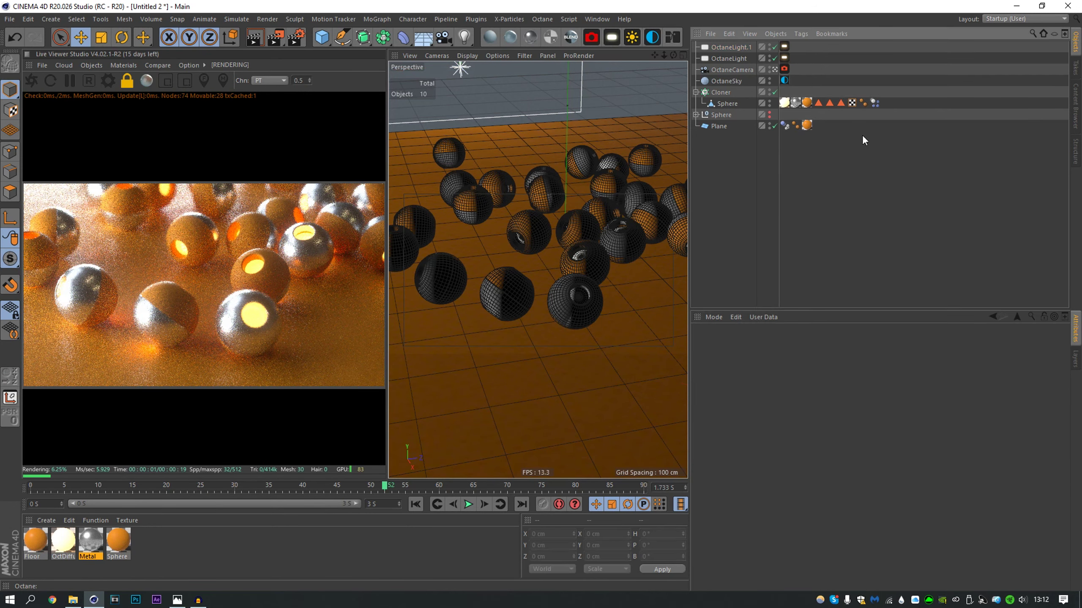
# - Raise the OctaneSky environment's power to about 0.668
pyautogui.click(784, 80)
pyautogui.moveTo(787, 434); pyautogui.dragTo(796, 434)
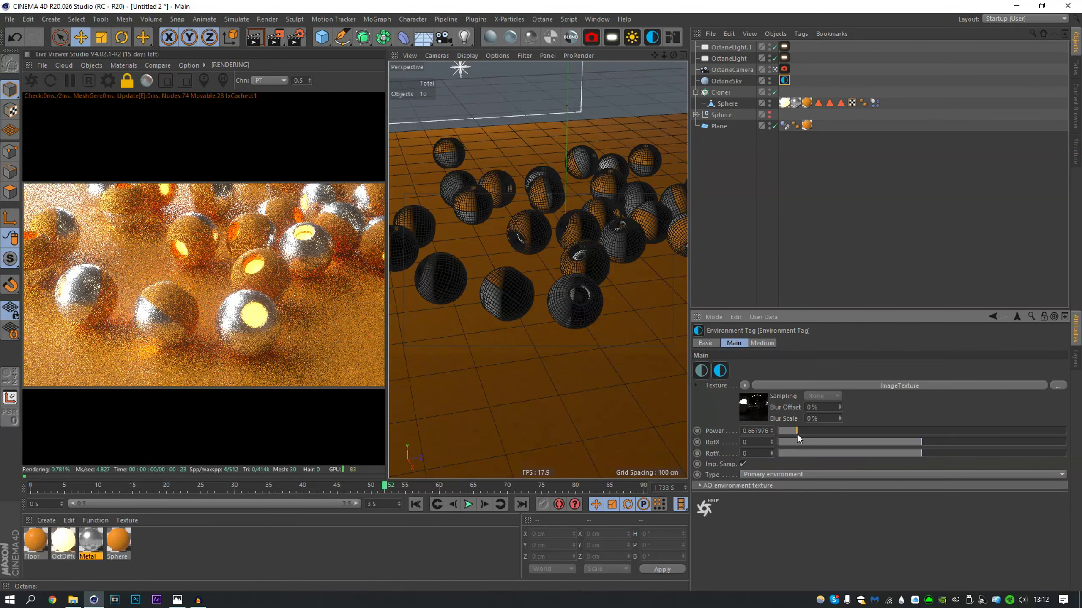
pyautogui.click(776, 222)
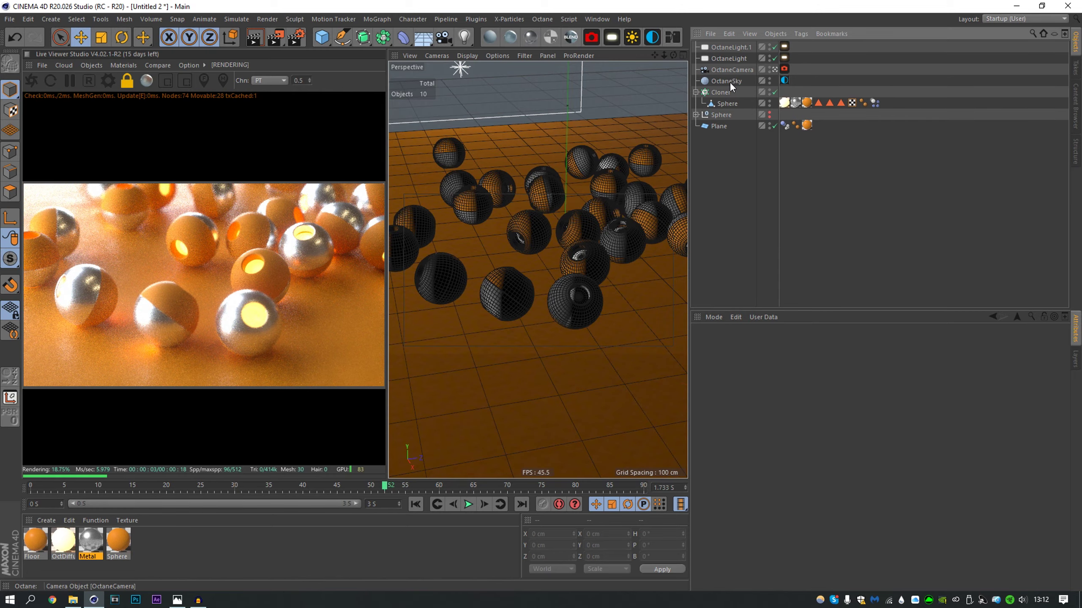
# - Orbit the OctaneCamera to a new angle on the spheres and pick the camera focus on a central sphere in the live render
pyautogui.click(731, 69)
pyautogui.keyDown('alt'); pyautogui.moveTo(551, 224); pyautogui.dragTo(541, 245); pyautogui.keyUp('alt')
pyautogui.click(204, 80)
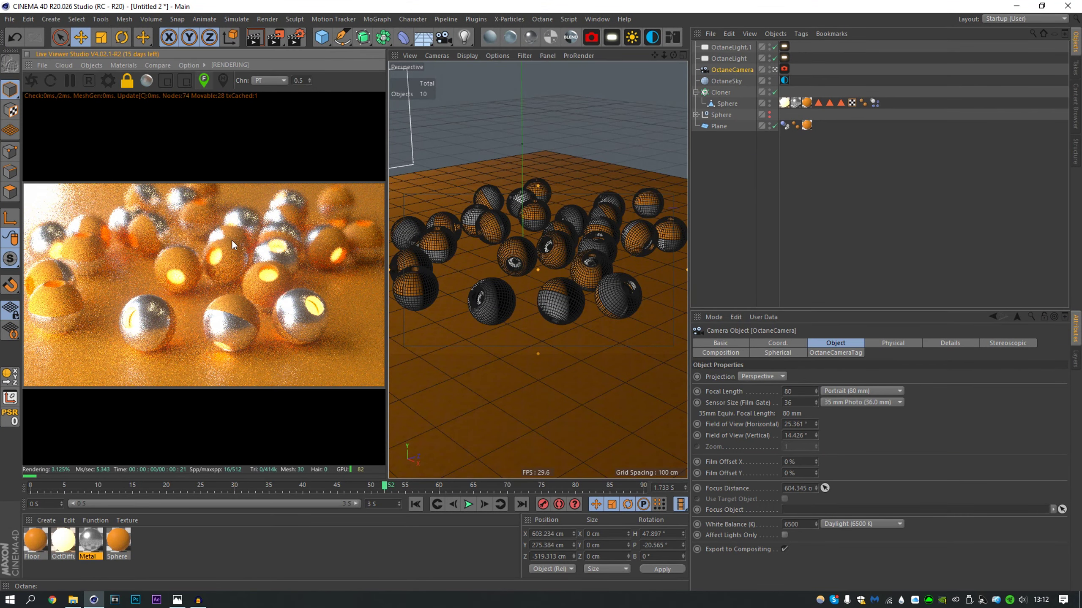
pyautogui.click(230, 245)
pyautogui.click(204, 81)
pyautogui.click(786, 222)
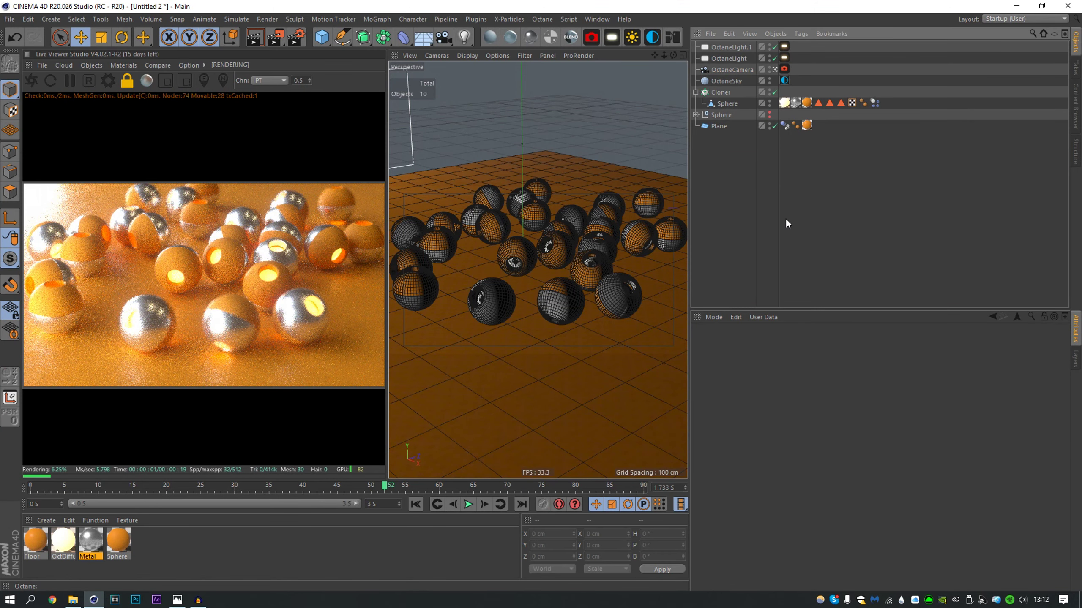
# - Create an Octane specular material and, at frame 0, duplicate the Sphere inside the Cloner
pyautogui.click(551, 40)
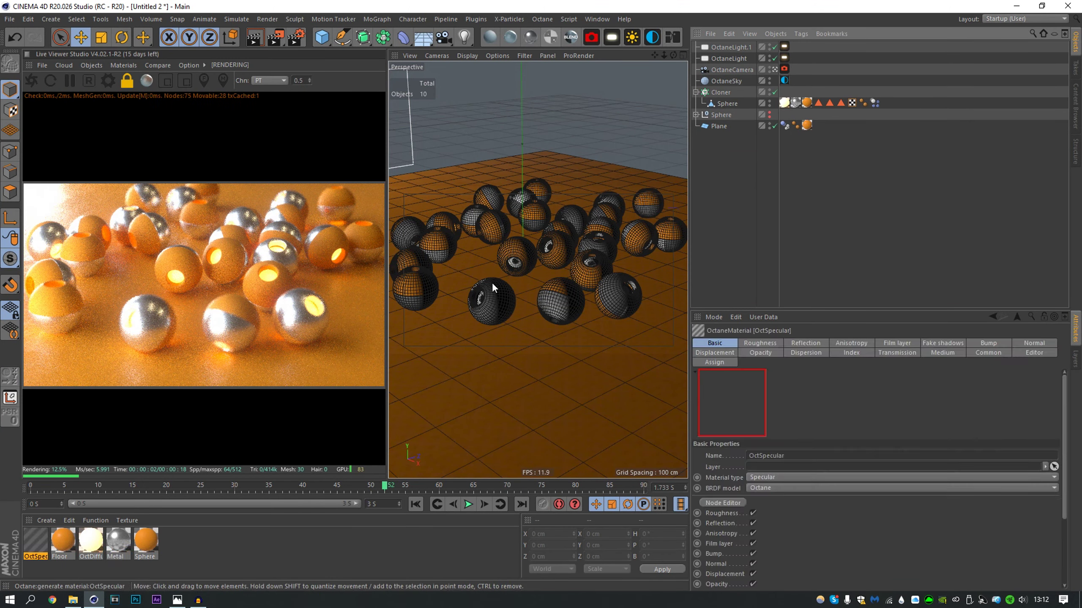
pyautogui.click(721, 92)
pyautogui.click(727, 104)
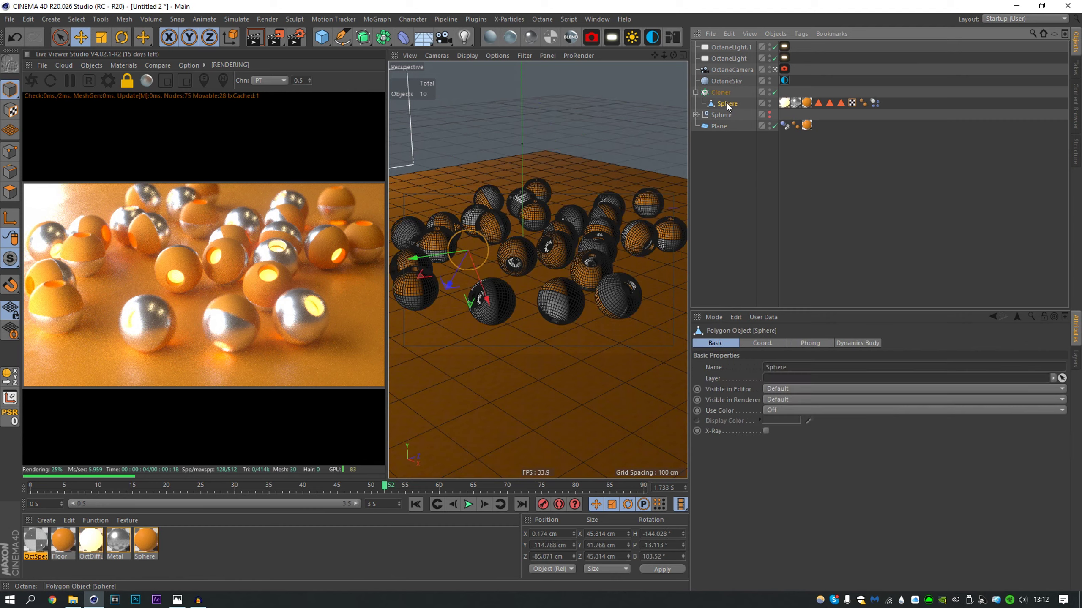
pyautogui.click(415, 504)
pyautogui.keyDown('ctrl'); pyautogui.moveTo(729, 104); pyautogui.dragTo(729, 98); pyautogui.keyUp('ctrl')
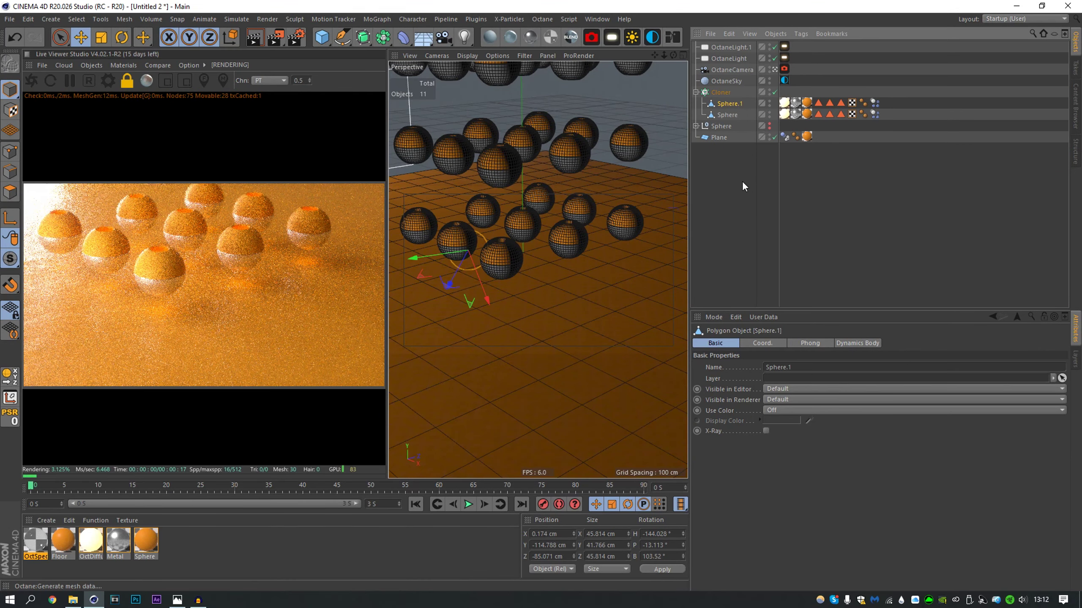
# - Replace the metal material on Sphere.1 with the OctSpecular material and play the simulation to about frame 63
pyautogui.click(744, 186)
pyautogui.click(44, 546)
pyautogui.moveTo(45, 550); pyautogui.dragTo(795, 114)
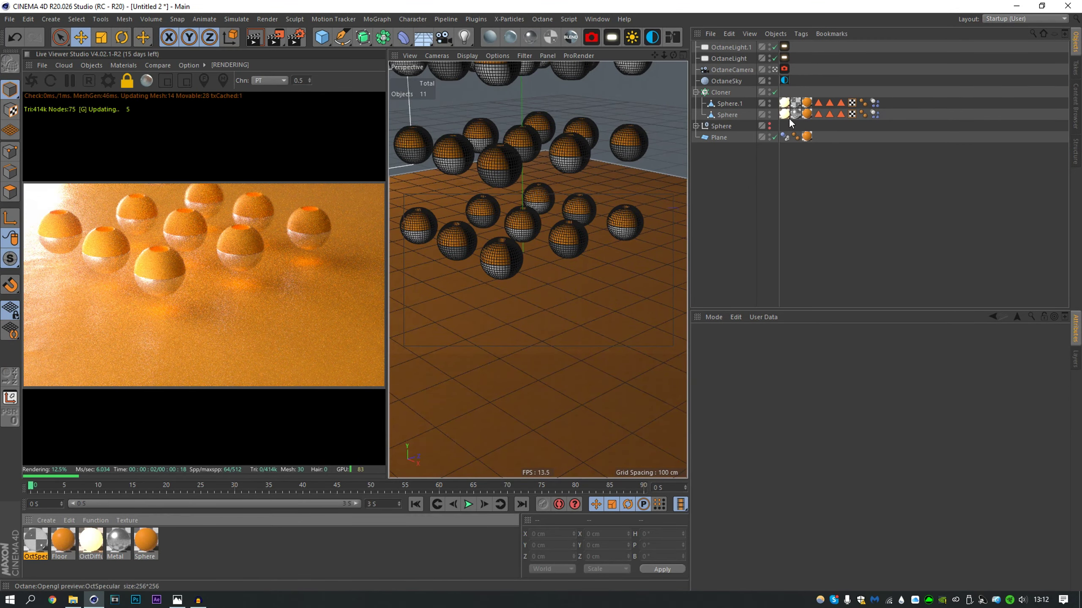
pyautogui.click(471, 504)
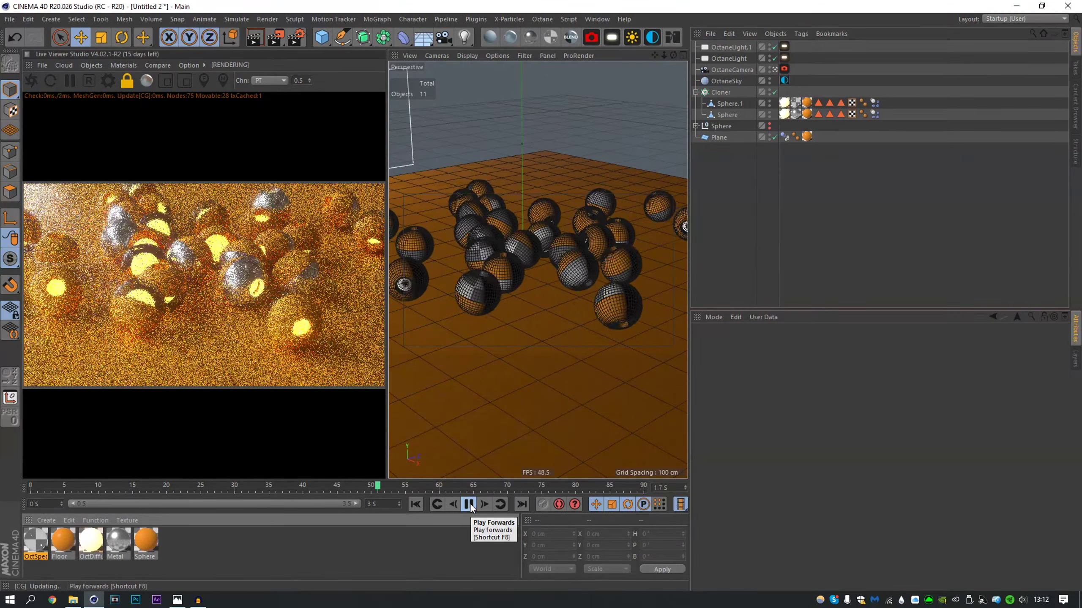
pyautogui.click(469, 504)
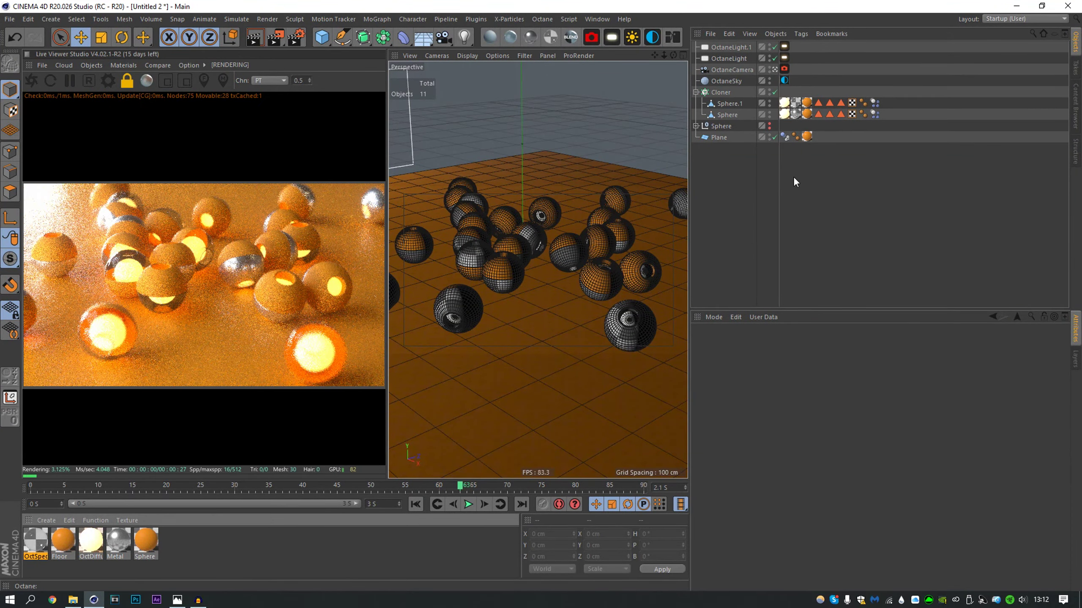
# - Set the OctSpecular material's index to 1.52 in the Octane Node Editor and open its fake shadows settings
pyautogui.click(731, 103)
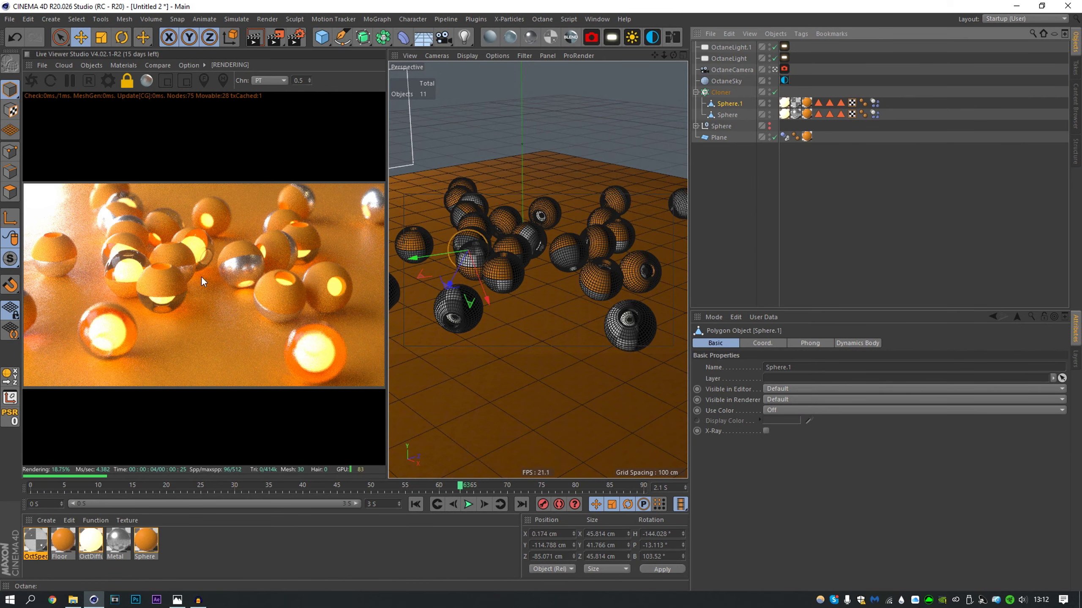
pyautogui.click(36, 550)
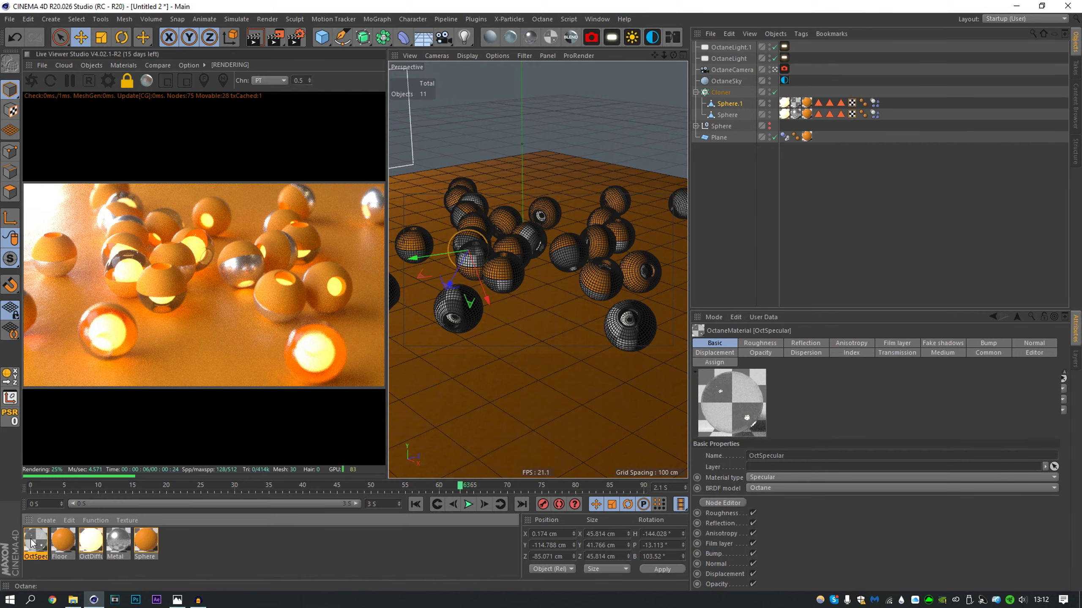
pyautogui.click(672, 37)
pyautogui.moveTo(520, 188); pyautogui.dragTo(671, 99)
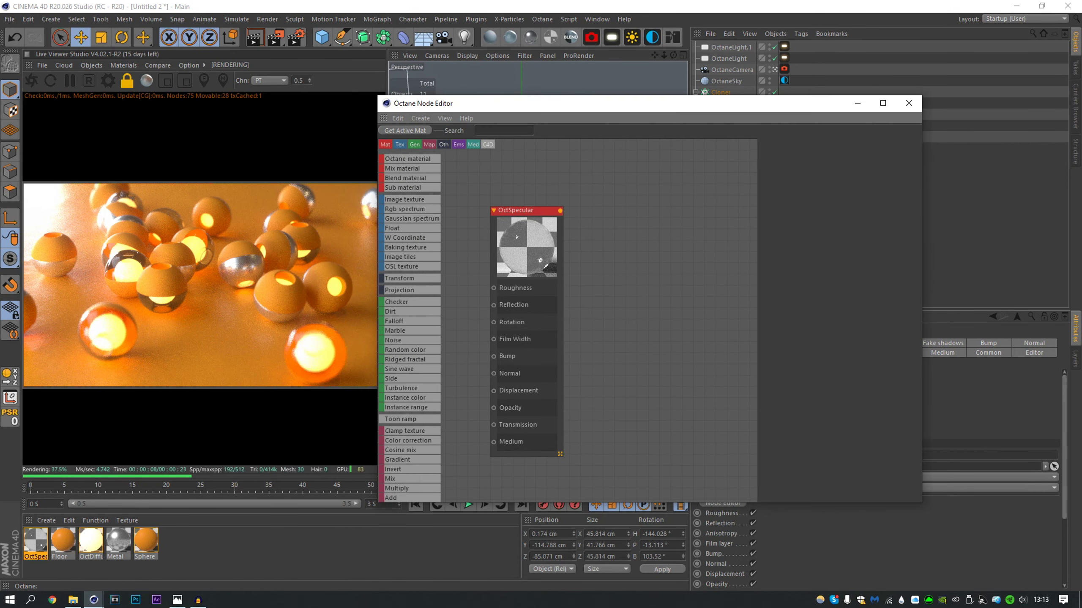
pyautogui.click(871, 172)
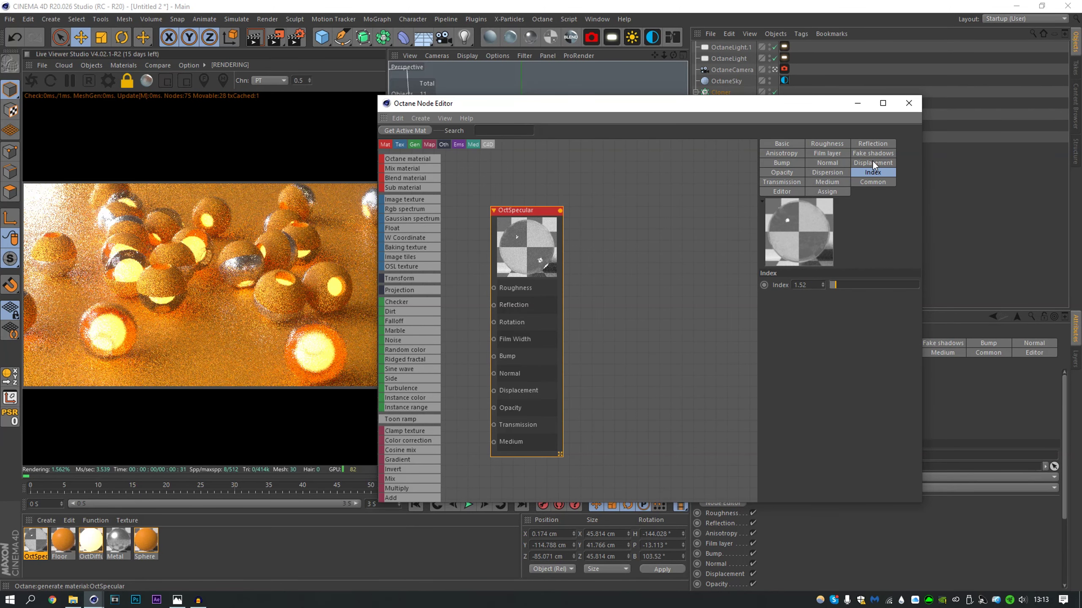
pyautogui.click(873, 154)
# - Tint the OctSpecular material's transmission color light orange, about R 0.9, G 0.674, B 0.485
pyautogui.click(781, 182)
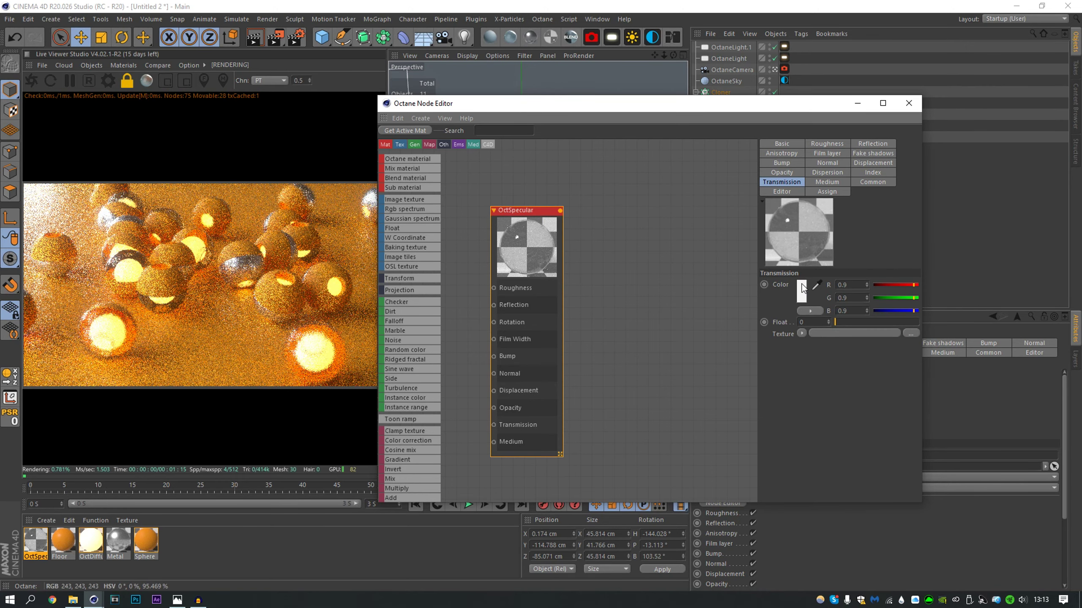
pyautogui.click(761, 296)
pyautogui.moveTo(761, 296); pyautogui.dragTo(815, 295)
pyautogui.click(793, 324)
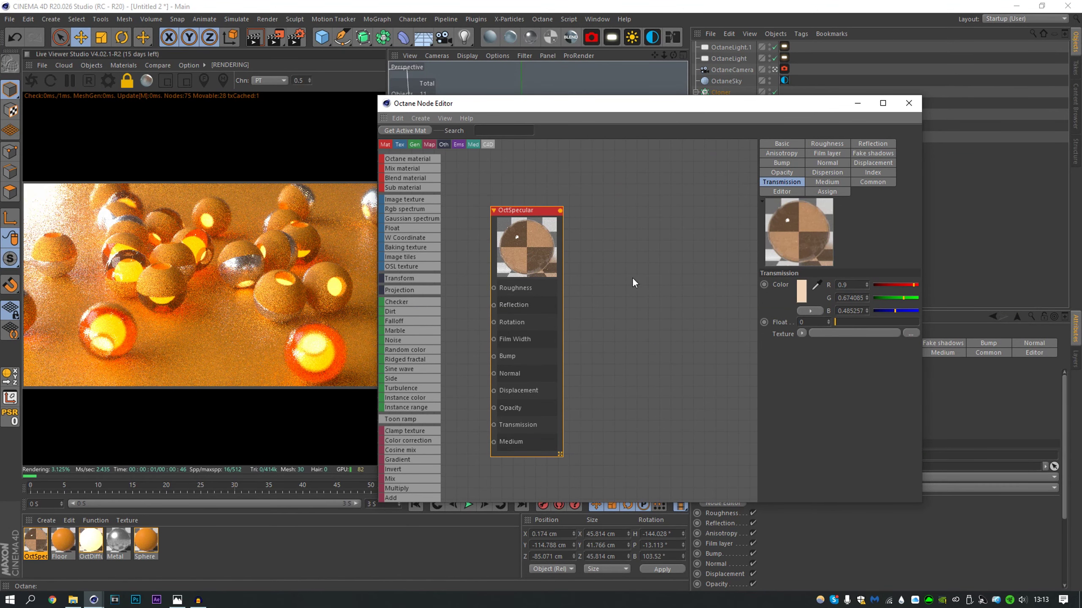
# - Set the OctSpecular material's roughness float to 0.08 and close the node editor
pyautogui.click(827, 144)
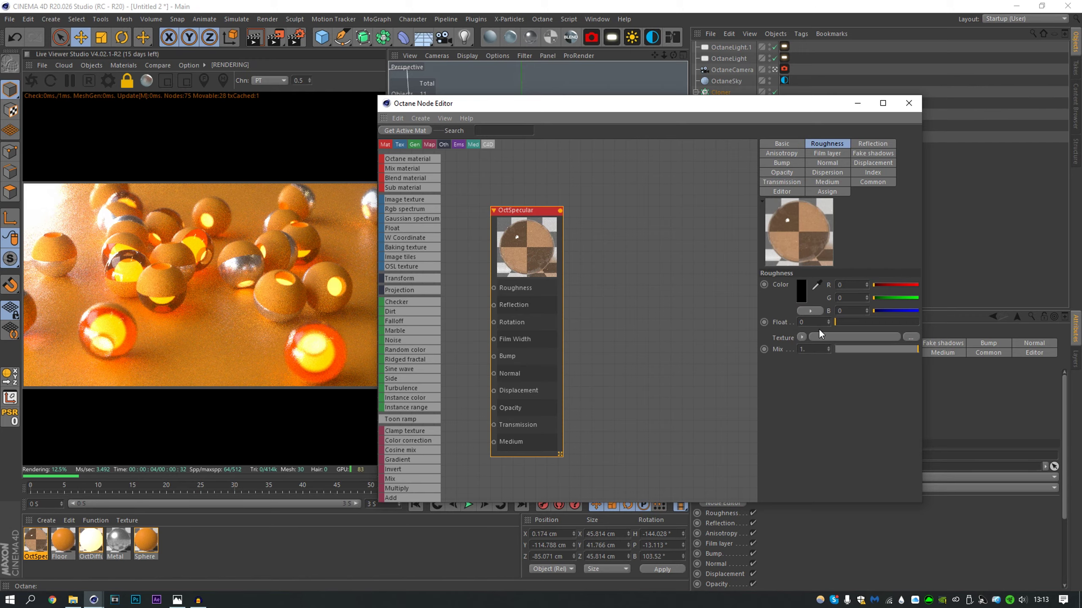
pyautogui.moveTo(828, 322); pyautogui.dragTo(830, 318)
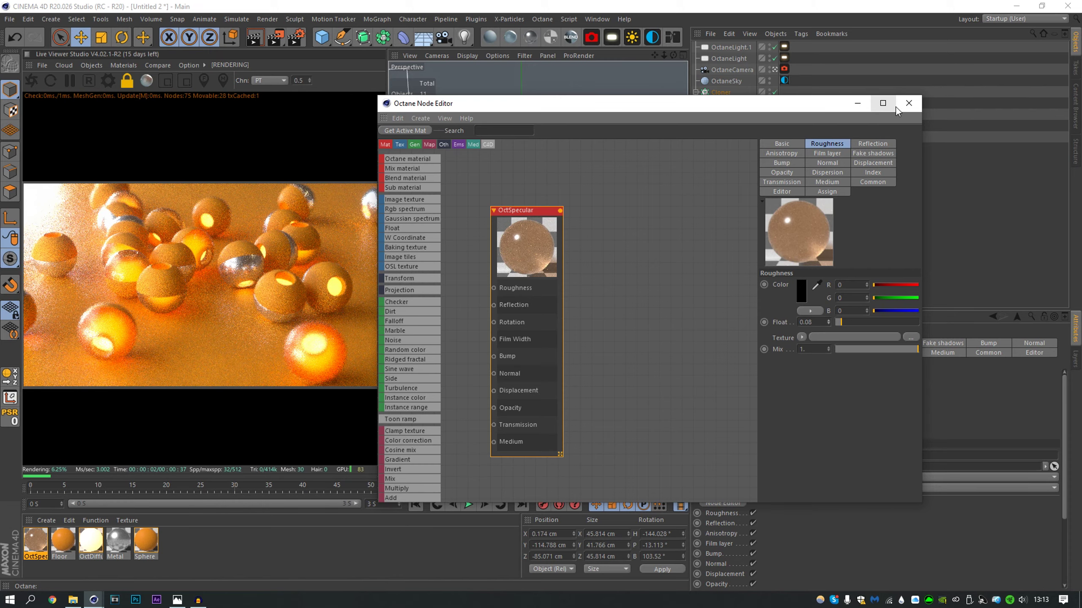
pyautogui.click(907, 103)
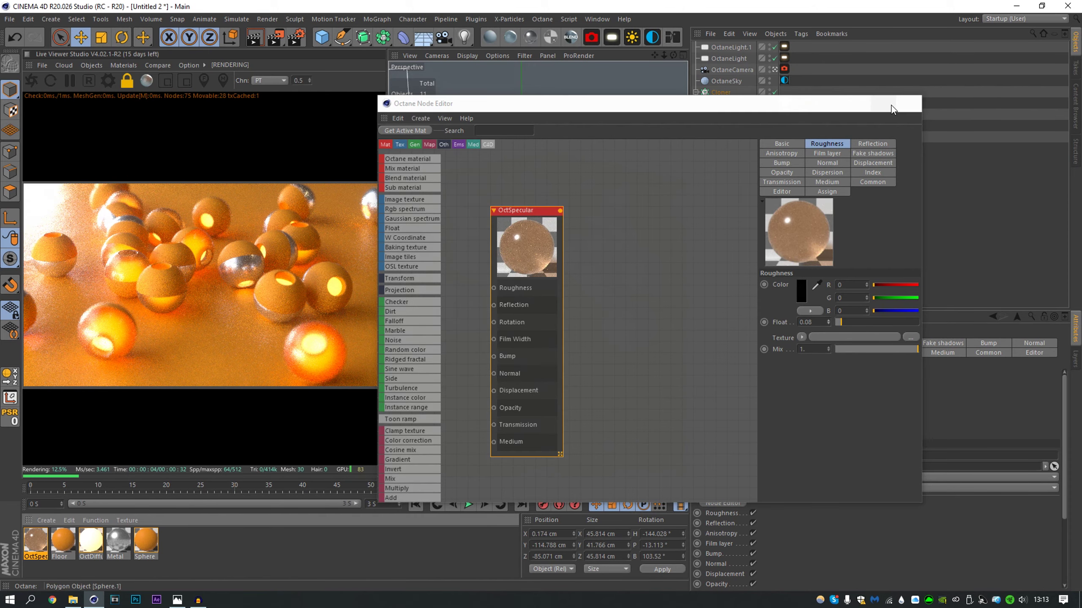
# - Orbit the OctaneCamera around the spheres to a new view and set its thin lens aperture to 16 cm
pyautogui.click(736, 68)
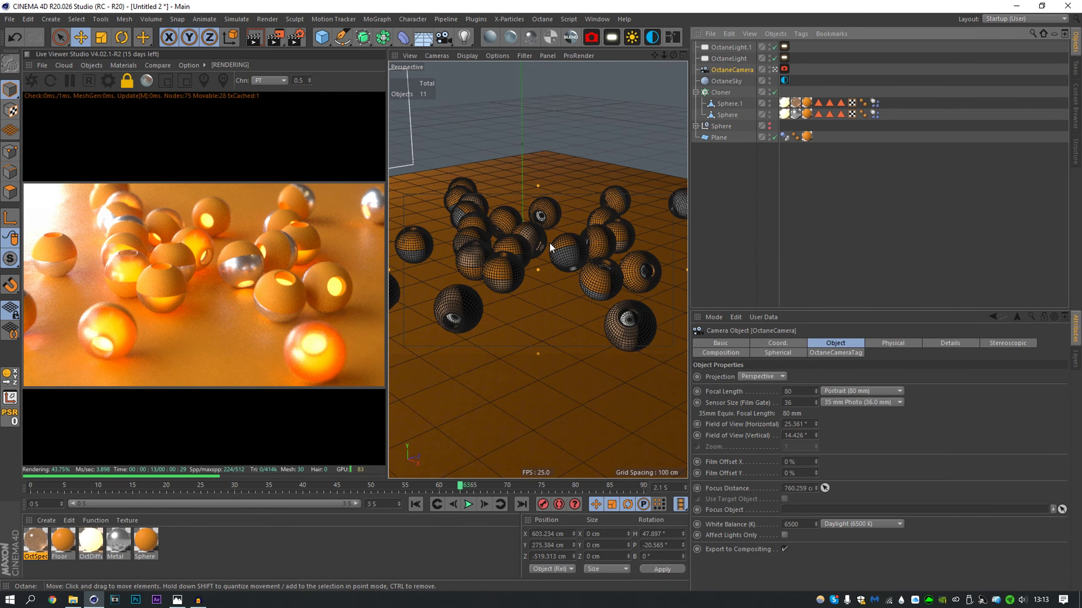
pyautogui.keyDown('alt'); pyautogui.moveTo(549, 242); pyautogui.dragTo(623, 247); pyautogui.keyUp('alt')
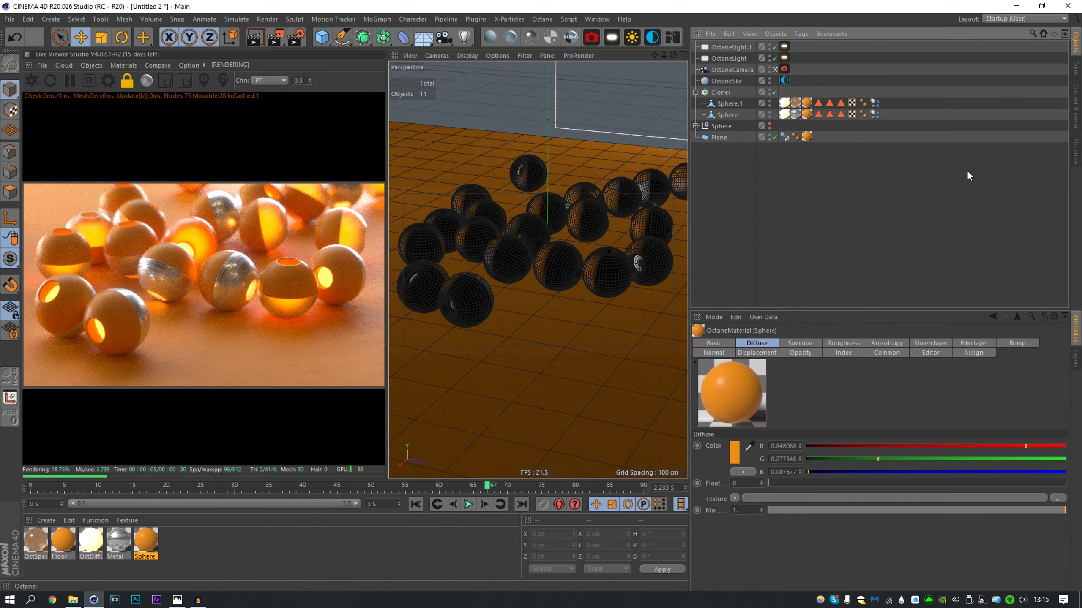
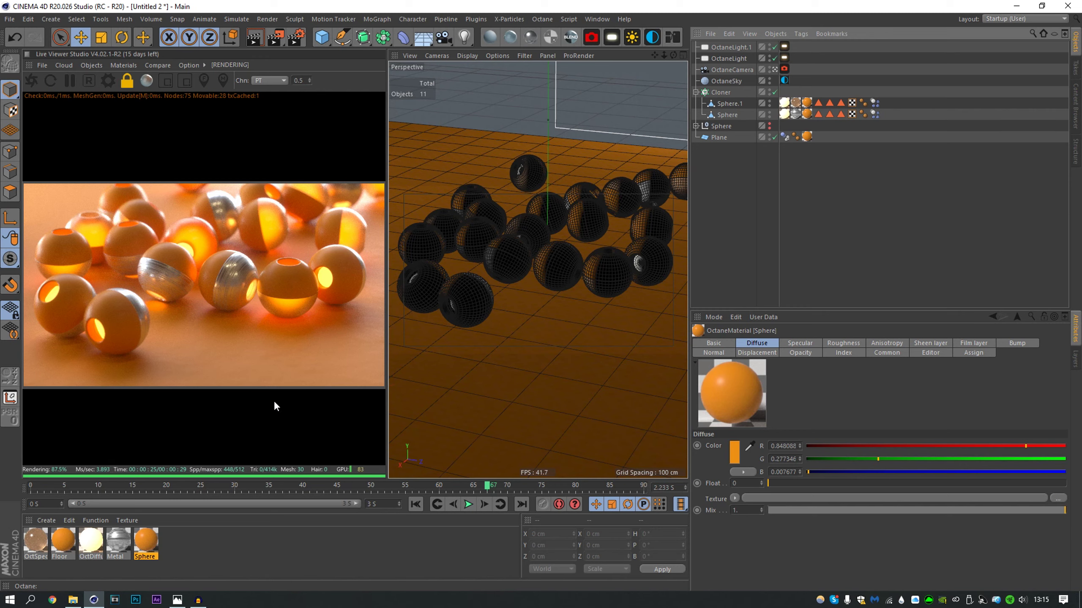
pyautogui.click(696, 92)
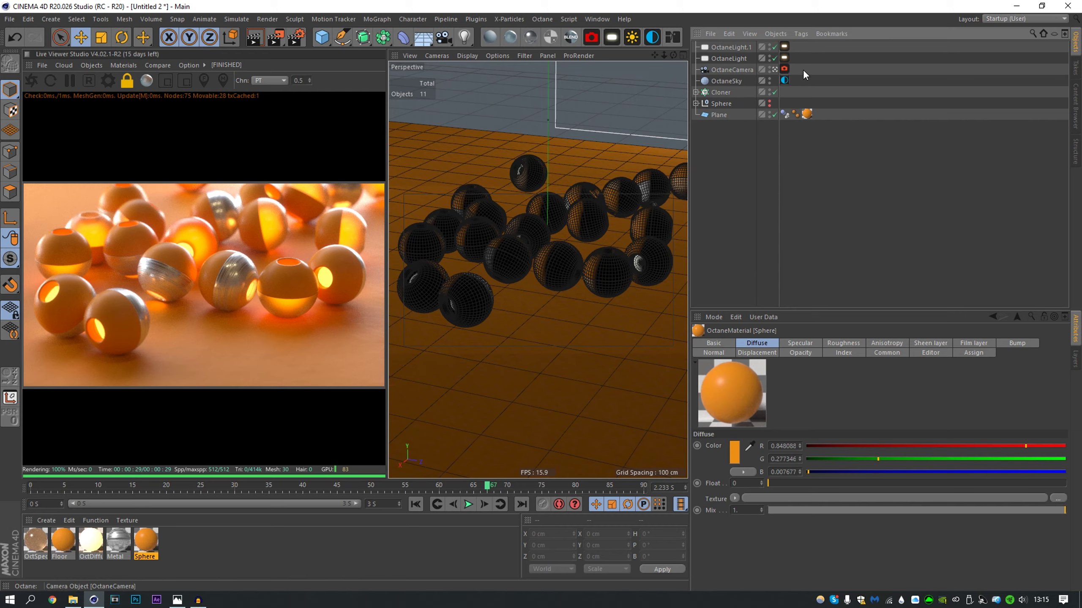
pyautogui.click(784, 69)
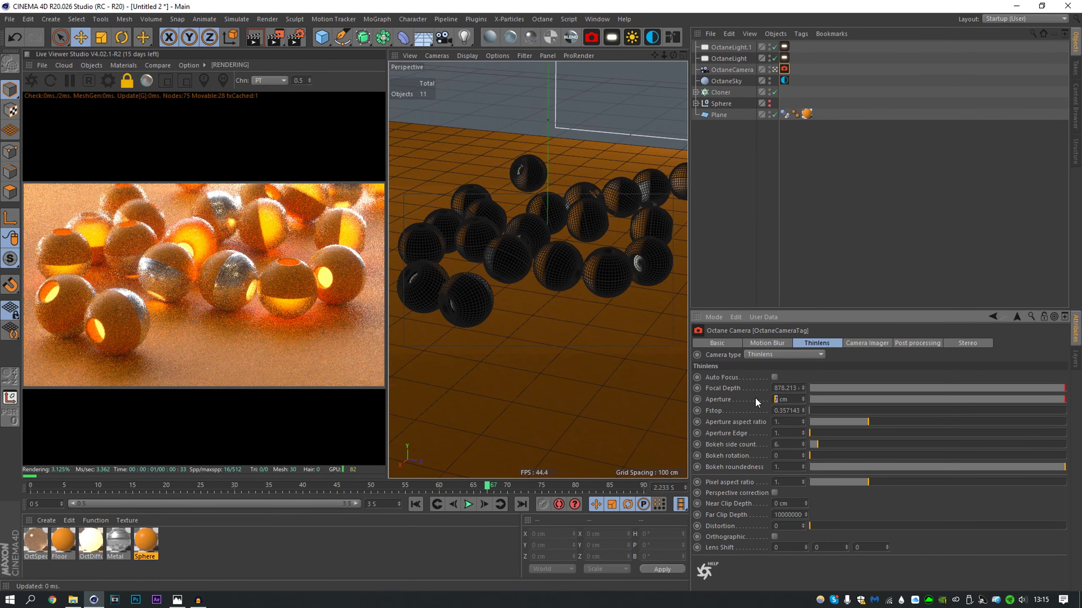
pyautogui.write('16')
pyautogui.press('Return')
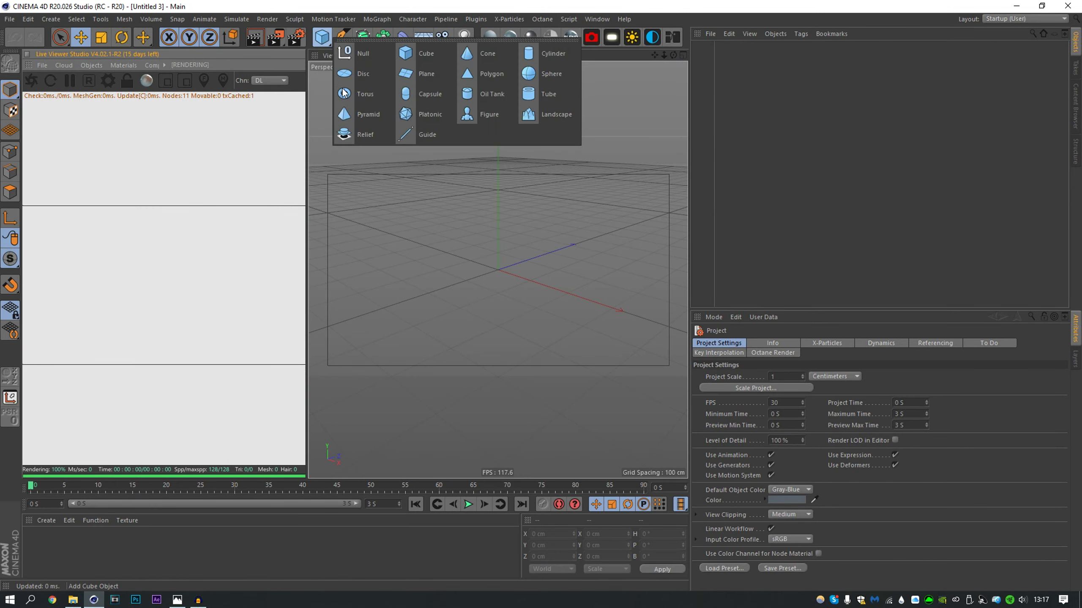
# - Add a plane to the new empty scene and set its width and height to 650 cm
pyautogui.click(415, 75)
pyautogui.click(713, 138)
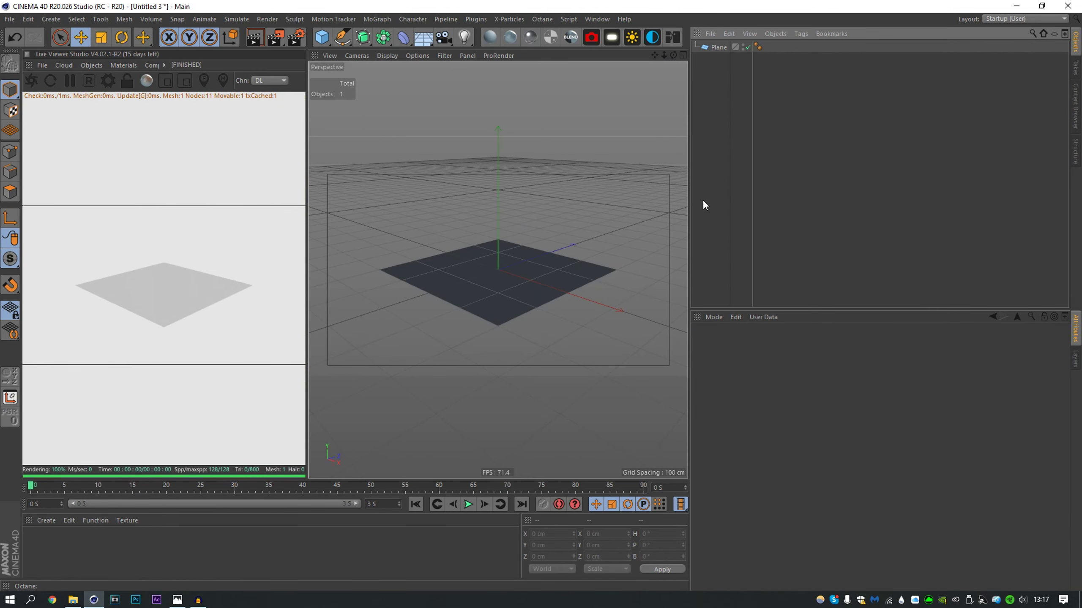
pyautogui.click(718, 47)
pyautogui.moveTo(774, 367); pyautogui.dragTo(740, 367)
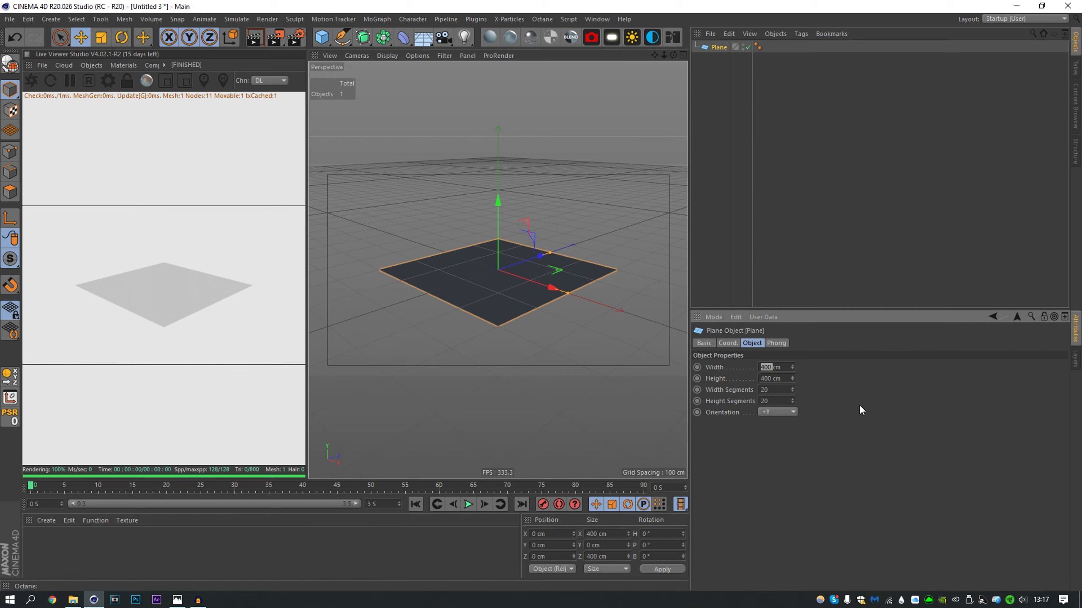
pyautogui.write('650')
pyautogui.press('Tab')
pyautogui.write('650')
pyautogui.press('Return')
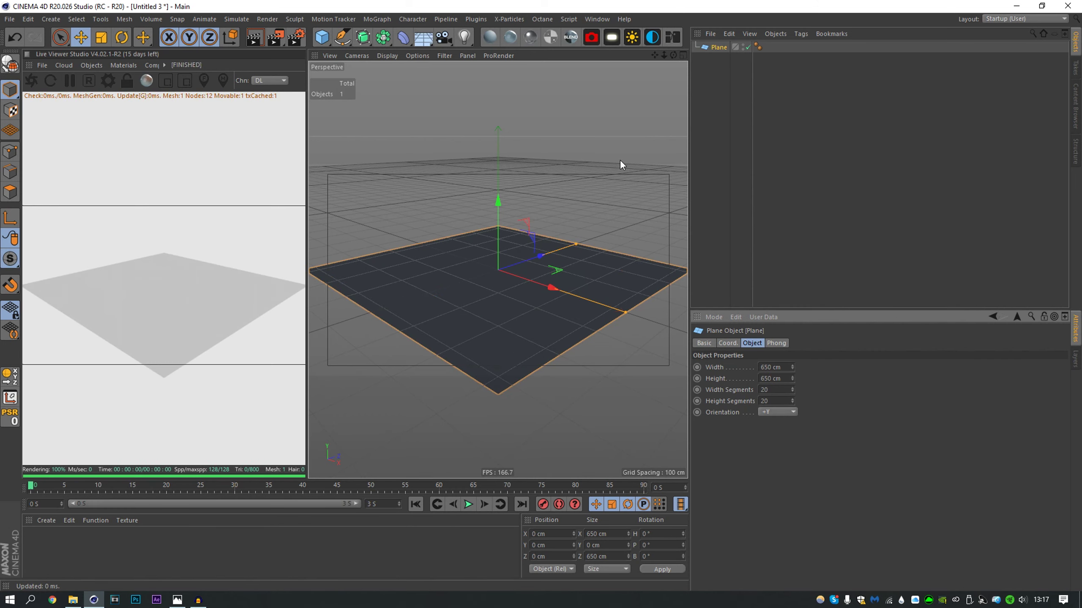
# - Add a sphere raised to Y 110 cm above the plane, with a 96 cm radius and 96 segments
pyautogui.click(322, 37)
pyautogui.click(541, 73)
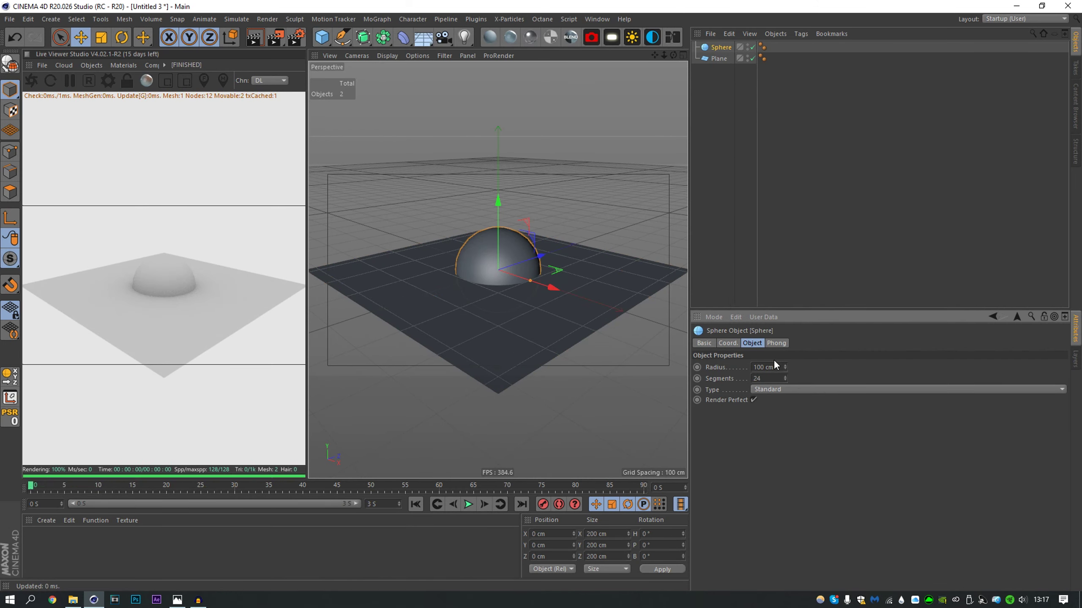
pyautogui.moveTo(505, 197); pyautogui.dragTo(505, 192)
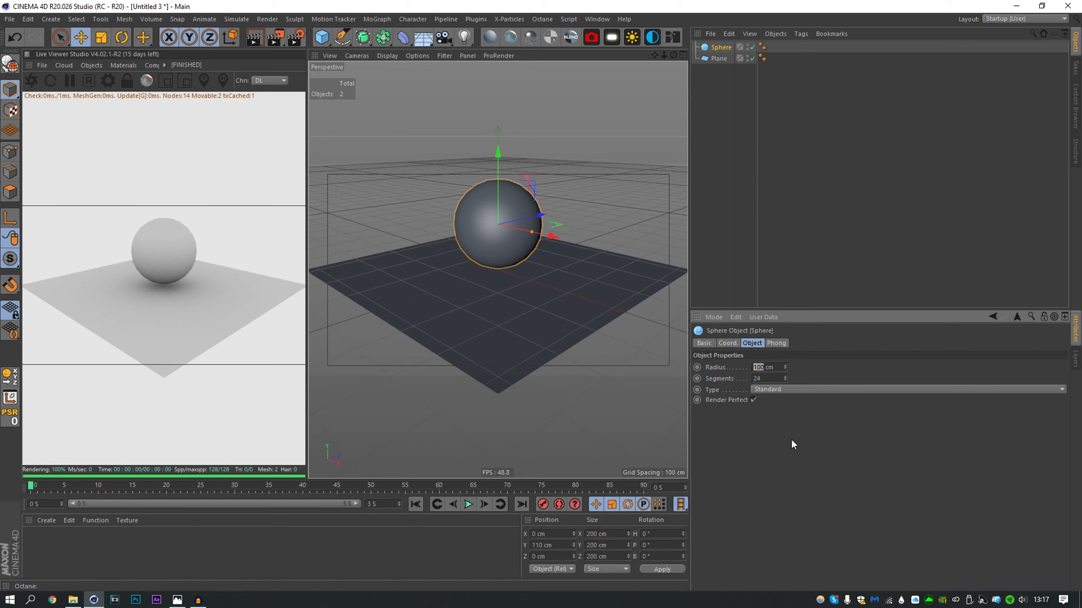
pyautogui.write('96')
pyautogui.press('Return')
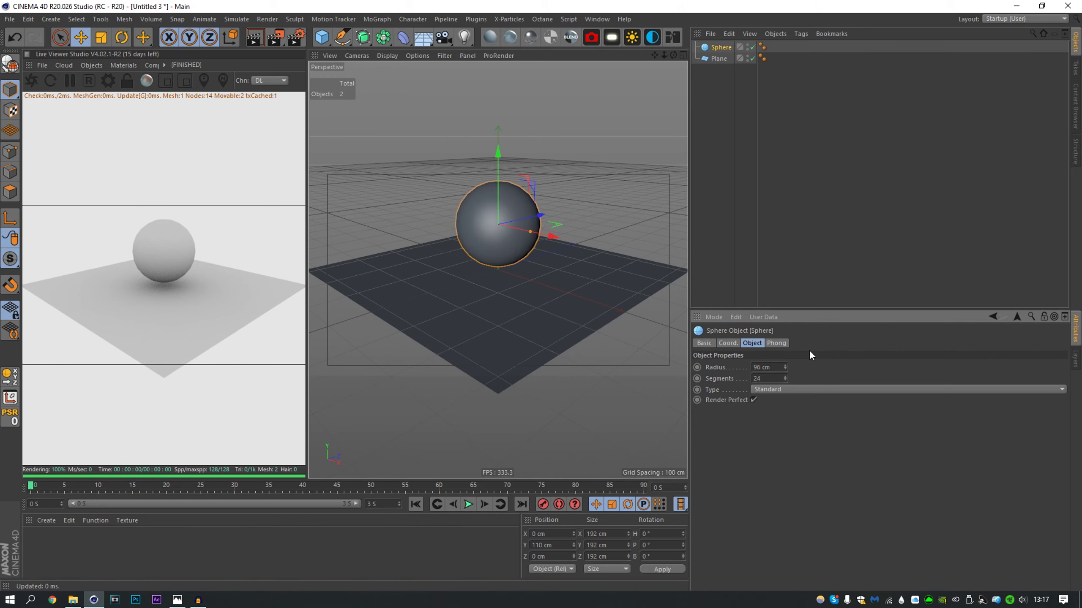
pyautogui.scroll(3, 503, 199)
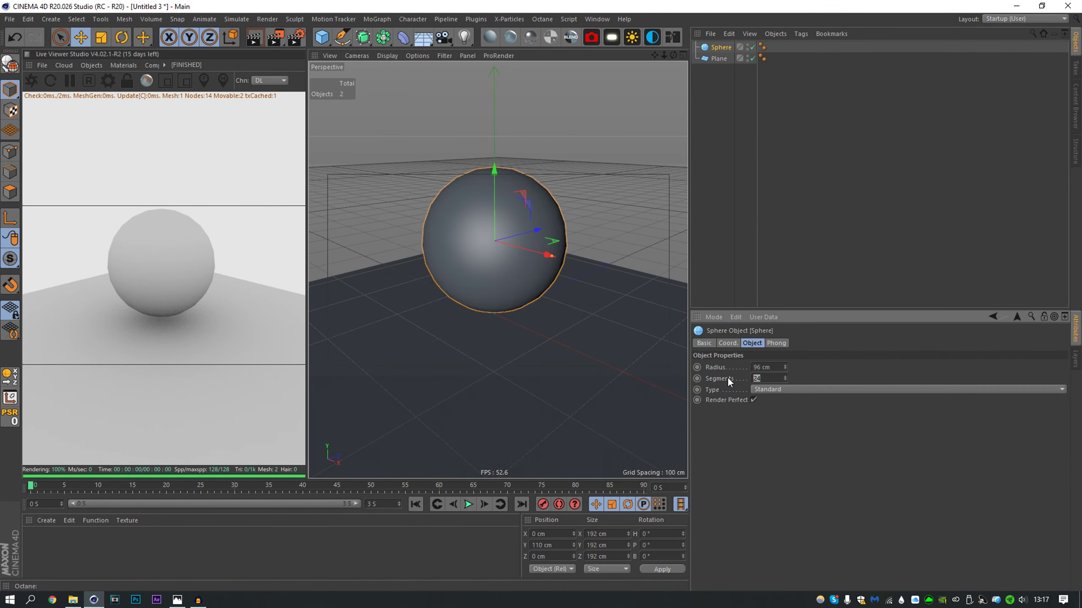
pyautogui.press('Return')
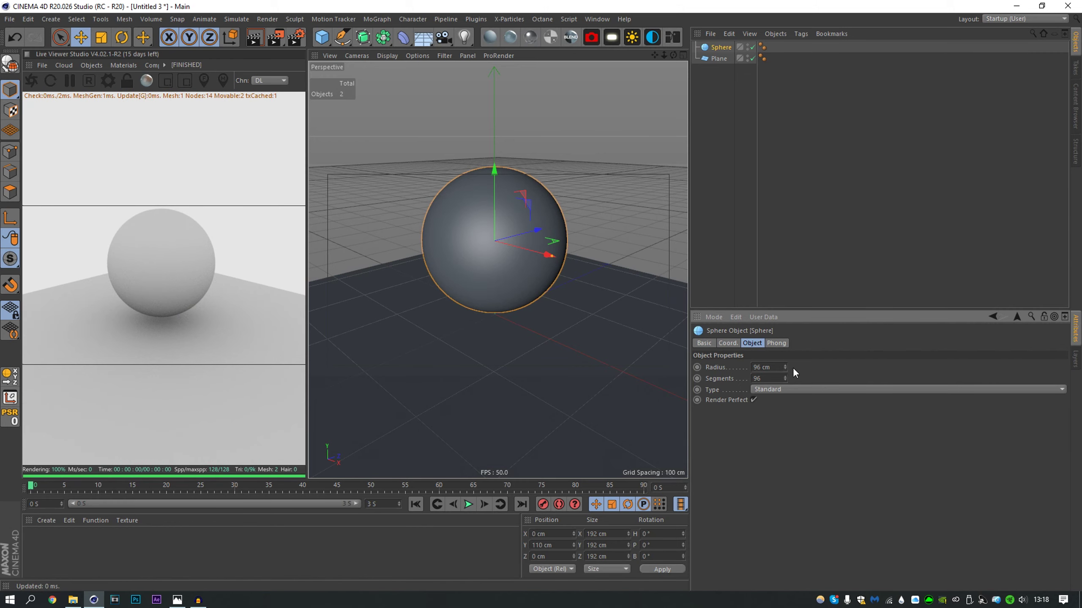
# - Change the sphere's type to Hemisphere and make it editable
pyautogui.click(770, 389)
pyautogui.click(779, 455)
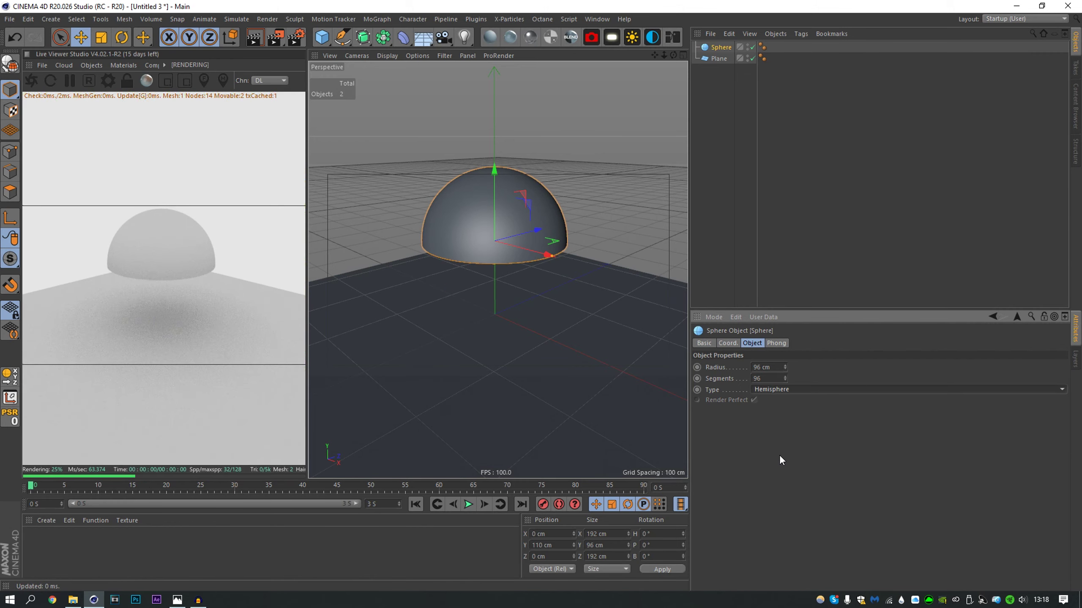
pyautogui.press('c')
# - Extrude all of the hemisphere's polygons outward about 6.9 cm with Create Caps enabled
pyautogui.click(10, 191)
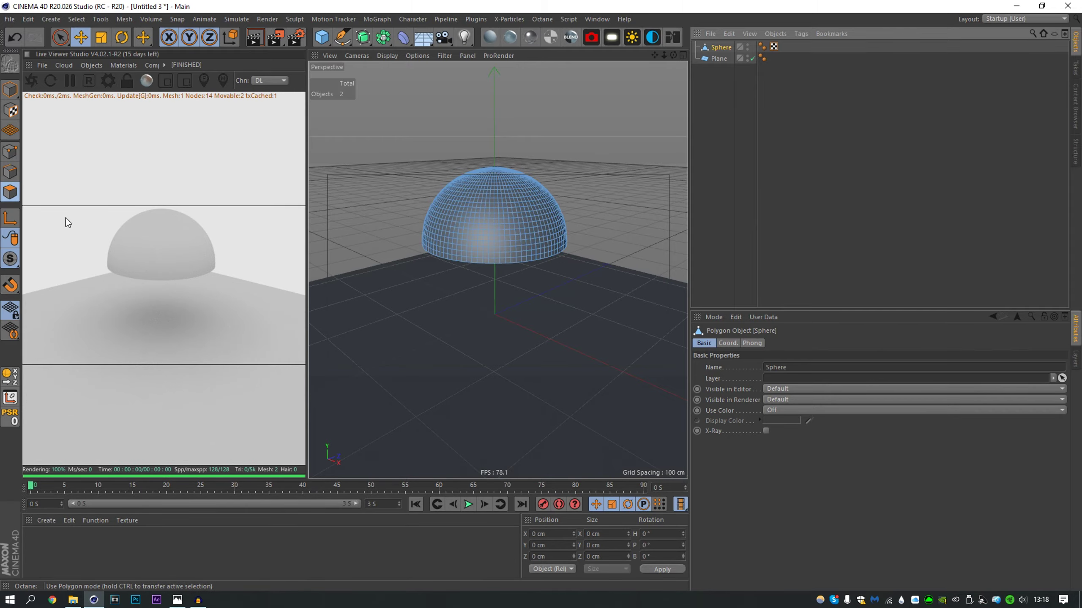
pyautogui.hotkey('ctrl', 'a')
pyautogui.rightClick(505, 323)
pyautogui.click(532, 344)
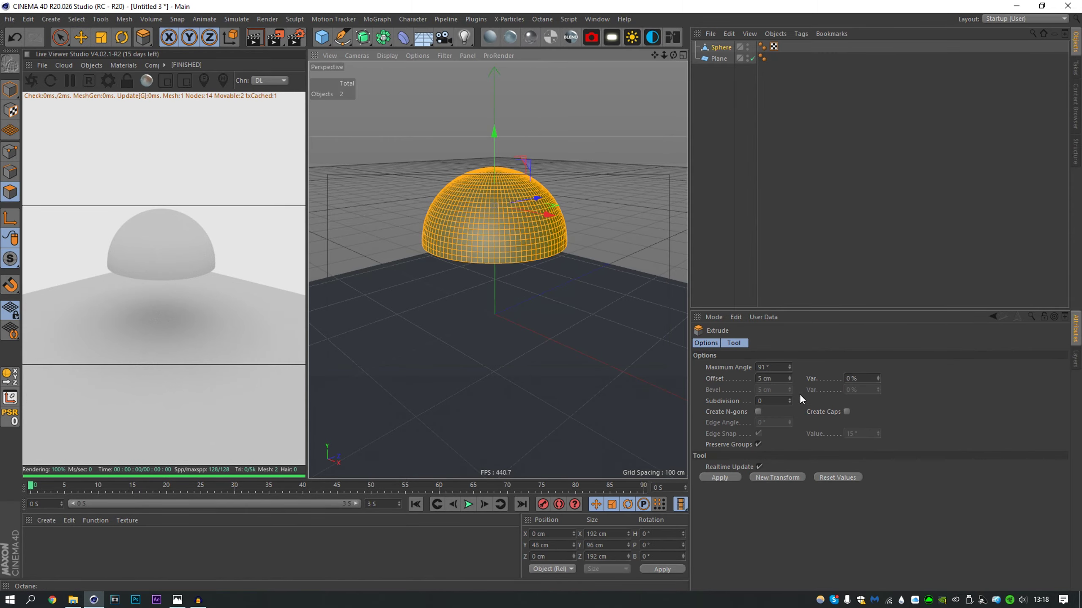
pyautogui.click(846, 412)
pyautogui.moveTo(532, 298); pyautogui.dragTo(561, 298)
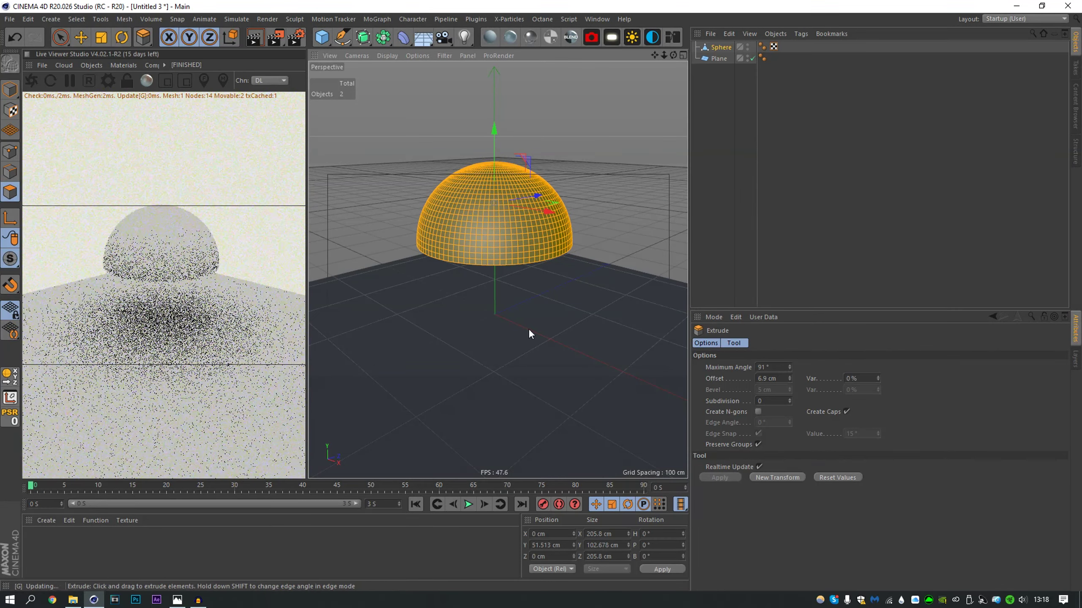
# - Loop-select the edges along the hemisphere's lower rim and bevel them with an offset of about 0.5 cm
pyautogui.click(6, 90)
pyautogui.click(9, 171)
pyautogui.press('u')
pyautogui.press('l')
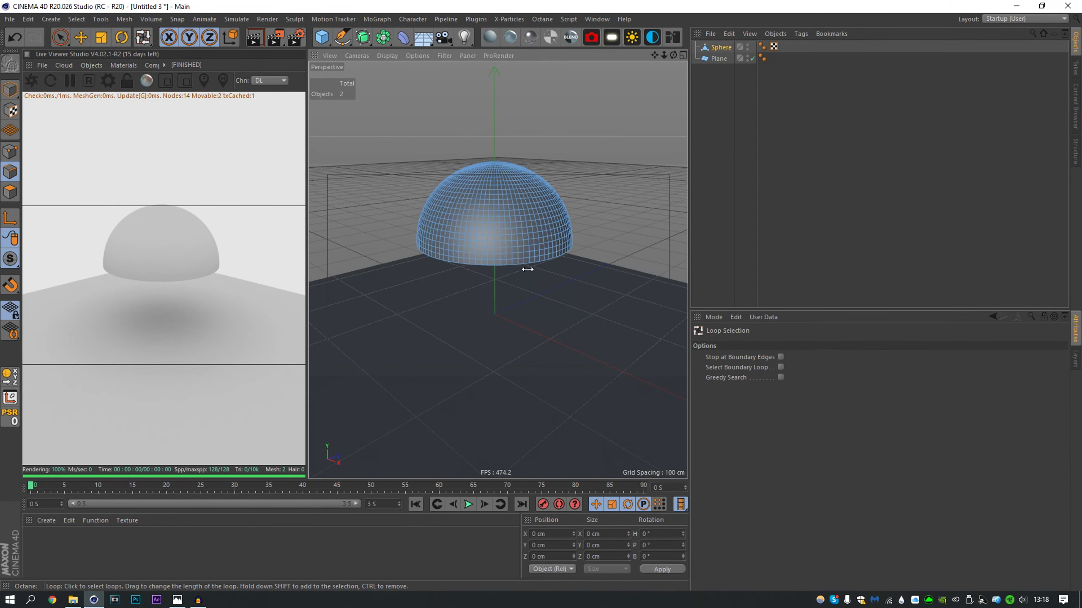
pyautogui.click(527, 263)
pyautogui.rightClick(528, 284)
pyautogui.click(570, 485)
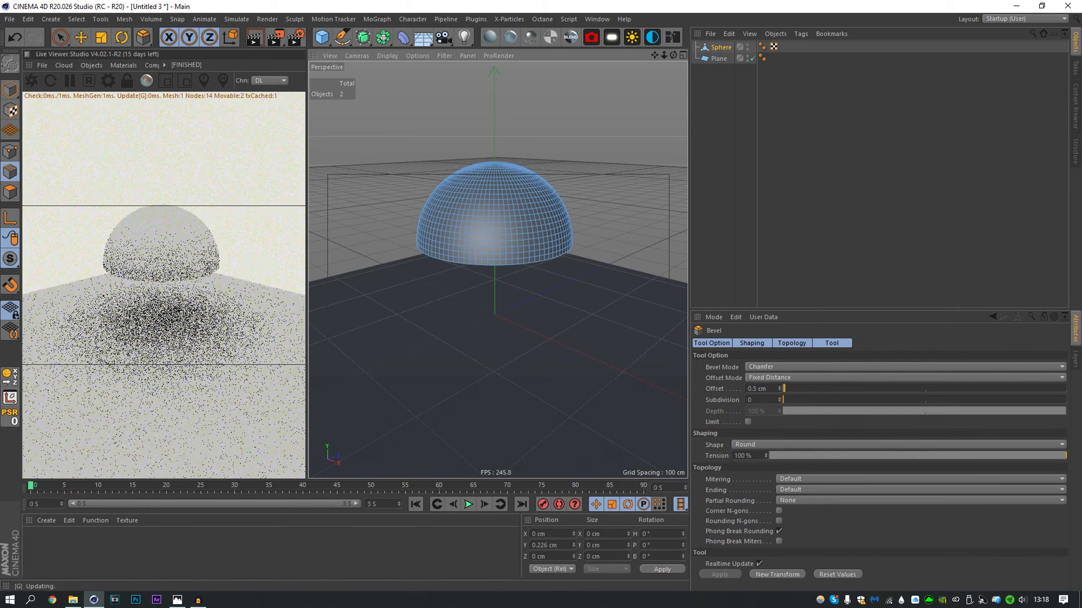
# - Bevel the hemisphere's lower rim edges with an offset of about 3.8 cm and 12 subdivisions
pyautogui.moveTo(550, 298); pyautogui.dragTo(556, 299)
pyautogui.moveTo(900, 401); pyautogui.dragTo(952, 399)
pyautogui.moveTo(477, 332); pyautogui.dragTo(521, 332)
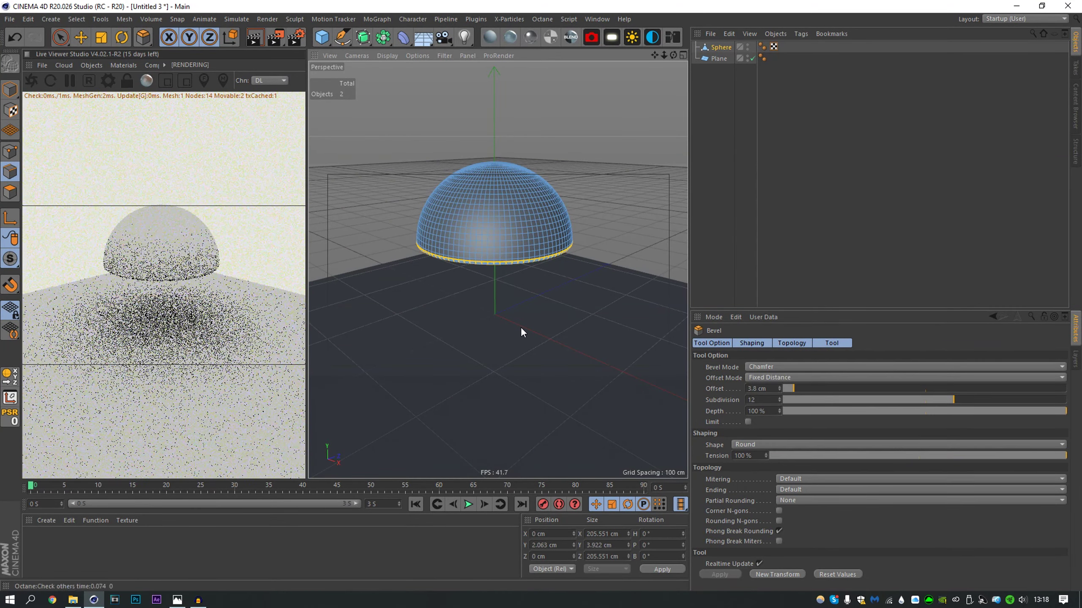
# - Create an Octane metallic material and assign it to the whole hemisphere in model mode
pyautogui.click(530, 38)
pyautogui.moveTo(36, 540); pyautogui.dragTo(481, 251)
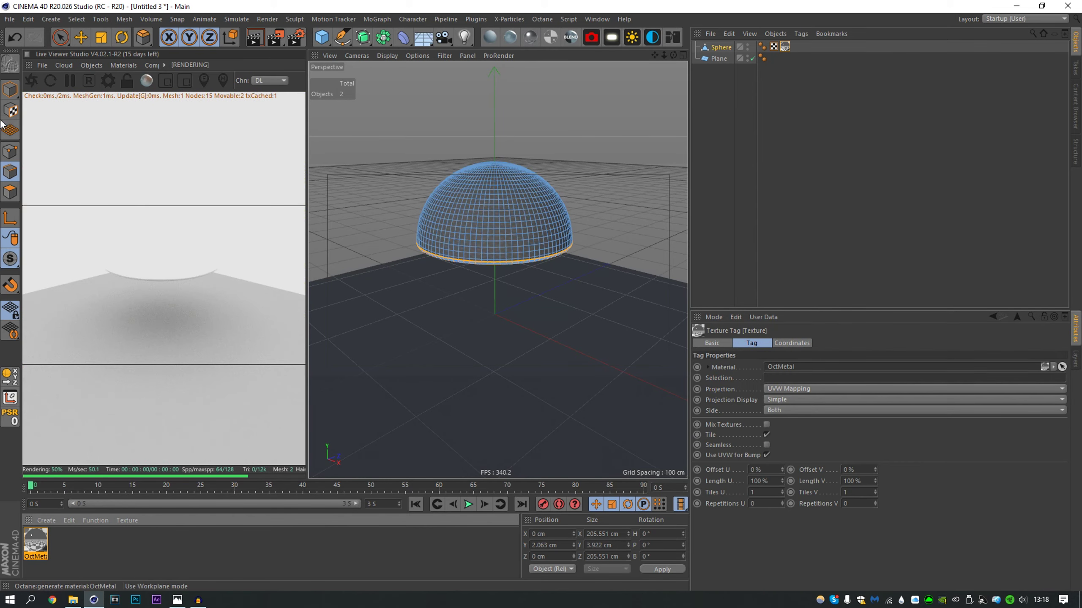
pyautogui.hotkey('ctrl', 'z')
pyautogui.click(11, 90)
pyautogui.moveTo(35, 543); pyautogui.dragTo(486, 241)
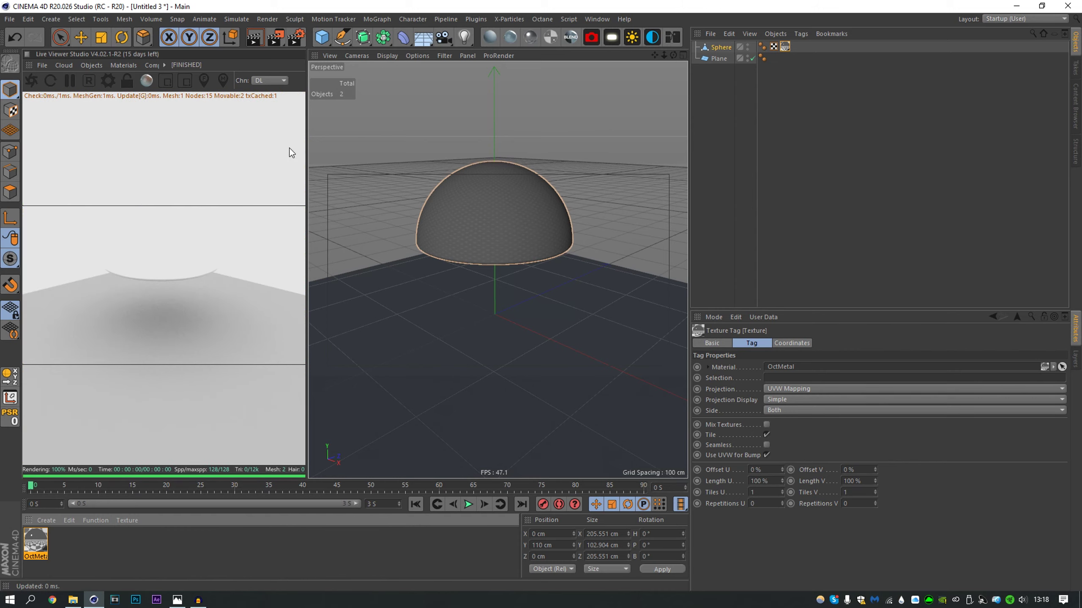
# - Add an Octane HDRI environment using canada_montreal_nad_photorealism.exr without copying the image to the project location
pyautogui.click(652, 41)
pyautogui.click(767, 386)
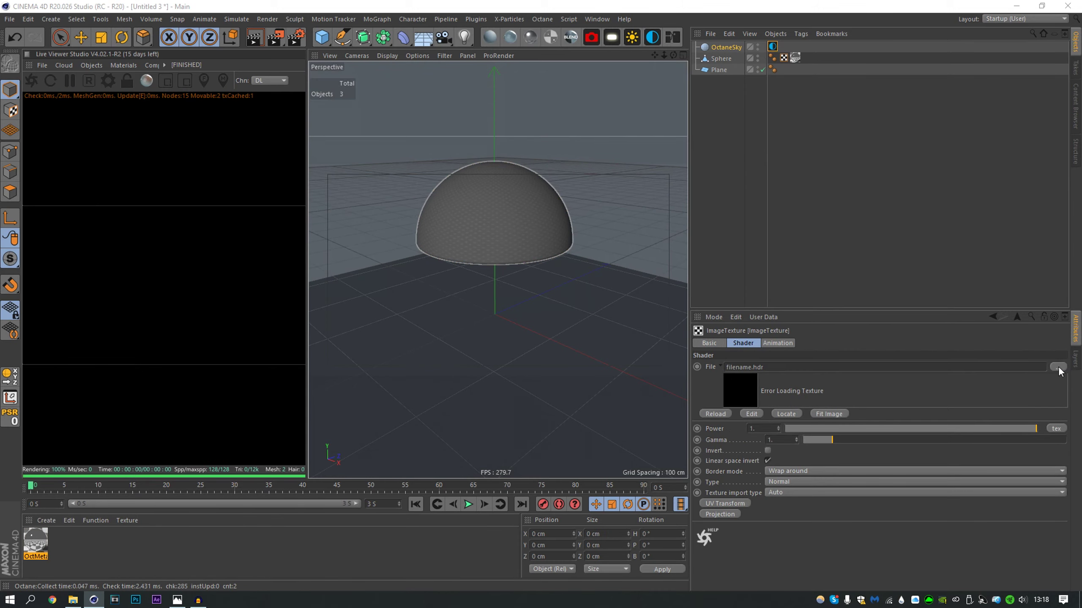
pyautogui.click(1058, 367)
pyautogui.click(343, 180)
pyautogui.click(451, 385)
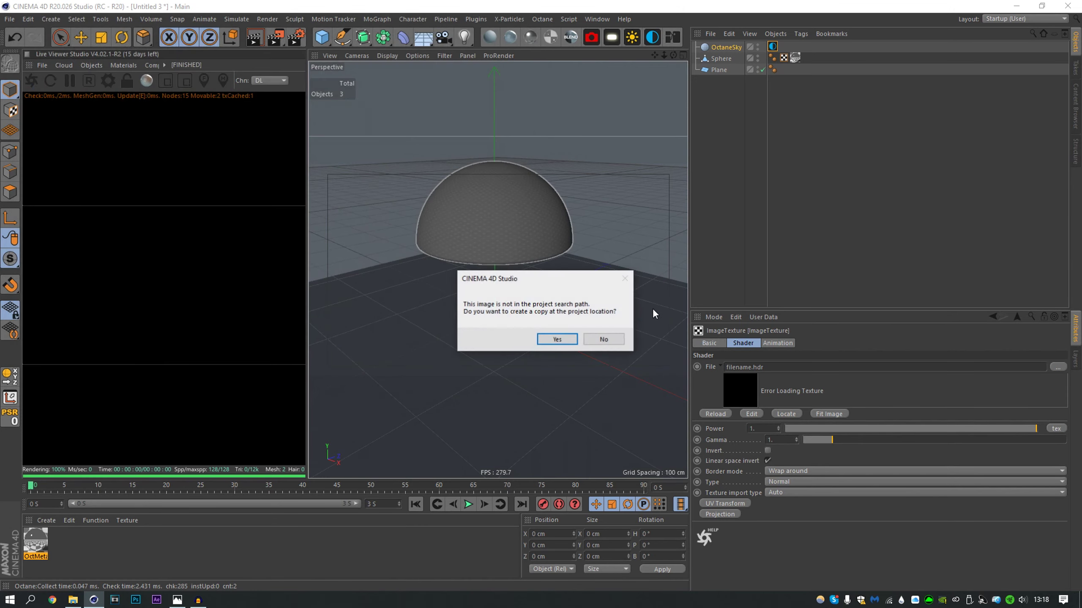
pyautogui.click(604, 339)
pyautogui.click(725, 137)
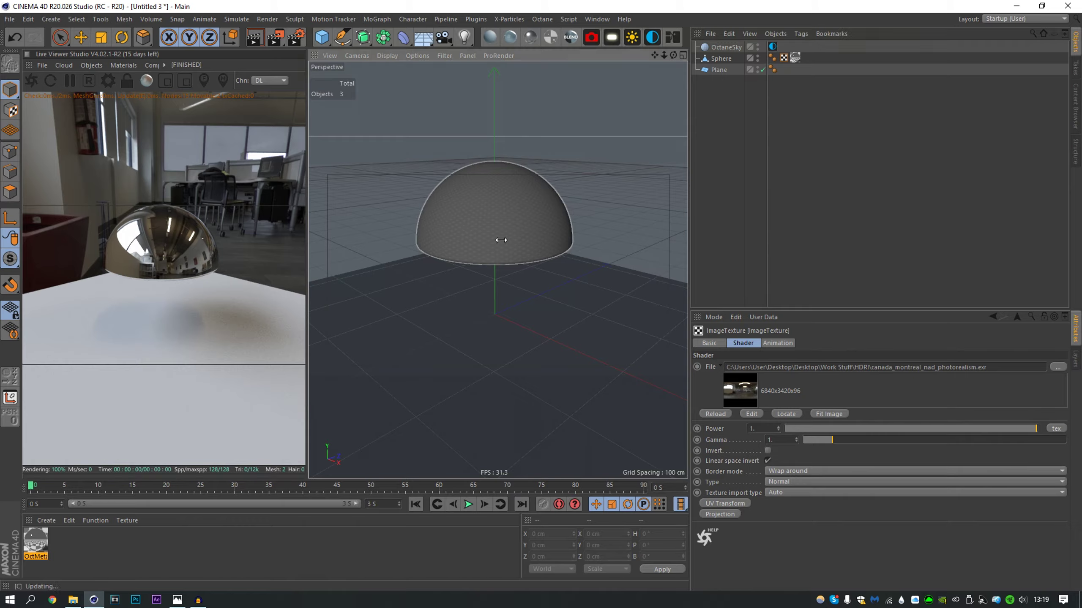
# - Duplicate the metallic hemisphere with a 180° bank rotation to form the lower half of the ball
pyautogui.keyDown('alt'); pyautogui.moveTo(497, 242); pyautogui.dragTo(504, 177); pyautogui.keyUp('alt')
pyautogui.keyDown('alt'); pyautogui.moveTo(501, 218); pyautogui.dragTo(506, 231); pyautogui.keyUp('alt')
pyautogui.press('r')
pyautogui.click(464, 244)
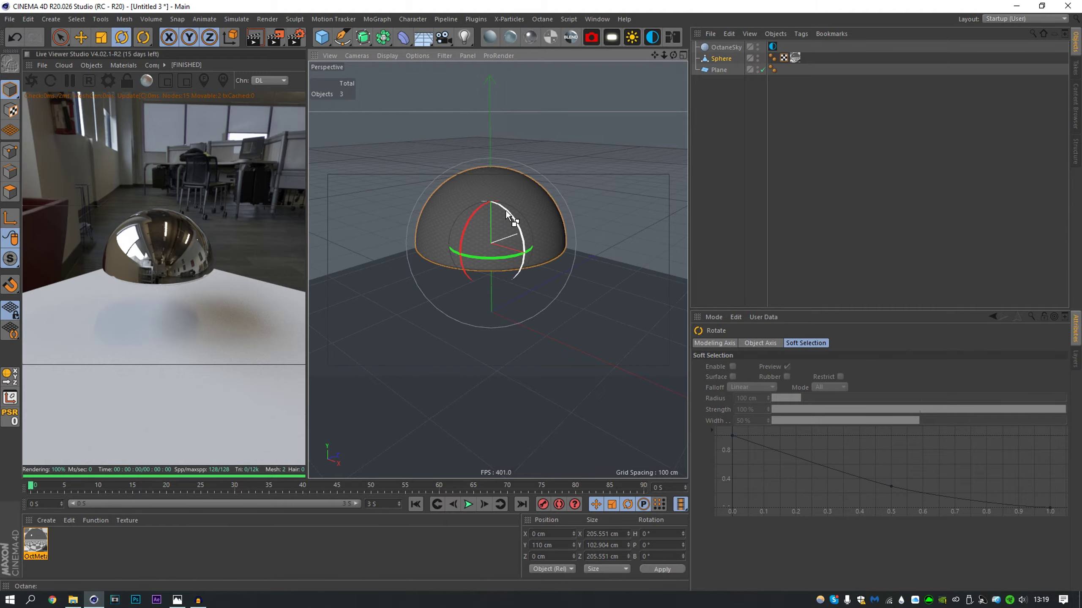
pyautogui.keyDown('ctrl'); pyautogui.moveTo(506, 215); pyautogui.dragTo(444, 321); pyautogui.keyUp('ctrl')
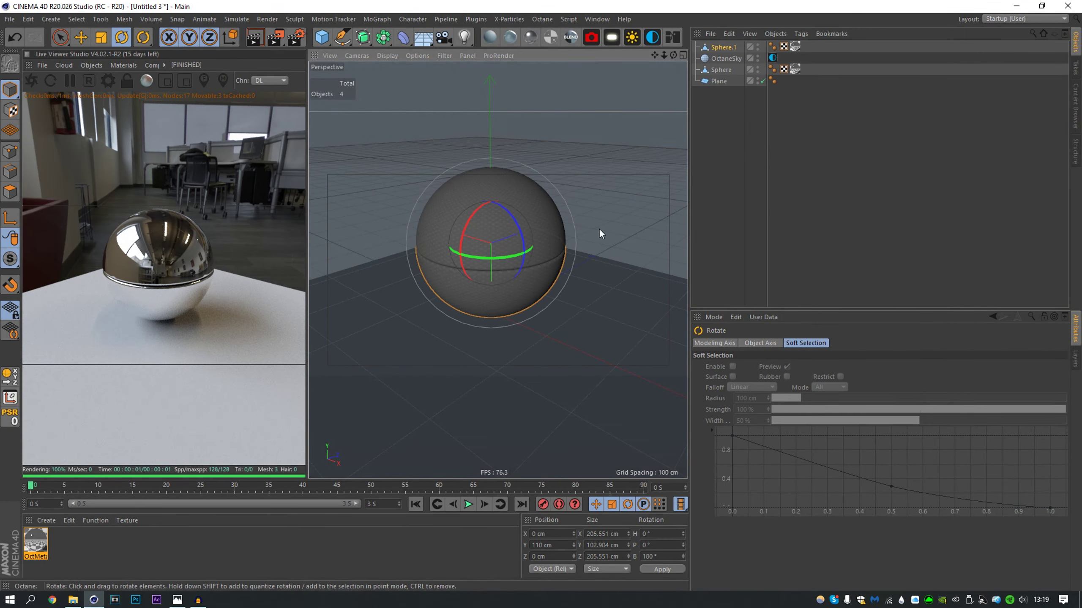
pyautogui.keyDown('alt'); pyautogui.moveTo(452, 259); pyautogui.dragTo(480, 282); pyautogui.keyUp('alt')
pyautogui.keyDown('alt'); pyautogui.moveTo(480, 283); pyautogui.dragTo(507, 228, button='right'); pyautogui.keyUp('alt')
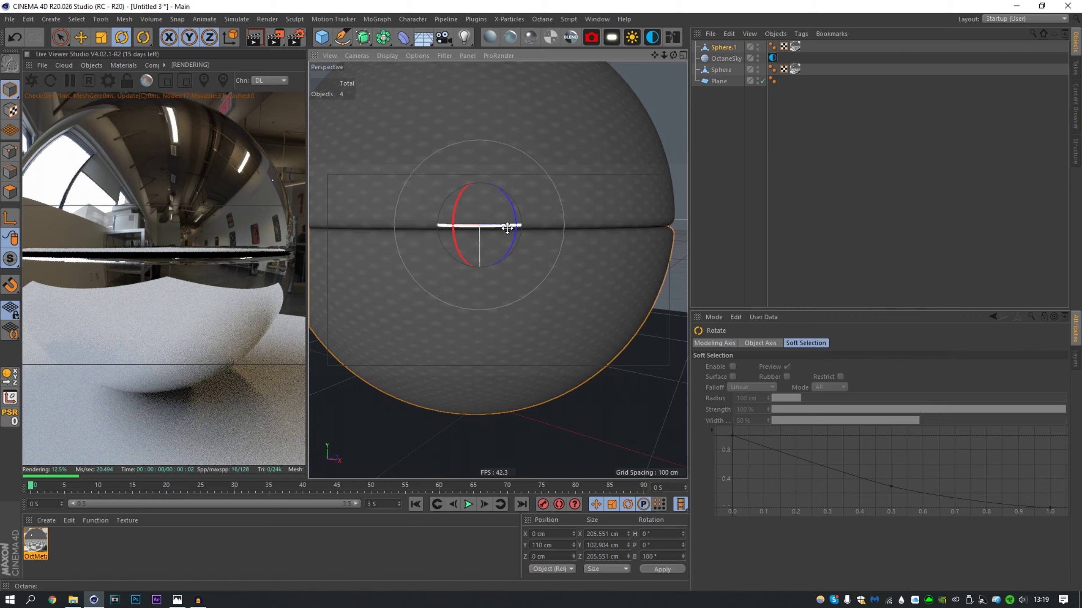
# - Delete the lower hemisphere copy and undo back past the sky, the material assignment and the rim bevel
pyautogui.press('Delete')
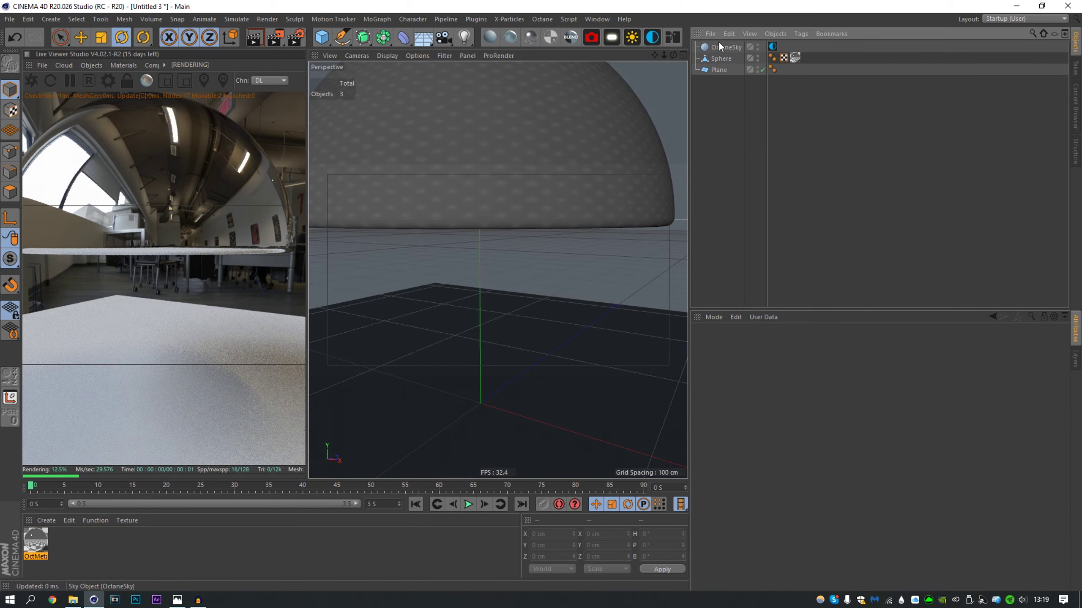
pyautogui.hotkey('ctrl', 'z')
pyautogui.hotkey('ctrl', 'z')
pyautogui.hotkey('ctrl', 'z')
pyautogui.hotkey('ctrl', 'z')
pyautogui.hotkey('ctrl', 'z')
pyautogui.hotkey('ctrl', 'z')
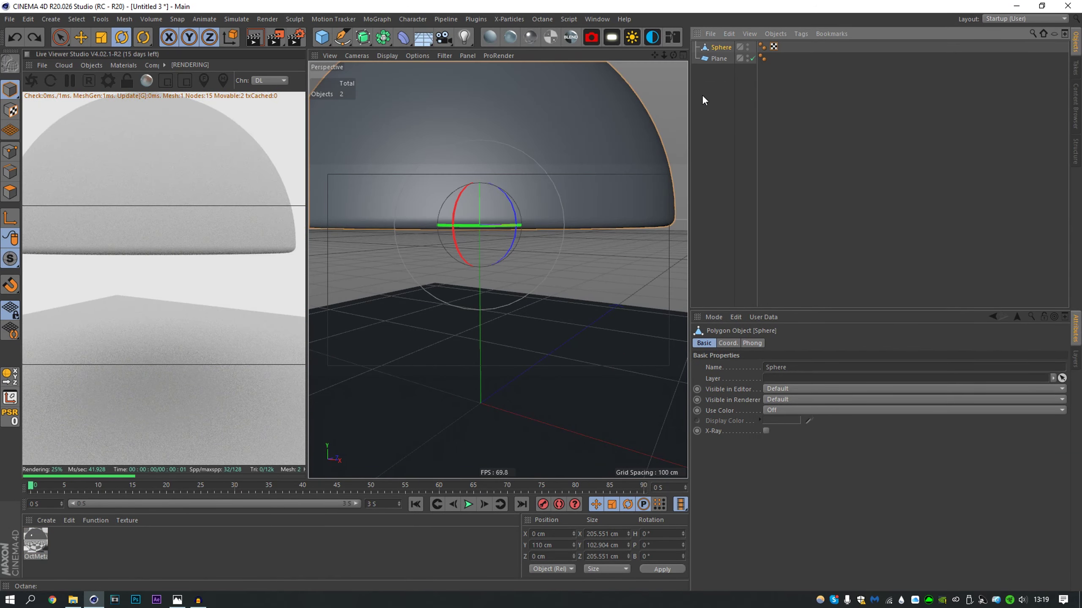
# - Try to bevel the hemisphere's inner lower rim loop with an offset of about 23.5 cm and 12 subdivisions
pyautogui.click(18, 172)
pyautogui.press('u')
pyautogui.press('l')
pyautogui.rightClick(525, 231)
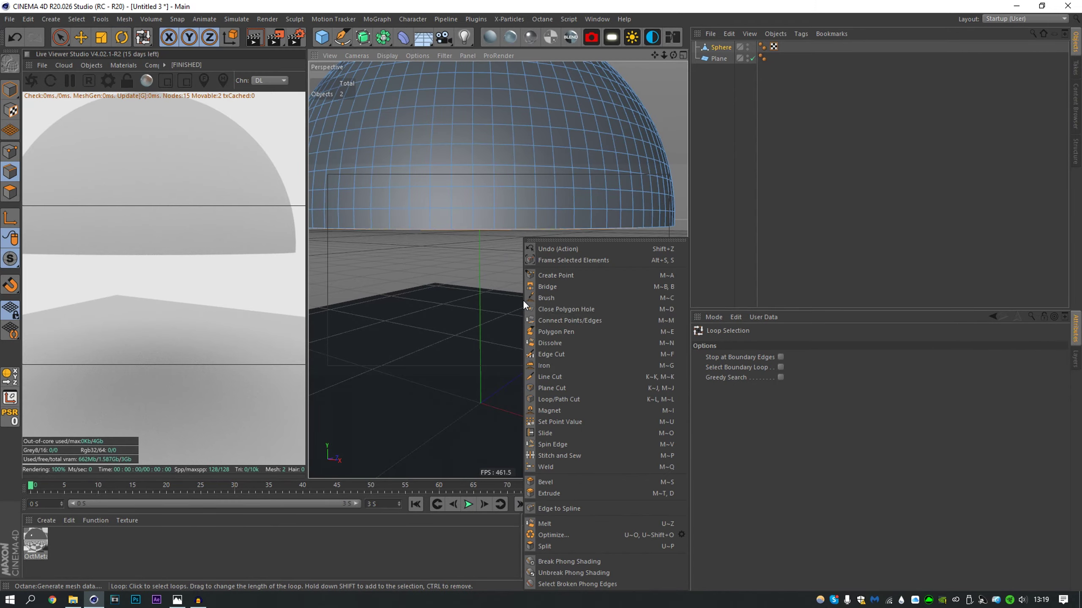
pyautogui.click(549, 482)
pyautogui.moveTo(494, 396); pyautogui.dragTo(591, 396)
pyautogui.hotkey('ctrl', 'z')
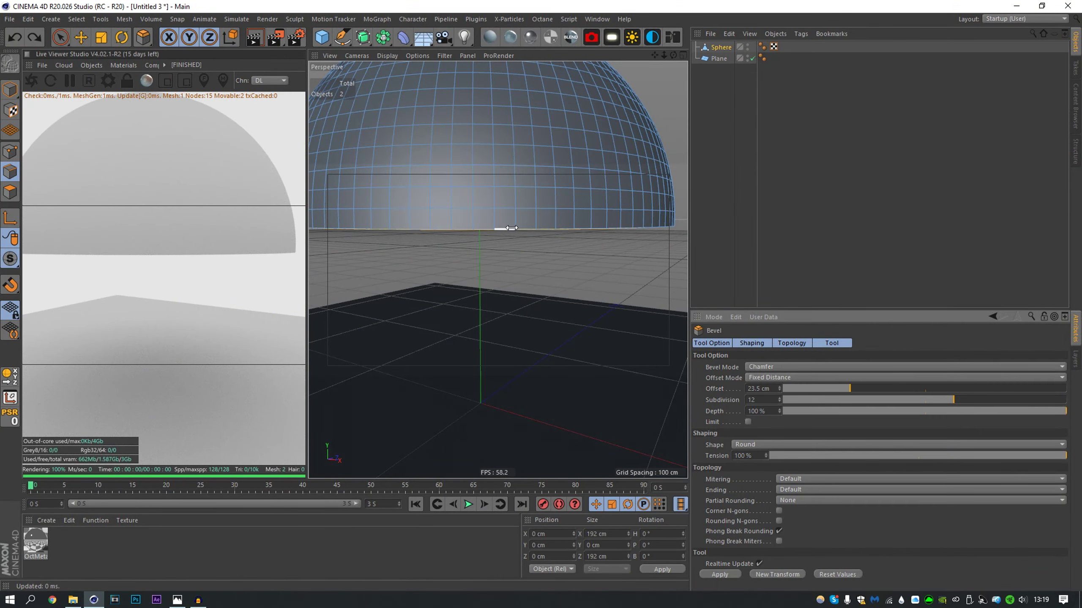
# - Select the outer lower rim edges and bevel them with an offset of about 1.3 cm and 12 subdivisions
pyautogui.press('space')
pyautogui.rightClick(493, 238)
pyautogui.click(510, 480)
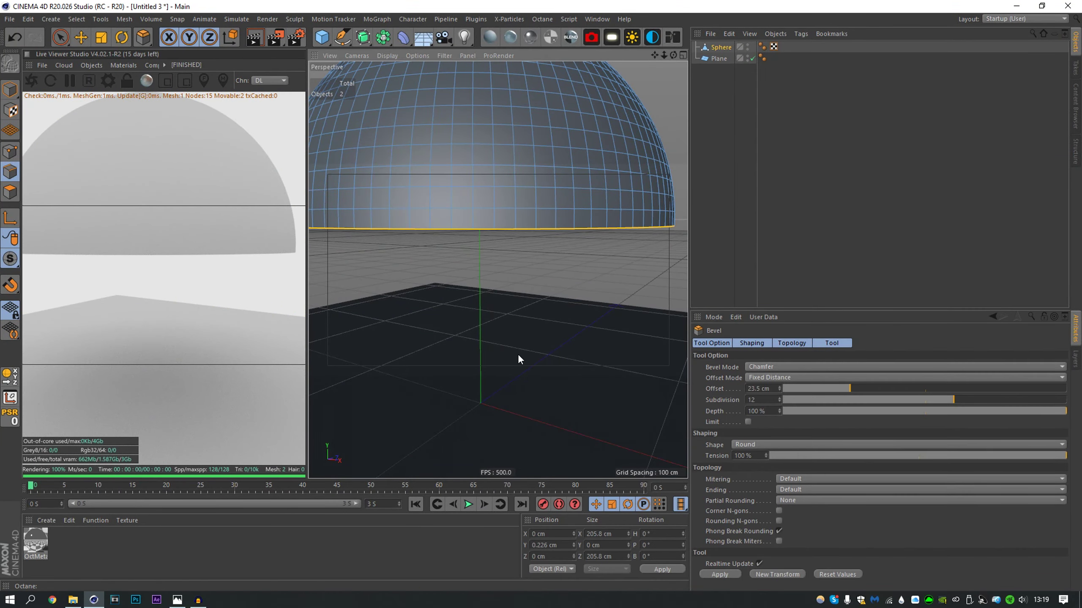
pyautogui.moveTo(513, 353); pyautogui.dragTo(517, 353)
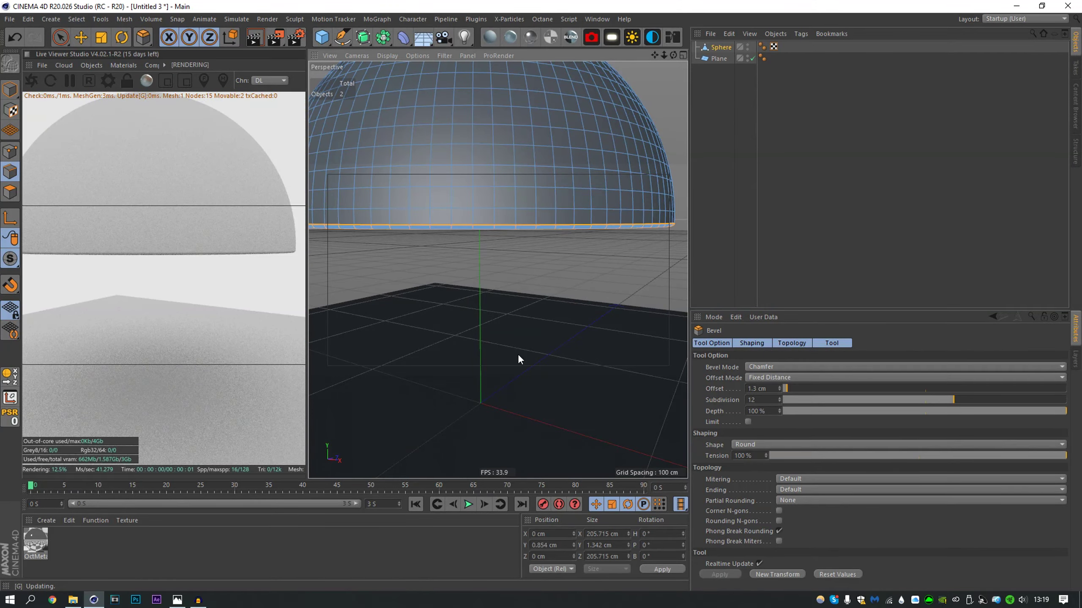
pyautogui.click(730, 198)
# - Duplicate the beveled hemisphere by rotating a copy upside down so the two halves form a full ball
pyautogui.keyDown('alt'); pyautogui.moveTo(549, 195); pyautogui.dragTo(481, 196, button='right'); pyautogui.keyUp('alt')
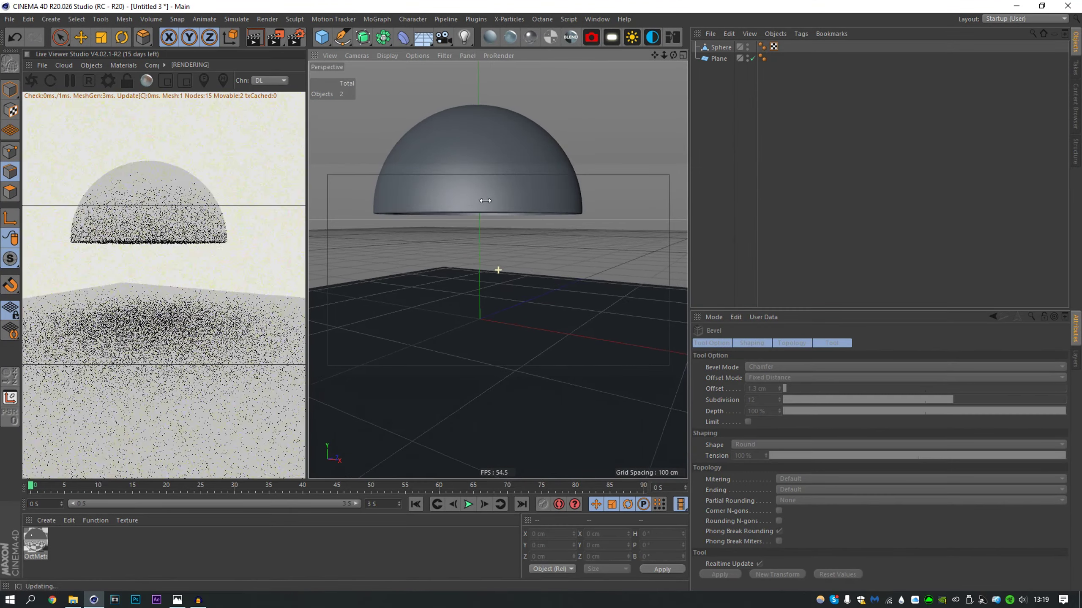
pyautogui.keyDown('alt'); pyautogui.moveTo(497, 271); pyautogui.dragTo(497, 321, button='middle'); pyautogui.keyUp('alt')
pyautogui.click(11, 89)
pyautogui.click(714, 47)
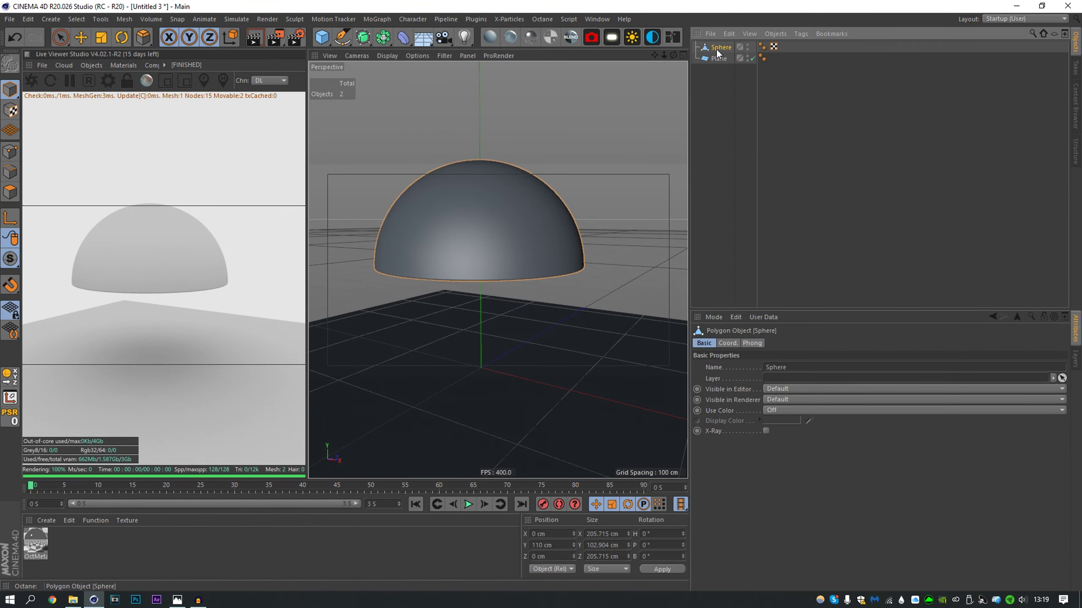
pyautogui.press('r')
pyautogui.keyDown('ctrl'); pyautogui.moveTo(505, 233); pyautogui.dragTo(436, 330); pyautogui.keyUp('ctrl')
pyautogui.click(727, 71)
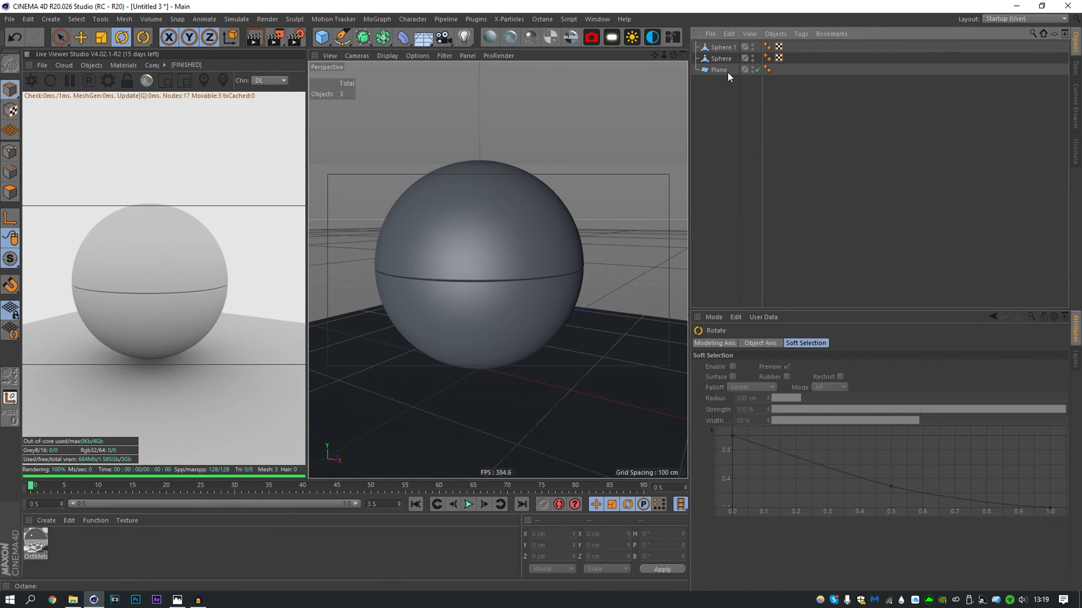
pyautogui.click(723, 48)
pyautogui.keyDown('ctrl'); pyautogui.click(723, 60); pyautogui.keyUp('ctrl')
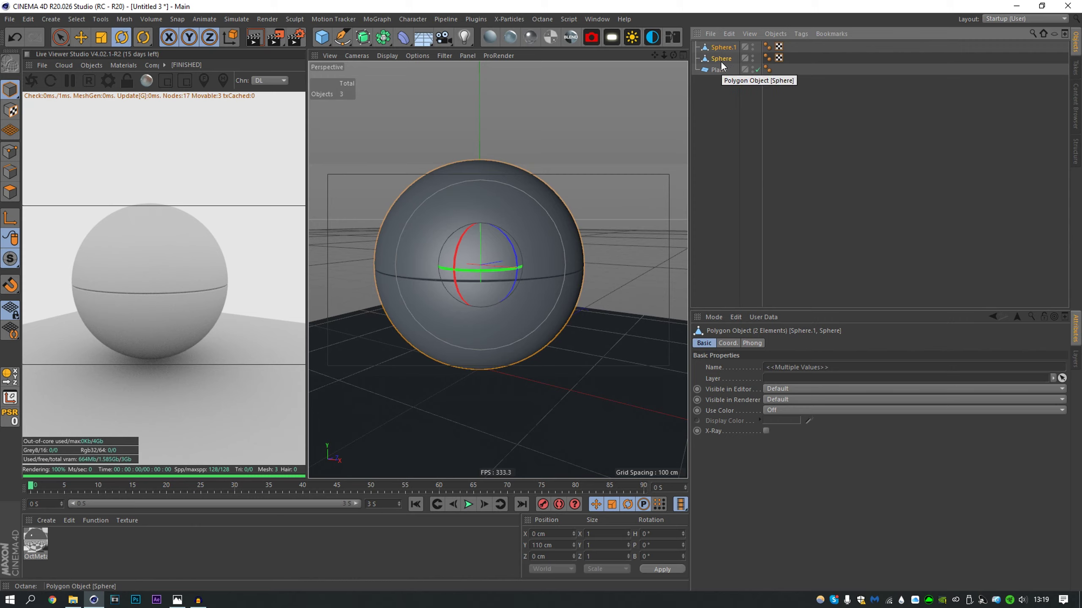
pyautogui.click(726, 100)
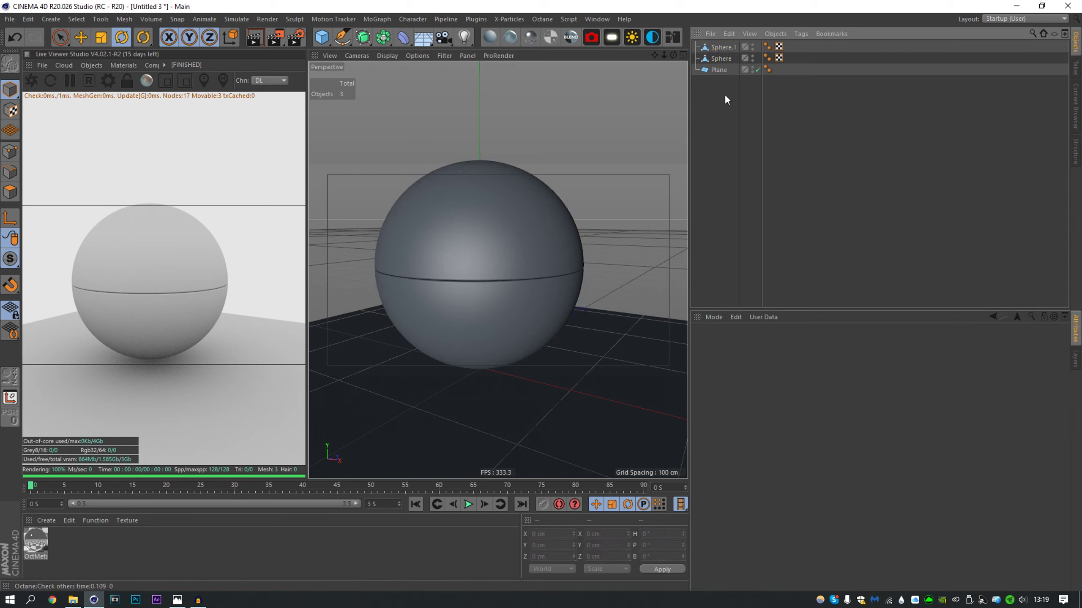
pyautogui.click(539, 39)
pyautogui.click(42, 547)
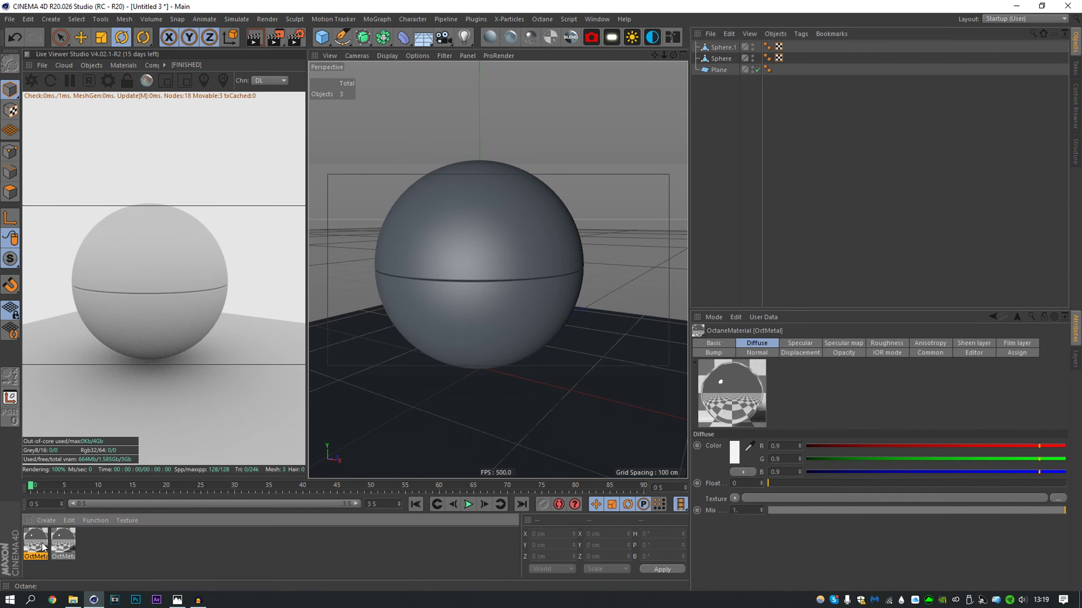
pyautogui.press('Delete')
# - Assign the existing OctMetal material to both the upper and lower hemispheres
pyautogui.click(40, 548)
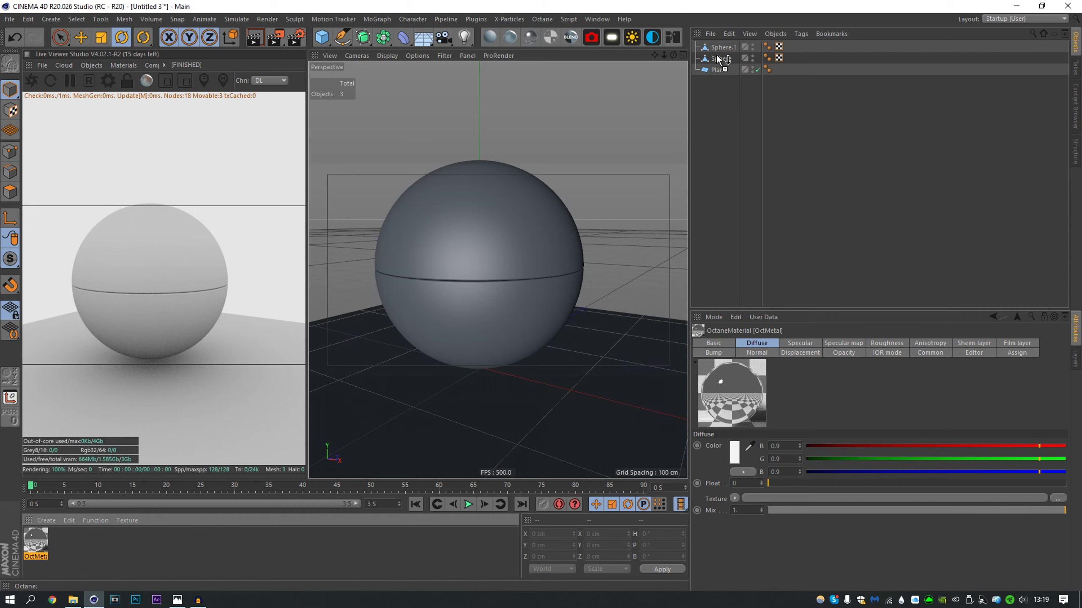
pyautogui.moveTo(719, 58); pyautogui.dragTo(724, 48)
pyautogui.click(733, 120)
# - Try merging both hemispheres into one object with Connect Objects + Delete
pyautogui.click(731, 49)
pyautogui.keyDown('ctrl'); pyautogui.click(727, 59); pyautogui.keyUp('ctrl')
pyautogui.rightClick(728, 59)
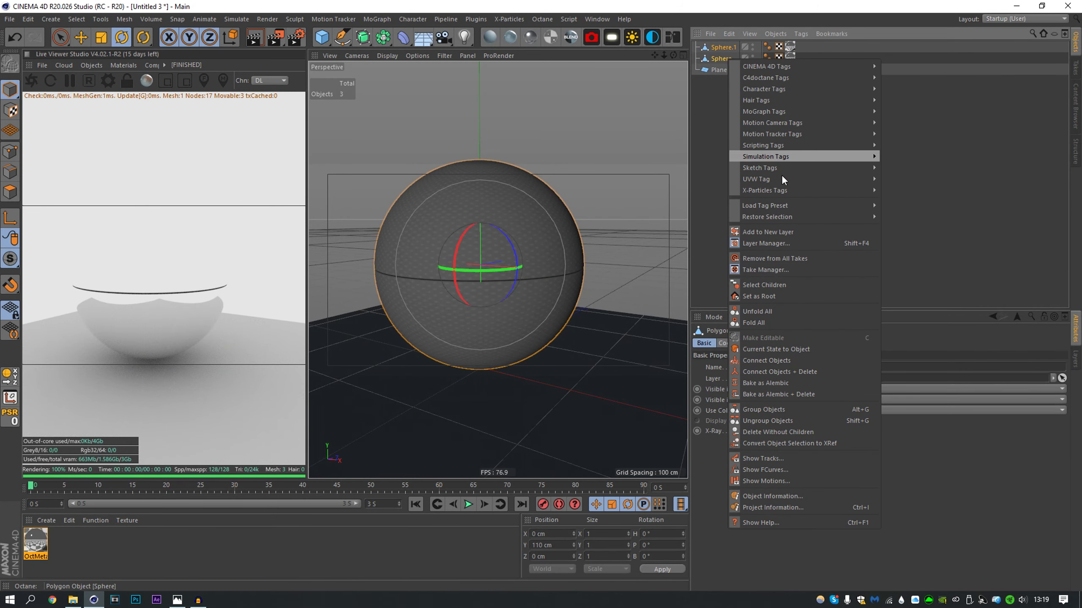
pyautogui.click(775, 372)
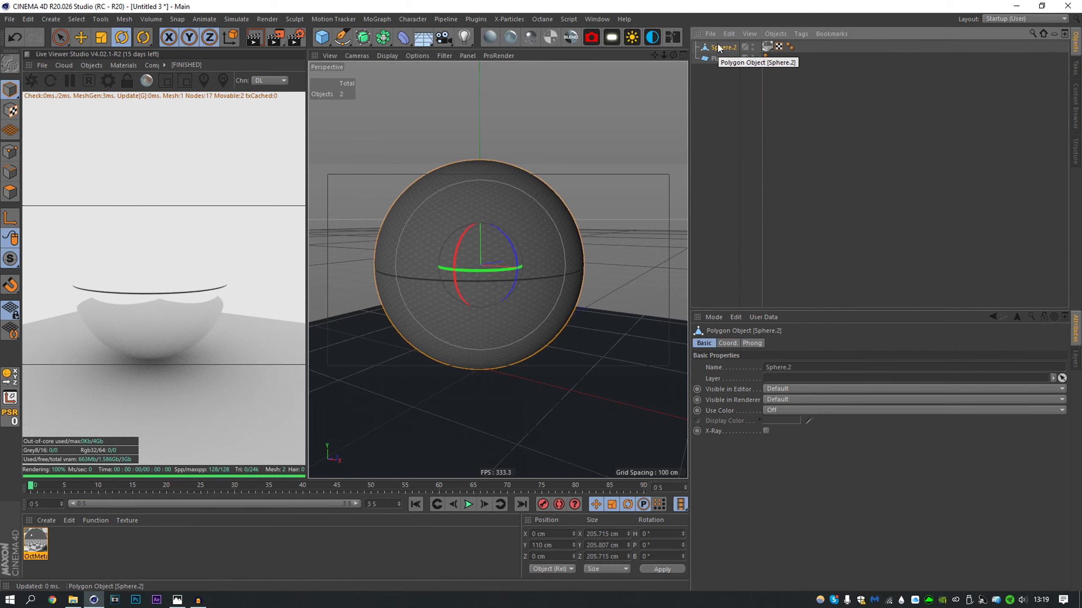
pyautogui.hotkey('ctrl', 'z')
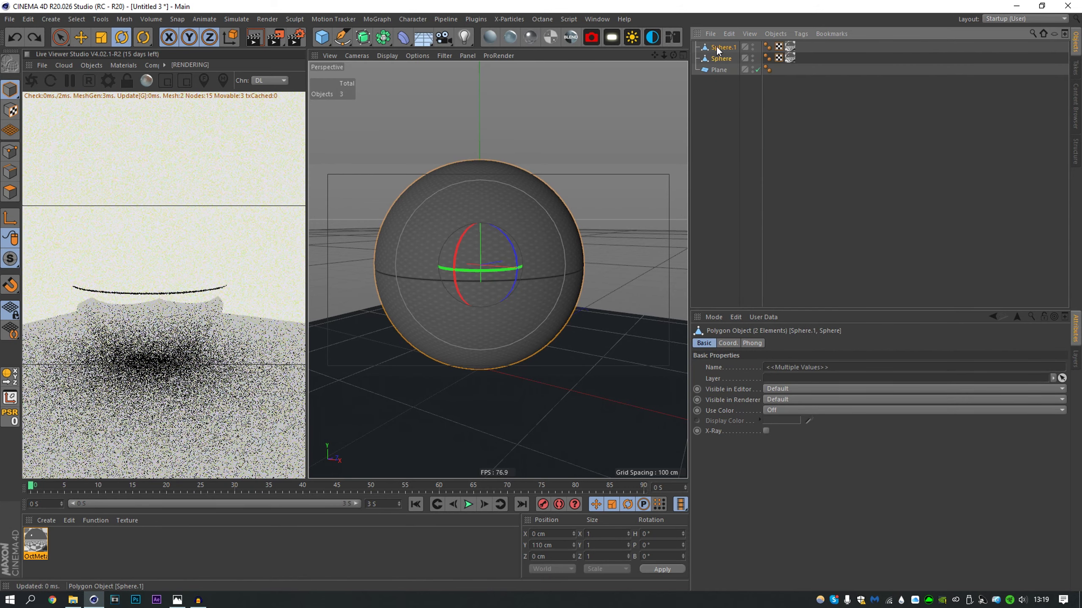
# - Replace the lower hemisphere's material with a second, newly created Octane metallic material
pyautogui.click(789, 50)
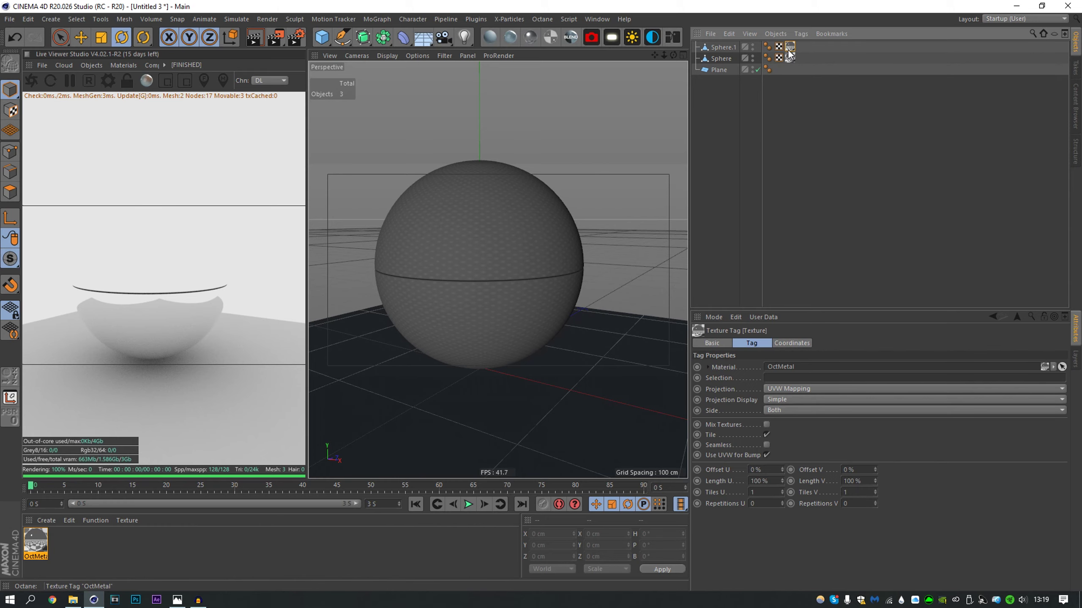
pyautogui.press('Delete')
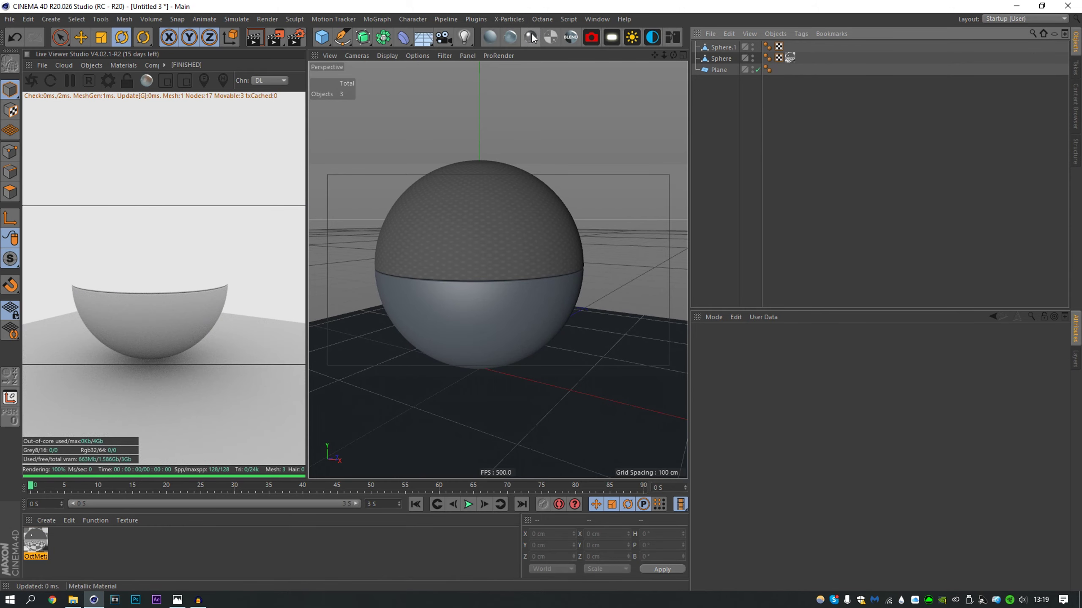
pyautogui.click(529, 37)
pyautogui.moveTo(33, 543); pyautogui.dragTo(195, 489)
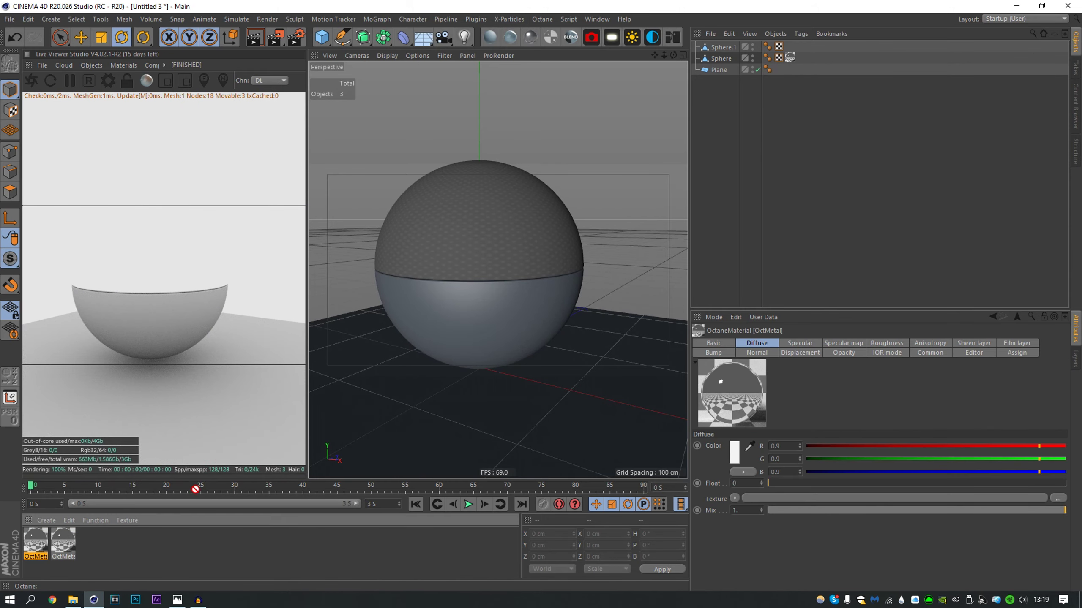
pyautogui.moveTo(720, 47); pyautogui.dragTo(720, 47)
# - Merge the two hemispheres into a single object with Connect Objects + Delete
pyautogui.click(720, 57)
pyautogui.rightClick(720, 58)
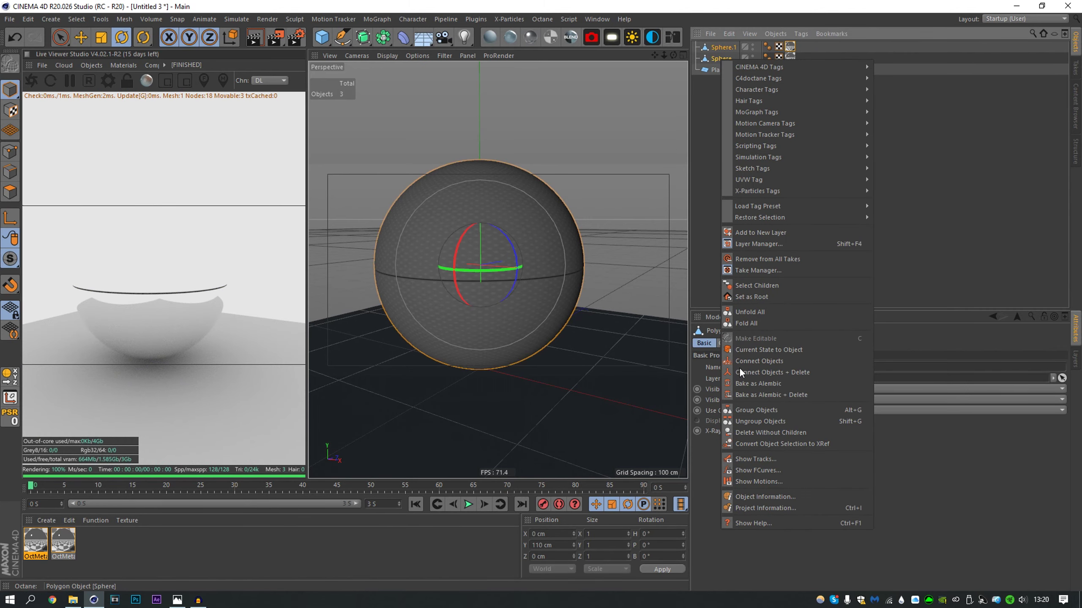
pyautogui.click(753, 372)
pyautogui.click(797, 118)
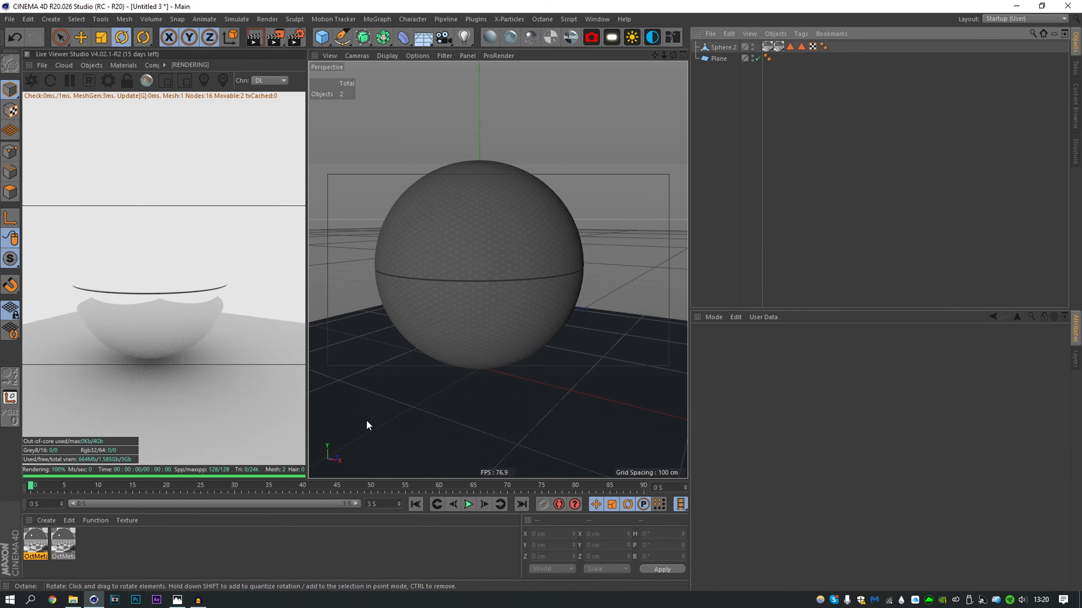
# - Delete the second metallic material and relink the merged object's empty texture tag to the remaining OctMetal
pyautogui.click(36, 542)
pyautogui.press('Delete')
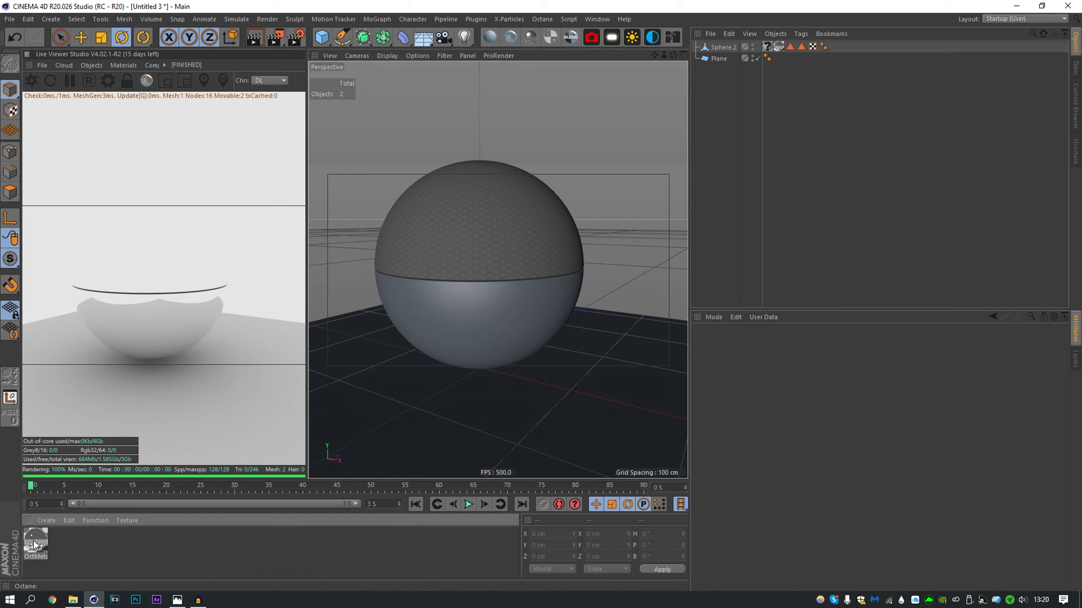
pyautogui.moveTo(766, 48); pyautogui.dragTo(766, 48)
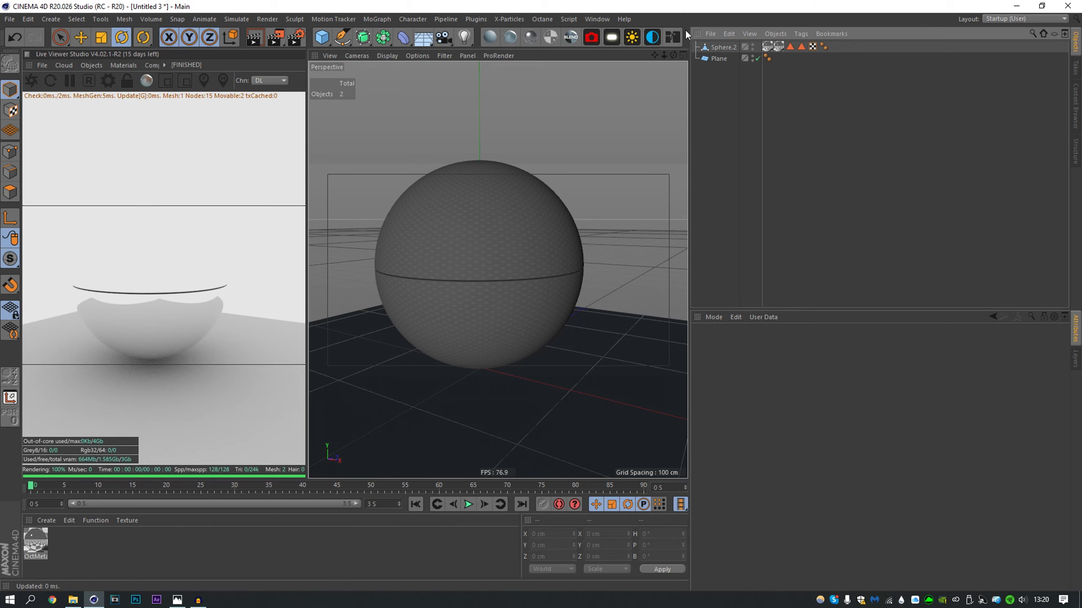
# - Rename the merged sphere as Ball and scale it down uniformly to about 82 cm across
pyautogui.doubleClick(727, 48)
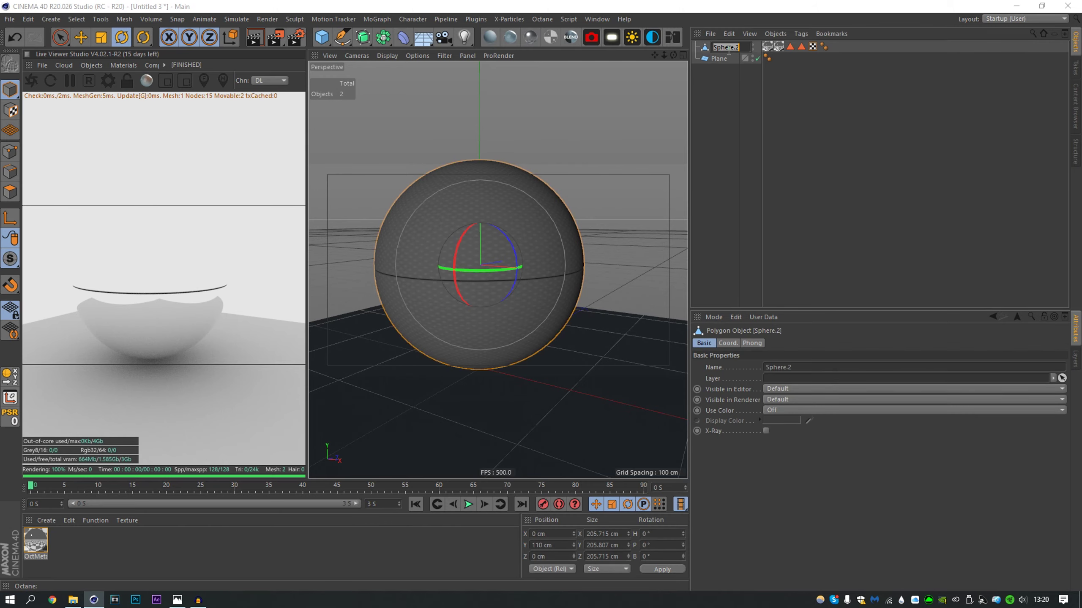
pyautogui.write('Ball')
pyautogui.press('Return')
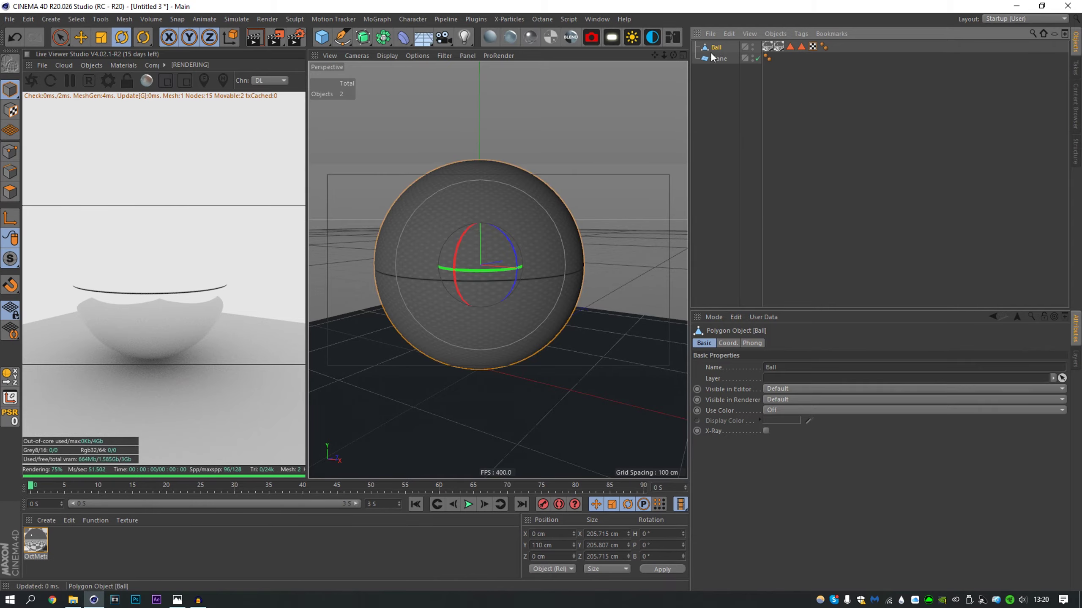
pyautogui.press('t')
pyautogui.moveTo(610, 117); pyautogui.dragTo(363, 194)
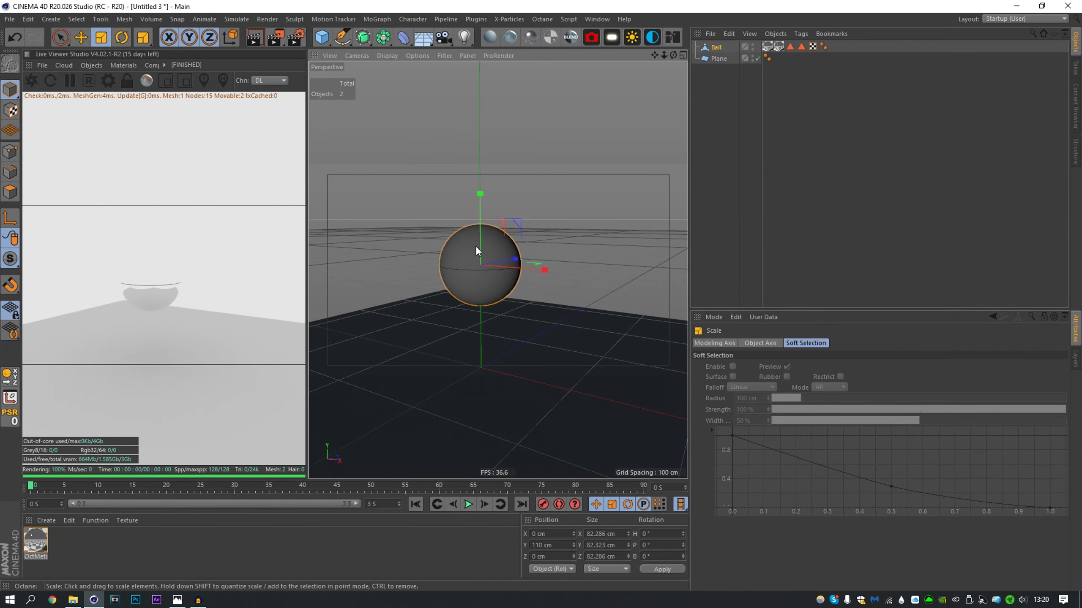
# - Frame the ball more closely and switch the Live Viewer's rendering kernel to path tracing (PT)
pyautogui.keyDown('alt'); pyautogui.moveTo(475, 245); pyautogui.dragTo(491, 217, button='right'); pyautogui.keyUp('alt')
pyautogui.keyDown('alt'); pyautogui.moveTo(498, 281); pyautogui.dragTo(497, 270, button='middle'); pyautogui.keyUp('alt')
pyautogui.keyDown('alt'); pyautogui.moveTo(510, 218); pyautogui.dragTo(488, 243); pyautogui.keyUp('alt')
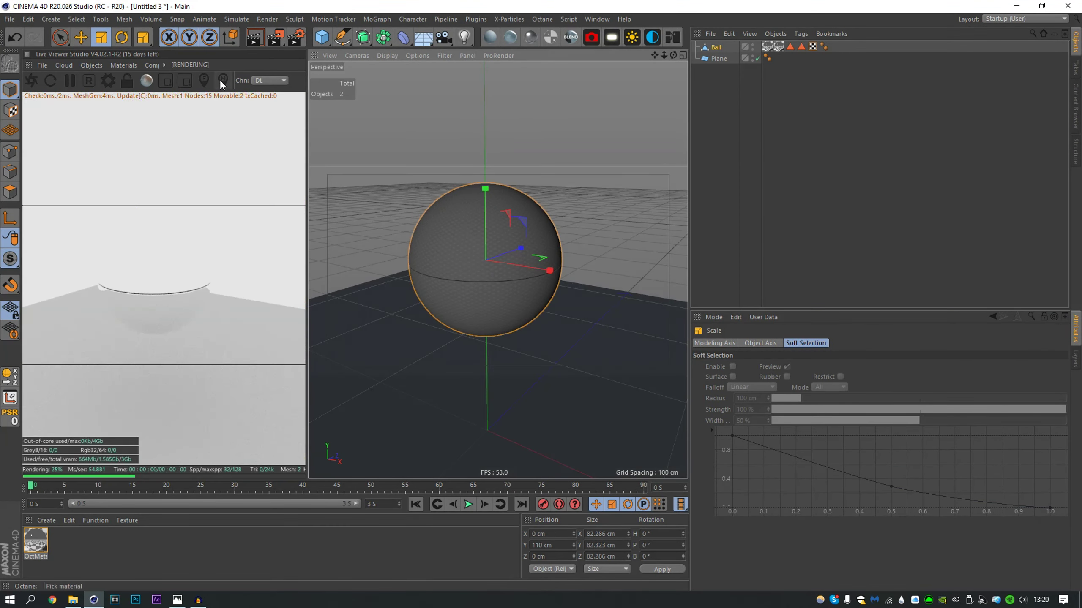
pyautogui.click(271, 80)
pyautogui.click(270, 102)
# - Set the path tracing kernel's maximum samples to 512 and its diffuse depth to 6
pyautogui.click(107, 80)
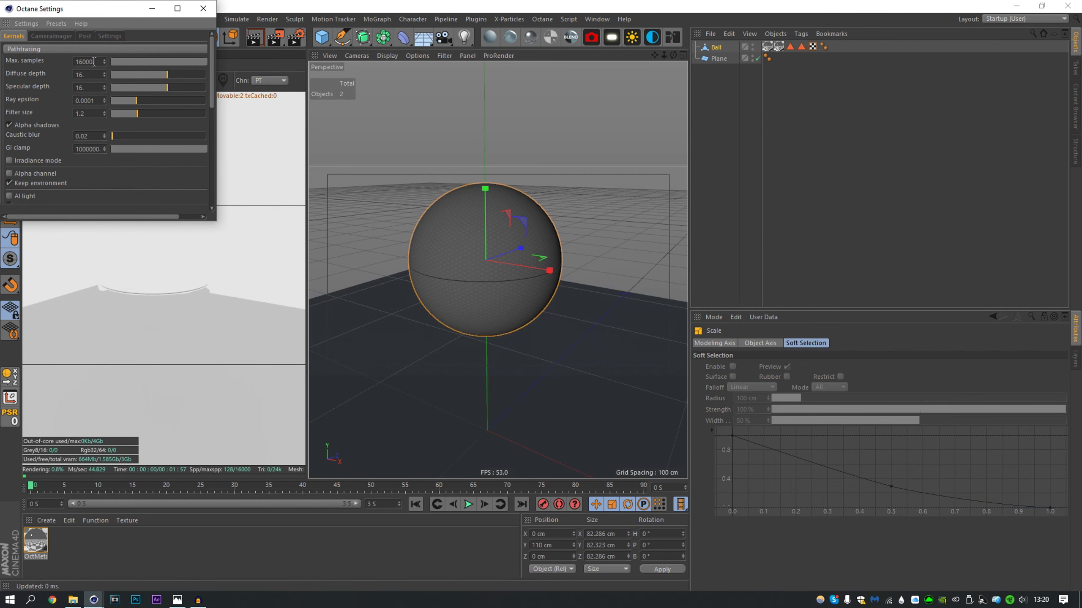
pyautogui.moveTo(92, 61); pyautogui.dragTo(31, 61)
pyautogui.write('512')
pyautogui.press('Tab')
pyautogui.write('6')
pyautogui.press('Tab')
pyautogui.press('Tab')
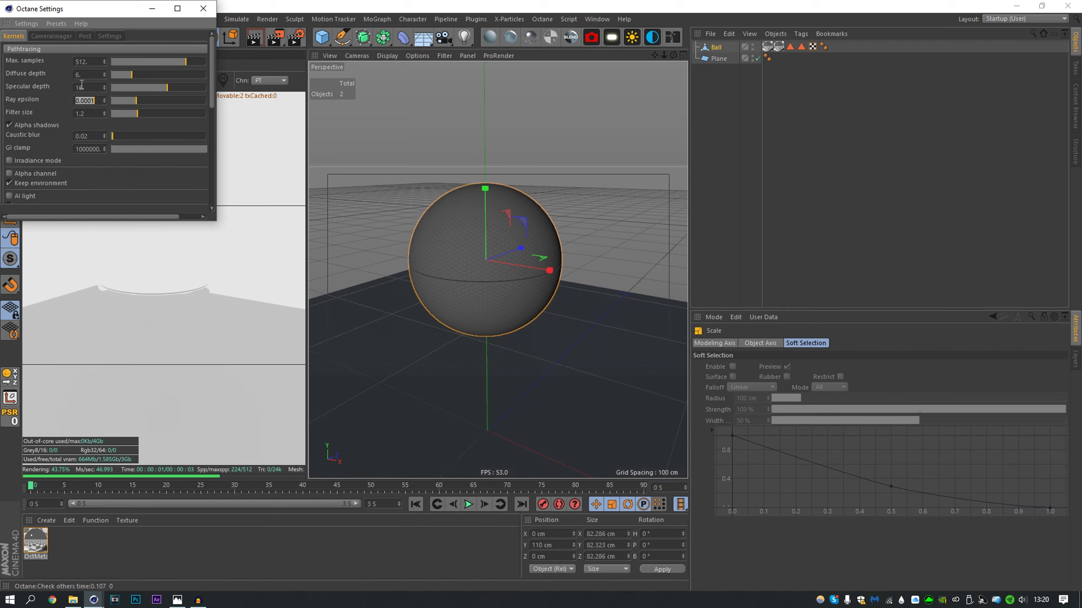
# - Set the kernel's specular depth to 6 and GI clamp to 12, and close the Octane settings
pyautogui.hotkey('shift', 'Tab')
pyautogui.write('6')
pyautogui.press('Tab')
pyautogui.press('Tab')
pyautogui.press('Tab')
pyautogui.press('Tab')
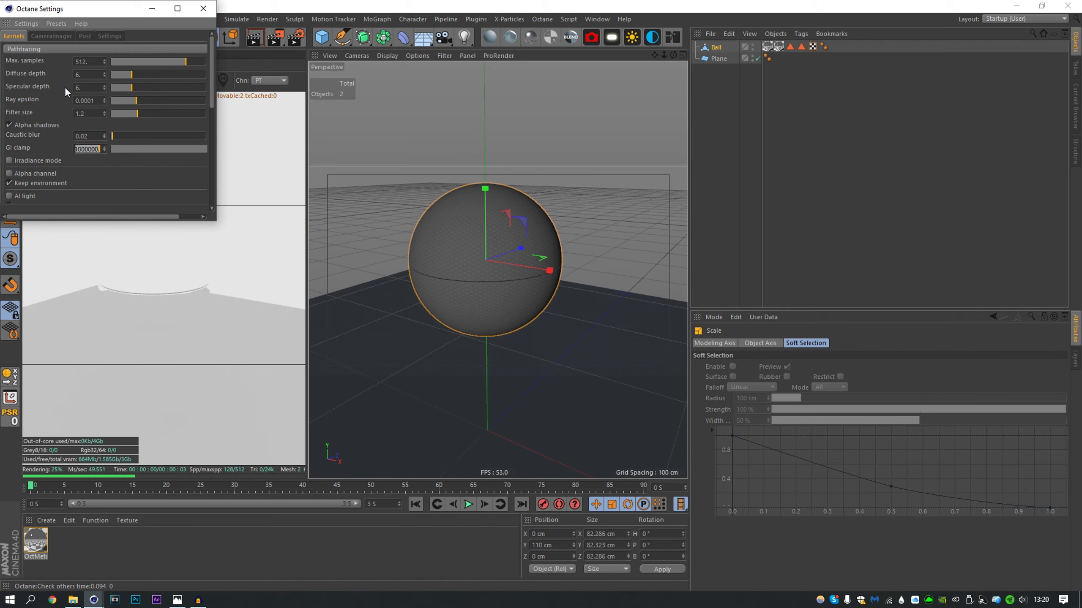
pyautogui.write('12.')
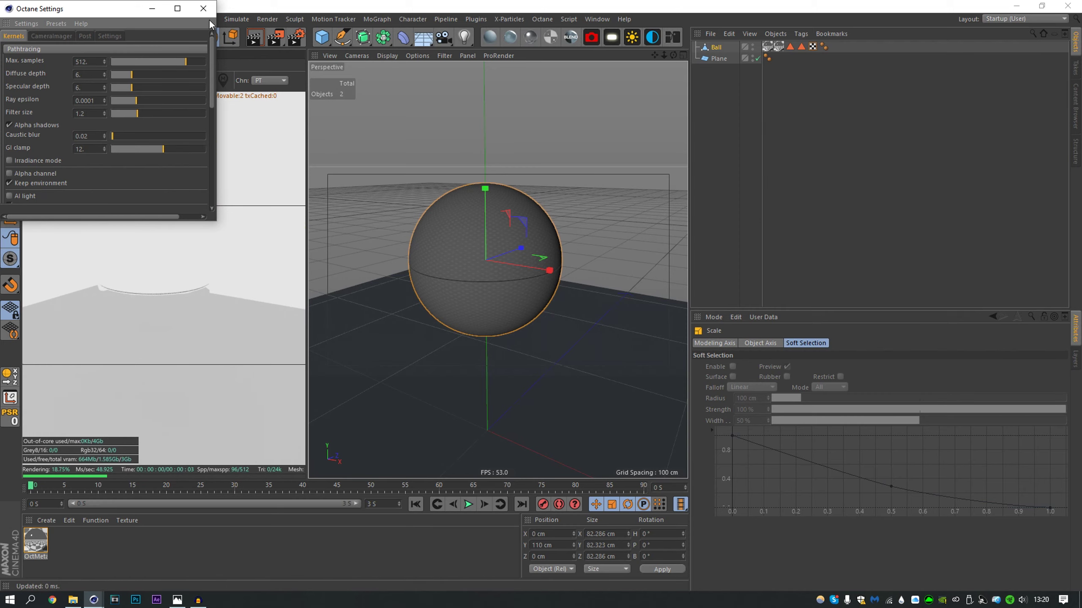
pyautogui.click(203, 9)
# - Set the render output size to 512 × 512 pixels
pyautogui.click(297, 38)
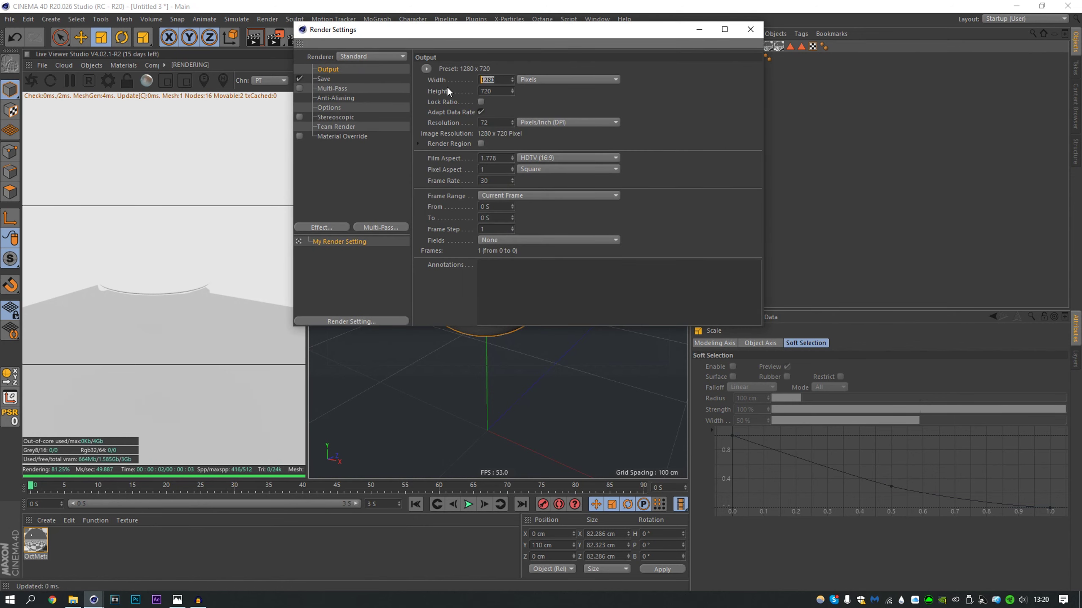
pyautogui.write('512')
pyautogui.press('Tab')
pyautogui.write('512')
pyautogui.press('Return')
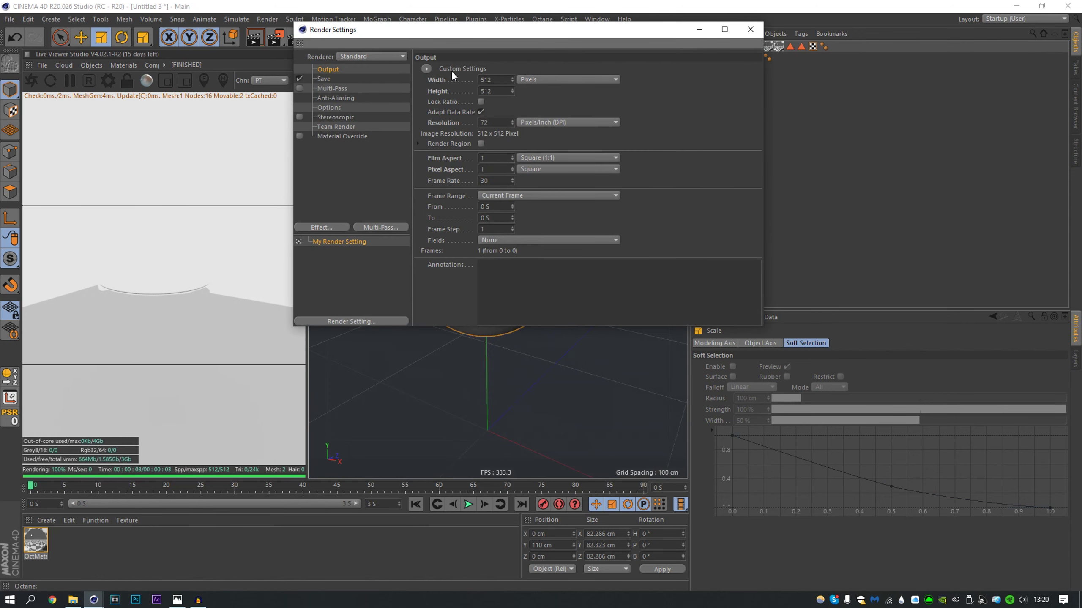
pyautogui.click(750, 29)
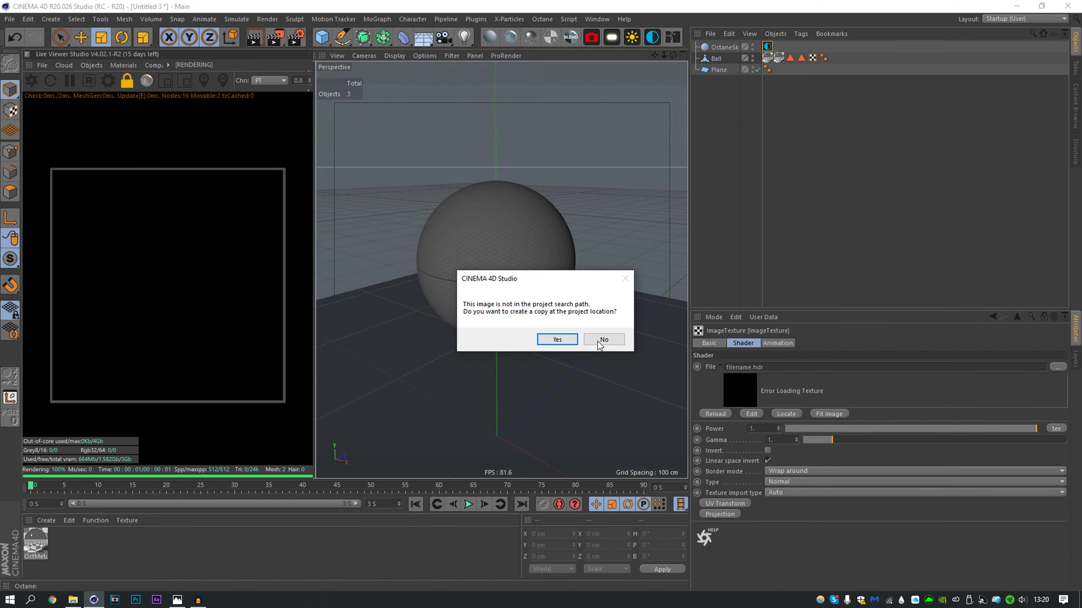
# - Load canada_montreal_nad_photorealism.exr as the sky's image texture without copying it to the project, and frame the ball
pyautogui.click(597, 341)
pyautogui.keyDown('alt'); pyautogui.moveTo(497, 234); pyautogui.dragTo(495, 258); pyautogui.keyUp('alt')
pyautogui.keyDown('alt'); pyautogui.moveTo(494, 254); pyautogui.dragTo(497, 232, button='right'); pyautogui.keyUp('alt')
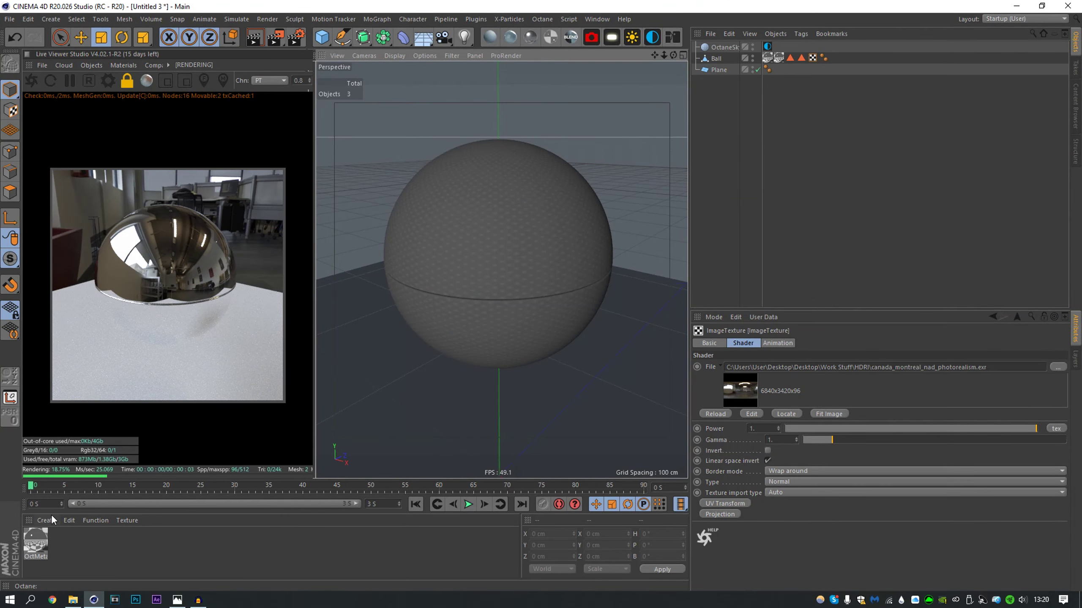
# - Rename the metallic material as Gold and set its metallic reflection mode to Rgb IOR
pyautogui.doubleClick(38, 553)
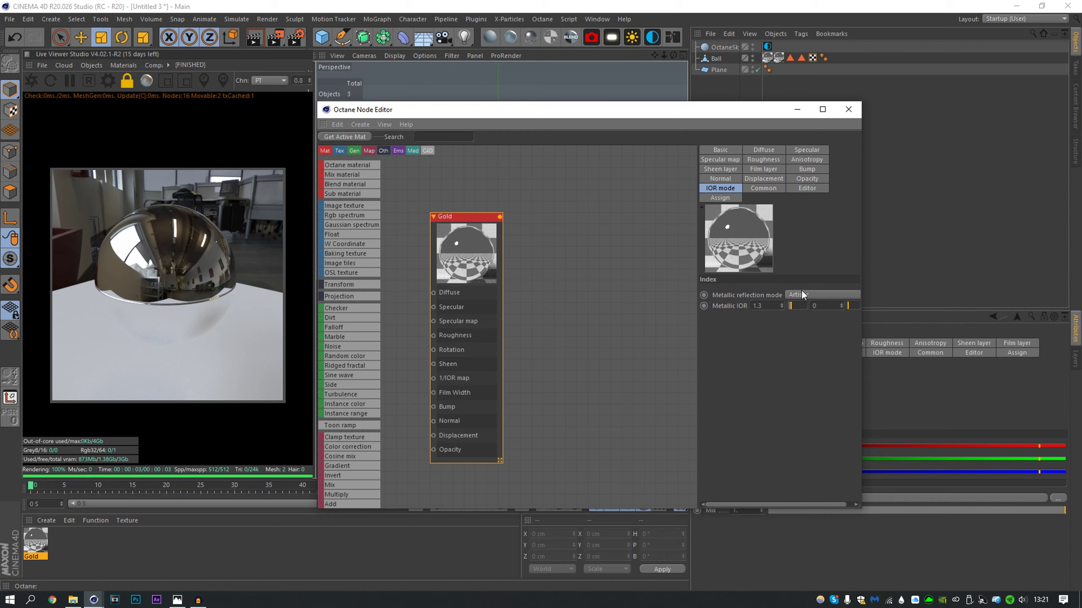
pyautogui.click(801, 329)
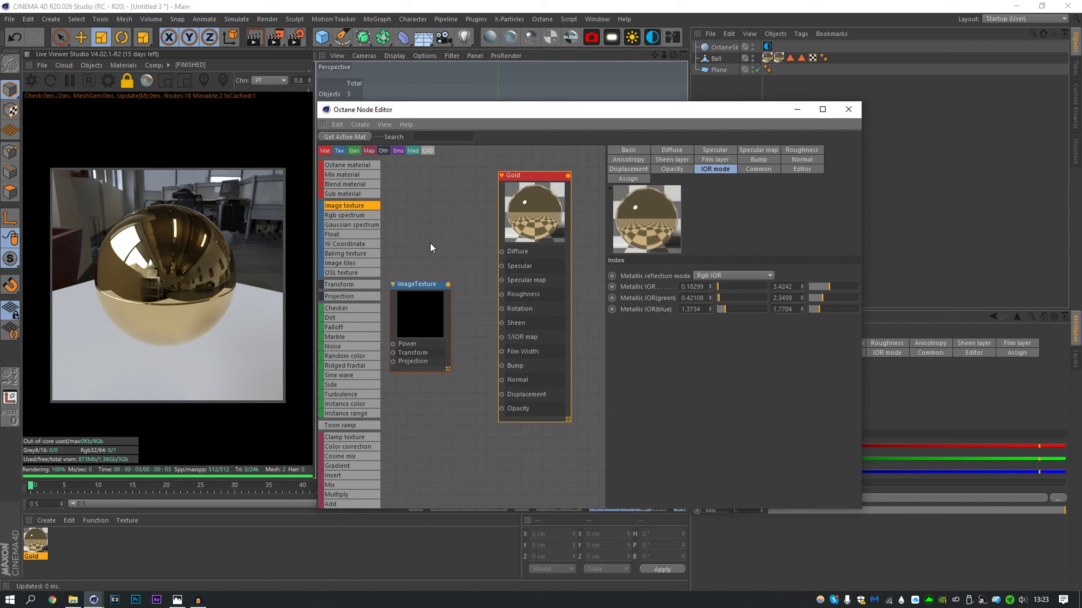
# - Set the Gold material's BRDF model to GGX
pyautogui.moveTo(429, 243)
pyautogui.mouseDown(button='middle')
pyautogui.moveTo(489, 243)
pyautogui.moveTo(445, 236)
pyautogui.mouseUp(button='middle')
pyautogui.click(638, 149)
pyautogui.click(678, 305)
pyautogui.click(671, 339)
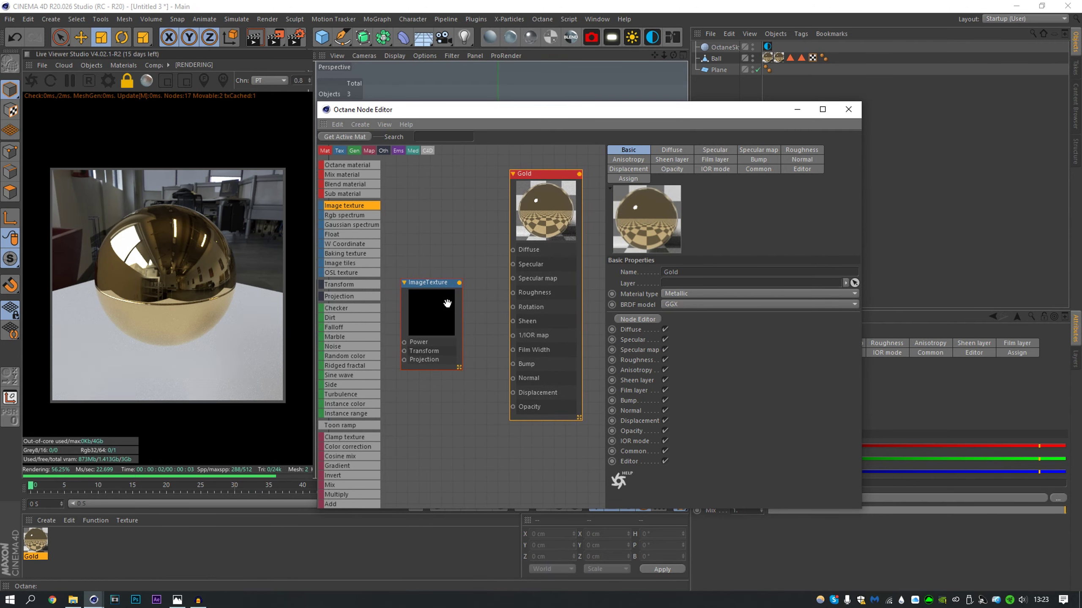
# - Load Smudges.png from the tex folder of Models\RS_ShaderBallScene into the ImageTexture node without copying it to the project
pyautogui.moveTo(446, 303); pyautogui.dragTo(446, 296)
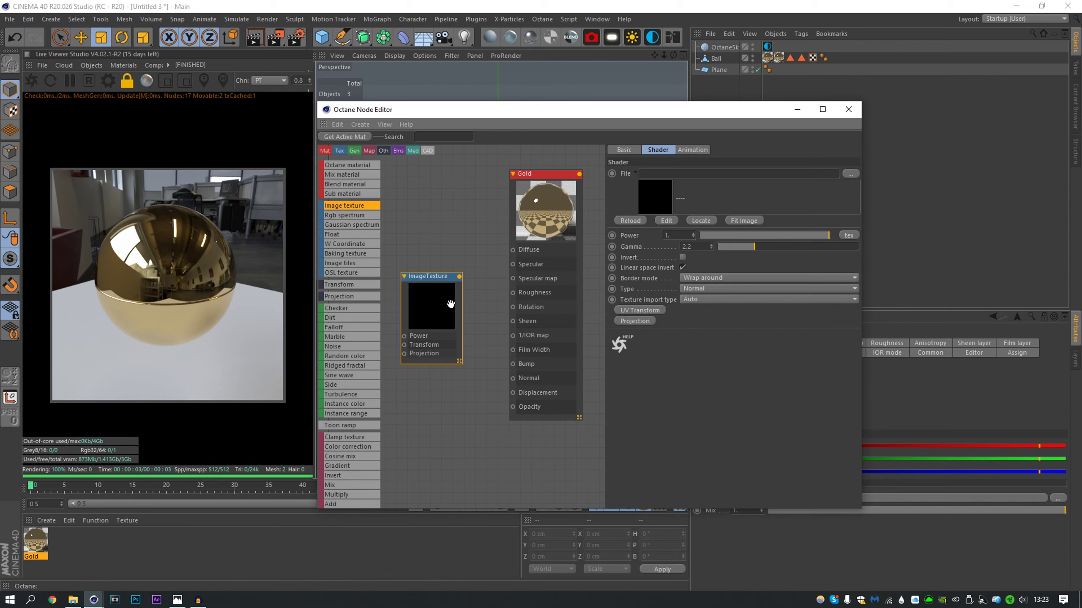
pyautogui.click(850, 175)
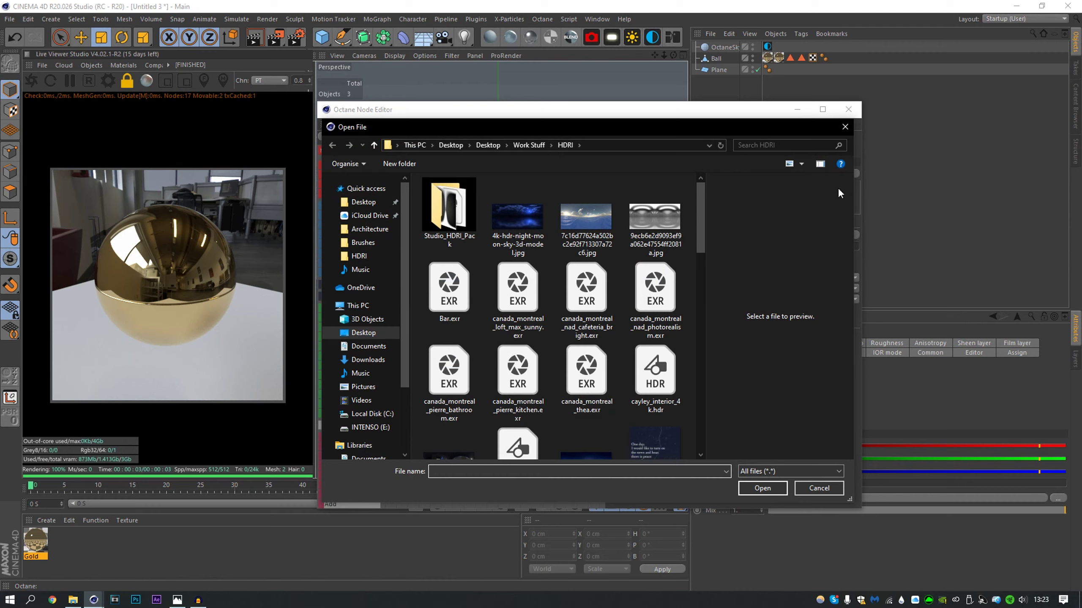
pyautogui.click(528, 146)
pyautogui.doubleClick(452, 254)
pyautogui.scroll(-7, 493, 295)
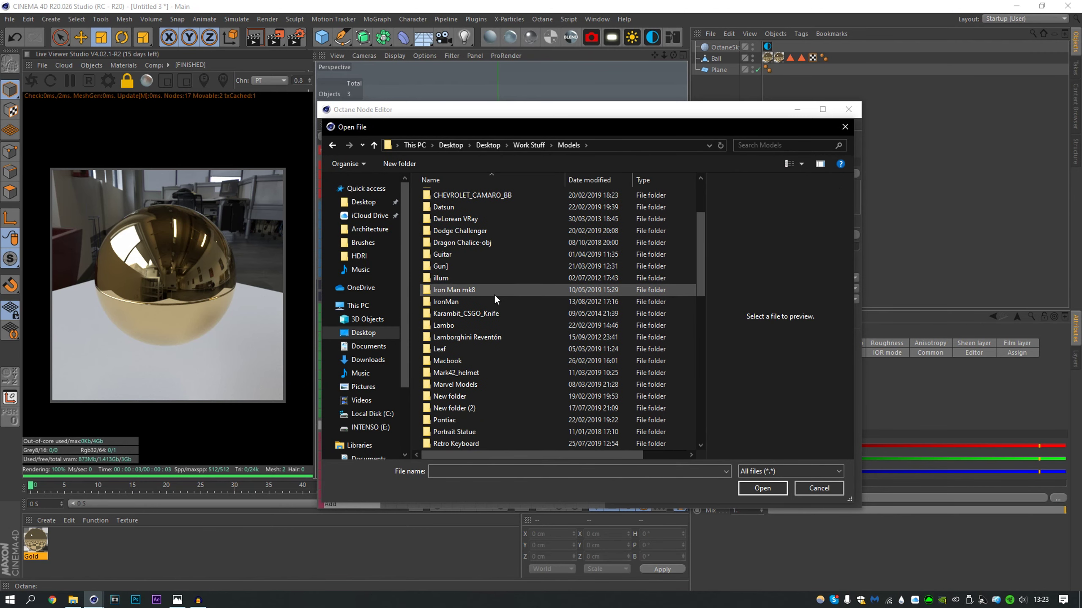
pyautogui.doubleClick(454, 324)
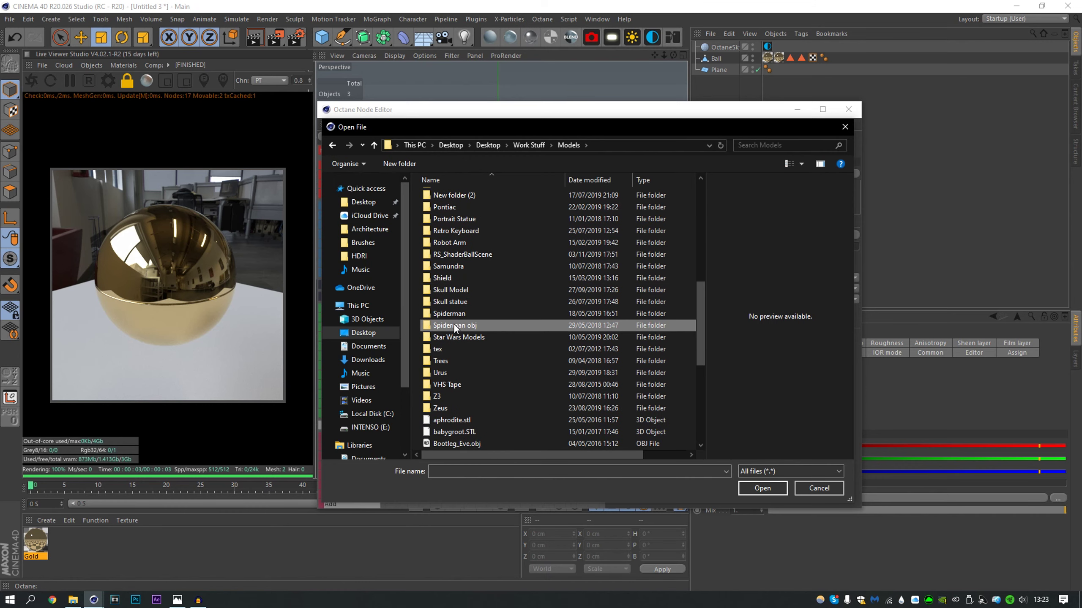
pyautogui.click(471, 232)
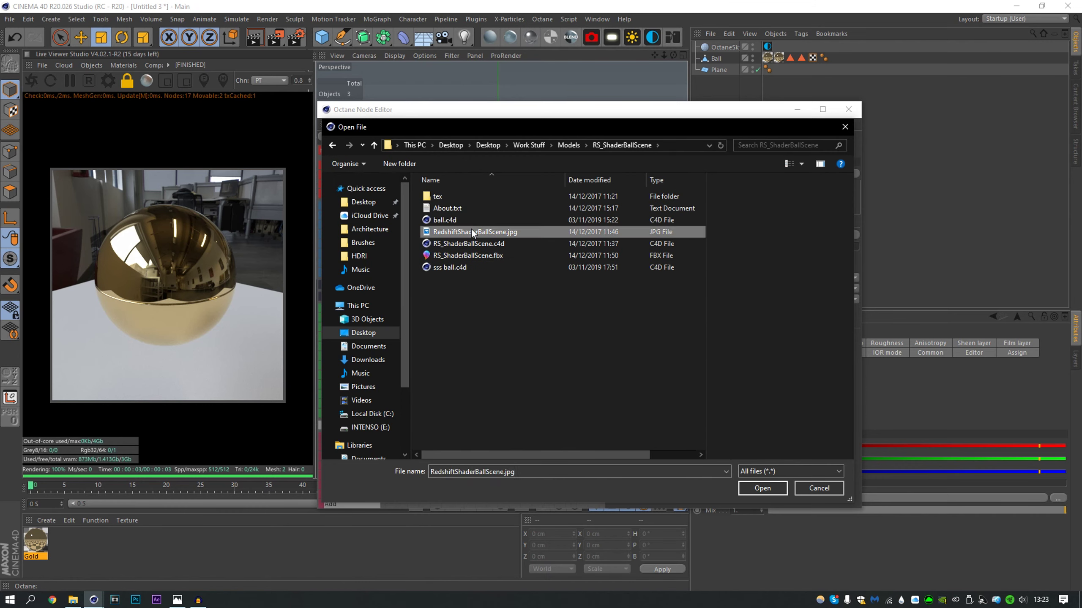
pyautogui.doubleClick(438, 196)
pyautogui.click(669, 212)
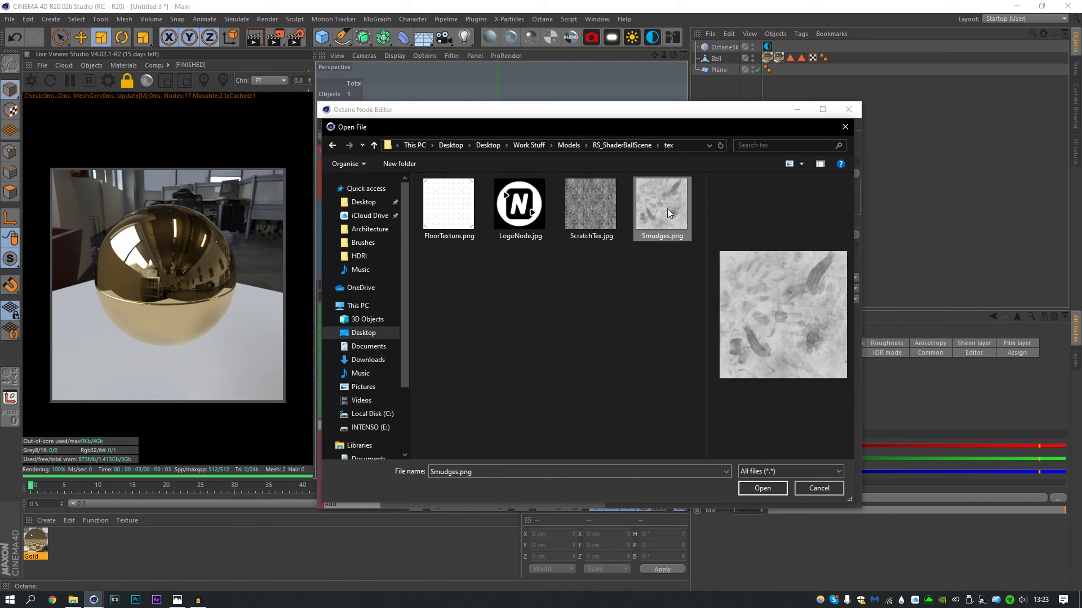
pyautogui.click(452, 229)
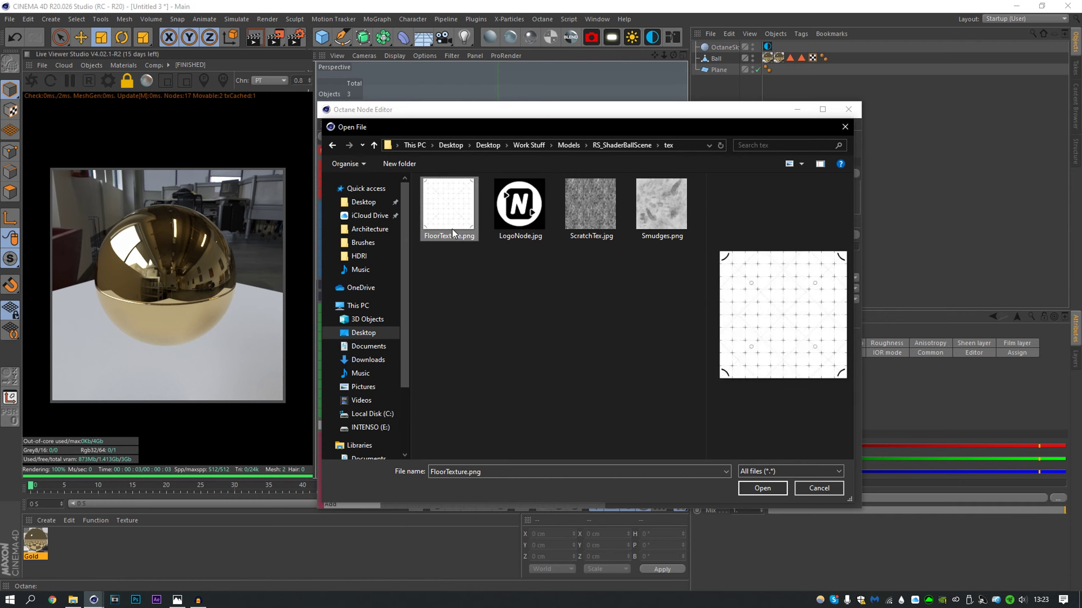
pyautogui.click(682, 226)
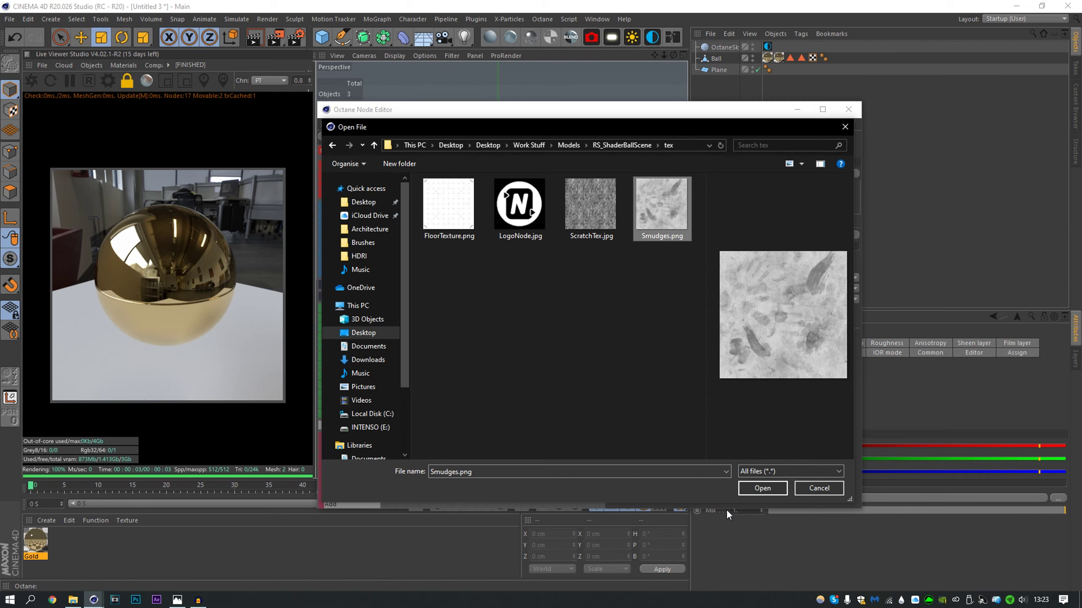
pyautogui.click(762, 488)
pyautogui.click(556, 340)
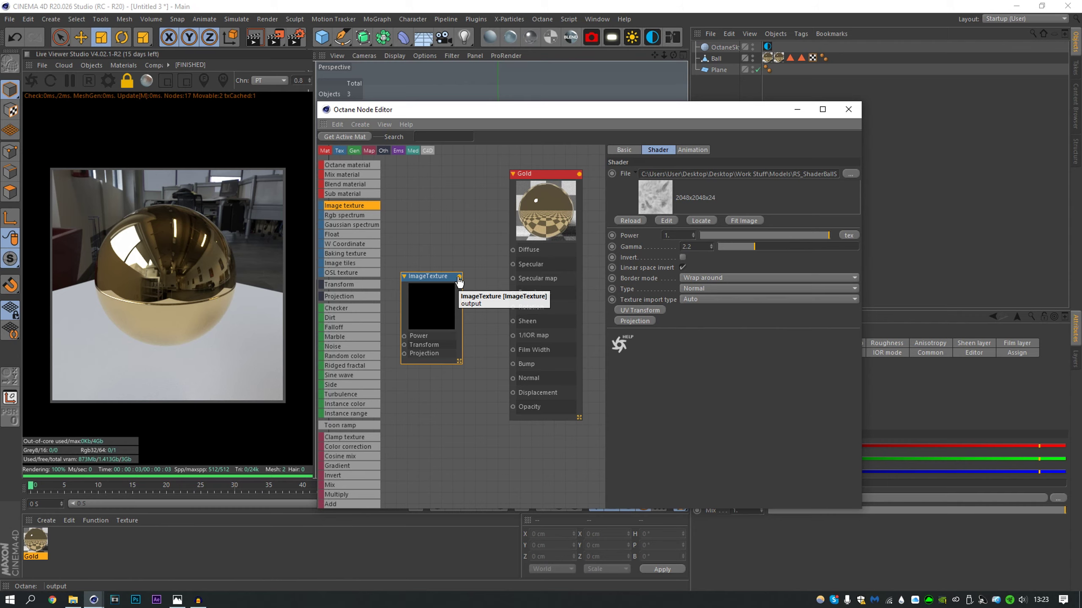
# - Connect the smudge texture to Gold's Roughness input and give the texture UV transform and projection nodes
pyautogui.moveTo(459, 277); pyautogui.dragTo(512, 293)
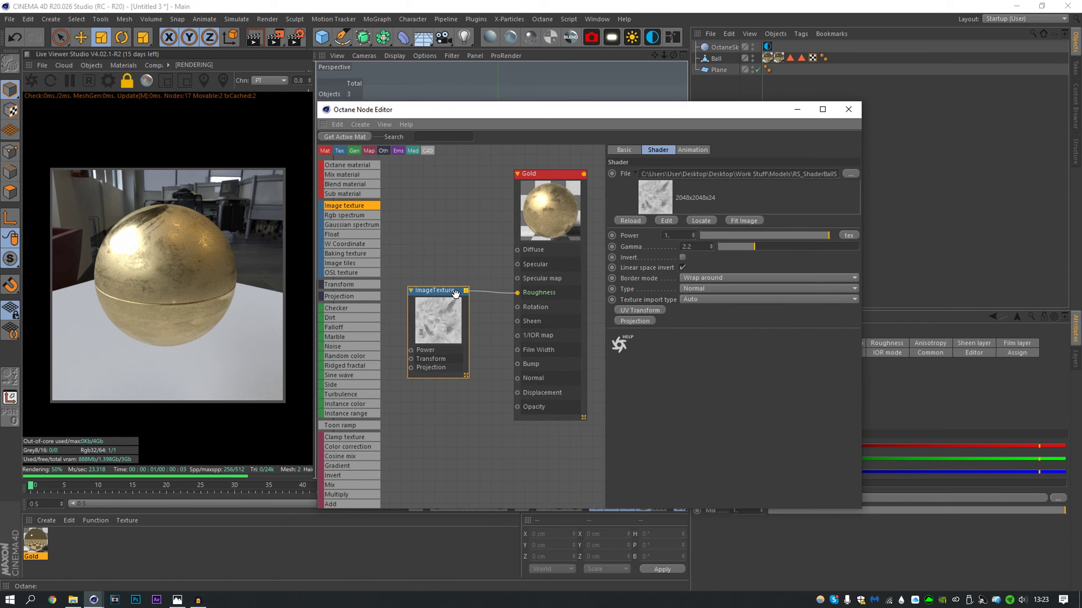
pyautogui.click(638, 319)
pyautogui.click(639, 311)
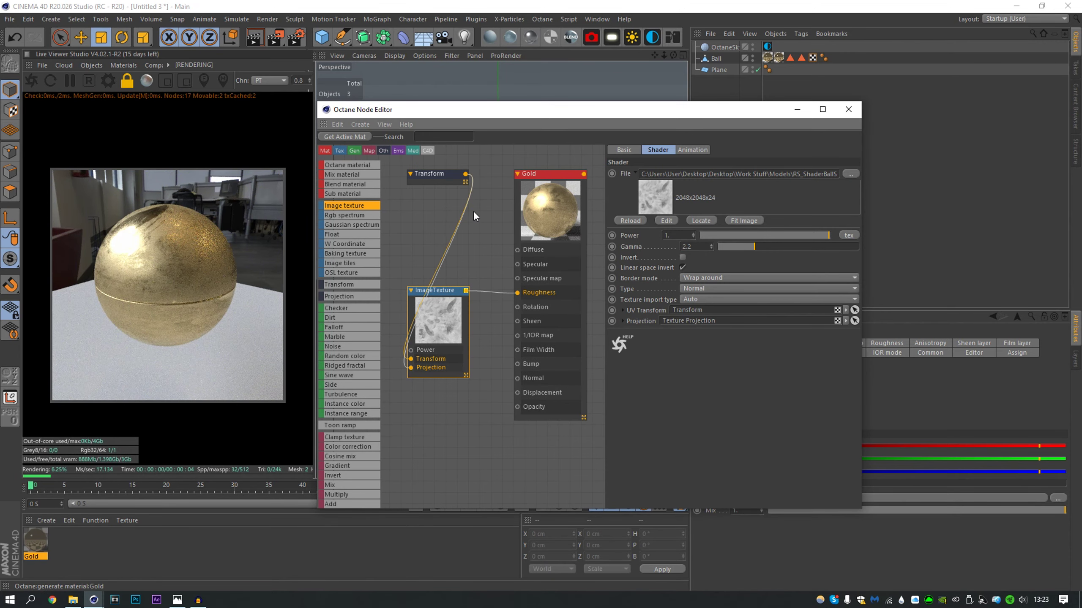
pyautogui.moveTo(426, 181); pyautogui.dragTo(336, 378)
# - Raise the smudge texture's gamma to about 5.13 and close the node editor
pyautogui.click(435, 328)
pyautogui.moveTo(756, 246); pyautogui.dragTo(808, 245)
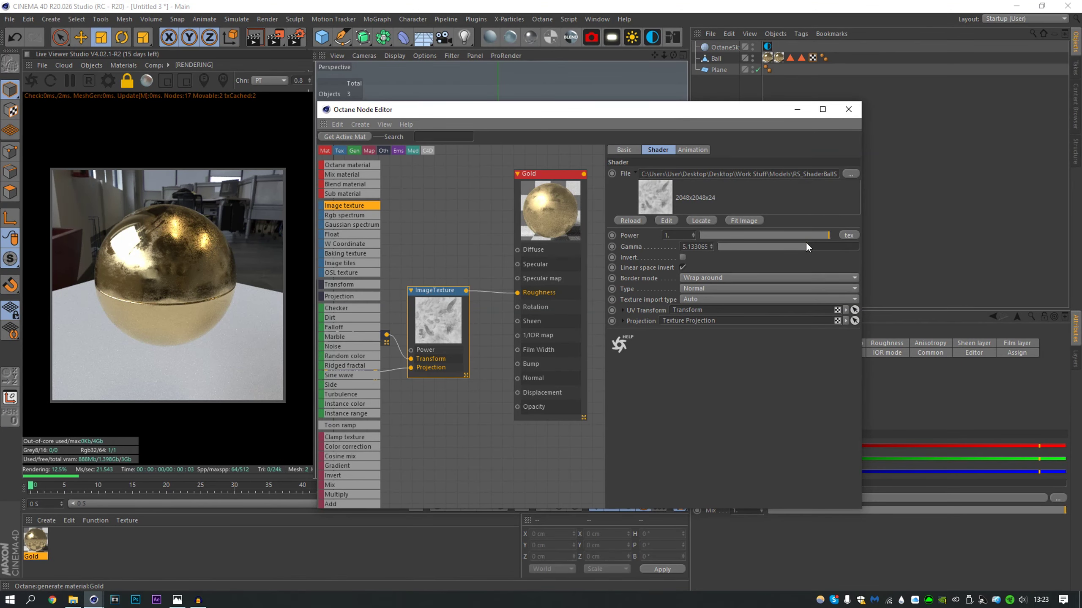
pyautogui.moveTo(546, 265); pyautogui.dragTo(536, 254)
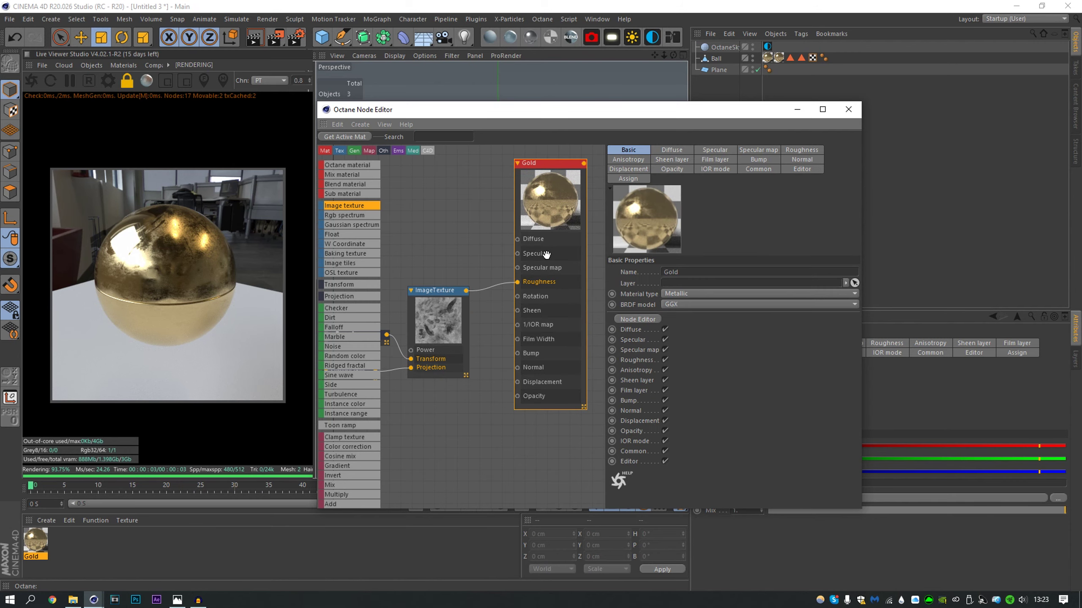
pyautogui.click(848, 109)
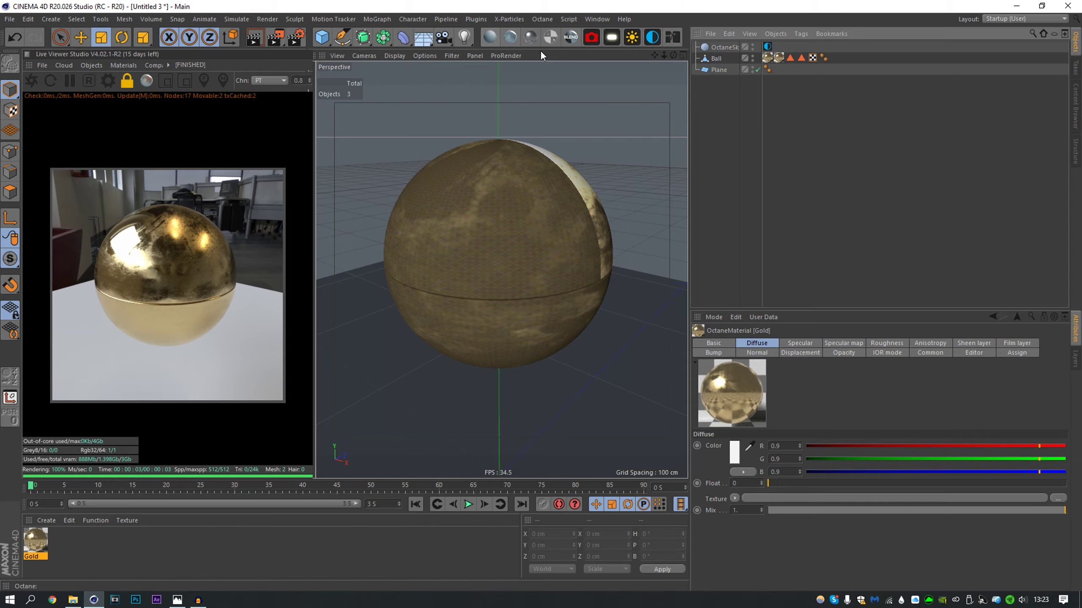
# - Create an Octane mix material and apply it to the Plane
pyautogui.click(92, 65)
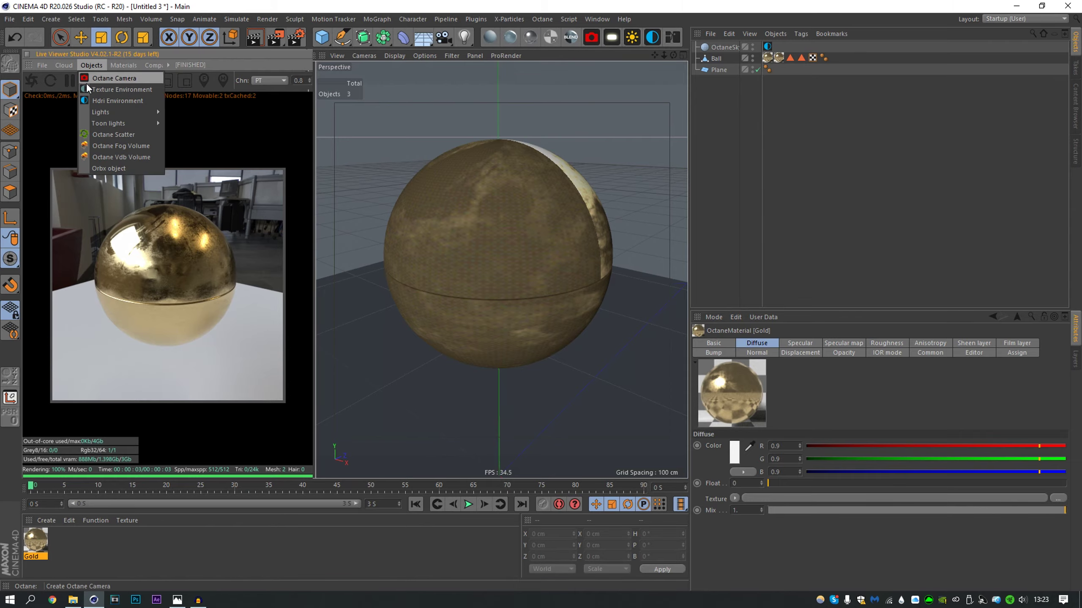
pyautogui.moveTo(123, 65)
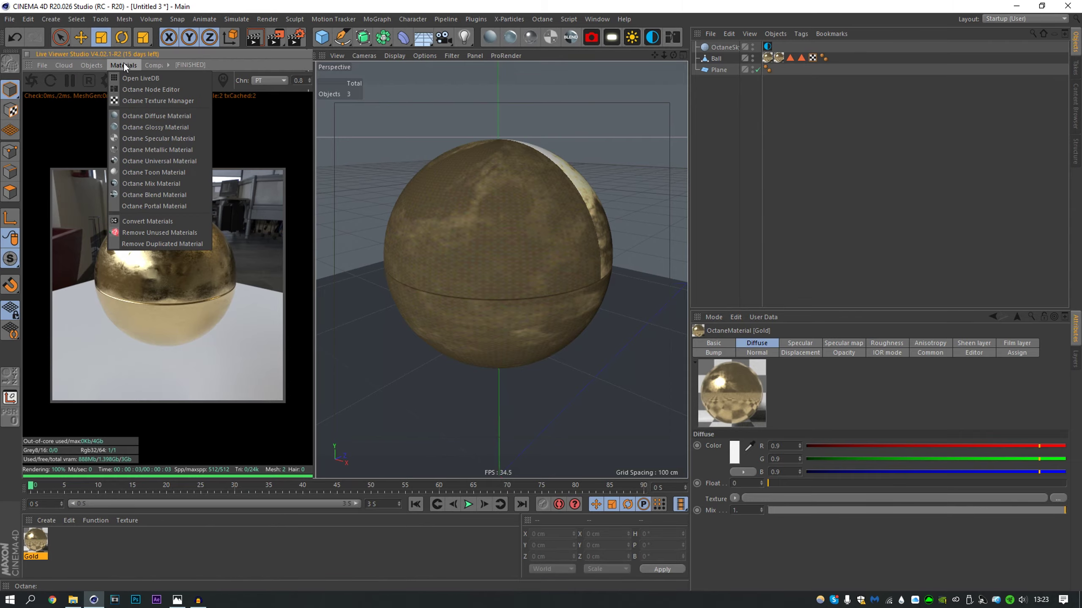
pyautogui.click(130, 131)
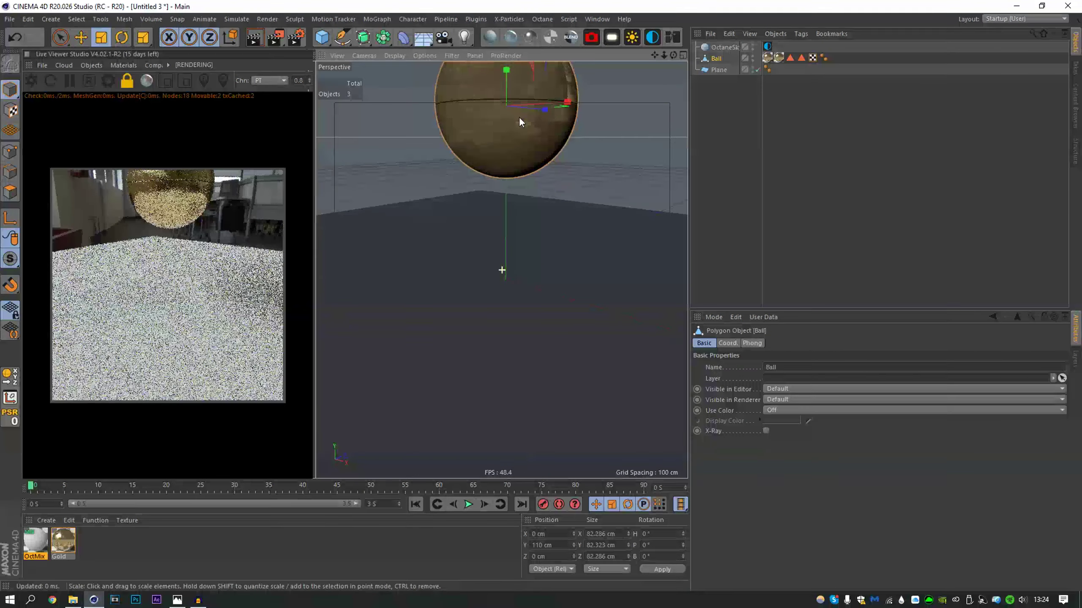
pyautogui.keyDown('alt'); pyautogui.moveTo(500, 280); pyautogui.dragTo(509, 286); pyautogui.keyUp('alt')
pyautogui.keyDown('alt'); pyautogui.moveTo(510, 286); pyautogui.dragTo(516, 252, button='middle'); pyautogui.keyUp('alt')
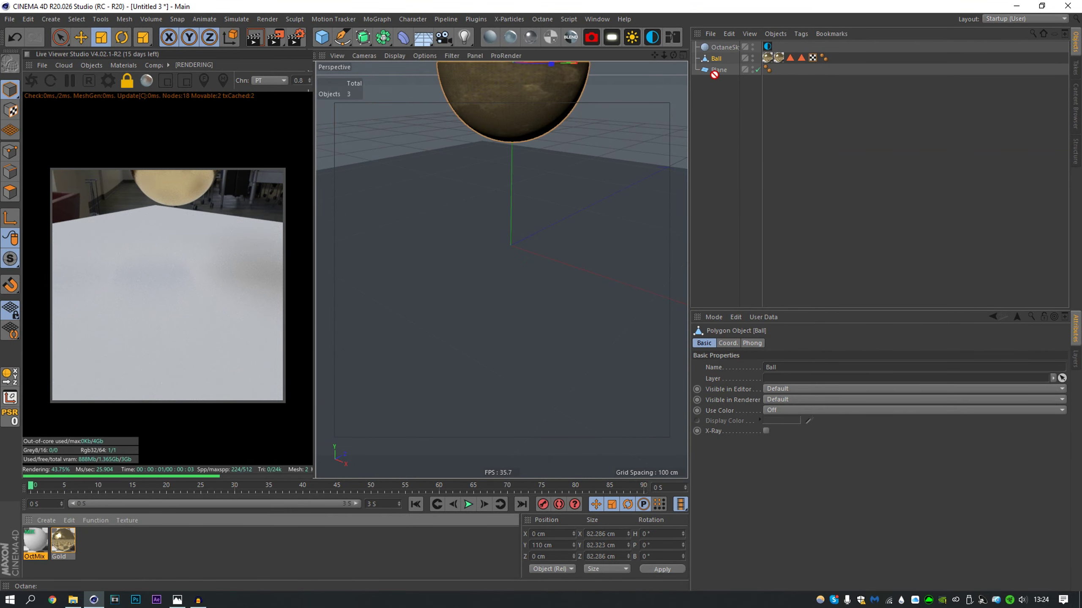
pyautogui.moveTo(714, 74); pyautogui.dragTo(718, 70)
# - Add an Octane material node to the mix material's graph and connect it to the Material1 input
pyautogui.click(672, 37)
pyautogui.moveTo(416, 315); pyautogui.dragTo(510, 280)
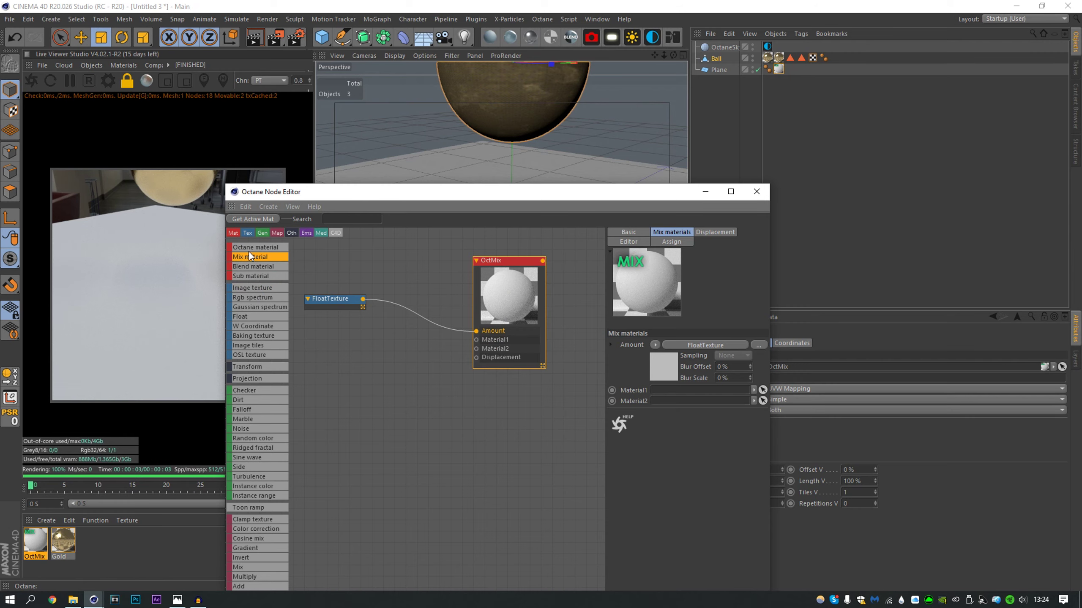
pyautogui.moveTo(318, 370); pyautogui.dragTo(318, 369)
pyautogui.moveTo(349, 373); pyautogui.dragTo(345, 357)
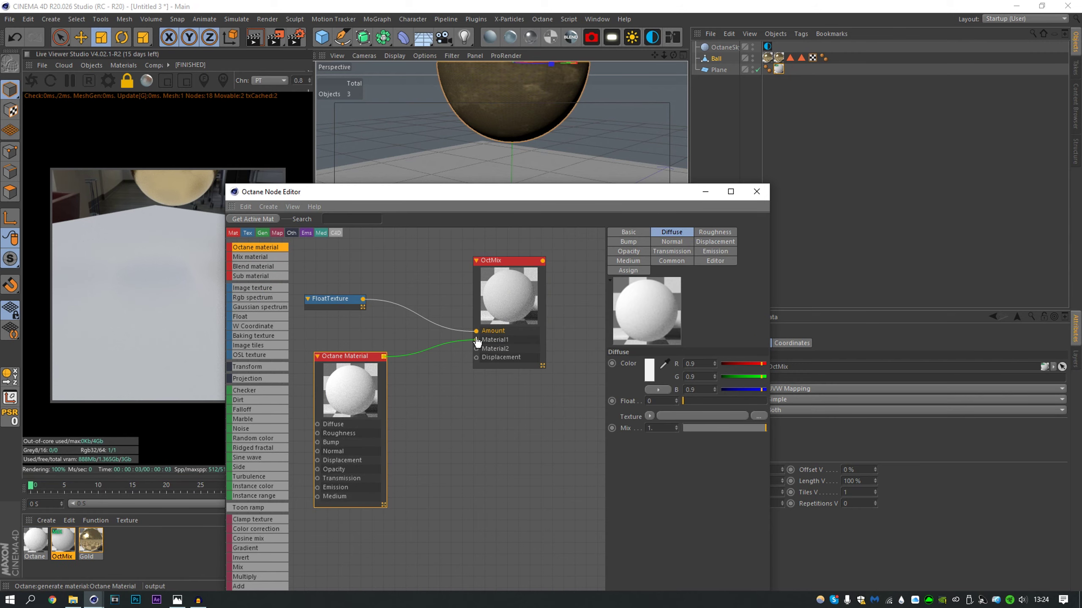
pyautogui.moveTo(476, 340); pyautogui.dragTo(476, 340)
pyautogui.moveTo(342, 384); pyautogui.dragTo(345, 366)
pyautogui.moveTo(339, 321); pyautogui.dragTo(424, 295, button='middle')
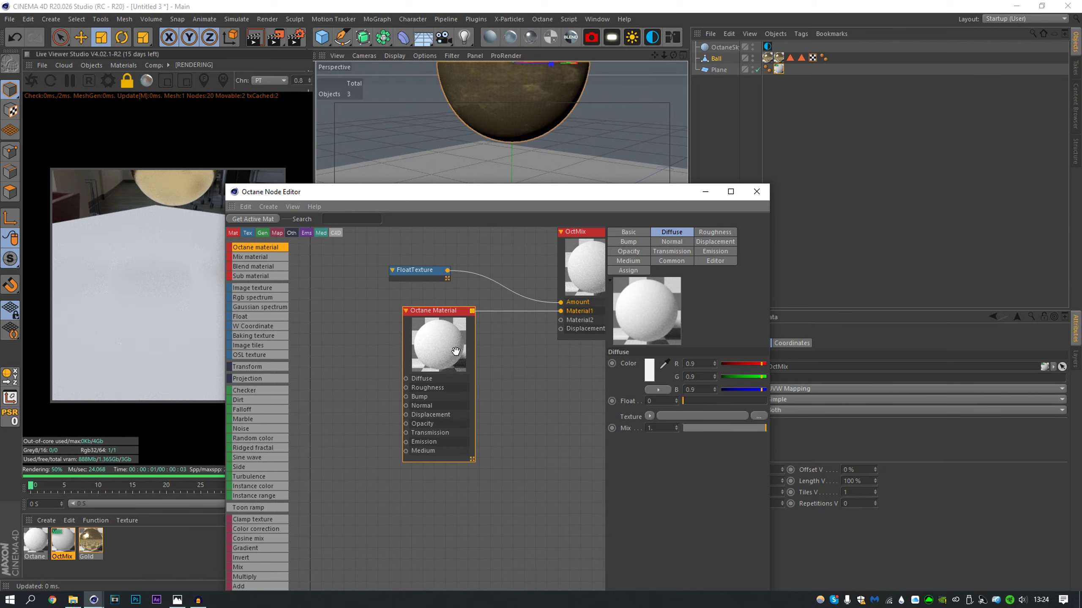
pyautogui.click(629, 232)
pyautogui.click(663, 231)
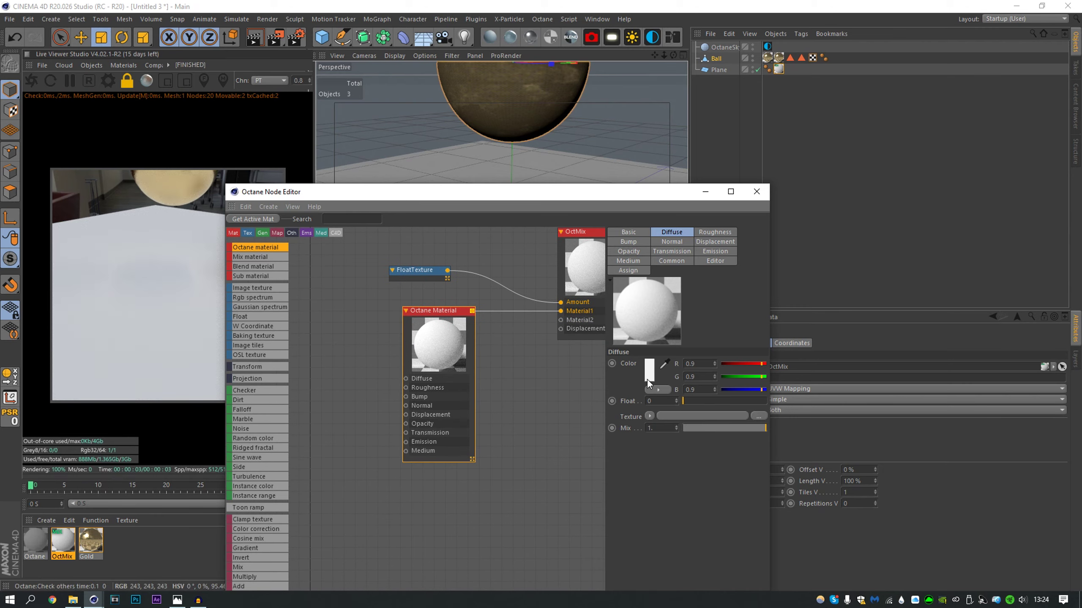
pyautogui.click(647, 379)
pyautogui.click(586, 397)
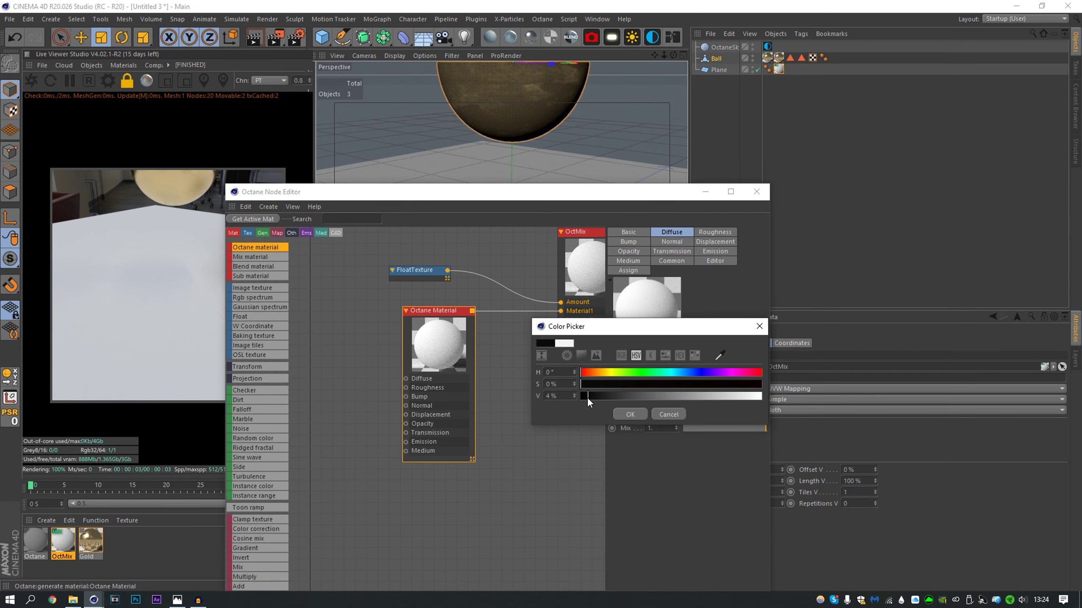
pyautogui.moveTo(586, 398); pyautogui.dragTo(724, 398)
pyautogui.click(677, 414)
# - Add an image texture node next to the Octane material and widen the node editor window
pyautogui.moveTo(443, 354); pyautogui.dragTo(460, 342)
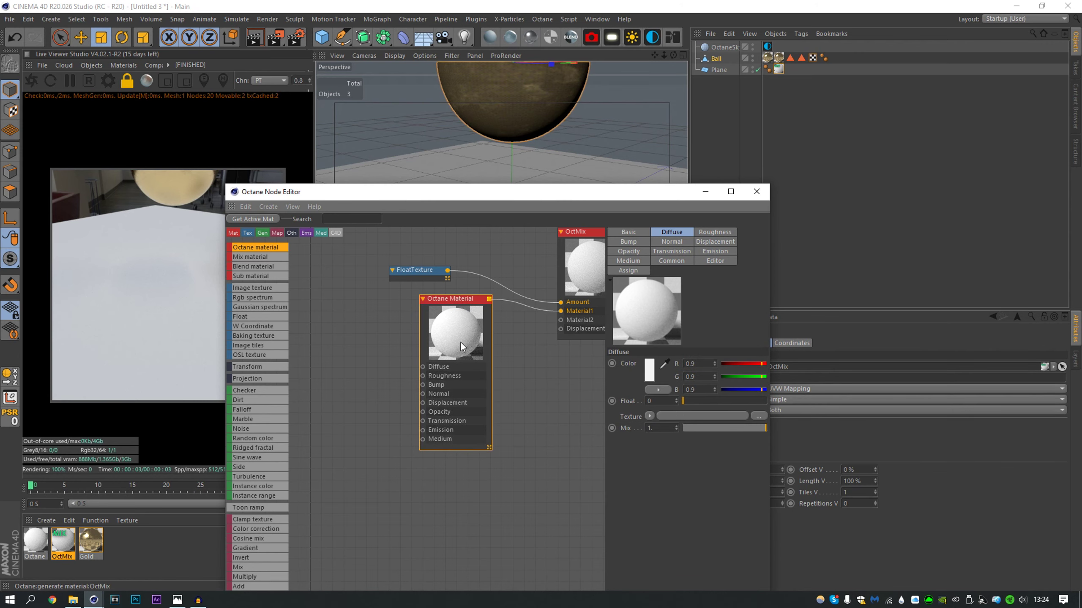
pyautogui.moveTo(251, 292); pyautogui.dragTo(362, 373)
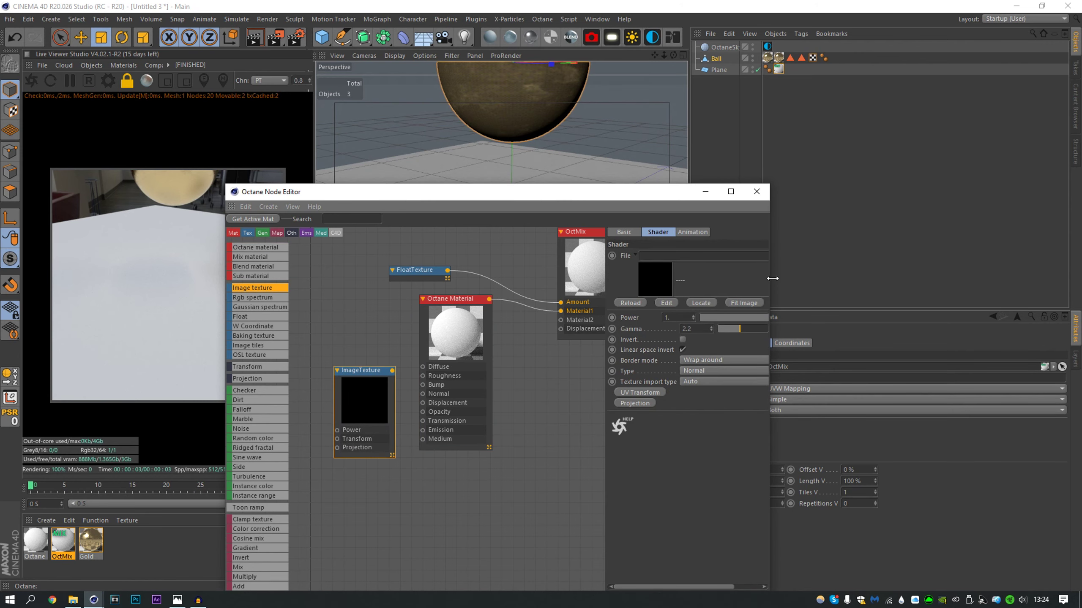
pyautogui.moveTo(772, 276); pyautogui.dragTo(866, 276)
pyautogui.moveTo(674, 271); pyautogui.dragTo(635, 266)
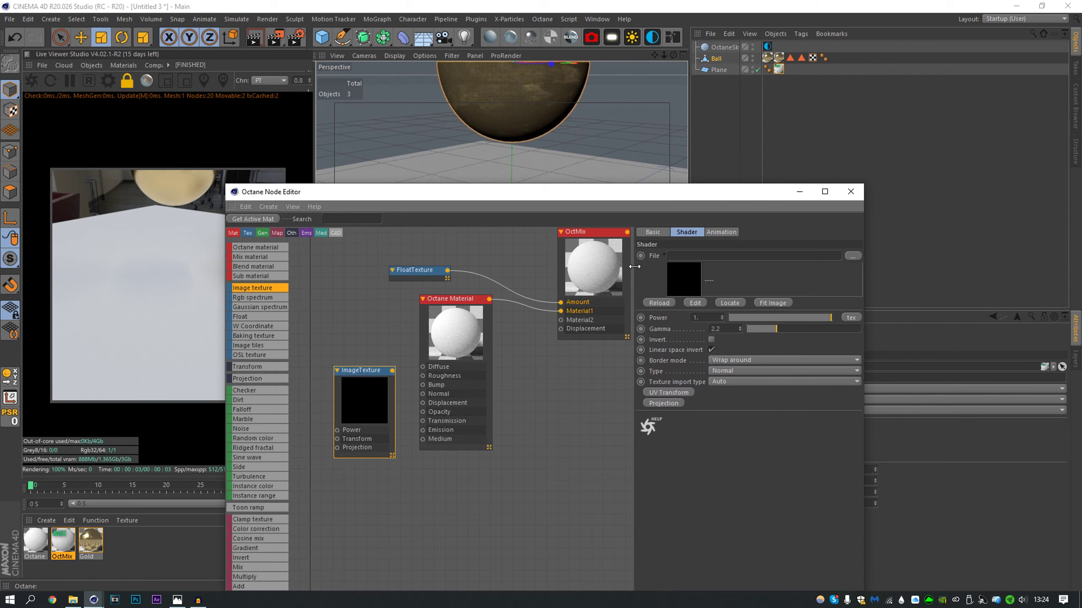
# - Load FloorTexture.png into the image texture and connect it to the Octane material's Diffuse input
pyautogui.click(852, 256)
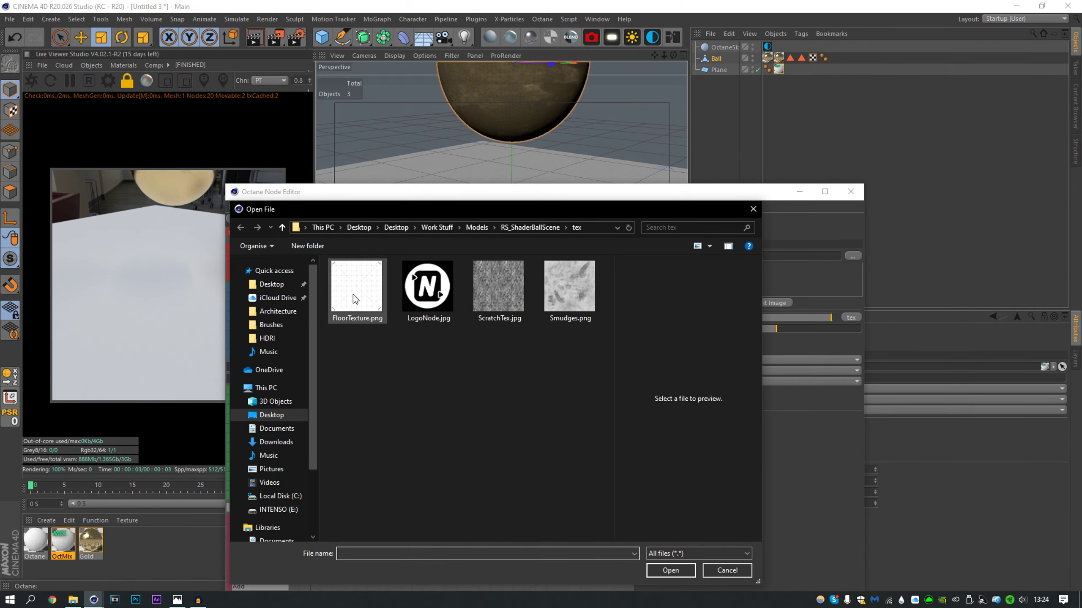
pyautogui.click(353, 295)
pyautogui.click(693, 573)
pyautogui.click(598, 340)
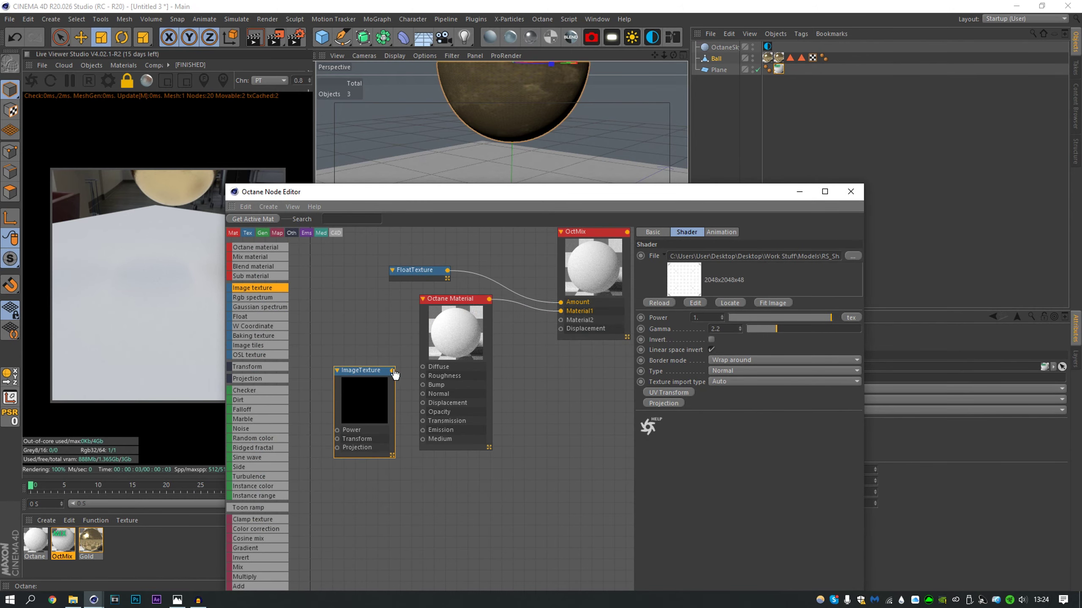
pyautogui.moveTo(429, 373); pyautogui.dragTo(424, 367)
# - Give the floor image texture UV transform and texture projection nodes
pyautogui.moveTo(455, 190); pyautogui.dragTo(550, 175)
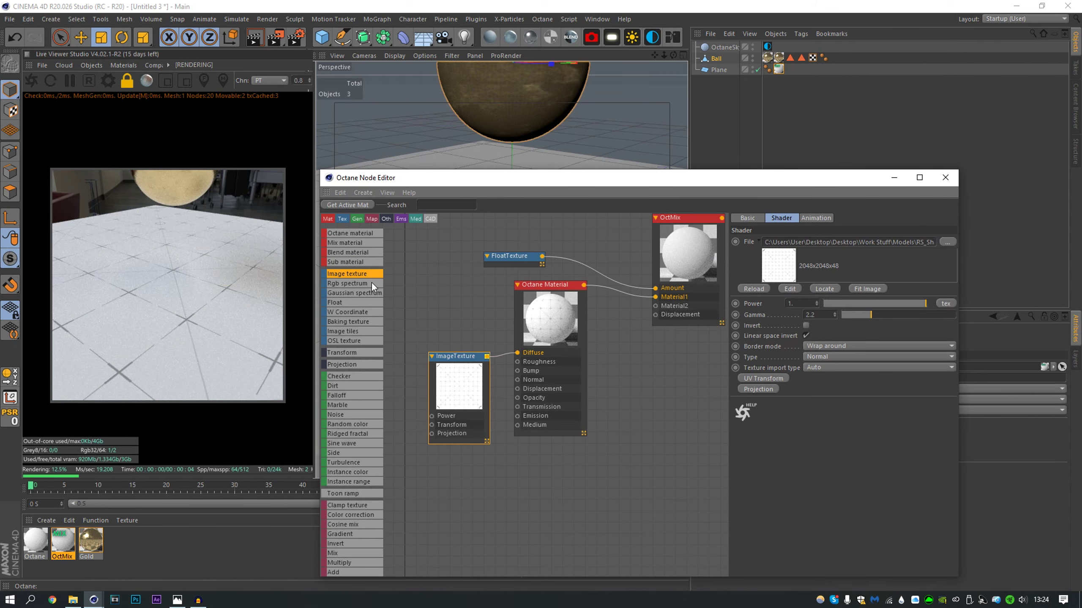
pyautogui.click(757, 389)
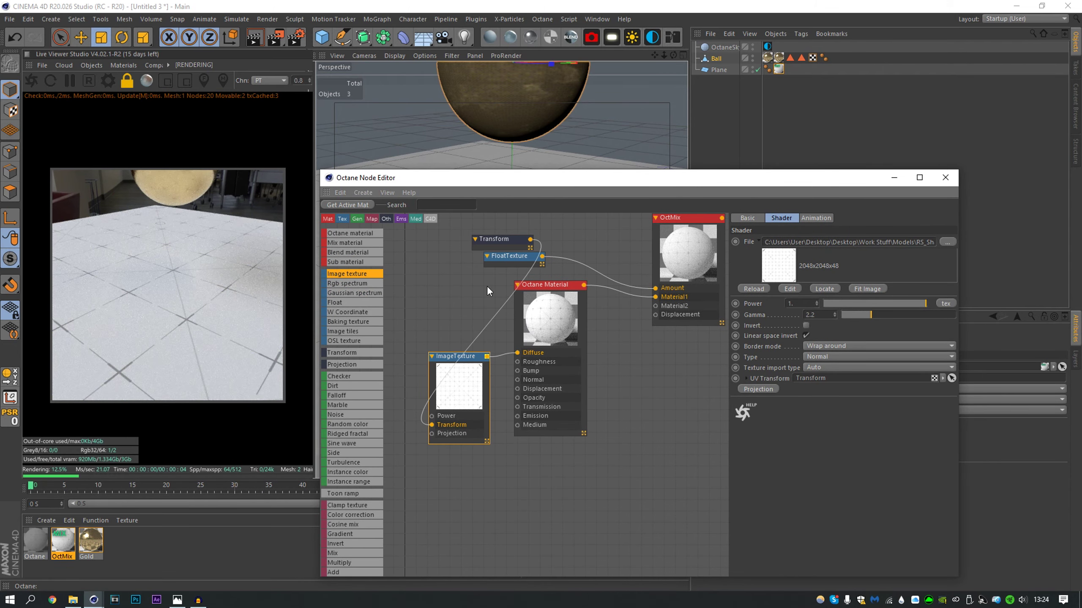
pyautogui.moveTo(514, 265); pyautogui.dragTo(385, 440)
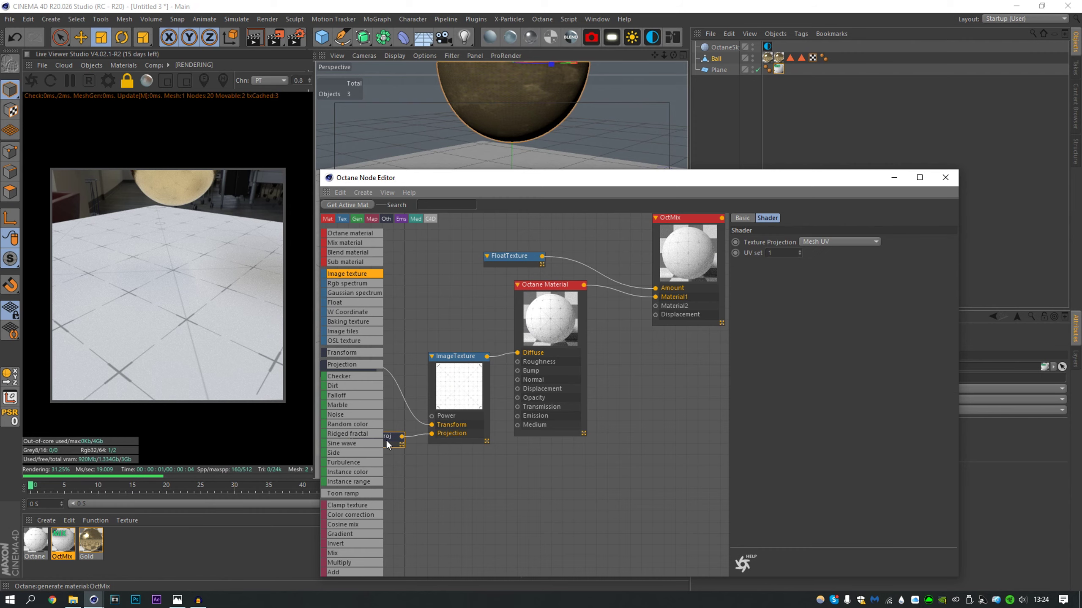
# - Connect the floor texture to the Octane material's Opacity input and to the mix material's Amount input
pyautogui.moveTo(448, 328); pyautogui.dragTo(450, 295, button='middle')
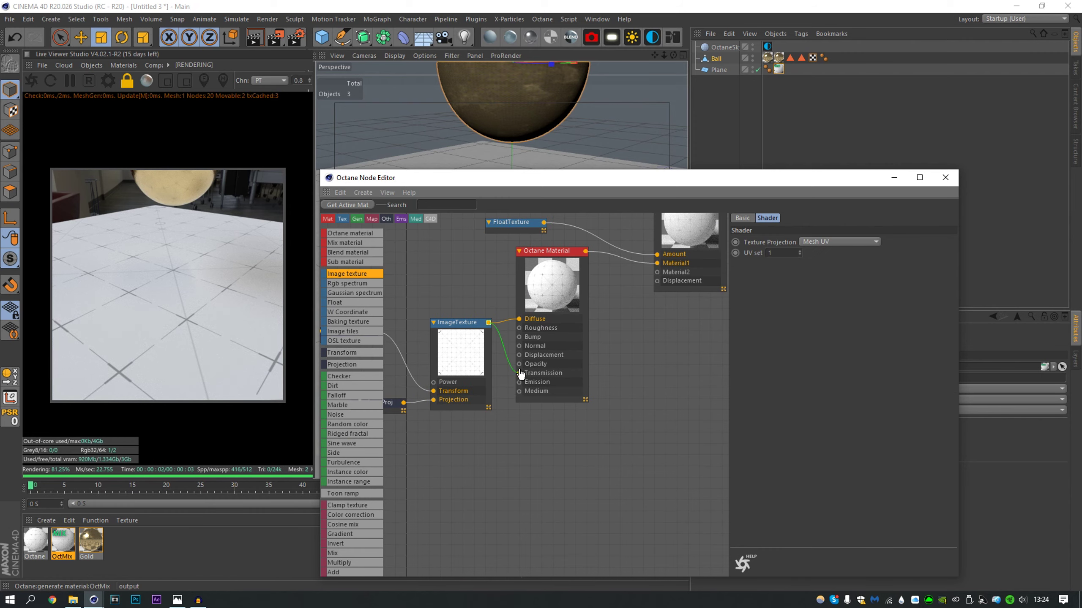
pyautogui.moveTo(520, 373); pyautogui.dragTo(450, 376)
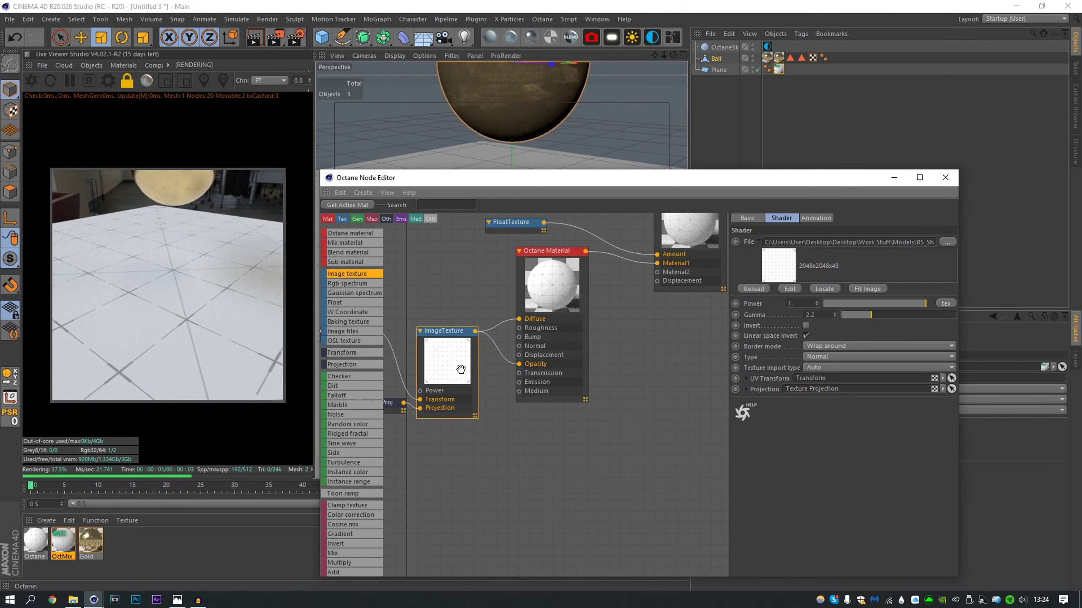
pyautogui.moveTo(546, 282); pyautogui.dragTo(545, 315)
pyautogui.moveTo(475, 331); pyautogui.dragTo(555, 270)
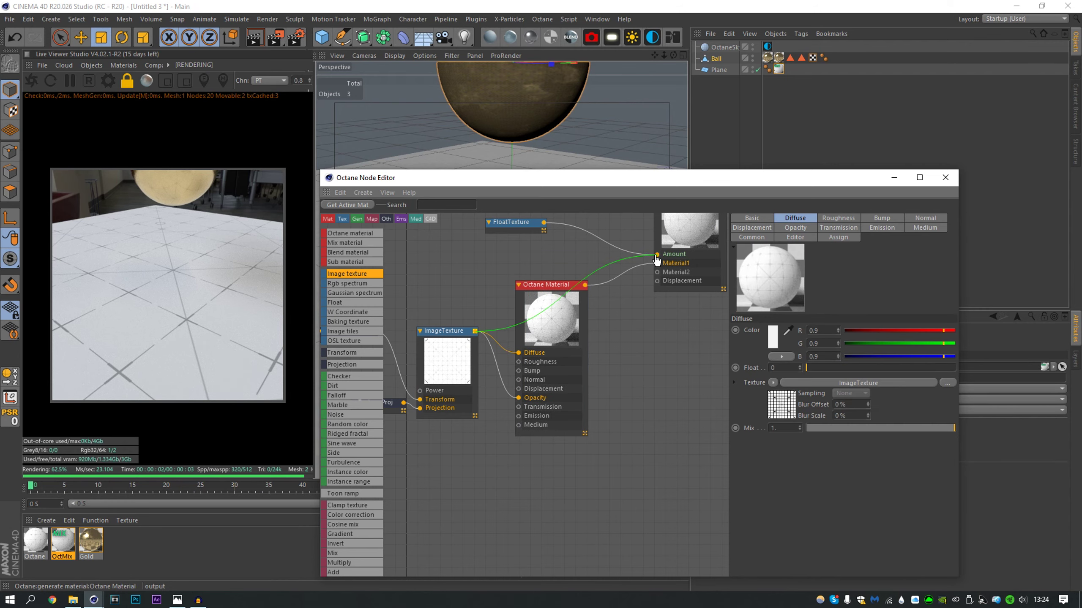
pyautogui.moveTo(656, 260); pyautogui.dragTo(657, 255)
# - Bring the Gold material into the mix graph and connect it to the Material2 input
pyautogui.moveTo(85, 546); pyautogui.dragTo(585, 471)
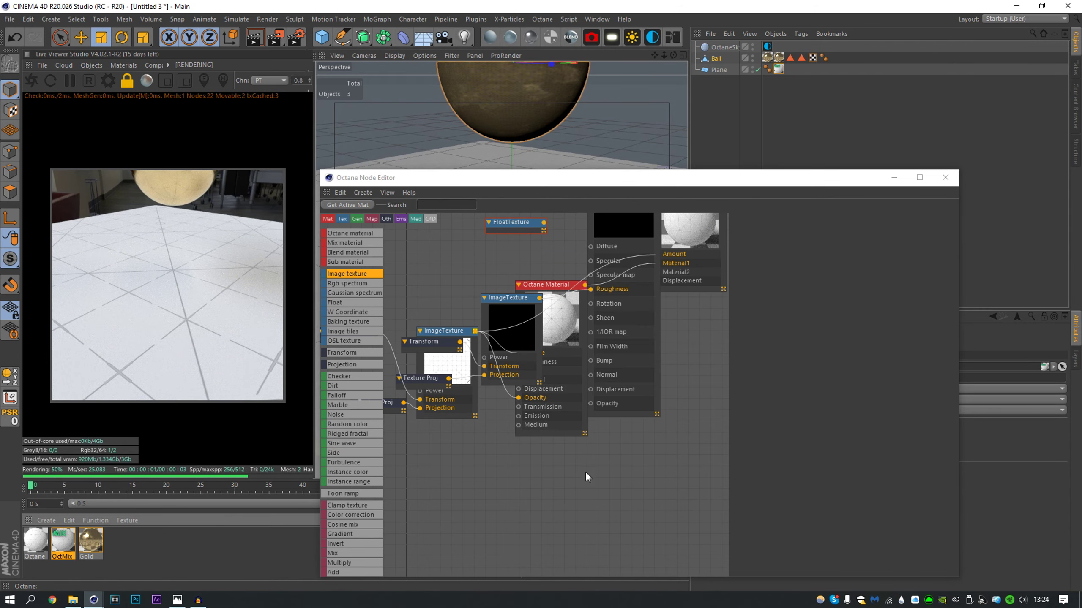
pyautogui.rightClick(627, 311)
pyautogui.click(661, 376)
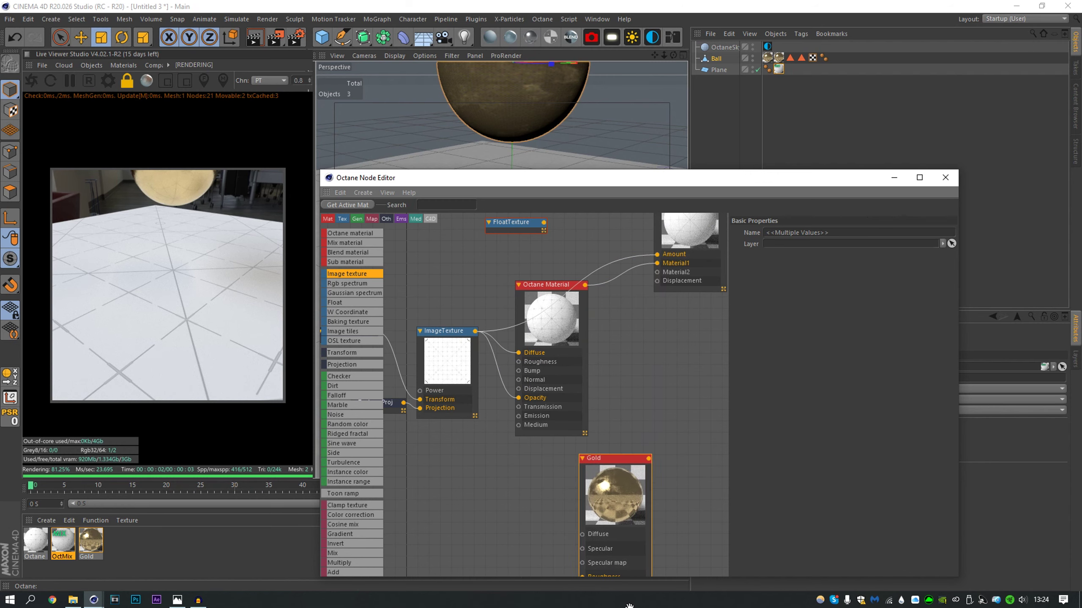
pyautogui.moveTo(656, 275); pyautogui.dragTo(659, 274)
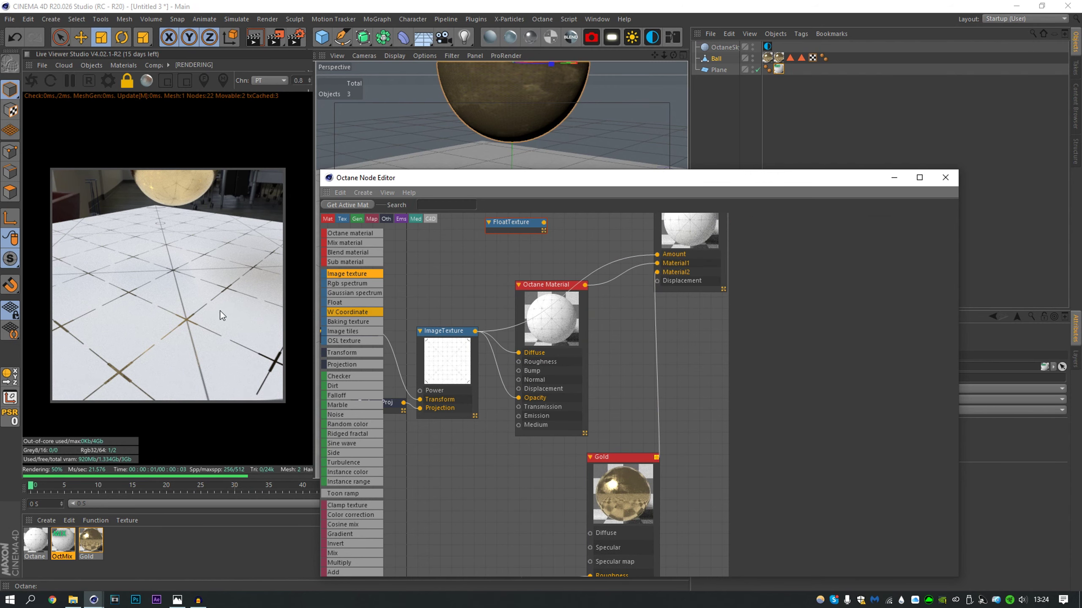
pyautogui.click(186, 320)
# - Insert an Invert node between the floor texture and the Octane material's Diffuse input
pyautogui.click(557, 334)
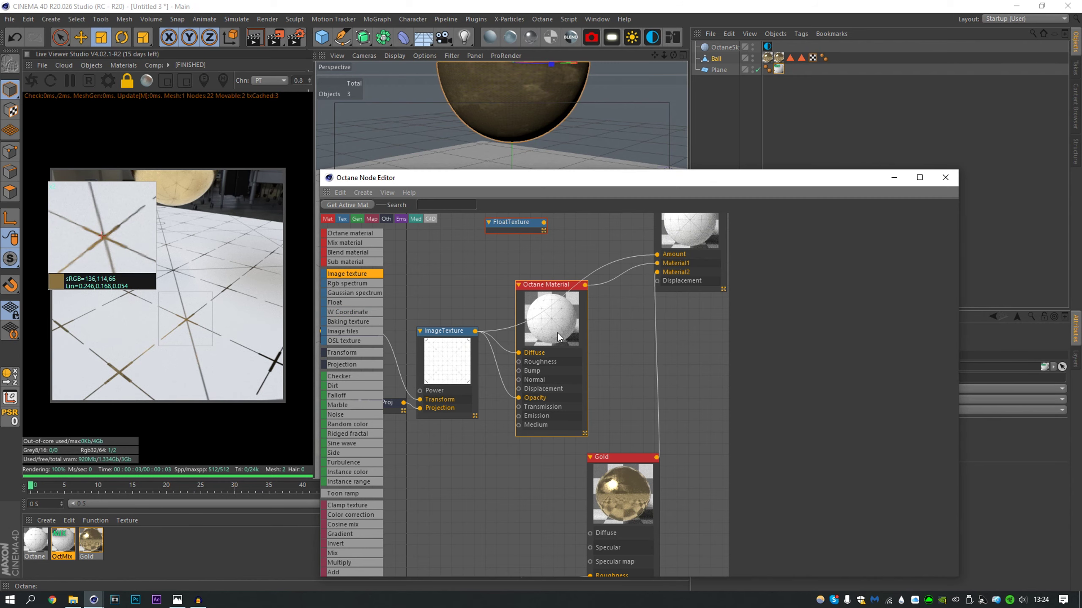
pyautogui.click(423, 390)
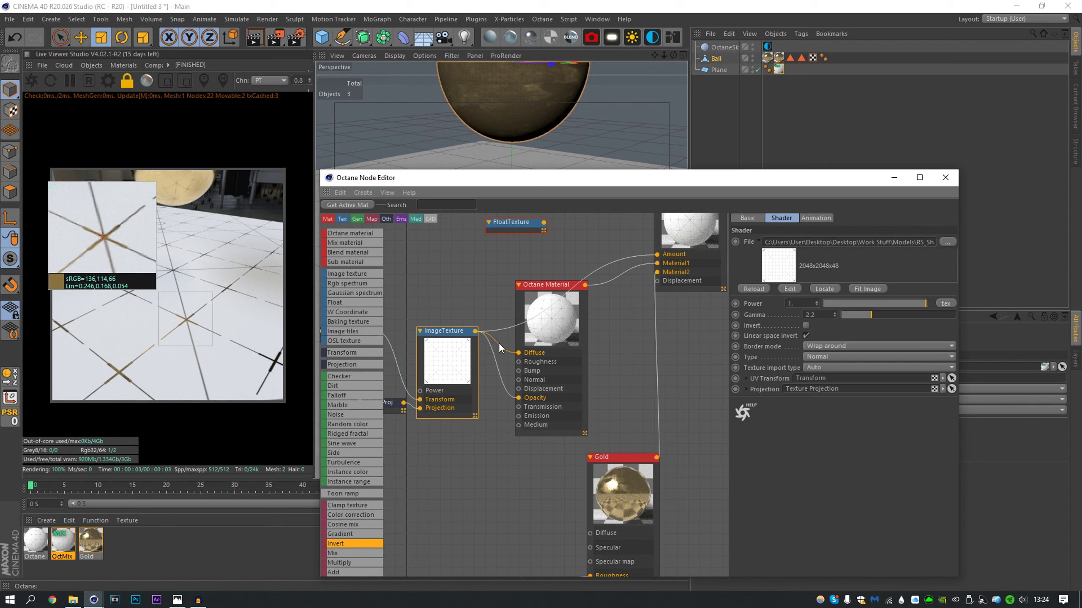
pyautogui.moveTo(499, 348); pyautogui.dragTo(496, 347)
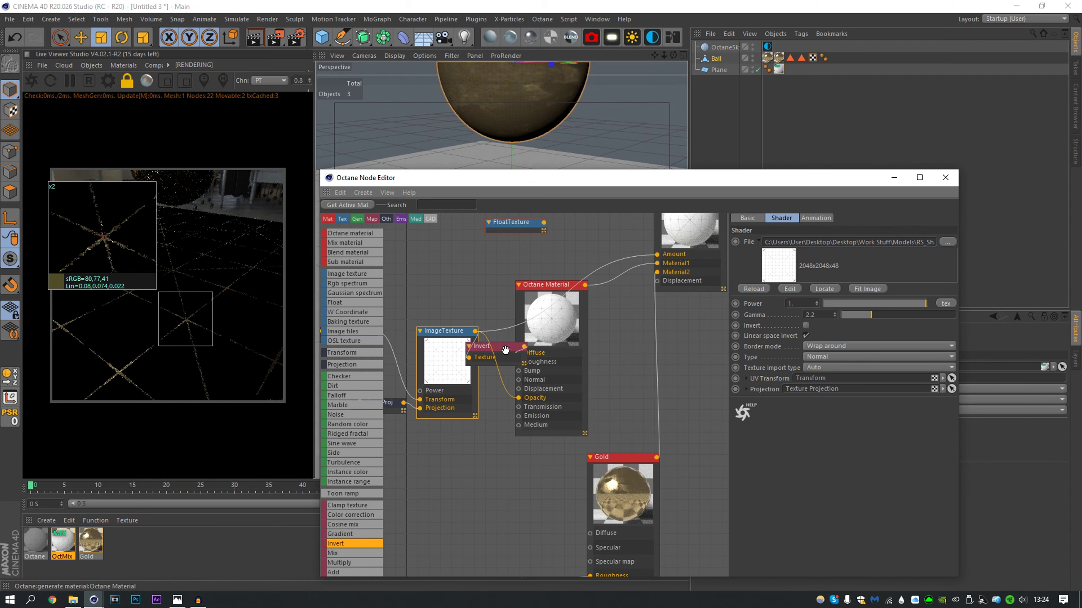
# - Change the Octane material's type to Glossy and show its Diffuse settings
pyautogui.click(544, 344)
pyautogui.click(763, 218)
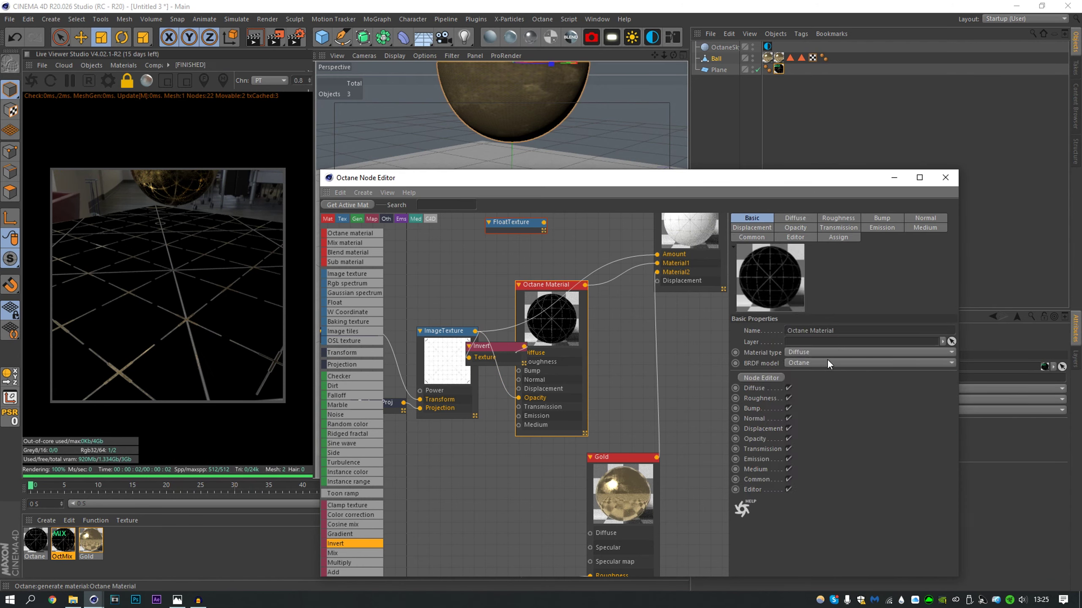
pyautogui.click(828, 352)
pyautogui.click(804, 385)
pyautogui.click(802, 220)
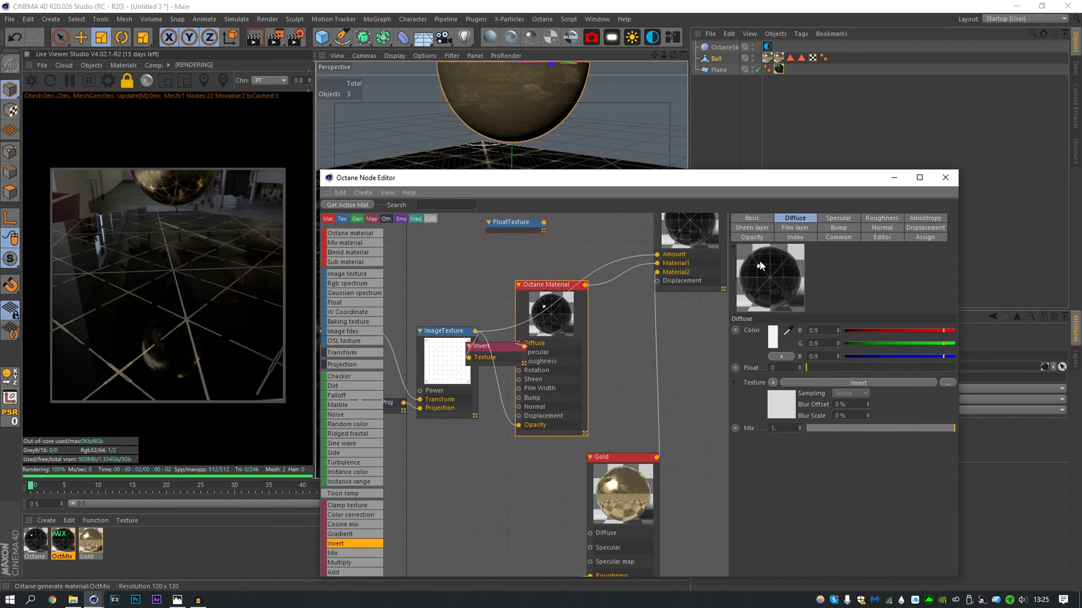
# - Space out the ImageTexture and Invert nodes, and set the glossy material's roughness to about 0.616 and specular to about 0.278
pyautogui.moveTo(460, 347); pyautogui.dragTo(454, 279)
pyautogui.moveTo(493, 353); pyautogui.dragTo(464, 395)
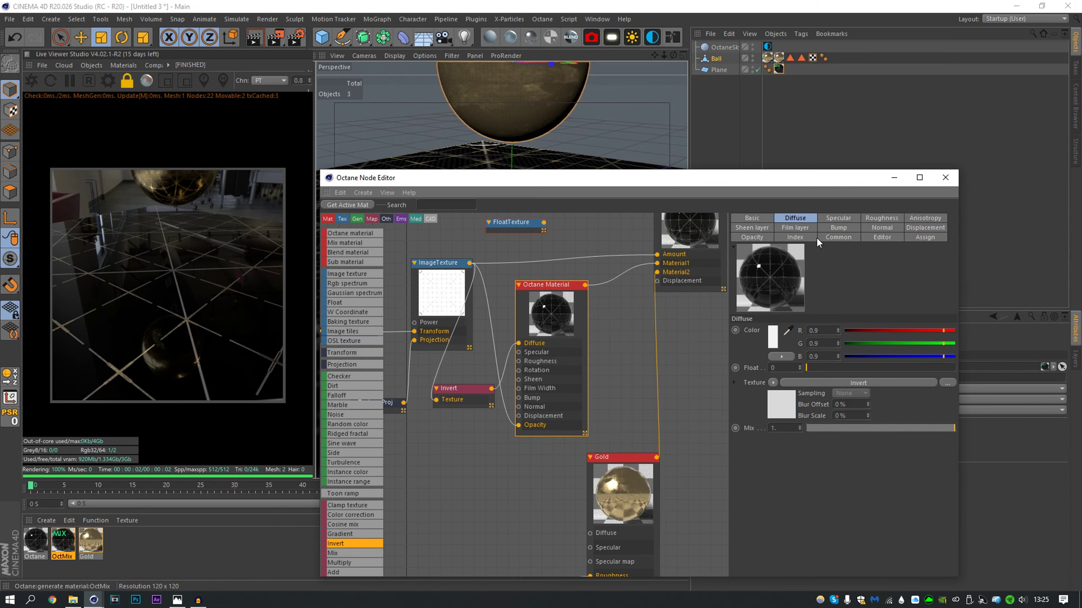
pyautogui.click(881, 217)
pyautogui.click(897, 367)
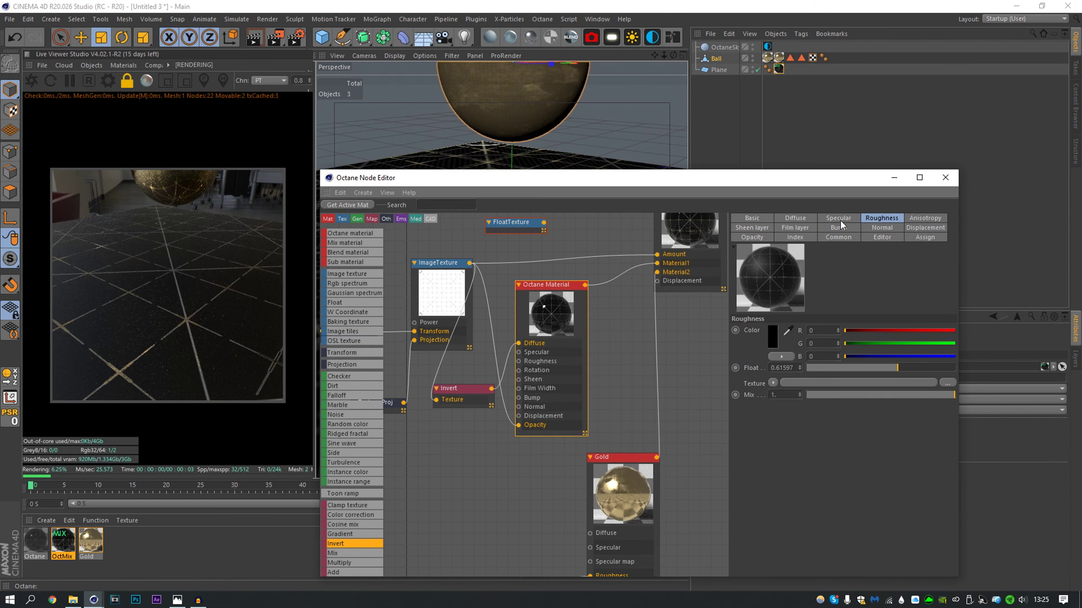
pyautogui.click(847, 369)
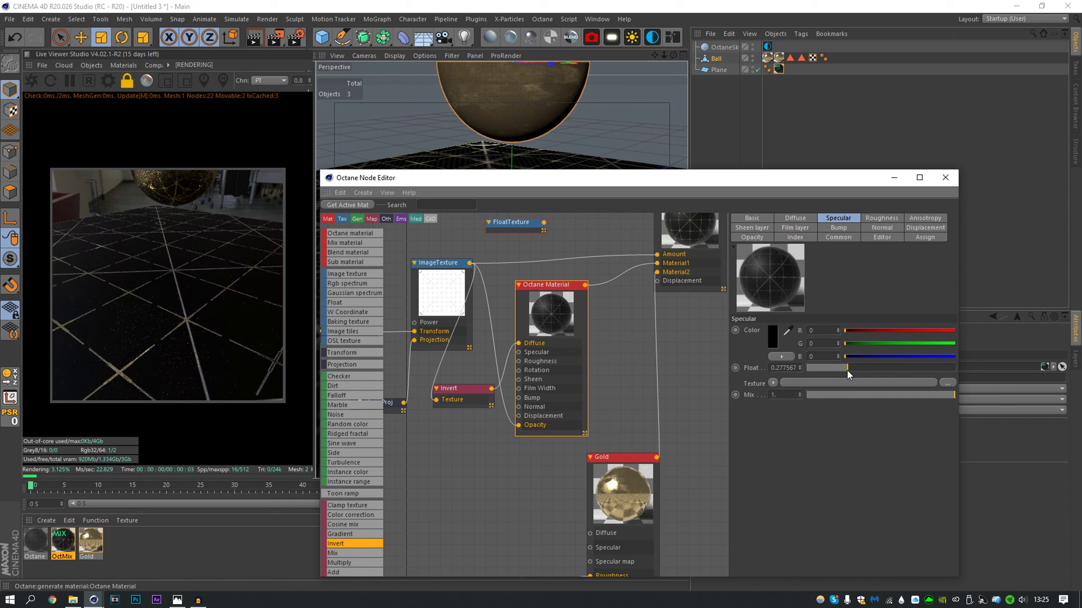
pyautogui.moveTo(641, 490); pyautogui.dragTo(641, 480)
pyautogui.click(794, 217)
pyautogui.click(772, 346)
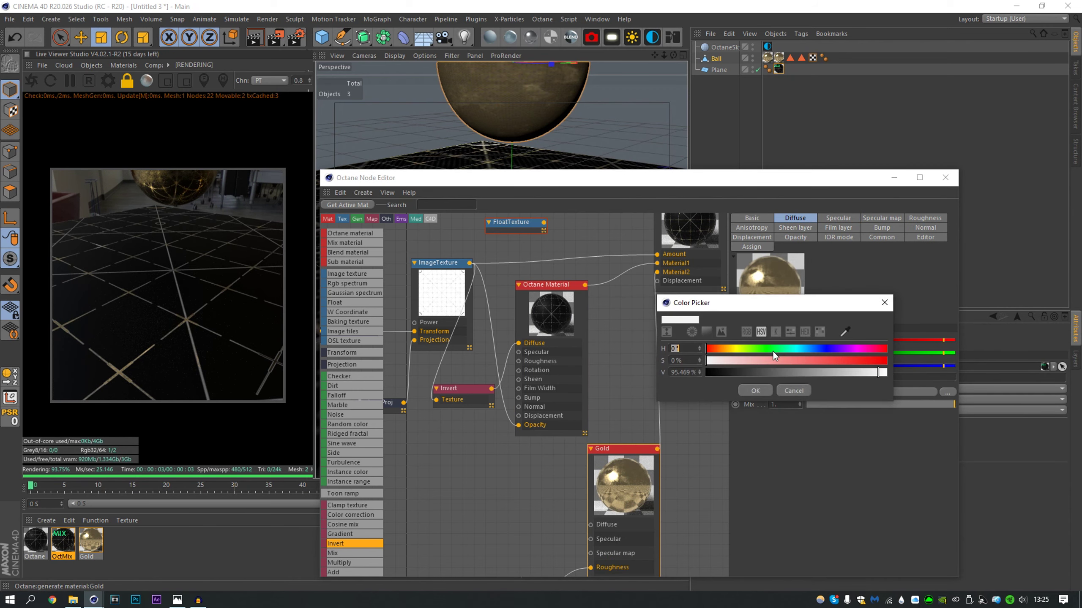
pyautogui.click(770, 349)
pyautogui.click(769, 360)
pyautogui.click(787, 391)
pyautogui.click(762, 220)
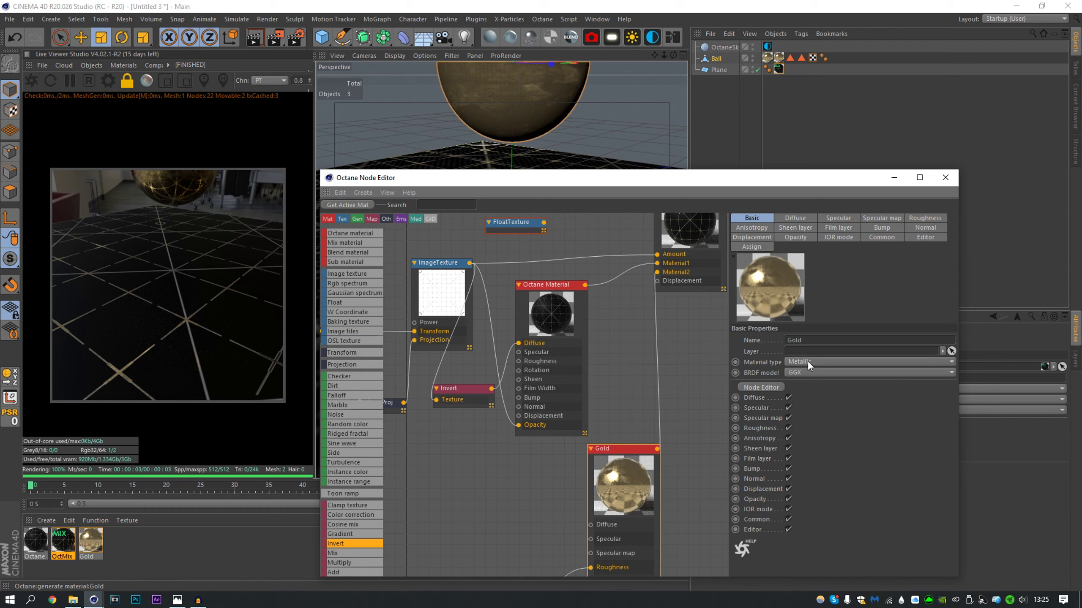
pyautogui.click(808, 361)
pyautogui.click(803, 372)
pyautogui.click(799, 353)
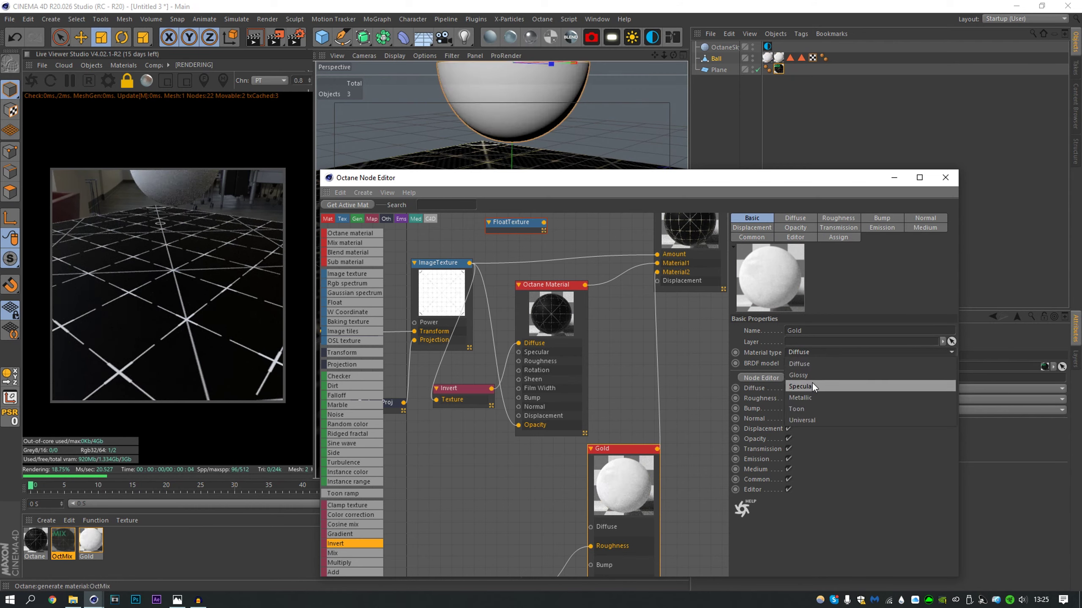
pyautogui.click(808, 398)
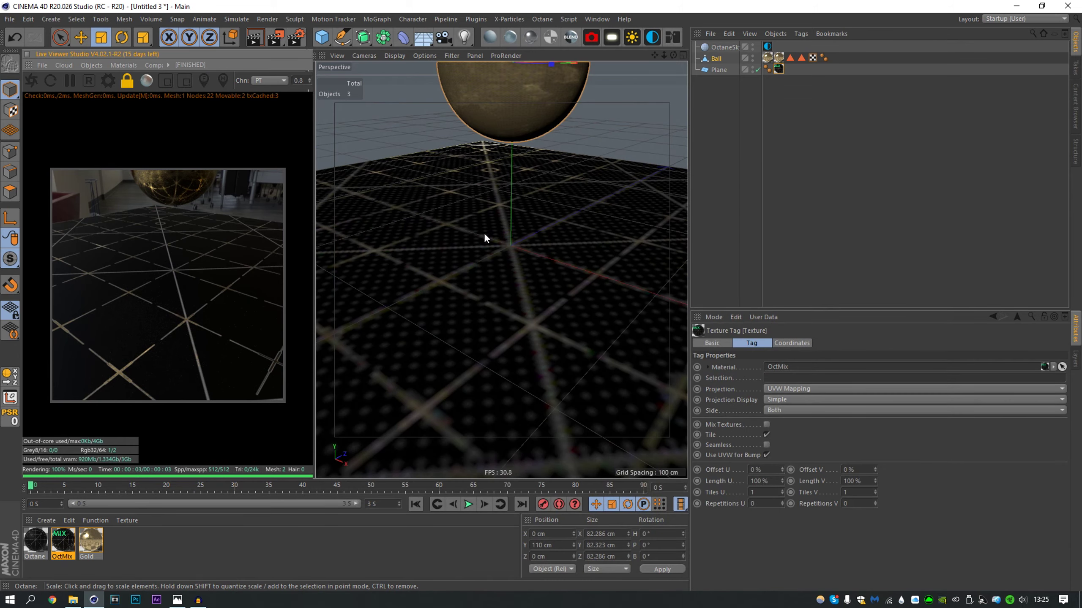
# - Add an Octane camera to the scene
pyautogui.keyDown('alt'); pyautogui.moveTo(486, 239); pyautogui.dragTo(590, 271); pyautogui.keyUp('alt')
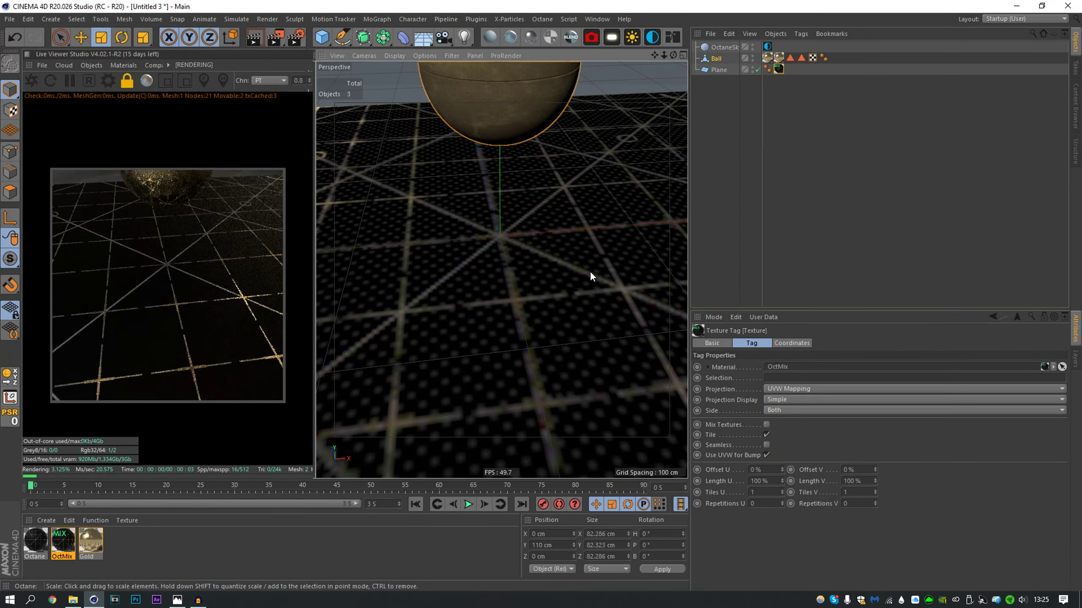
pyautogui.keyDown('alt'); pyautogui.moveTo(590, 270); pyautogui.dragTo(562, 259, button='middle'); pyautogui.keyUp('alt')
pyautogui.keyDown('alt'); pyautogui.moveTo(563, 259); pyautogui.dragTo(508, 246); pyautogui.keyUp('alt')
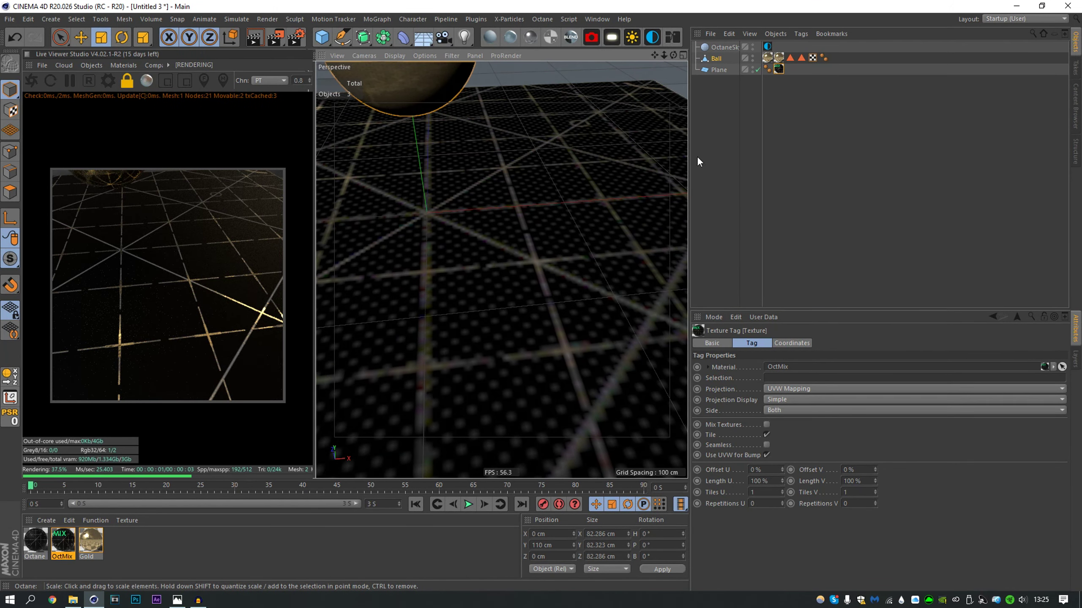
pyautogui.click(725, 138)
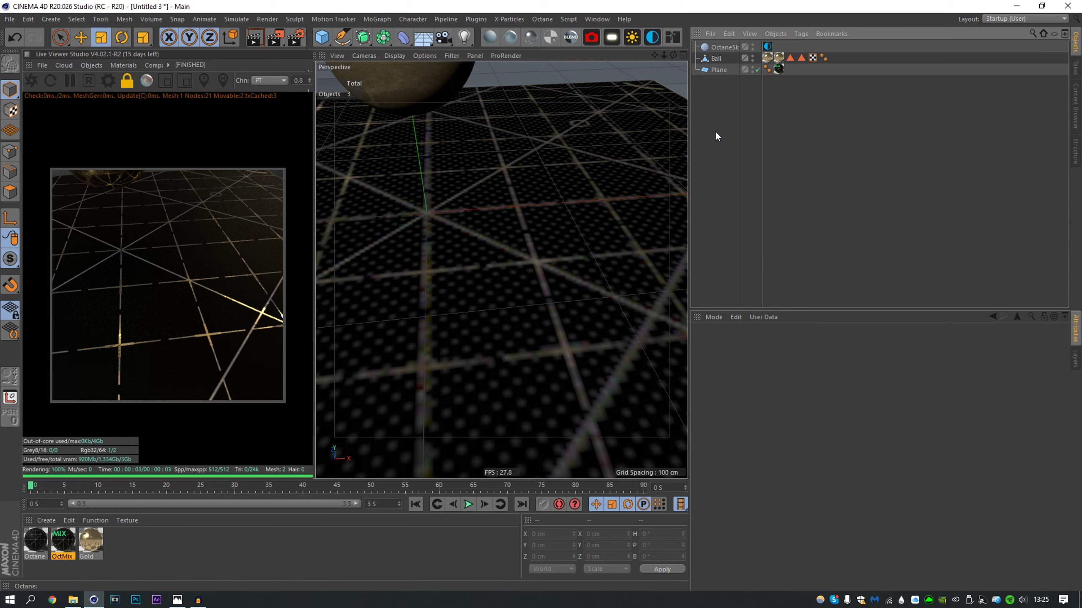
pyautogui.click(716, 59)
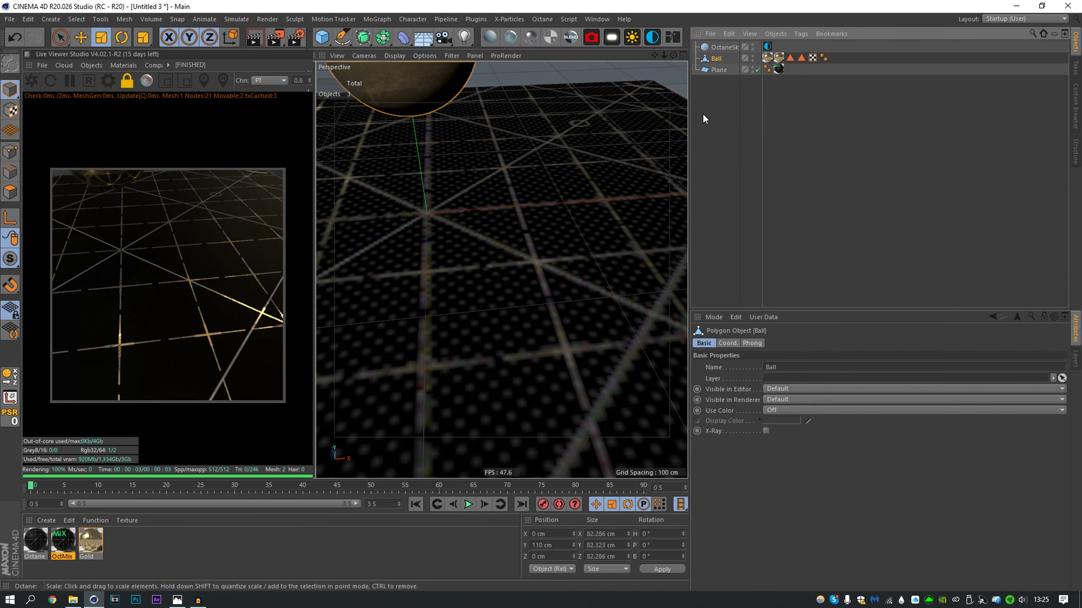
pyautogui.click(591, 40)
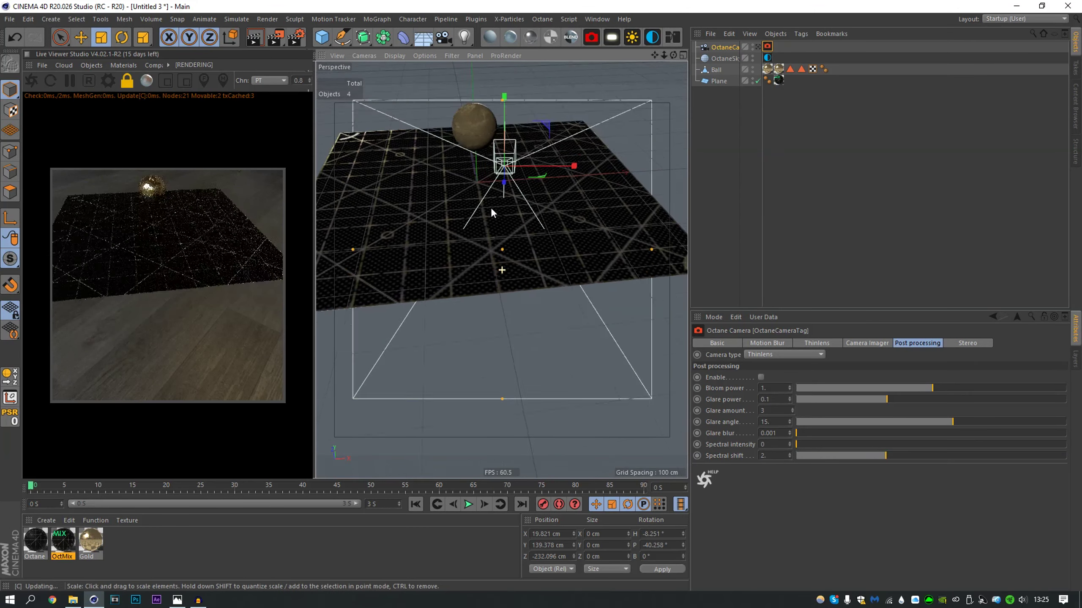
# - Select the Ball and place it inside a new MoGraph Cloner
pyautogui.click(469, 254)
pyautogui.click(377, 19)
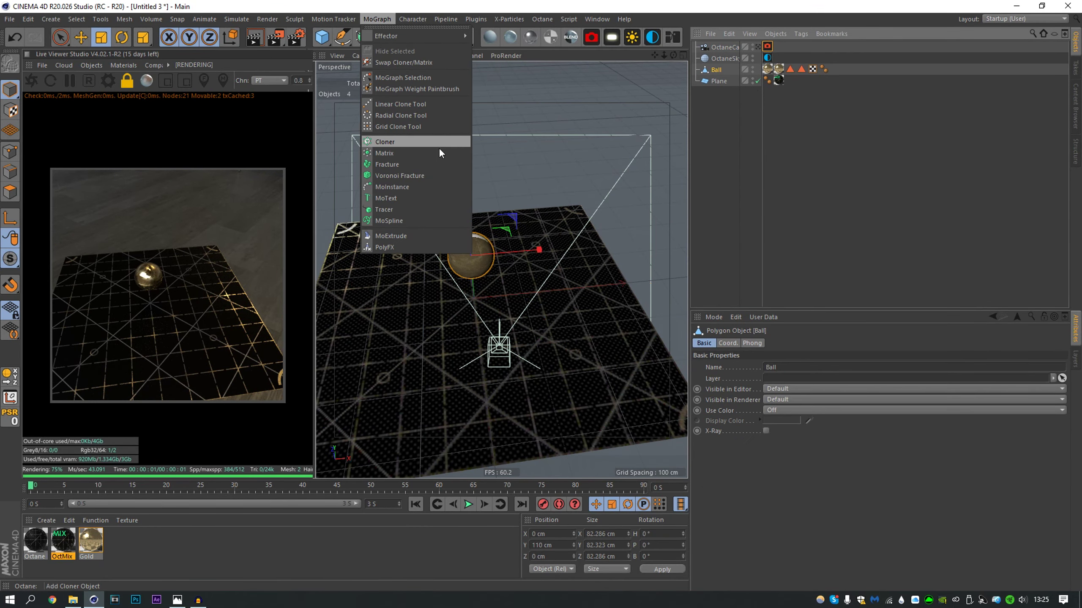
pyautogui.keyDown('alt'); pyautogui.click(385, 141); pyautogui.keyUp('alt')
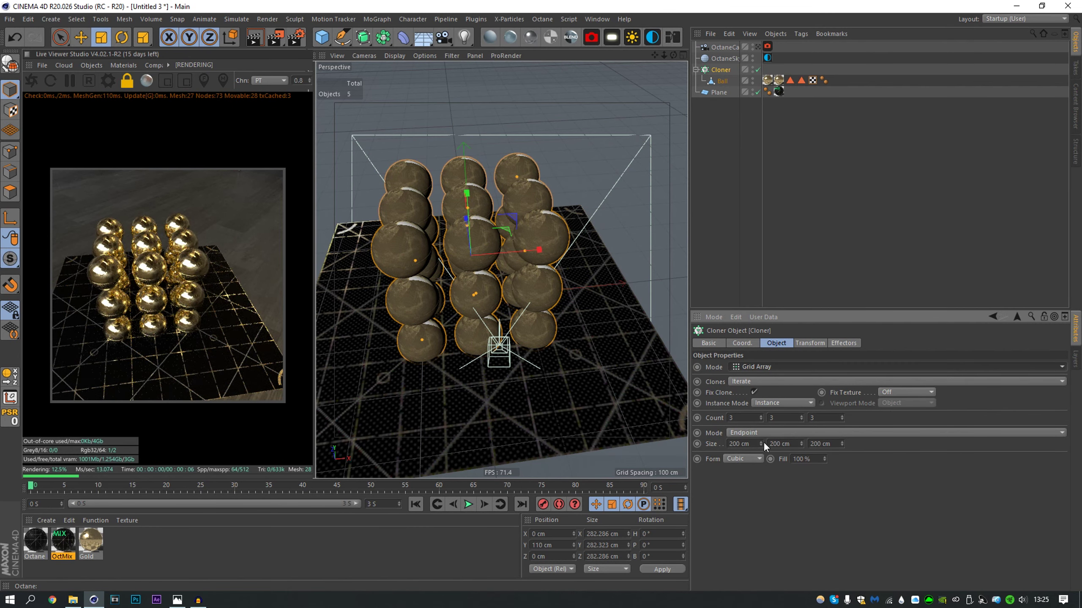
# - Scale the Ball inside the Cloner down to about 41 cm across
pyautogui.click(760, 442)
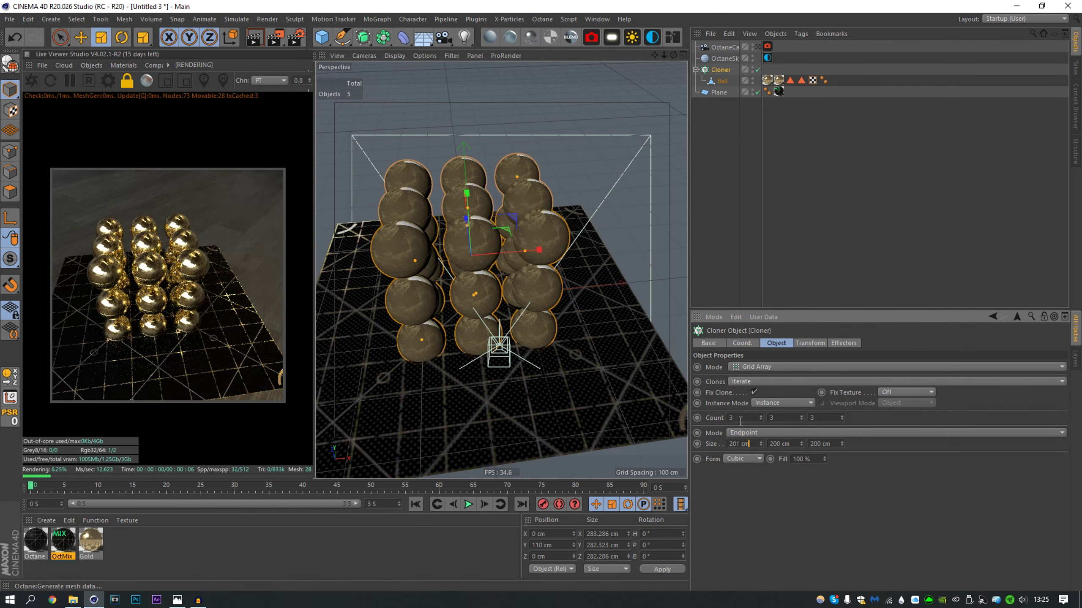
pyautogui.click(716, 81)
pyautogui.press('t')
pyautogui.moveTo(605, 231)
pyautogui.mouseDown()
pyautogui.moveTo(510, 239)
pyautogui.moveTo(392, 274)
pyautogui.mouseUp()
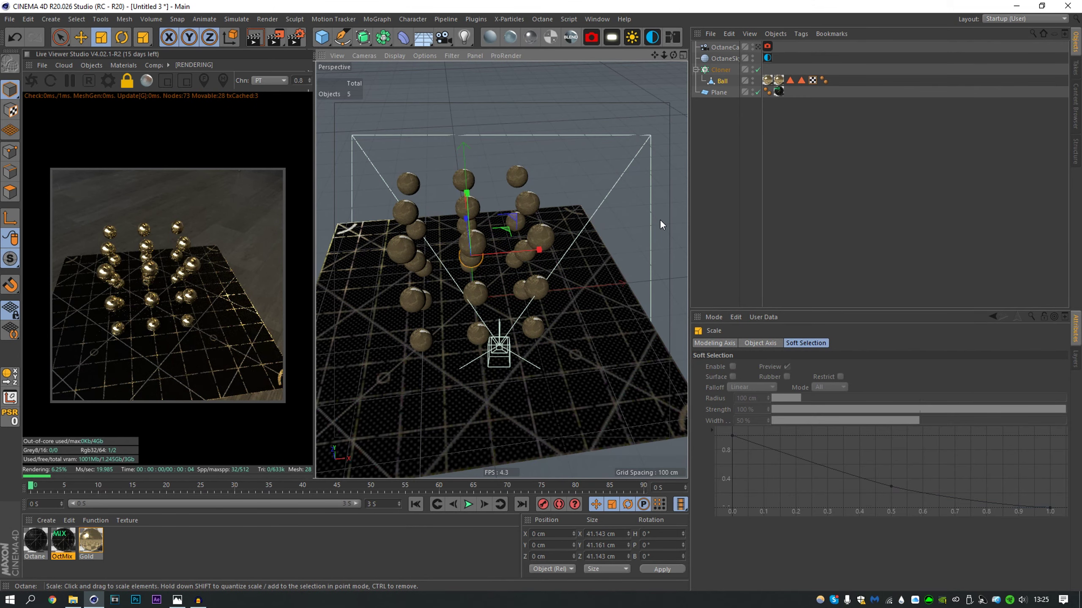
# - Reduce the Cloner's grid array size to 122 cm, 125 cm and 139 cm
pyautogui.click(719, 70)
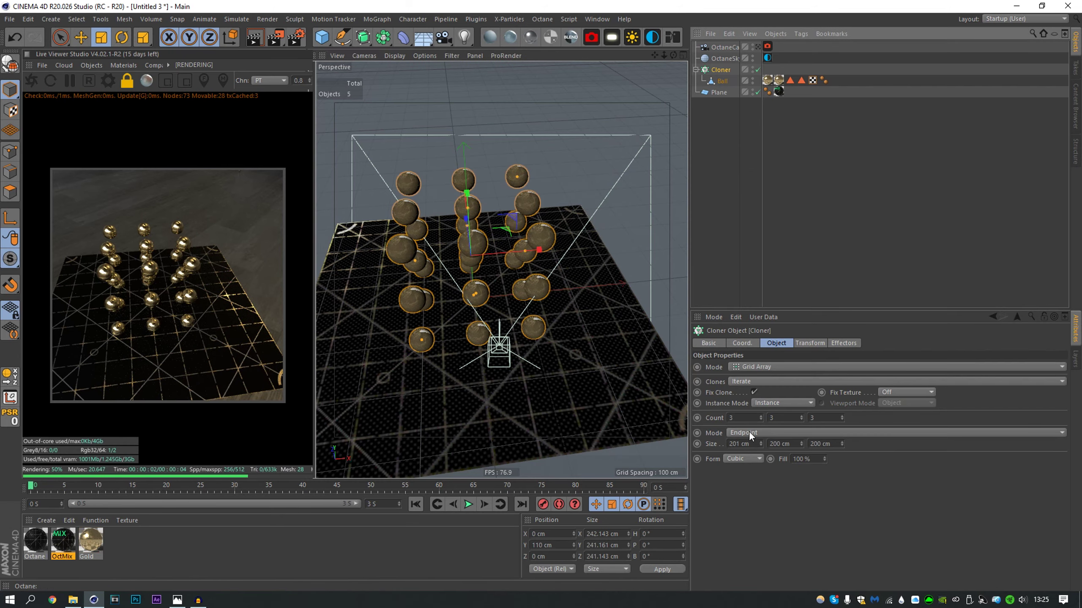
pyautogui.moveTo(761, 442); pyautogui.dragTo(761, 475)
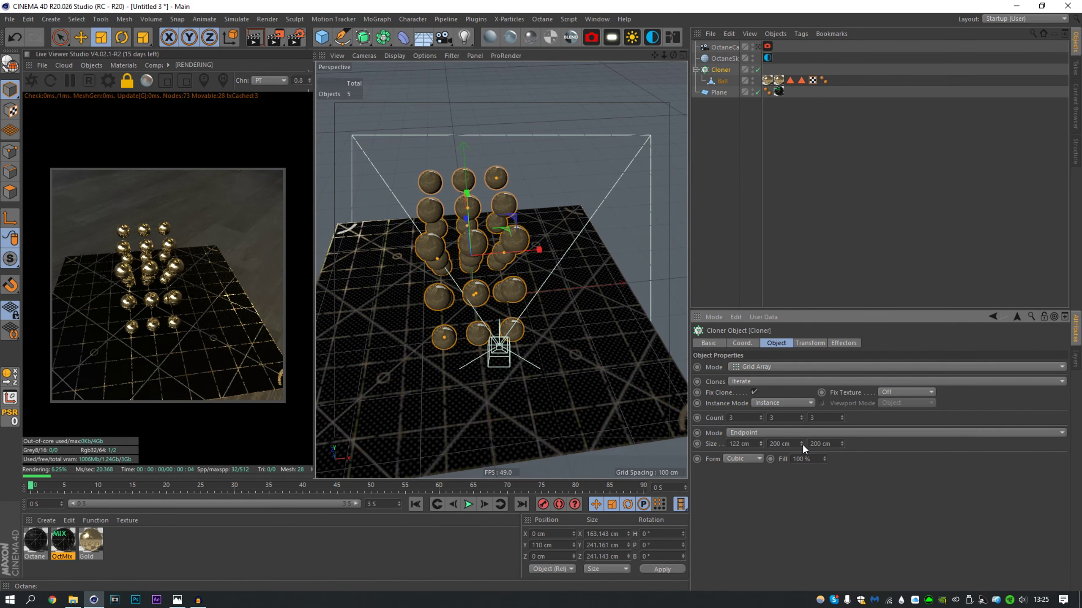
pyautogui.moveTo(802, 444); pyautogui.dragTo(802, 475)
pyautogui.moveTo(842, 444); pyautogui.dragTo(842, 469)
# - Add a Rigid Body simulation tag to the Ball and a Collider Body tag to the Plane
pyautogui.click(723, 80)
pyautogui.rightClick(722, 79)
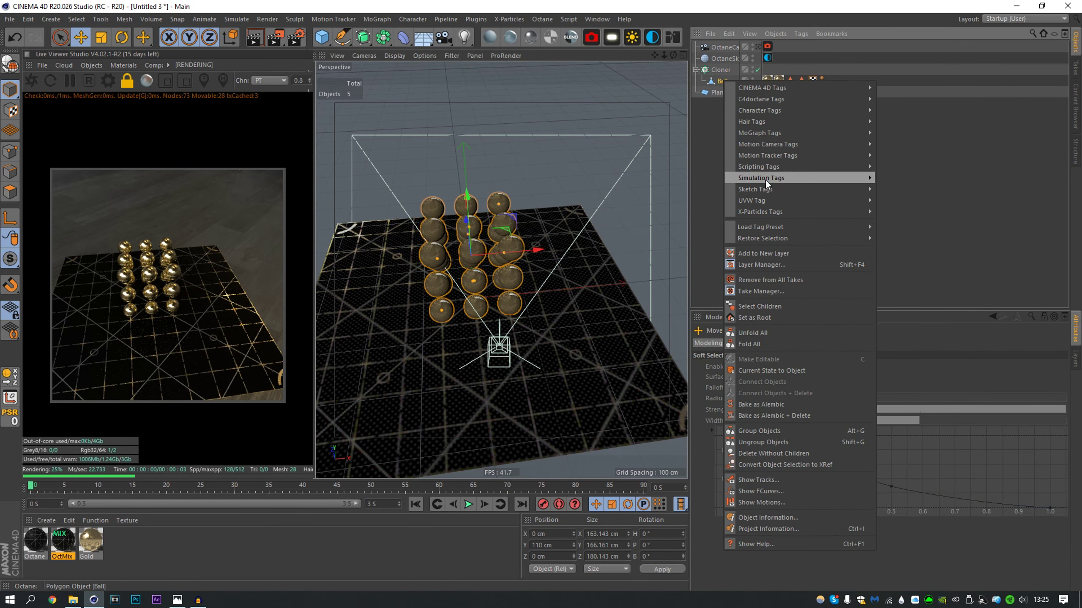
pyautogui.moveTo(766, 179)
pyautogui.click(899, 186)
pyautogui.rightClick(721, 91)
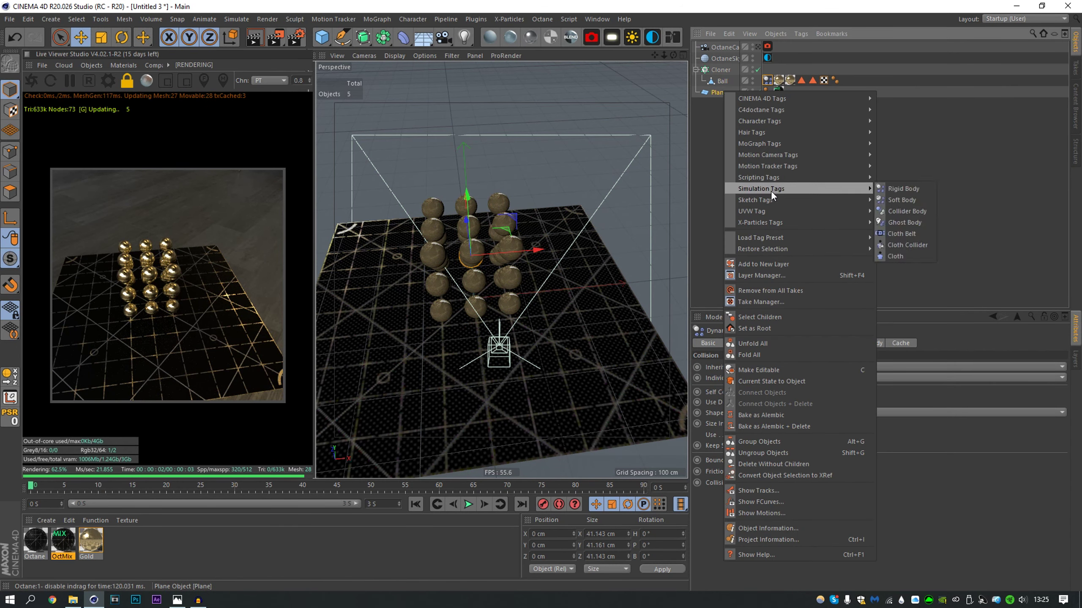
pyautogui.click(911, 211)
# - Play the falling-ball simulation from a closer view, stop it and return to the first frame
pyautogui.scroll(6, 662, 242)
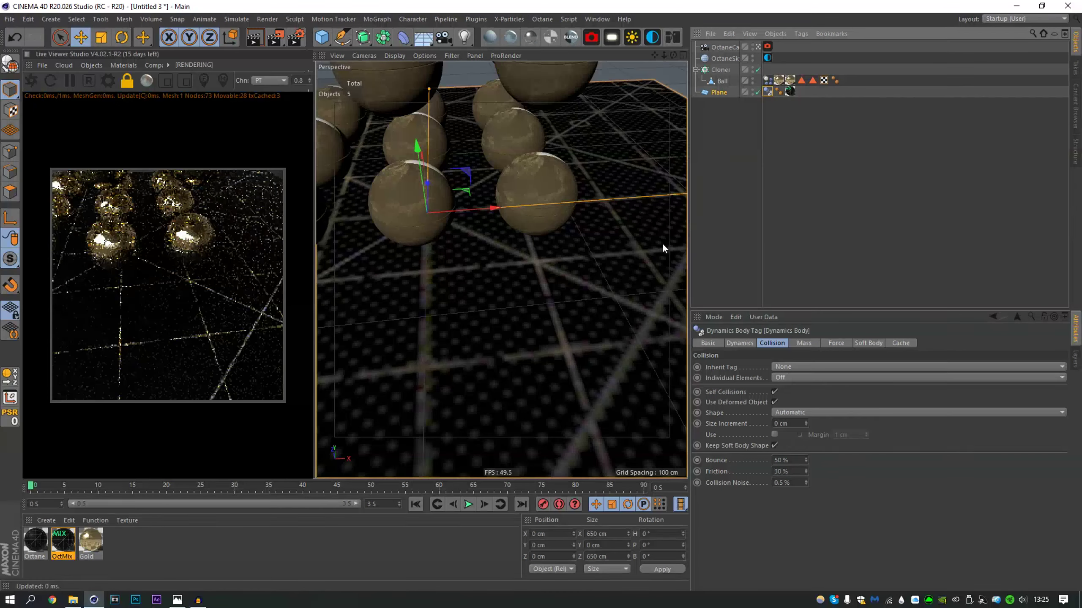
pyautogui.click(468, 505)
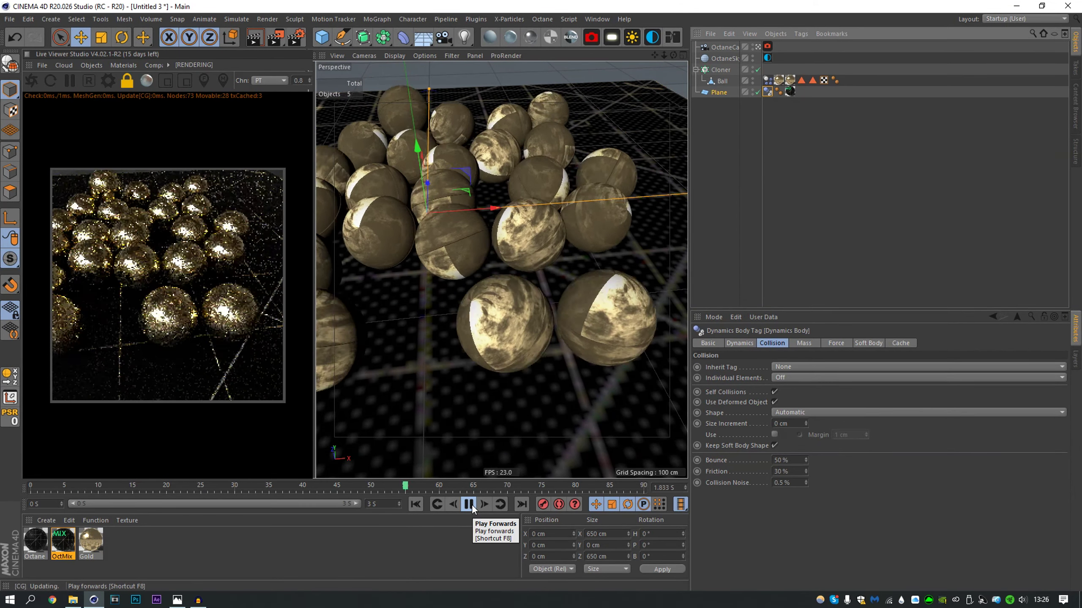
pyautogui.click(470, 506)
pyautogui.keyDown('alt'); pyautogui.moveTo(471, 231); pyautogui.dragTo(590, 216, button='middle'); pyautogui.keyUp('alt')
pyautogui.keyDown('alt'); pyautogui.moveTo(551, 241); pyautogui.dragTo(530, 232); pyautogui.keyUp('alt')
pyautogui.click(416, 504)
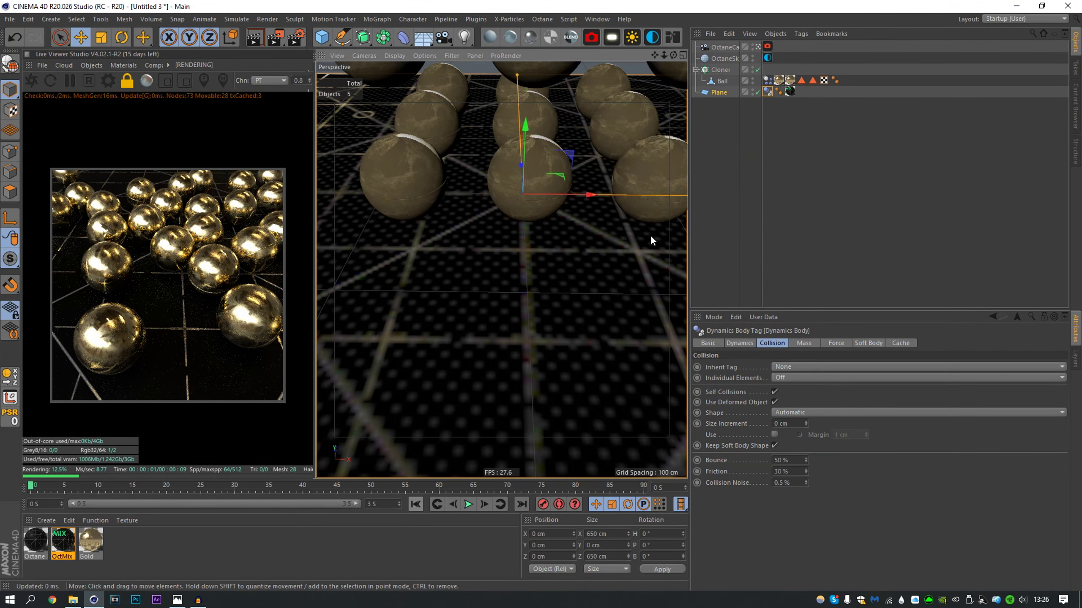
# - Scale the Ball down to about 24.7 cm and move the Cloner to about X -30.4, Y 150.6, Z 34.9 cm
pyautogui.click(714, 81)
pyautogui.press('t')
pyautogui.moveTo(614, 275); pyautogui.dragTo(439, 321)
pyautogui.press('e')
pyautogui.click(717, 69)
pyautogui.moveTo(579, 164); pyautogui.dragTo(523, 65)
# - Run the simulation to frame 40 and frame the scattered balls closely through the camera
pyautogui.click(470, 505)
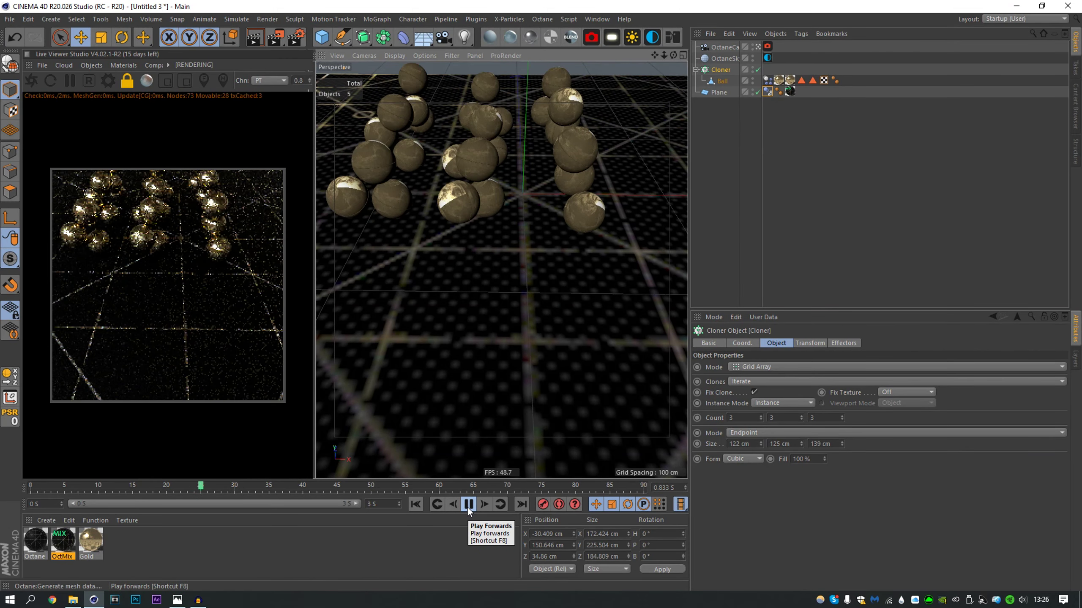
pyautogui.click(468, 507)
pyautogui.keyDown('alt'); pyautogui.moveTo(490, 216); pyautogui.dragTo(500, 285, button='middle'); pyautogui.keyUp('alt')
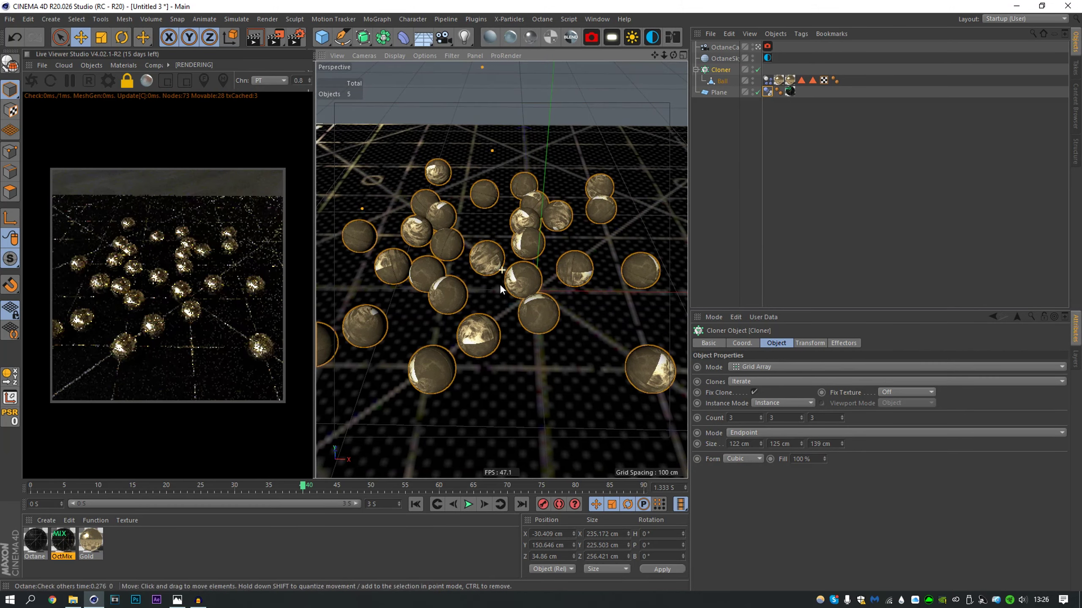
pyautogui.keyDown('alt'); pyautogui.moveTo(500, 285); pyautogui.dragTo(566, 284, button='right'); pyautogui.keyUp('alt')
pyautogui.keyDown('alt'); pyautogui.moveTo(566, 285); pyautogui.dragTo(566, 253, button='middle'); pyautogui.keyUp('alt')
# - Set the OctaneCamera's focal length to Portrait (80 mm) and reframe the balls at a lower, slightly rotated angle
pyautogui.click(724, 47)
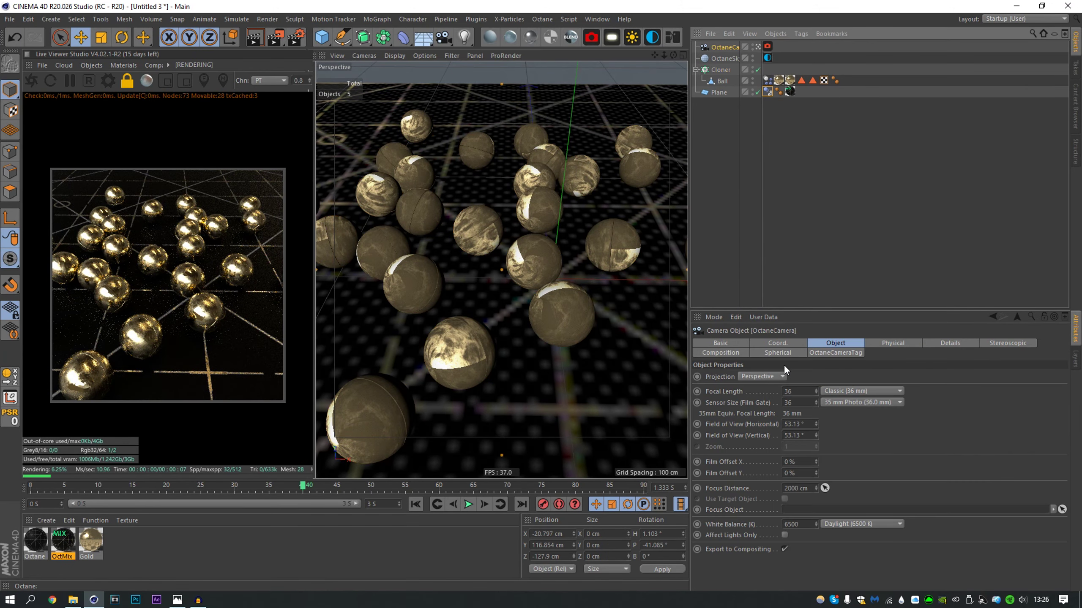
pyautogui.click(862, 393)
pyautogui.click(868, 455)
pyautogui.scroll(-3, 506, 193)
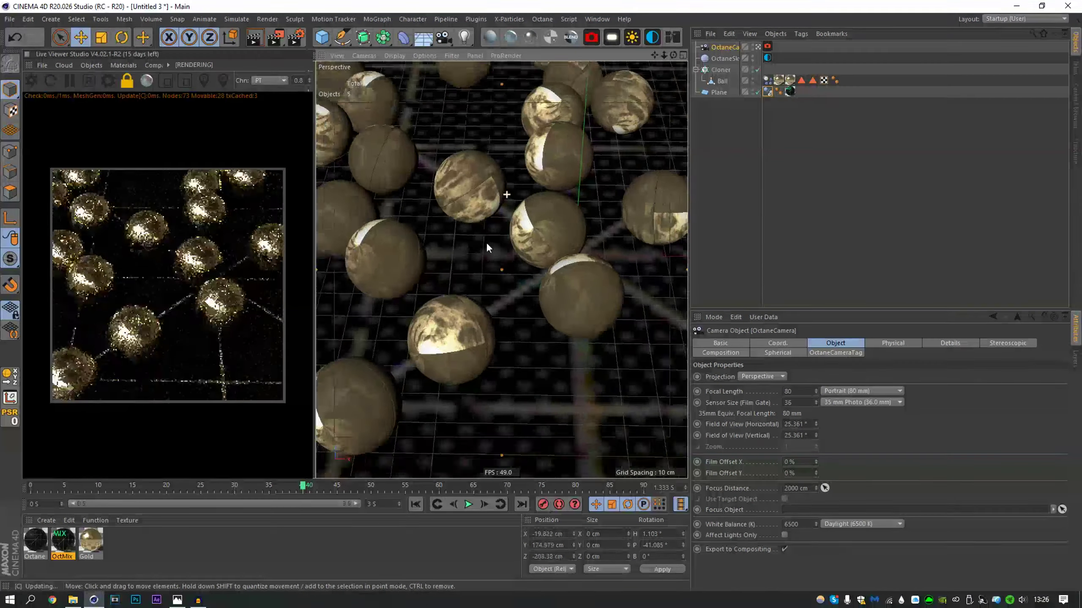
pyautogui.keyDown('alt'); pyautogui.moveTo(486, 242); pyautogui.dragTo(558, 213); pyautogui.keyUp('alt')
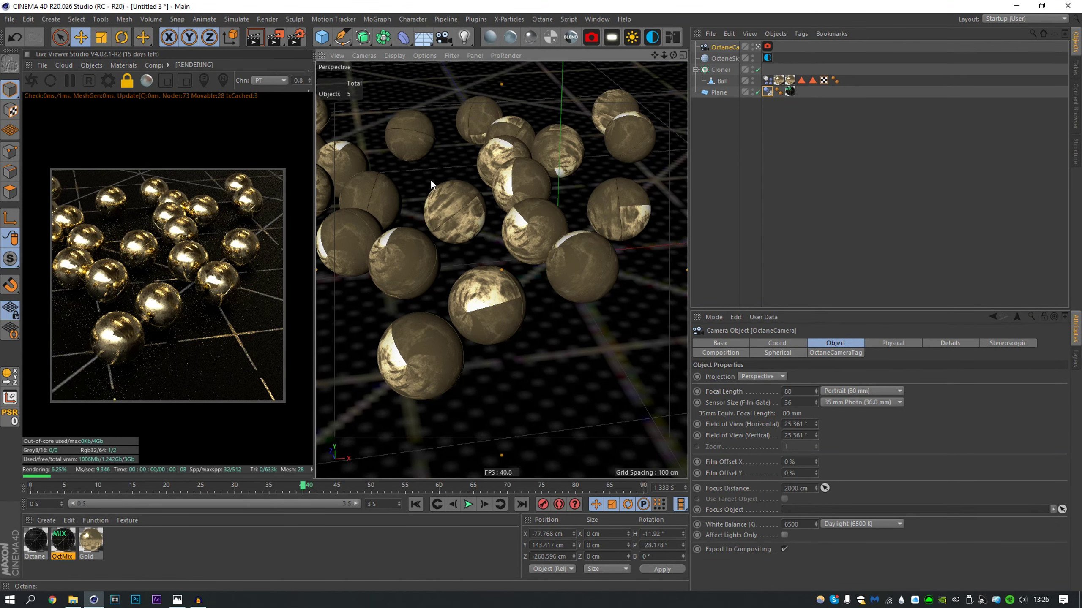
# - Pick the camera's focus point on a ball near the middle of the render, with Auto Focus off and a 12 cm aperture
pyautogui.click(203, 81)
pyautogui.click(181, 272)
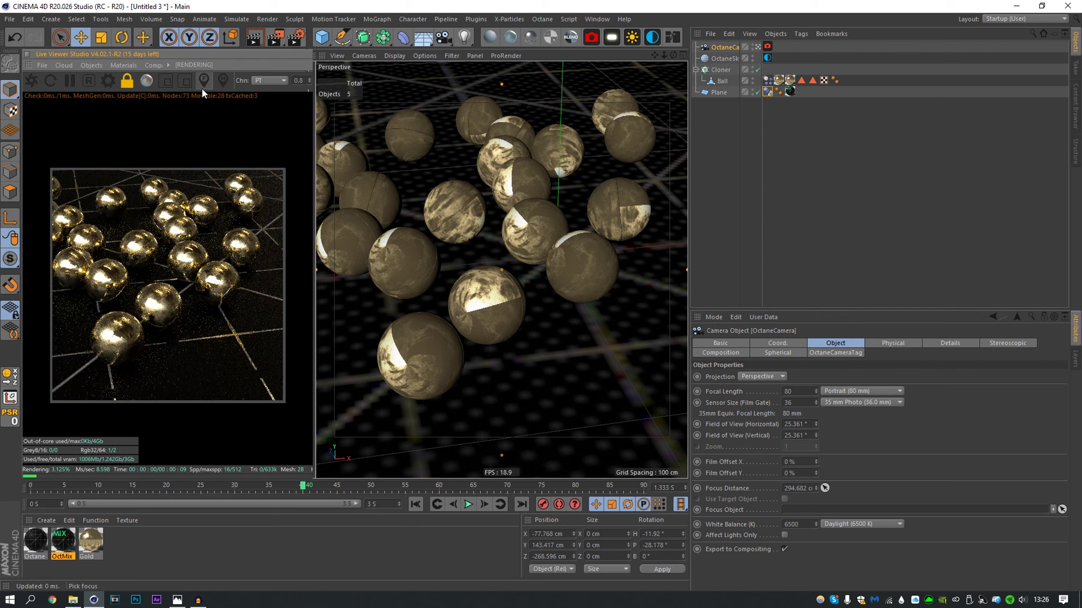
pyautogui.click(767, 47)
pyautogui.click(814, 344)
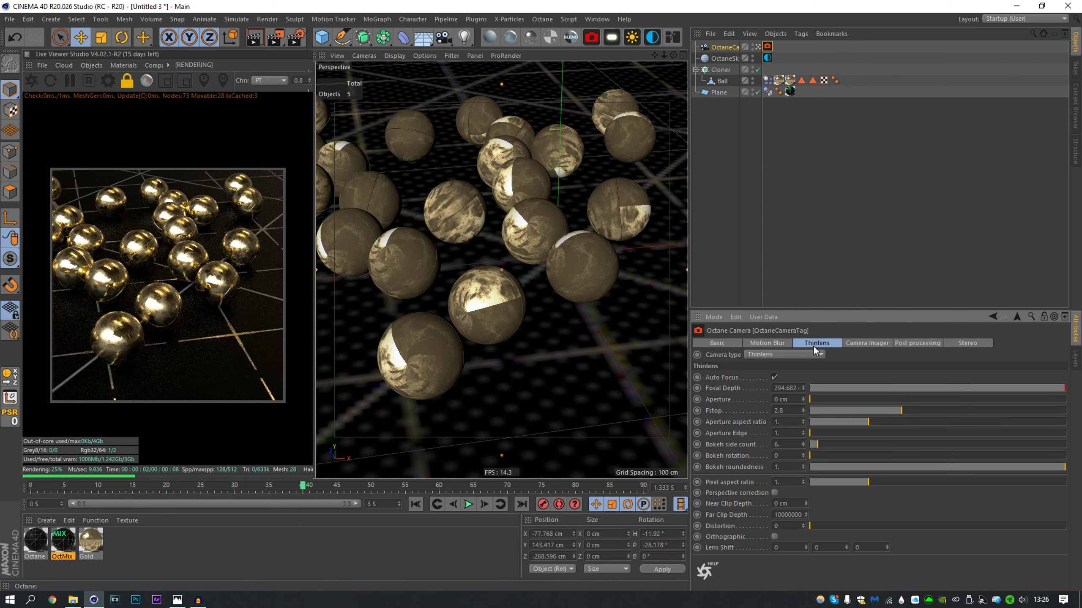
pyautogui.click(774, 377)
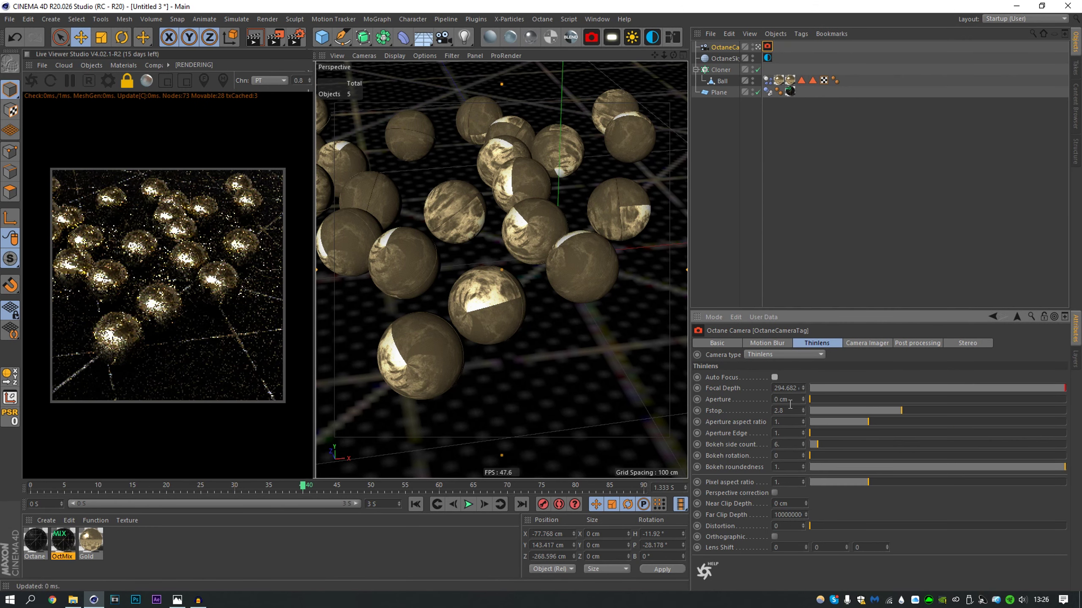
pyautogui.write('12')
pyautogui.press('Return')
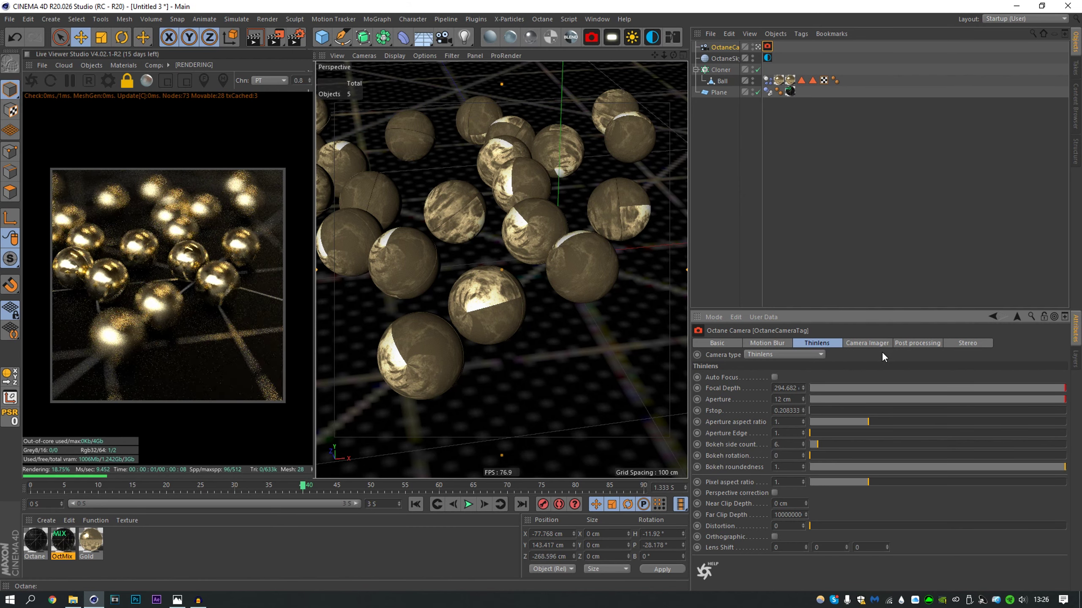
# - Enable the camera imager with a custom LUT from a Desktop folder, and post processing with a bloom power of about 13.05
pyautogui.click(868, 344)
pyautogui.click(774, 377)
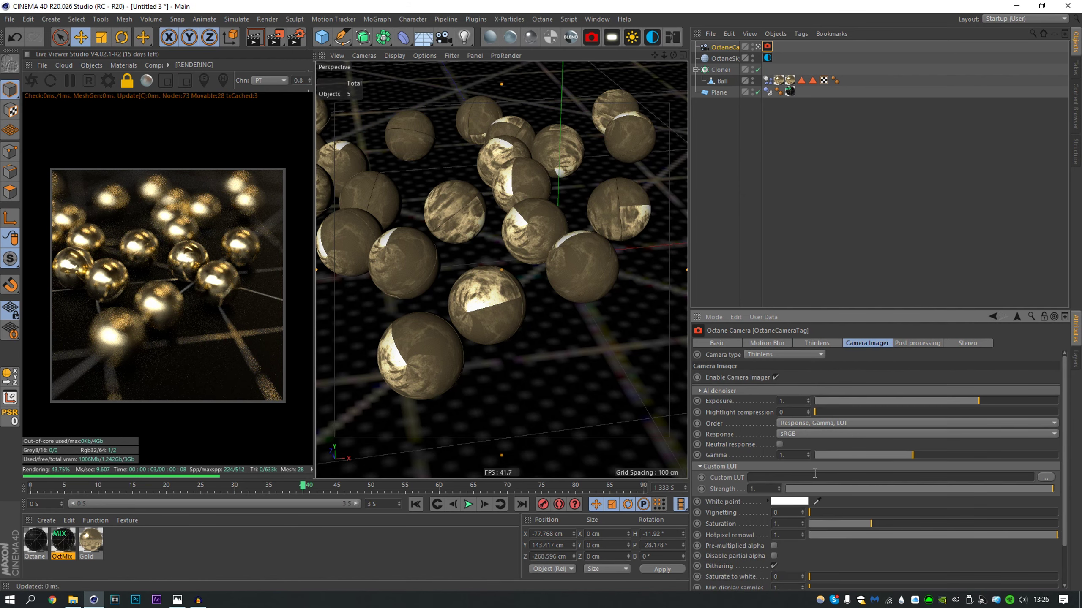
pyautogui.click(1041, 479)
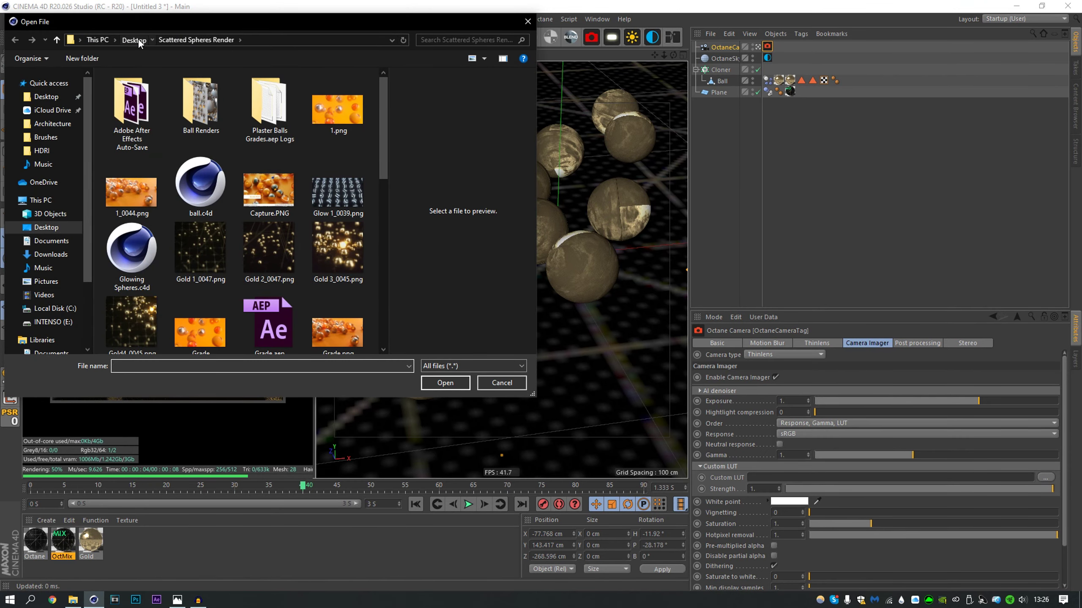
pyautogui.click(134, 39)
pyautogui.scroll(10, 185, 230)
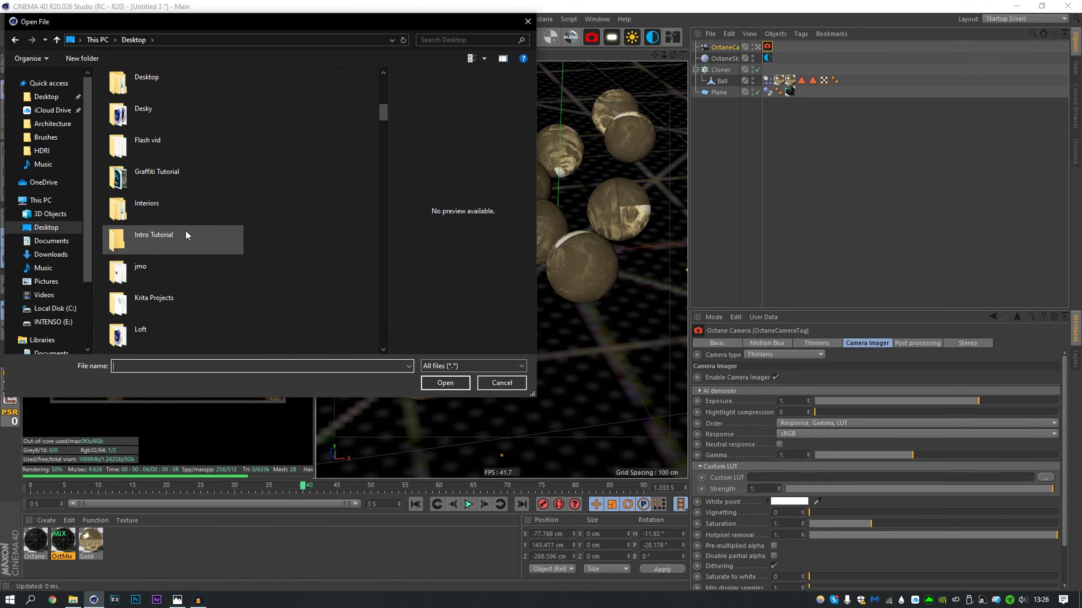
pyautogui.doubleClick(141, 87)
pyautogui.click(139, 233)
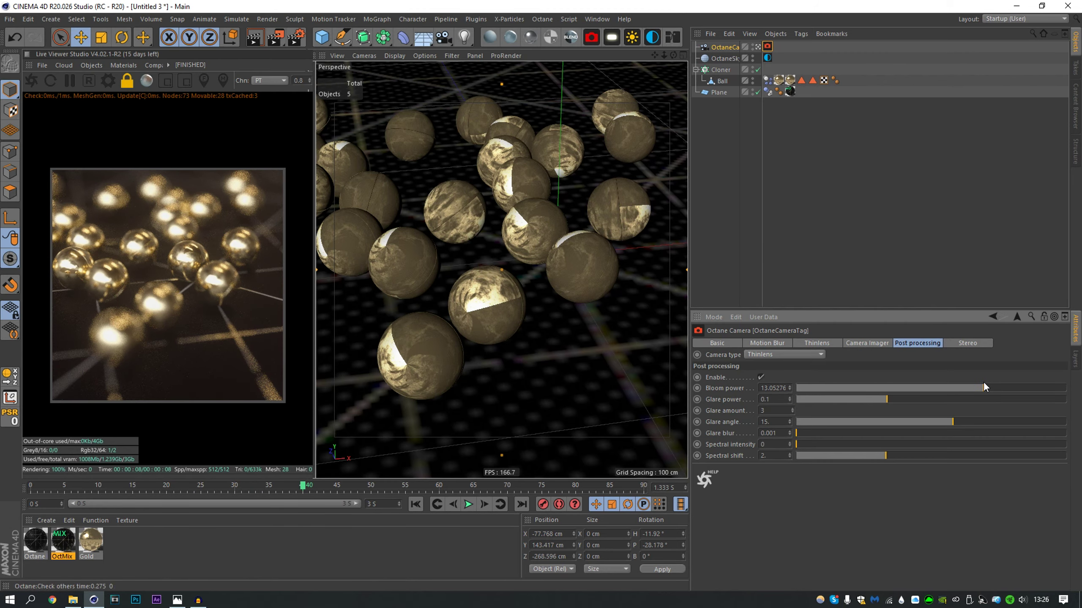
pyautogui.click(970, 235)
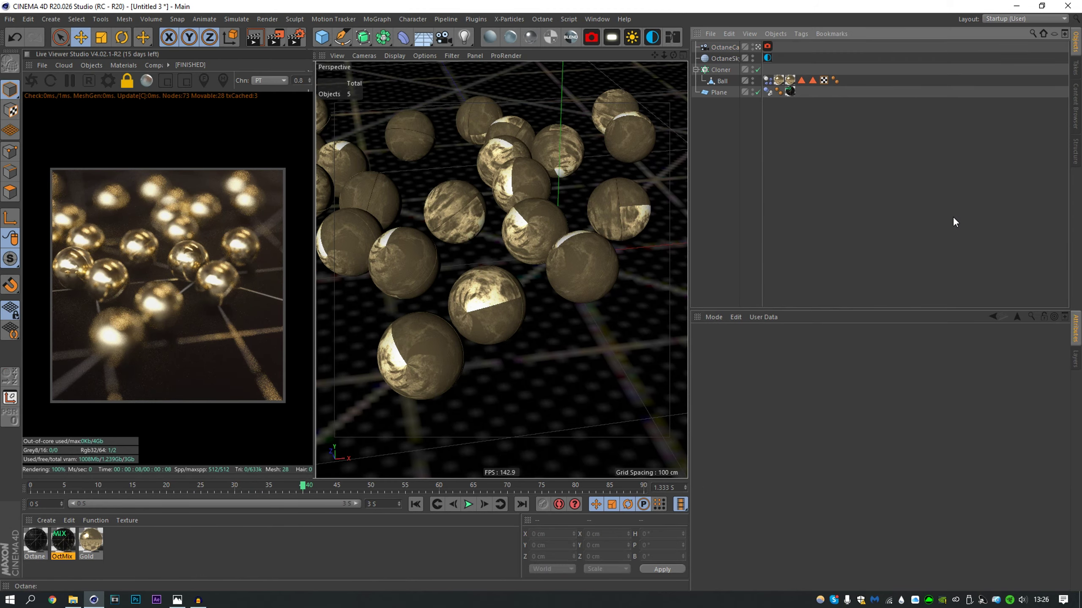
# - Save the project as Tutorial Scene in the Scattered Spheres Render folder
pyautogui.hotkey('ctrl', 's')
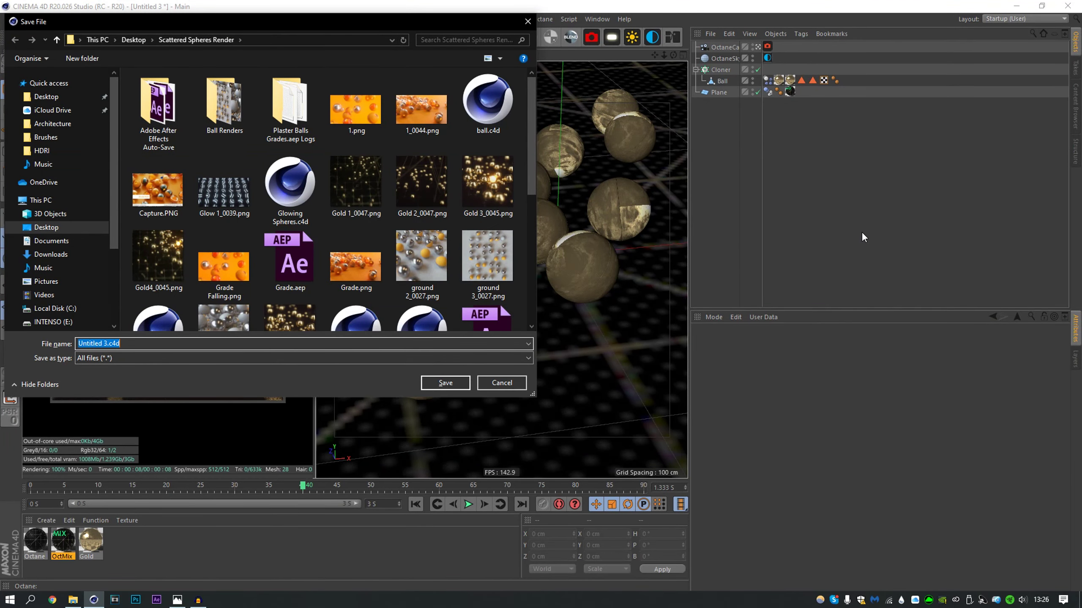
pyautogui.write('Tutorial')
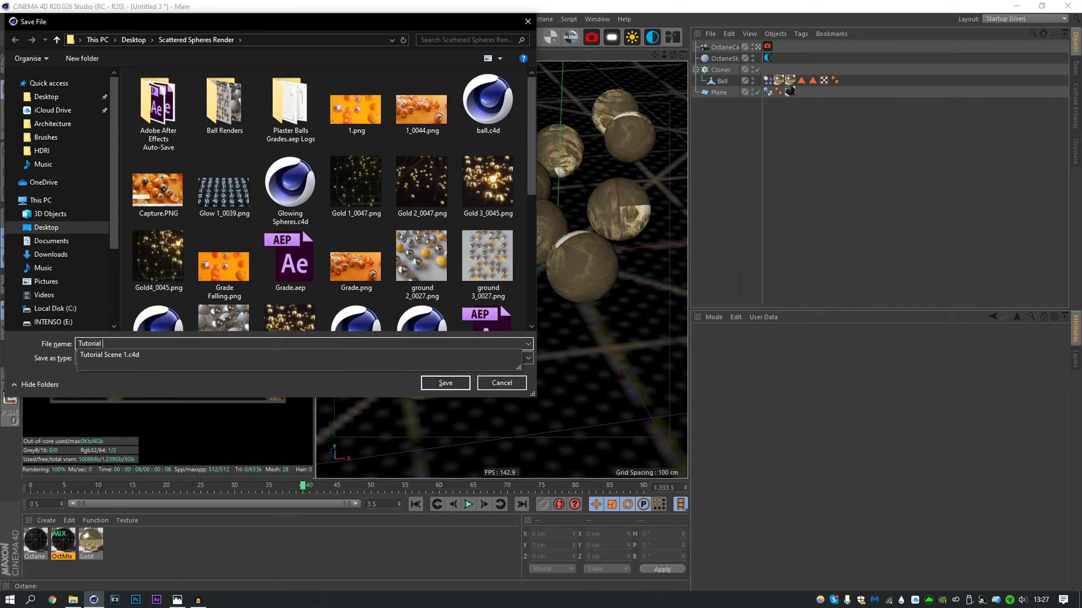
pyautogui.write(' Scene')
pyautogui.press('Return')
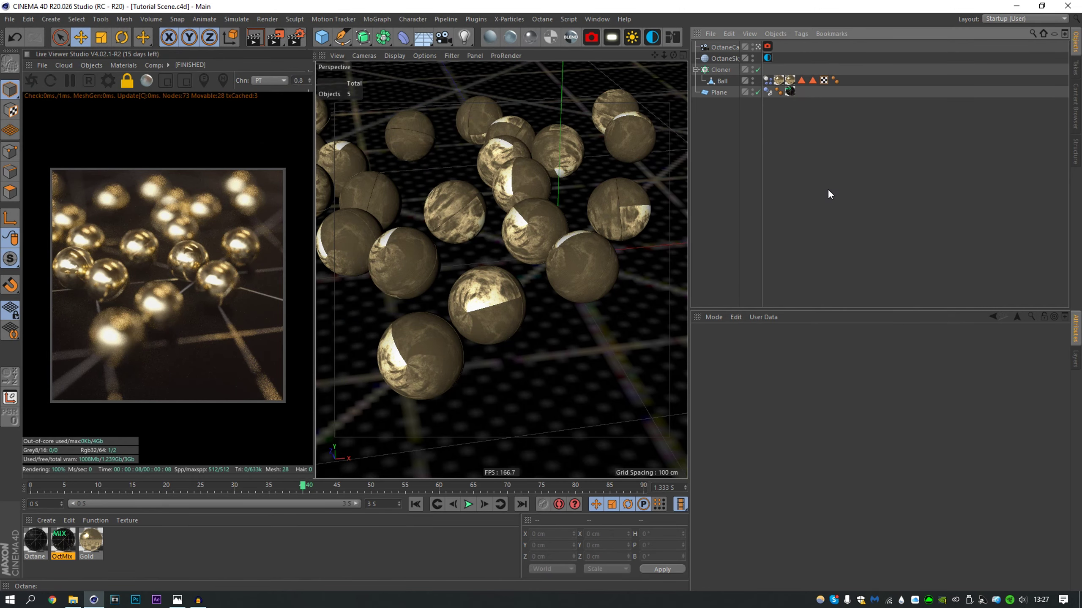
# - Widen the object list's name column to show full object names and select the Cloner
pyautogui.moveTo(739, 117); pyautogui.dragTo(810, 114)
pyautogui.click(722, 82)
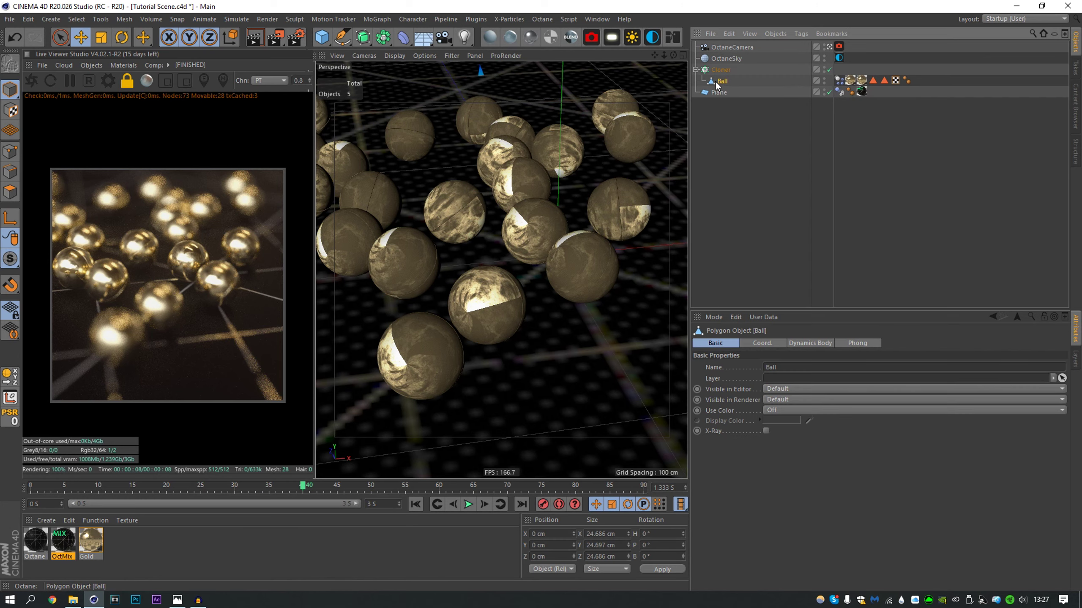
pyautogui.click(722, 71)
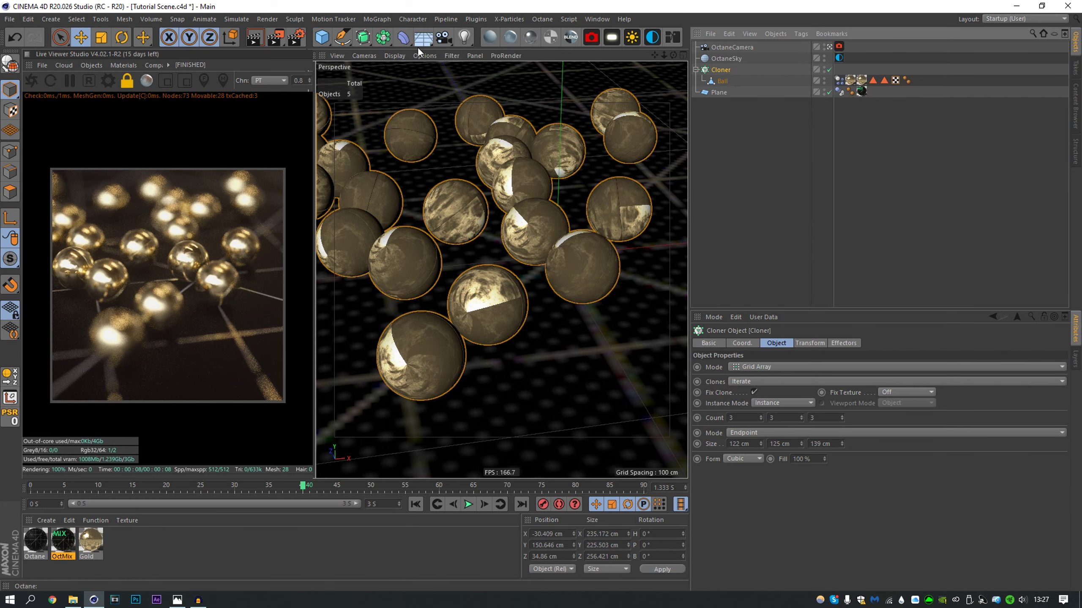
# - Add a Sphere with a 4 cm radius and raise it to about Y 37.1 cm
pyautogui.click(323, 39)
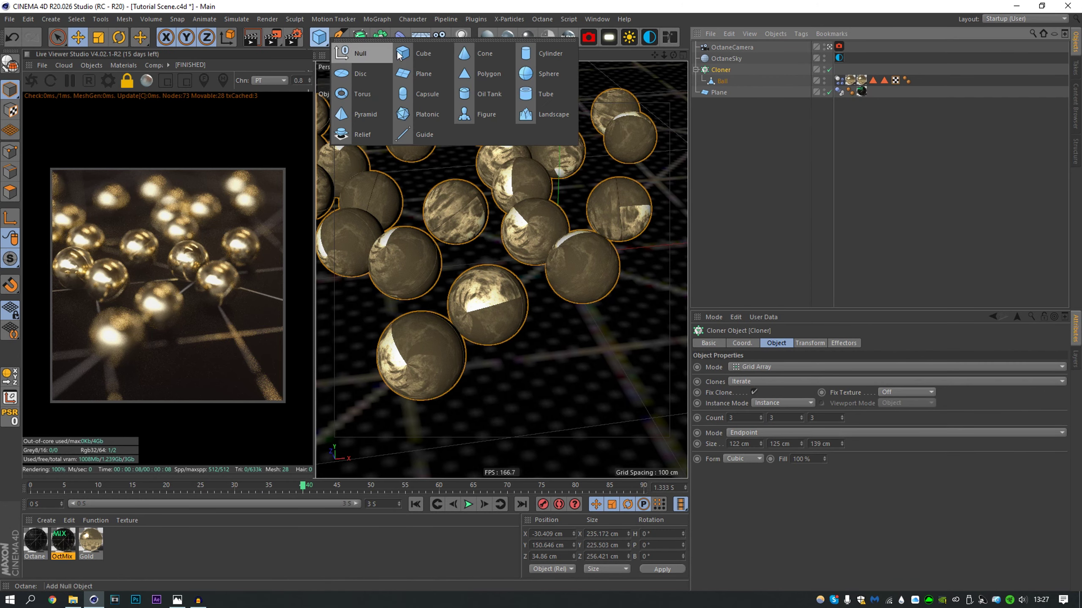
pyautogui.click(539, 73)
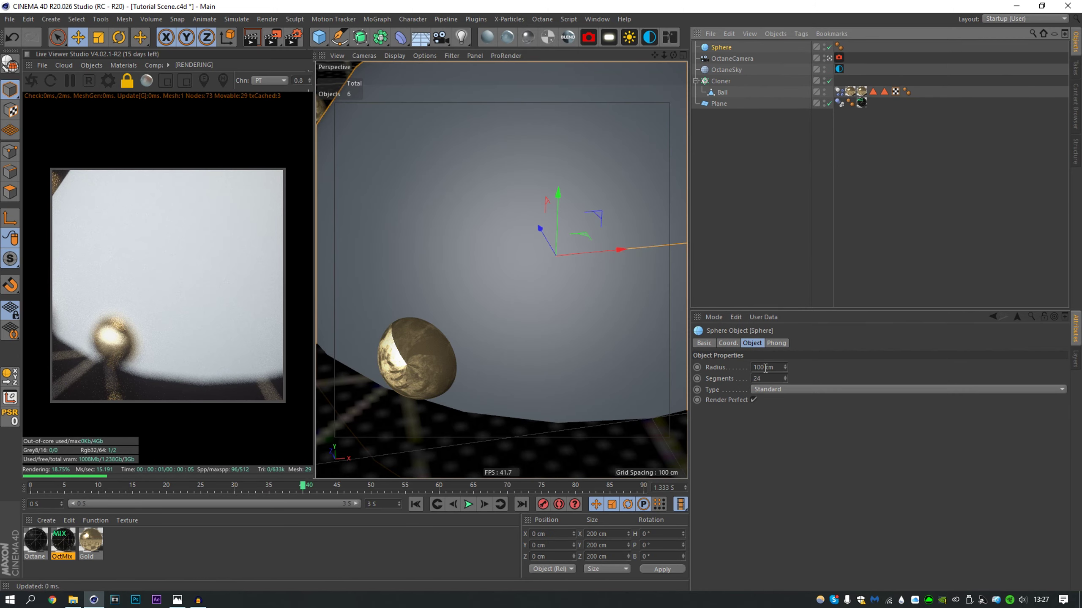
pyautogui.moveTo(764, 368); pyautogui.dragTo(728, 371)
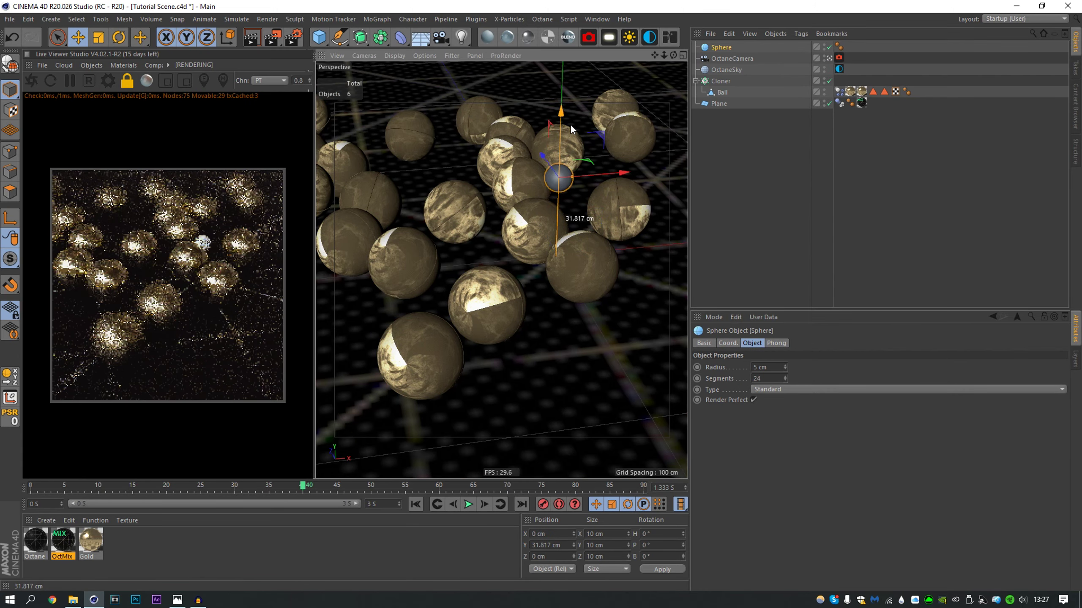
pyautogui.doubleClick(758, 365)
pyautogui.write('4')
pyautogui.press('Return')
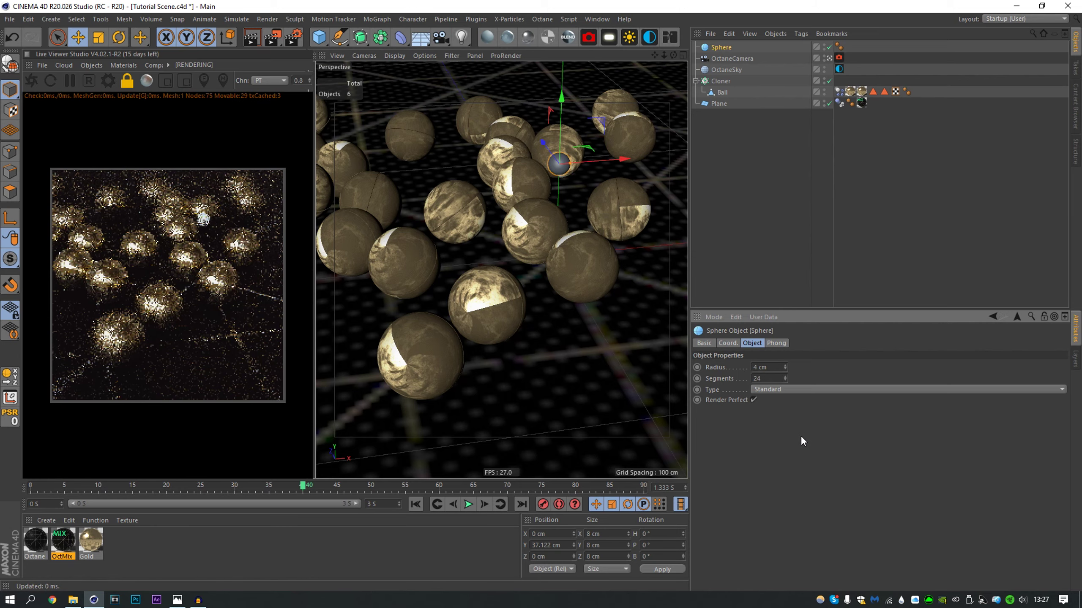
# - Place the Sphere inside a new MoGraph Cloner in Grid Array mode and leave the Octane camera view
pyautogui.click(362, 19)
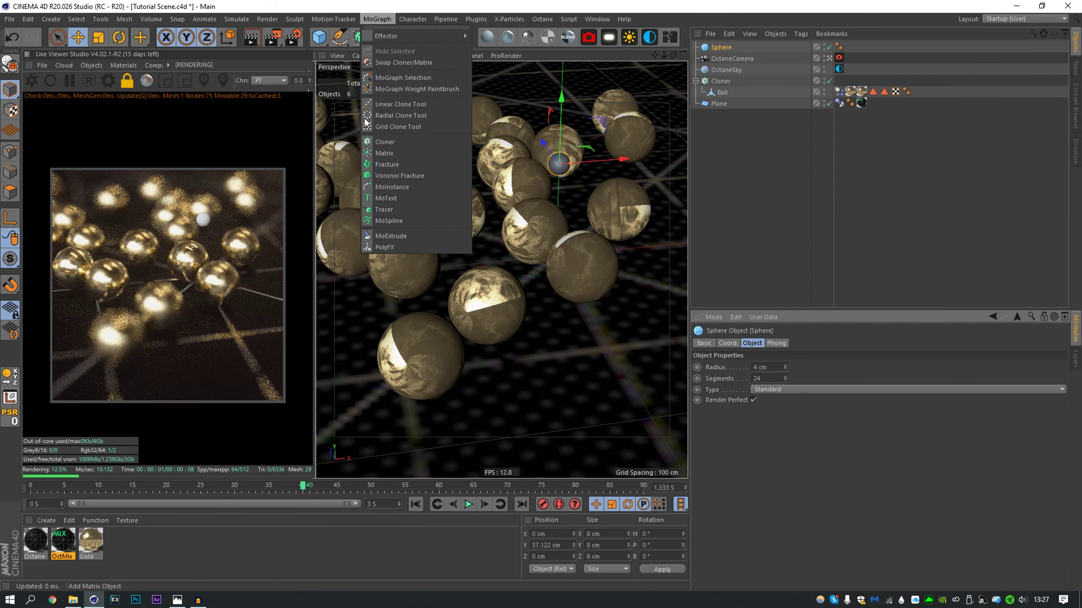
pyautogui.keyDown('alt'); pyautogui.click(379, 143); pyautogui.keyUp('alt')
pyautogui.click(766, 367)
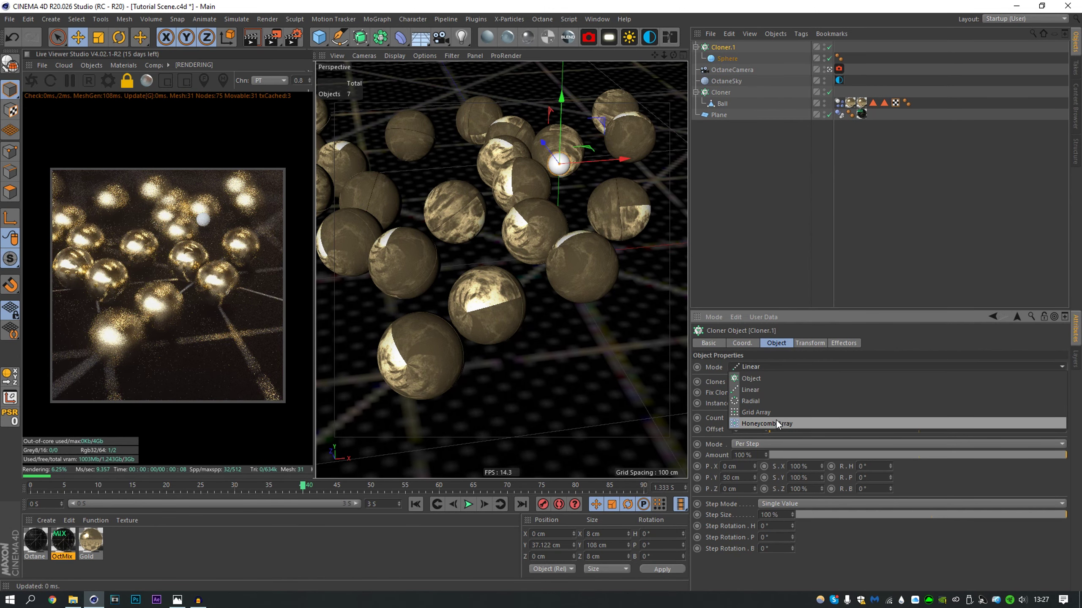
pyautogui.click(770, 414)
pyautogui.click(828, 68)
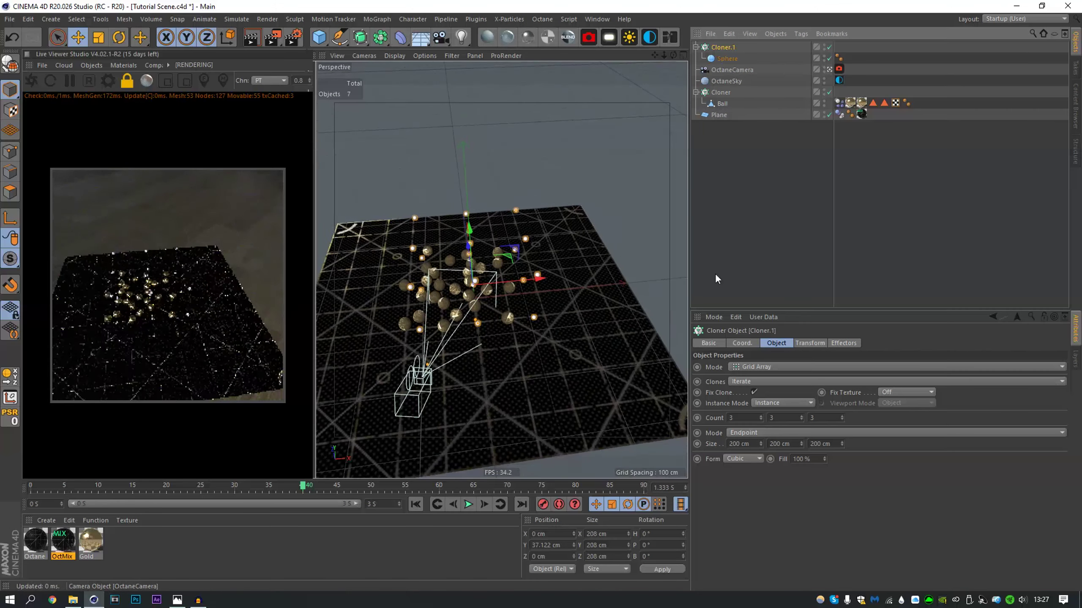
# - Raise the new Cloner to about Y 108.5 cm and reduce its grid size to about 27 × 26 × 29 cm
pyautogui.moveTo(469, 224); pyautogui.dragTo(468, 197)
pyautogui.doubleClick(733, 443)
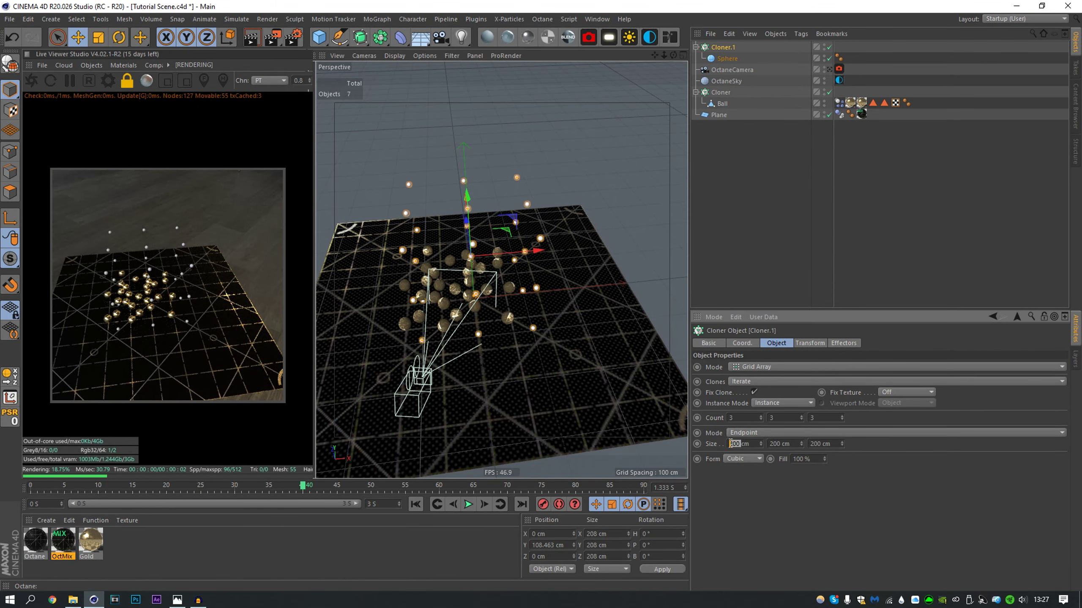
pyautogui.write('15')
pyautogui.press('Tab')
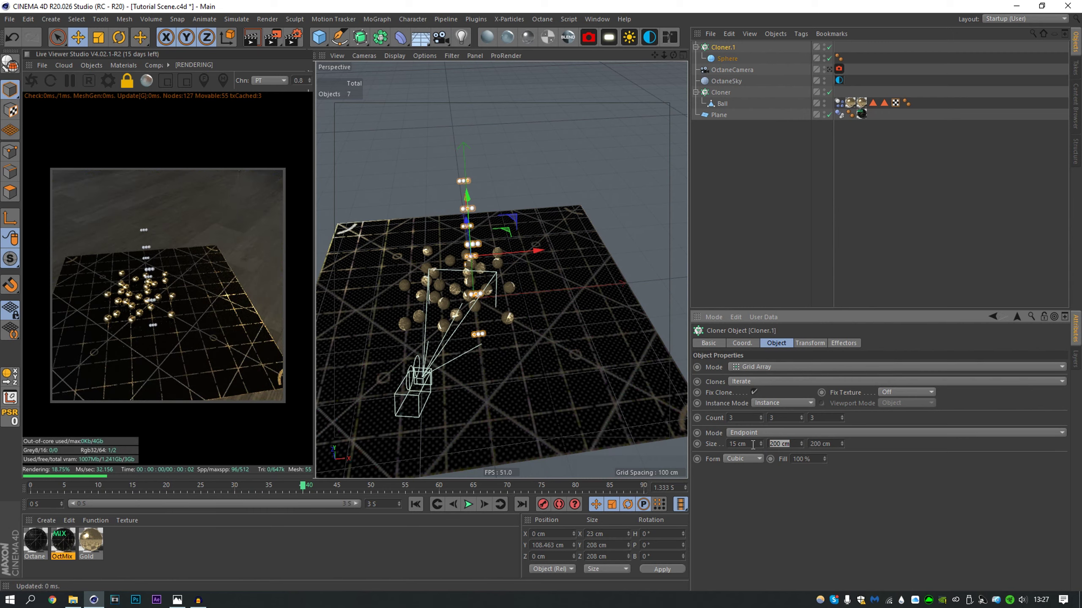
pyautogui.write('15')
pyautogui.press('Return')
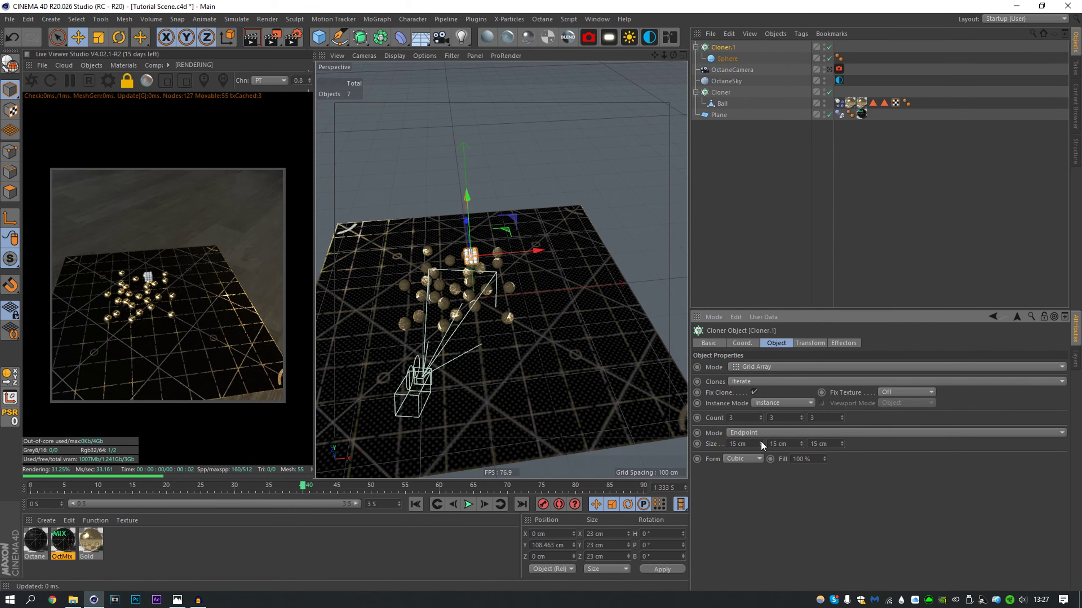
pyautogui.moveTo(761, 444); pyautogui.dragTo(844, 447)
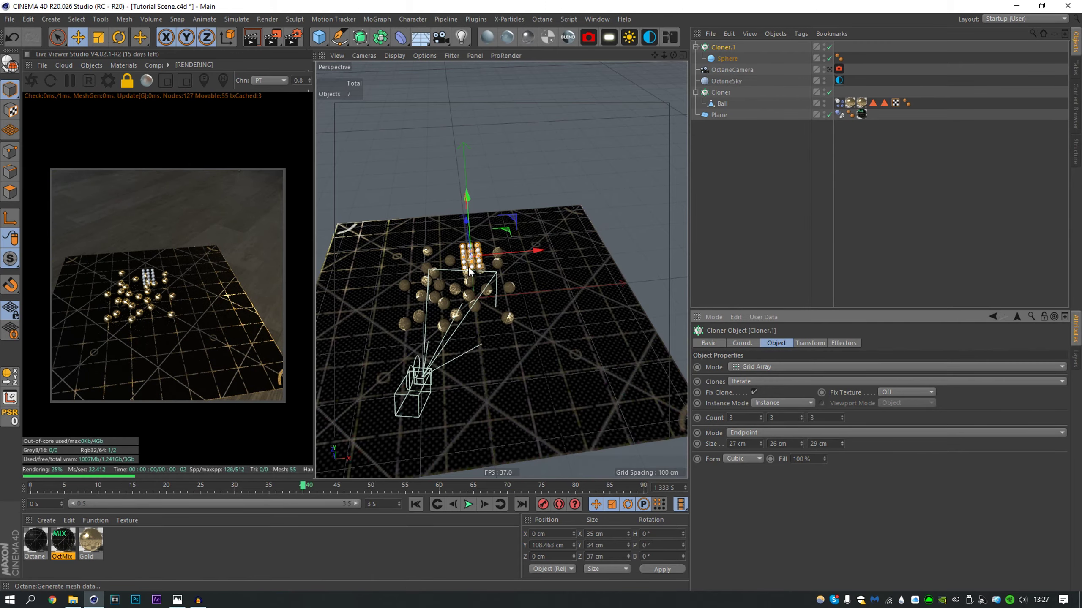
# - Apply the Gold material to the small Sphere inside the new Cloner and clear the selection
pyautogui.scroll(10, 469, 271)
pyautogui.keyDown('alt'); pyautogui.moveTo(469, 271); pyautogui.dragTo(443, 255); pyautogui.keyUp('alt')
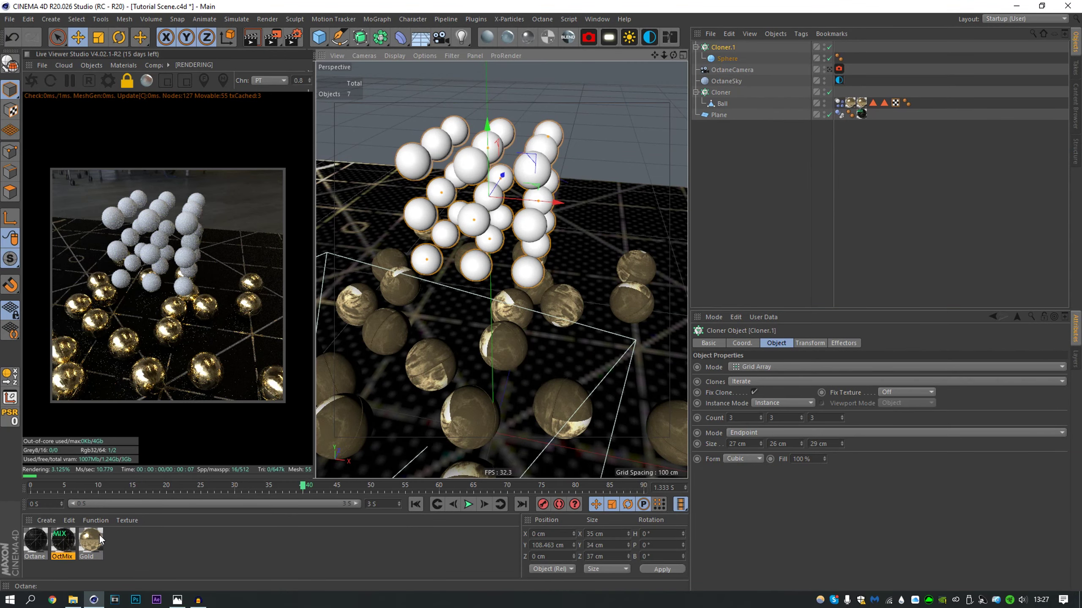
pyautogui.moveTo(100, 541); pyautogui.dragTo(711, 105)
pyautogui.moveTo(723, 63); pyautogui.dragTo(725, 59)
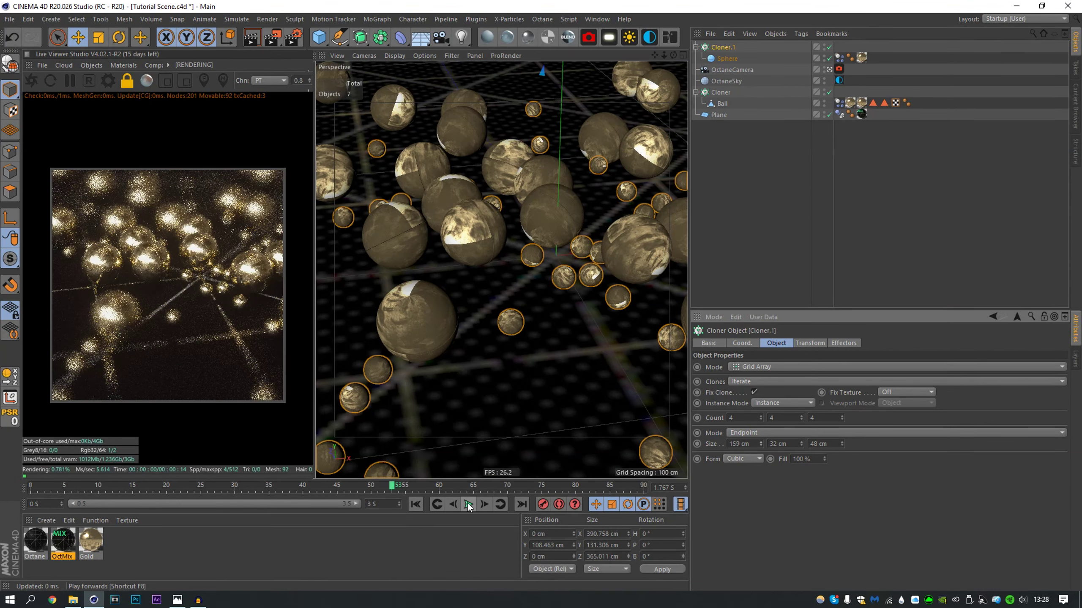
pyautogui.click(788, 227)
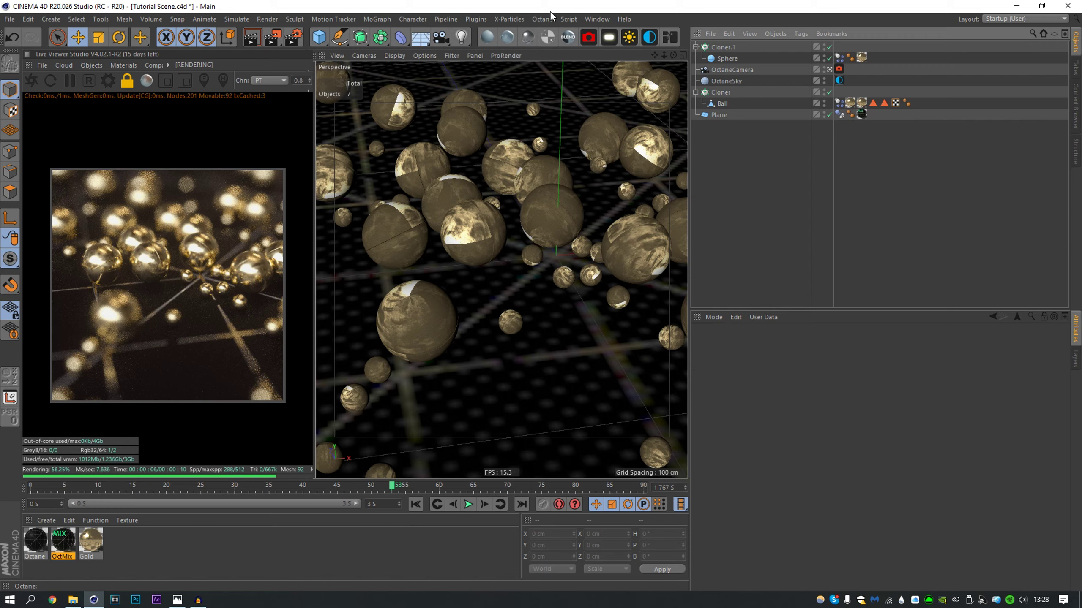
# - Add a Pyramid, scale it to 30 cm on all axes and place it at about X -9.5, Y 16.4, Z -32 cm
pyautogui.click(323, 38)
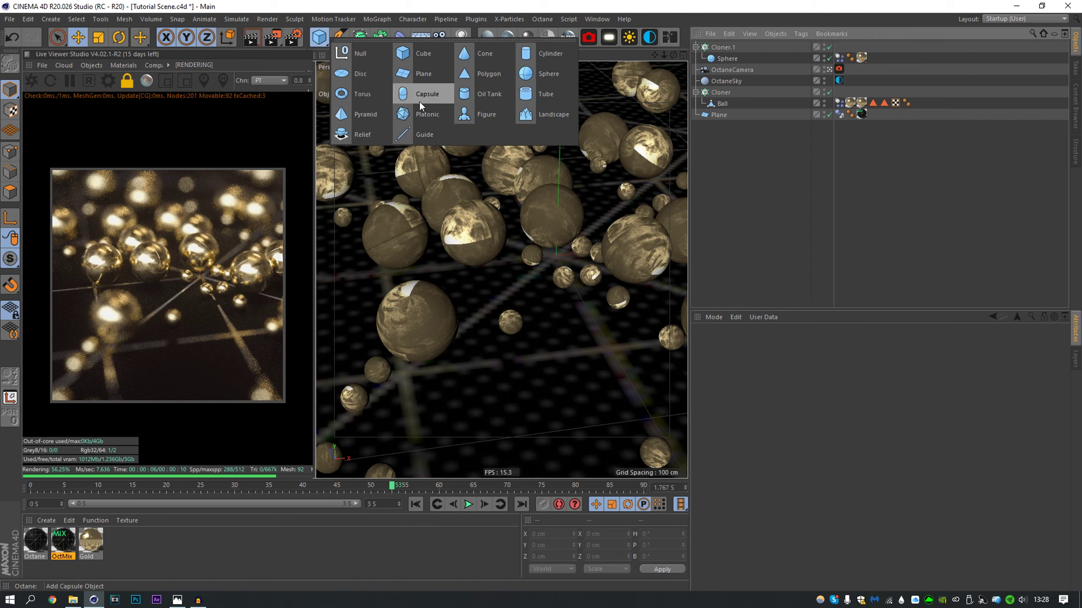
pyautogui.click(361, 112)
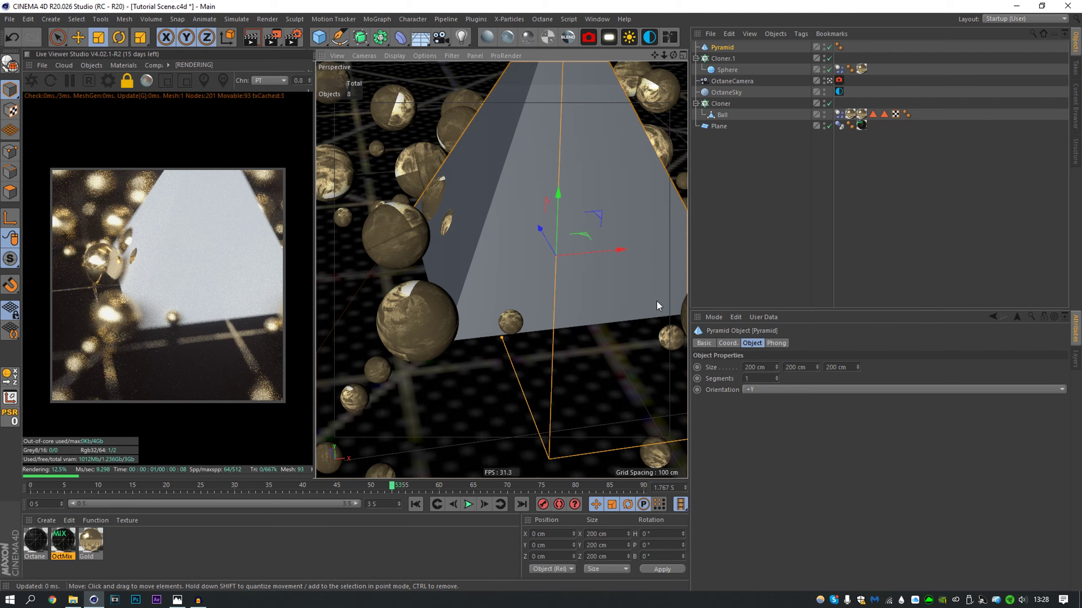
pyautogui.press('t')
pyautogui.moveTo(541, 209); pyautogui.dragTo(362, 303)
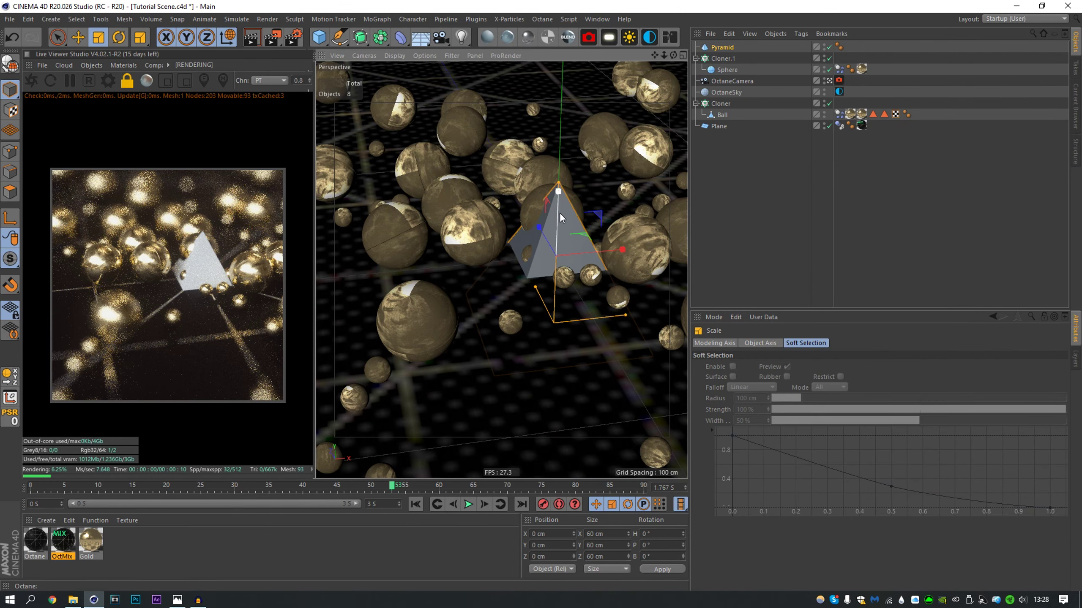
pyautogui.press('e')
pyautogui.moveTo(560, 217); pyautogui.dragTo(179, 353)
pyautogui.press('t')
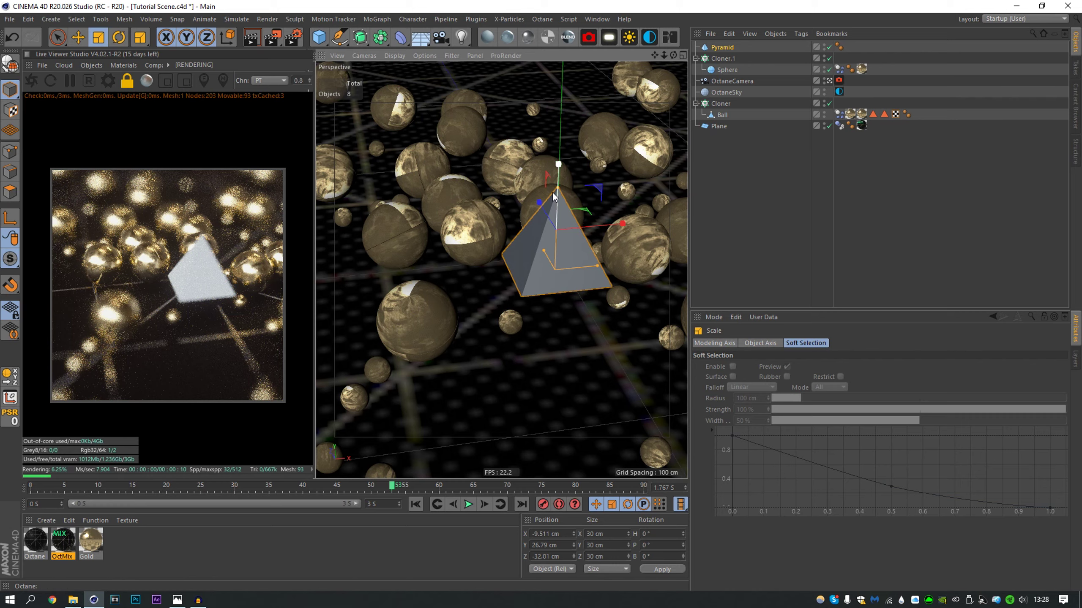
pyautogui.moveTo(559, 200); pyautogui.dragTo(558, 232)
# - Apply the Gold material to the Pyramid and pick it as the camera's focus point in the live render
pyautogui.moveTo(91, 547); pyautogui.dragTo(782, 17)
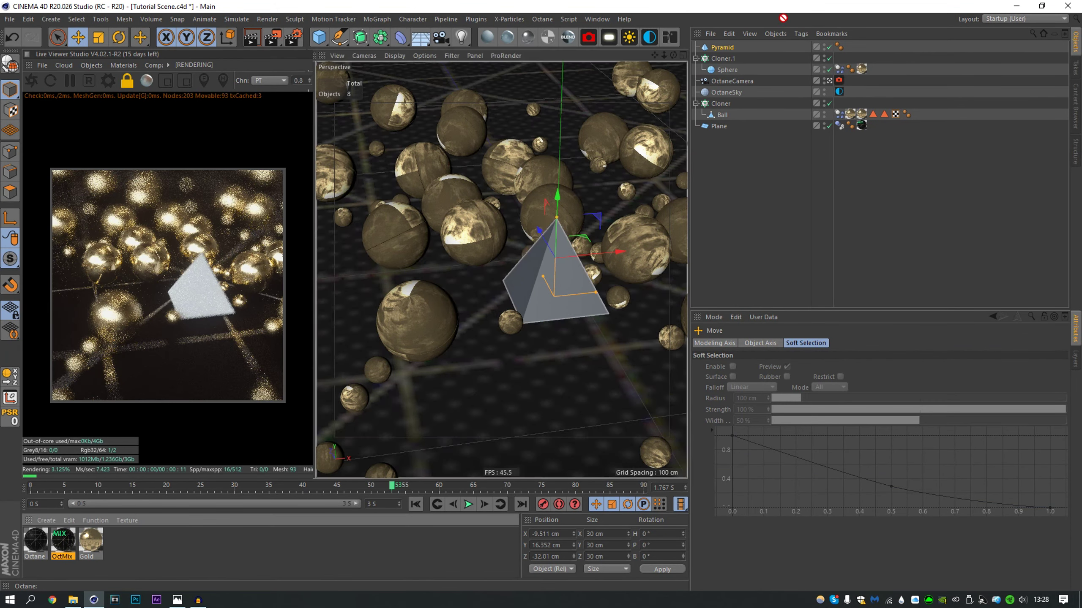
pyautogui.moveTo(727, 51); pyautogui.dragTo(725, 50)
pyautogui.click(725, 50)
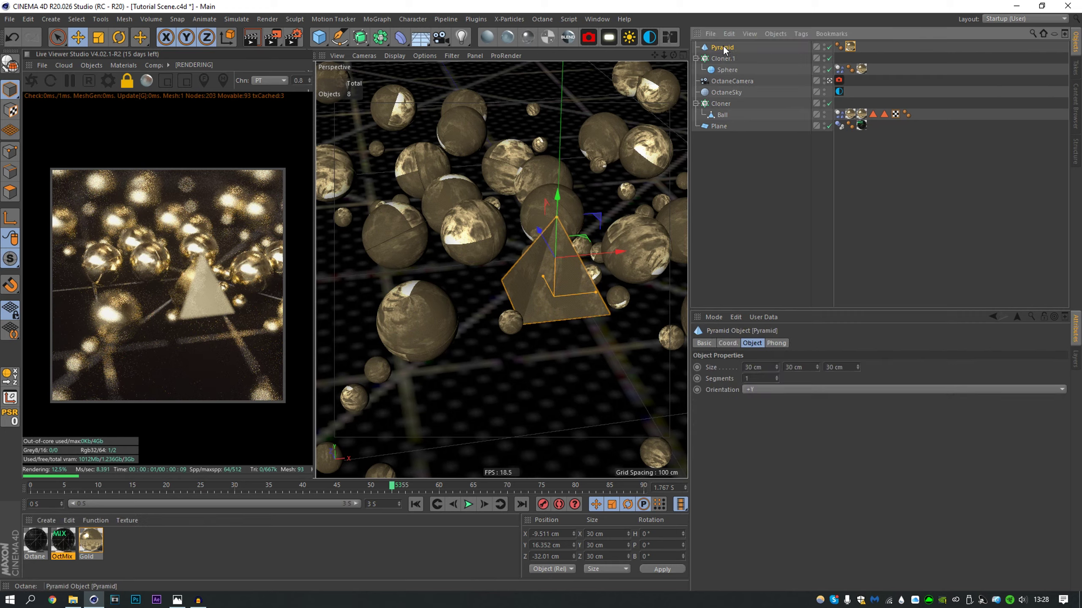
pyautogui.click(204, 80)
pyautogui.click(195, 284)
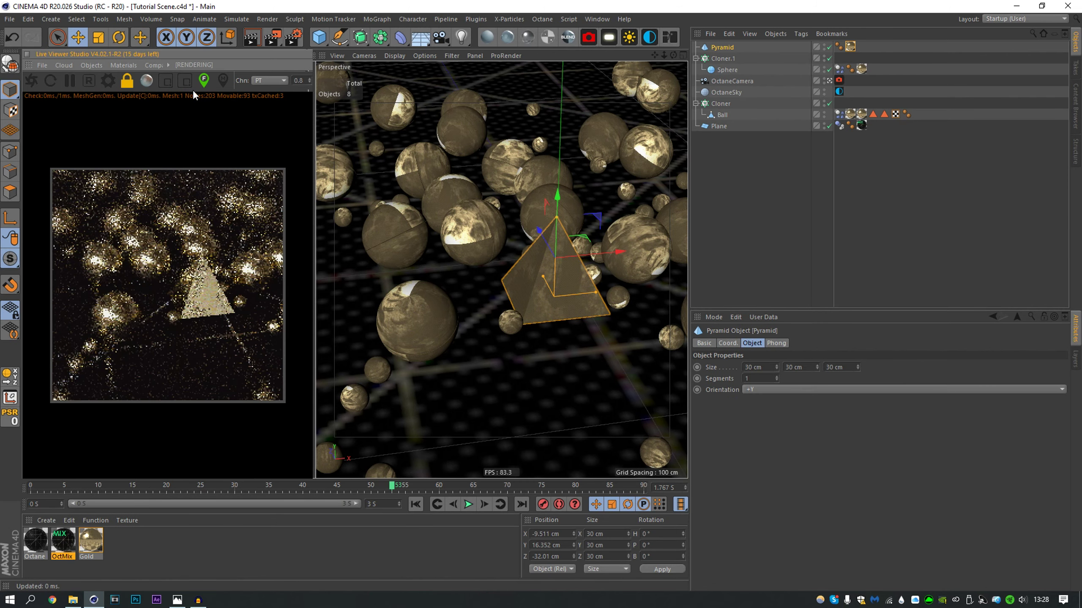
# - Make the Pyramid editable and bevel its edges with a 0.4 cm offset and 12 subdivisions
pyautogui.press('c')
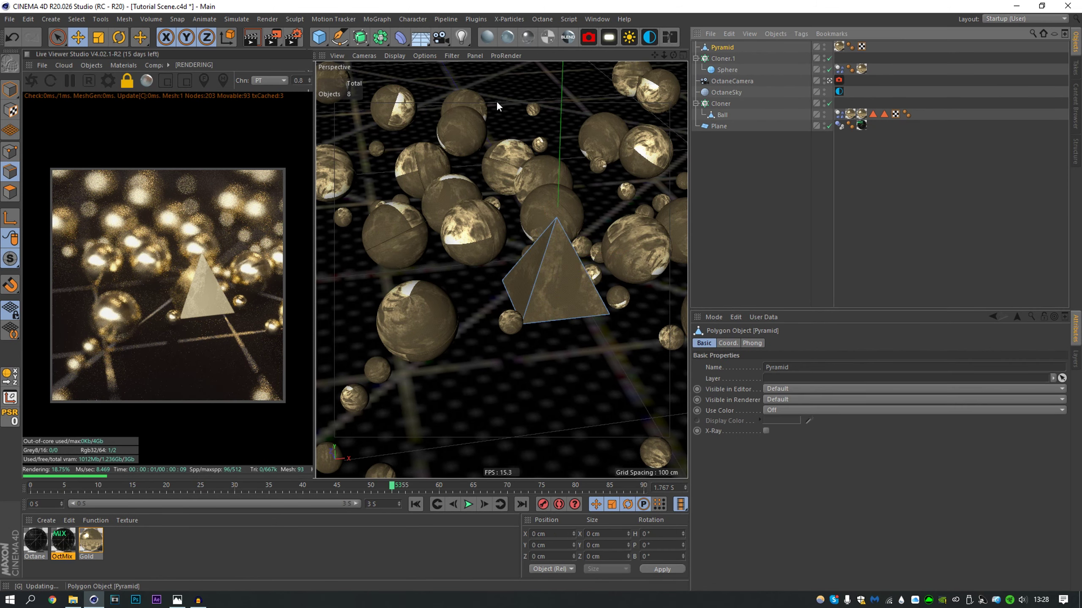
pyautogui.rightClick(504, 374)
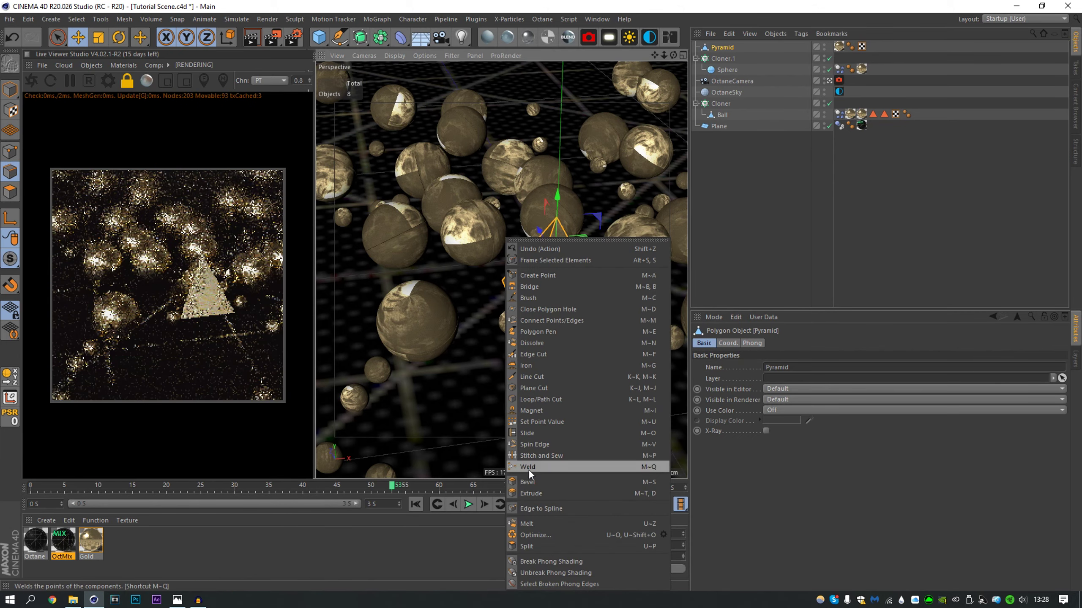
pyautogui.click(528, 469)
pyautogui.moveTo(552, 362)
pyautogui.mouseDown()
pyautogui.moveTo(567, 362)
pyautogui.moveTo(552, 362)
pyautogui.mouseUp()
pyautogui.moveTo(187, 288)
pyautogui.mouseDown()
pyautogui.moveTo(173, 323)
pyautogui.moveTo(191, 305)
pyautogui.mouseUp()
# - Rotate the Pyramid to a heading of 100° and lower it to about Y 14.1 cm
pyautogui.press('r')
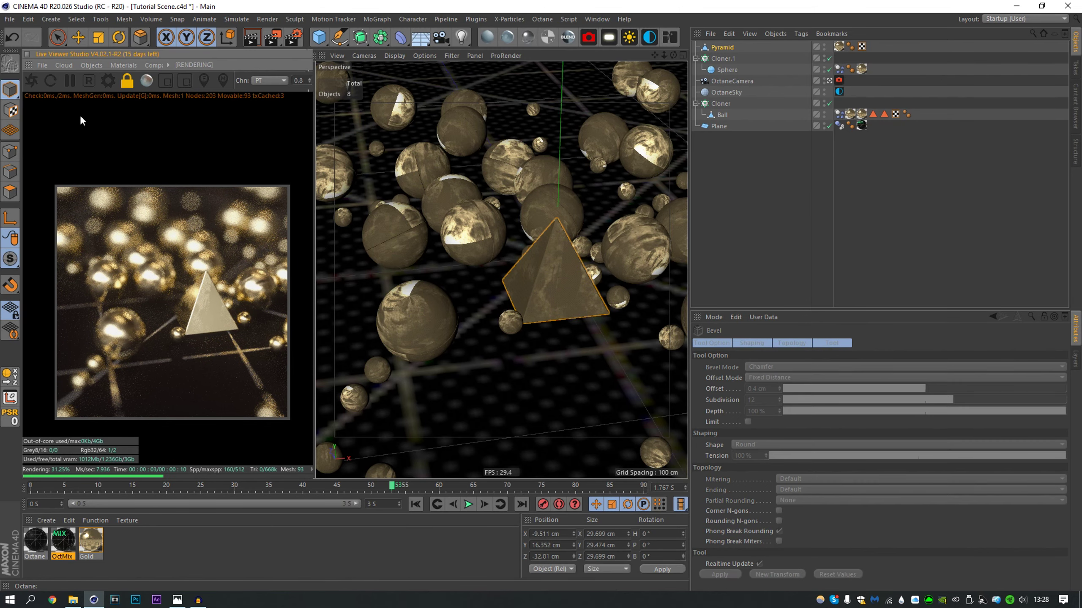
pyautogui.moveTo(526, 275); pyautogui.dragTo(587, 272)
pyautogui.click(762, 169)
pyautogui.click(554, 247)
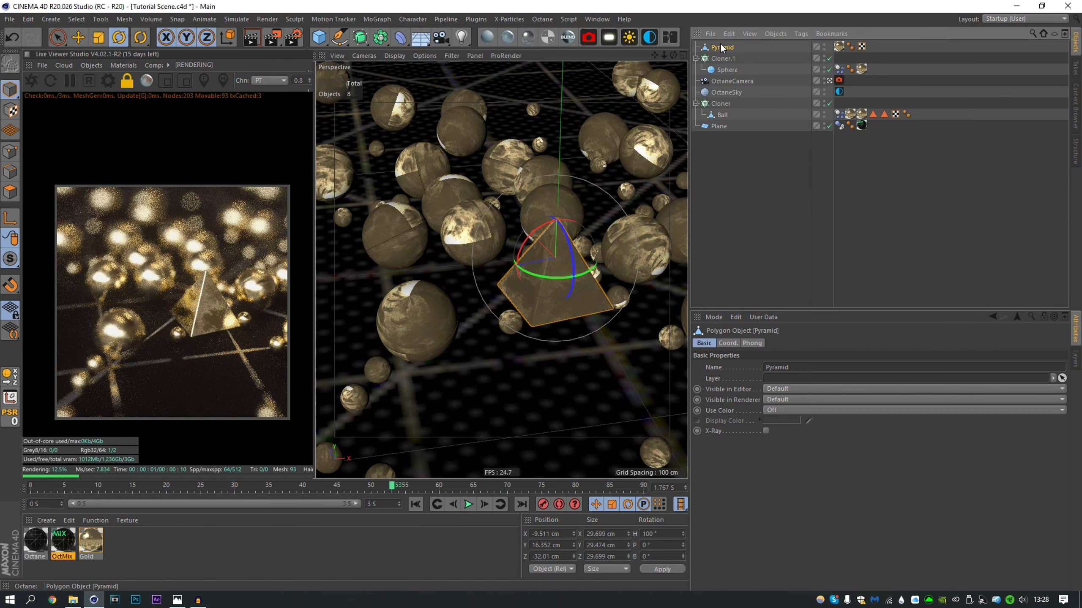
pyautogui.press('e')
pyautogui.moveTo(558, 227); pyautogui.dragTo(557, 223)
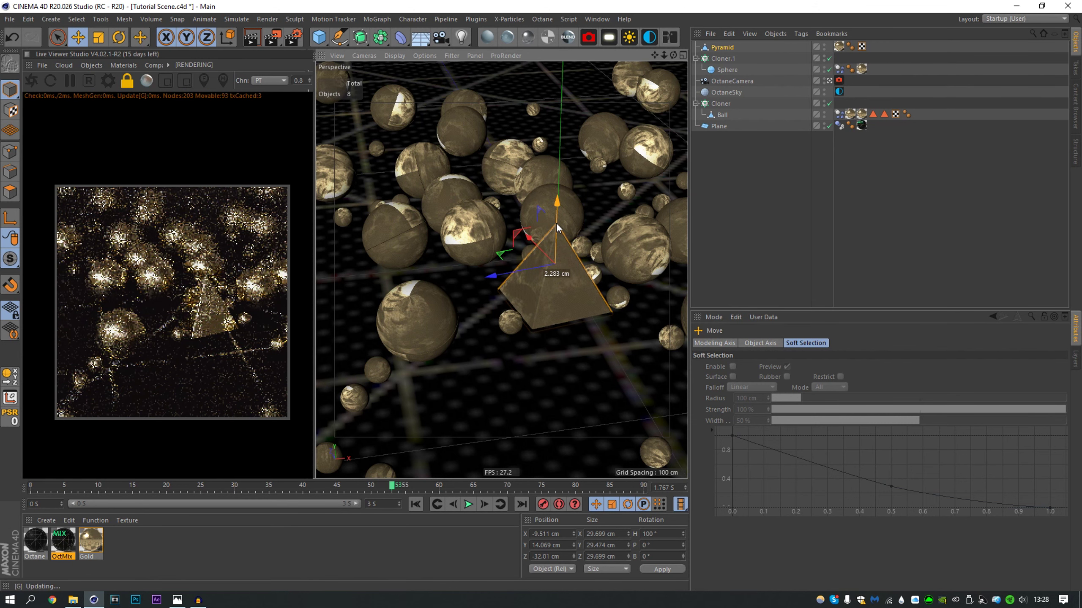
pyautogui.click(765, 158)
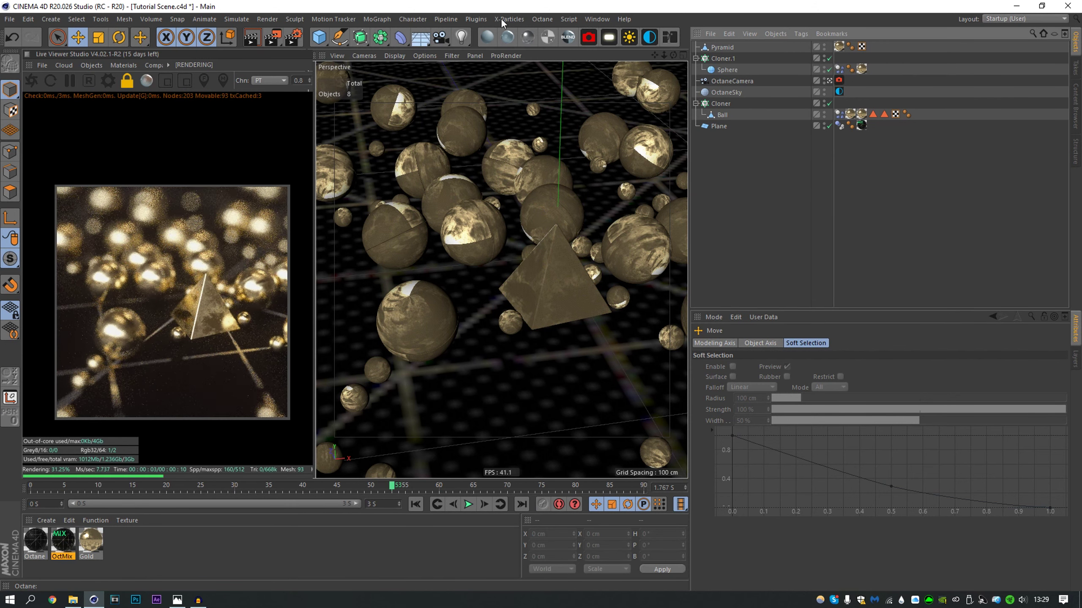
# - Add a Sphere with a 25 cm radius and move it to about X -23.4, Y 28.1, Z -15.5 cm
pyautogui.click(487, 21)
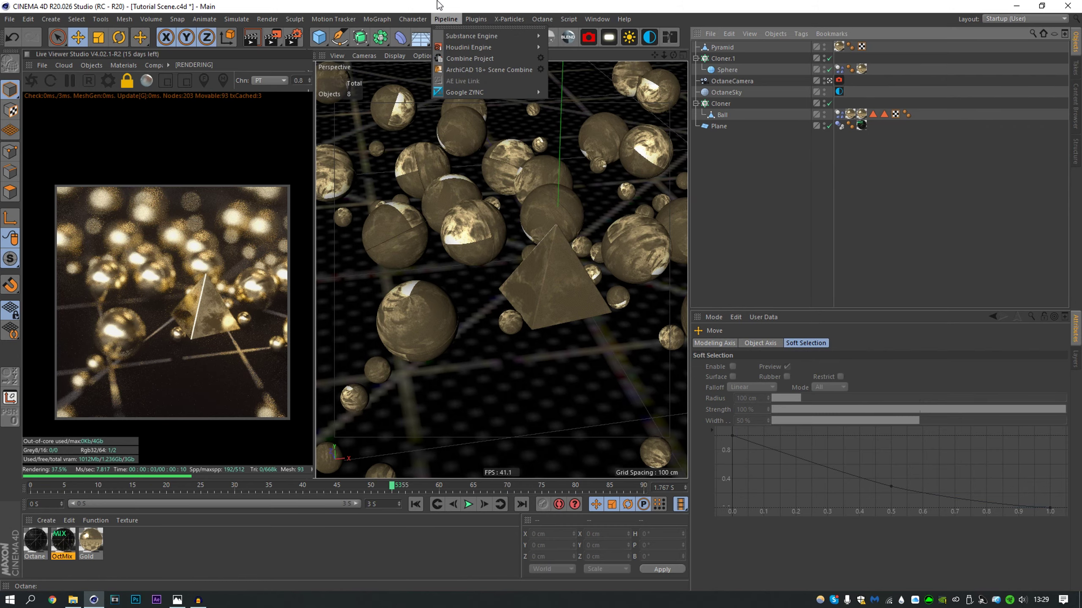
pyautogui.moveTo(319, 38); pyautogui.dragTo(549, 75)
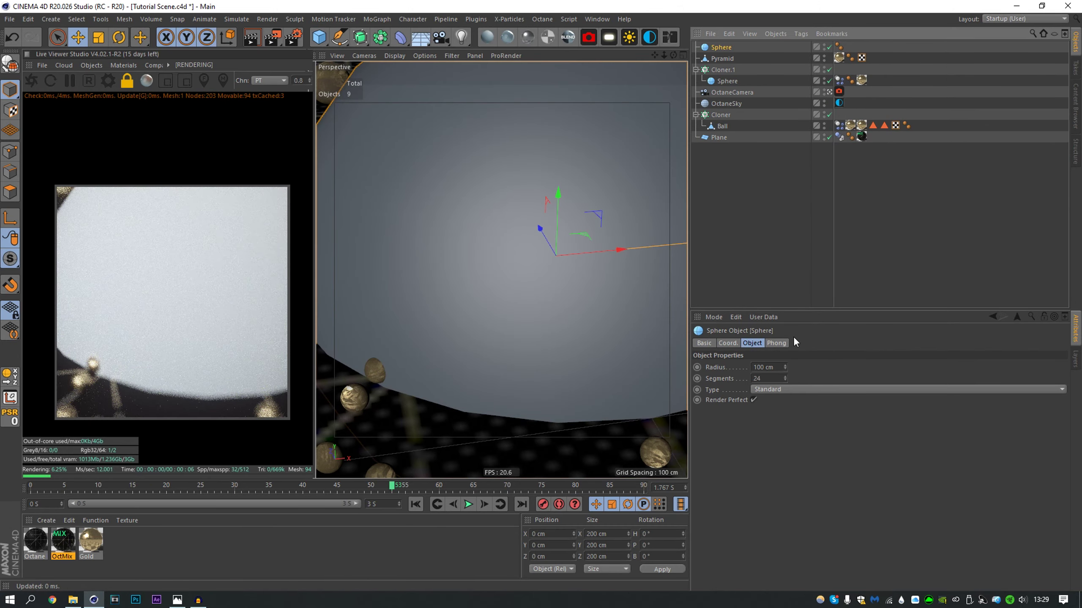
pyautogui.moveTo(784, 366); pyautogui.dragTo(784, 375)
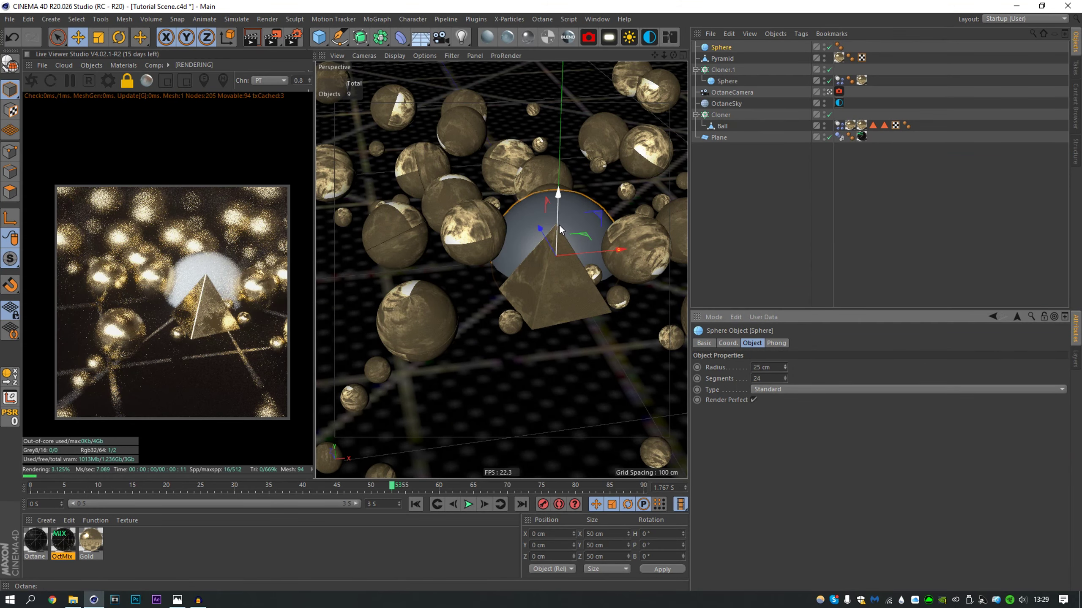
pyautogui.moveTo(558, 226); pyautogui.dragTo(488, 173)
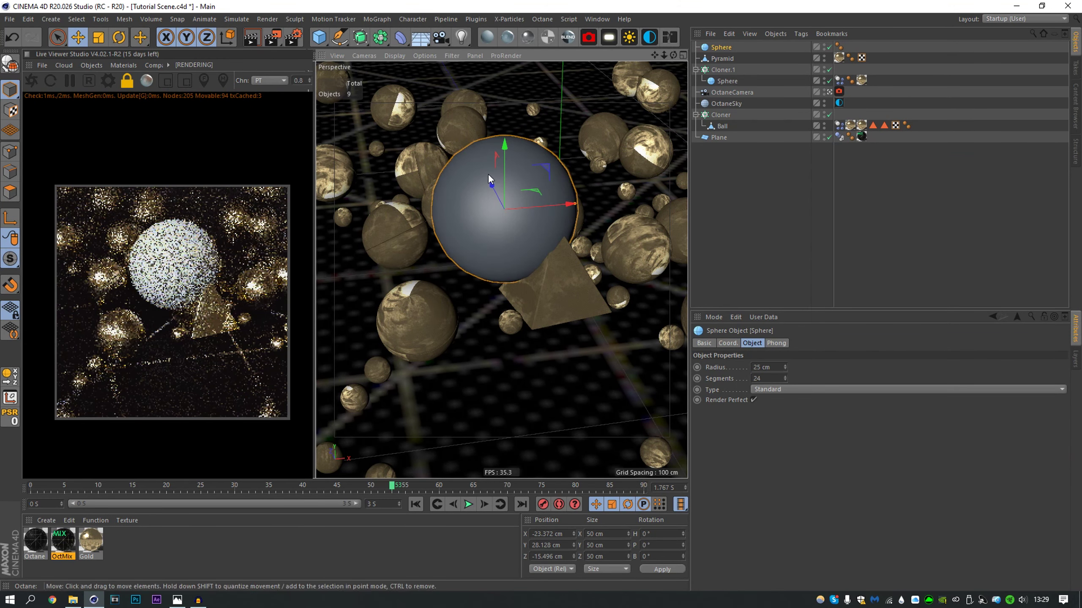
# - Add a Topowire generator and place the new 25 cm Sphere inside it
pyautogui.click(476, 18)
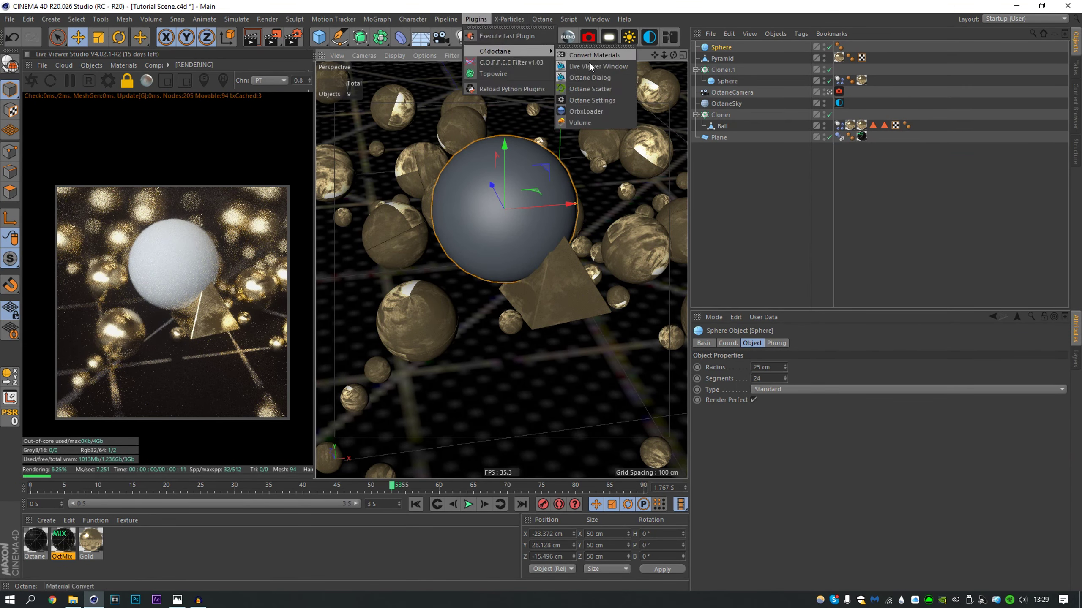
pyautogui.click(492, 74)
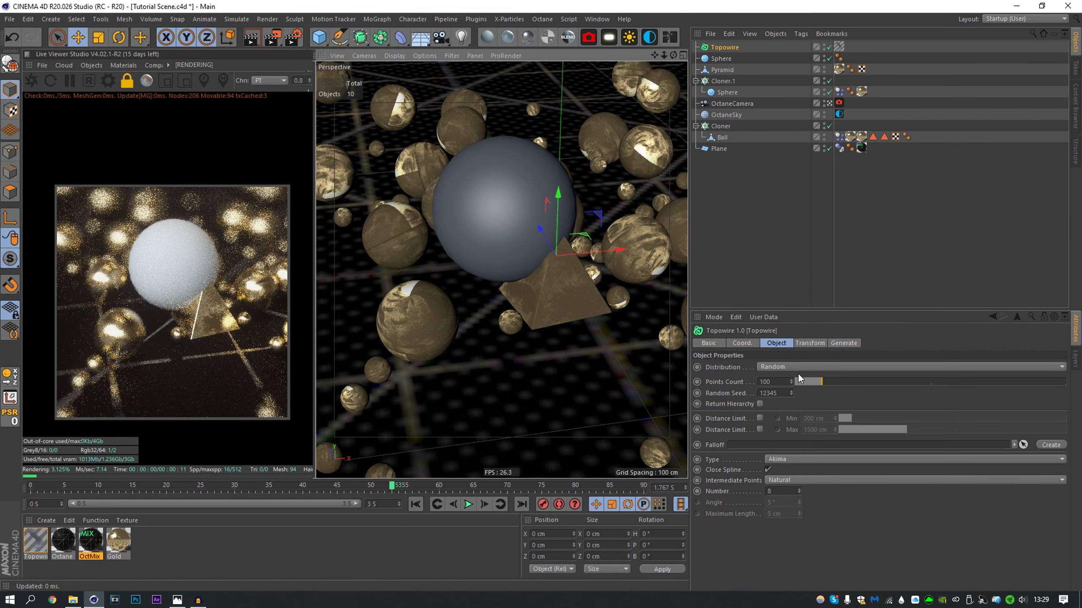
pyautogui.click(728, 48)
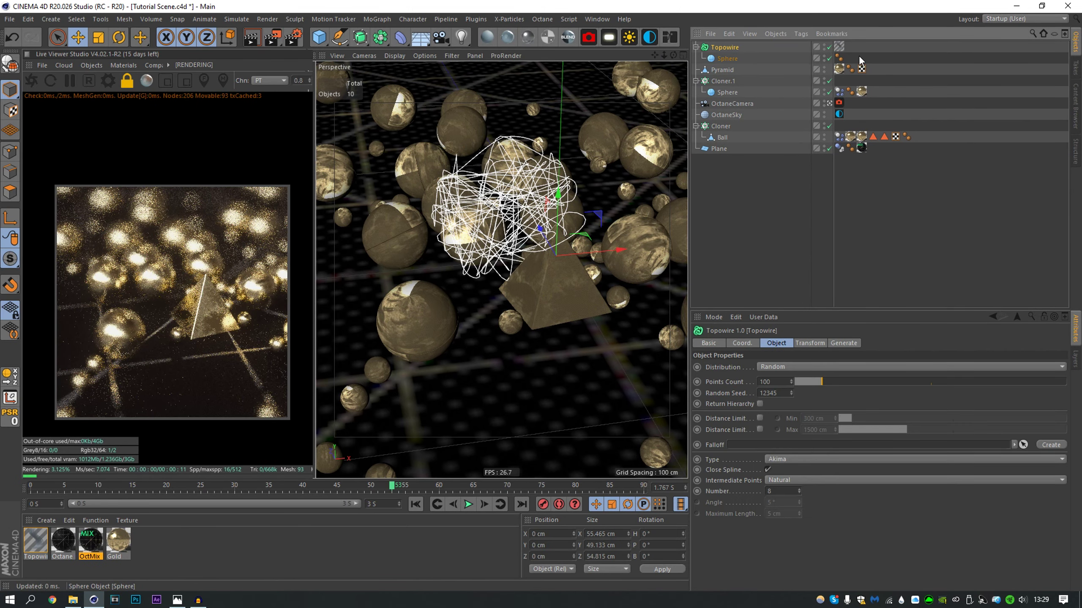
# - Enable Thickness for the Topowire and set its wire radius to 0.05
pyautogui.click(837, 344)
pyautogui.click(740, 367)
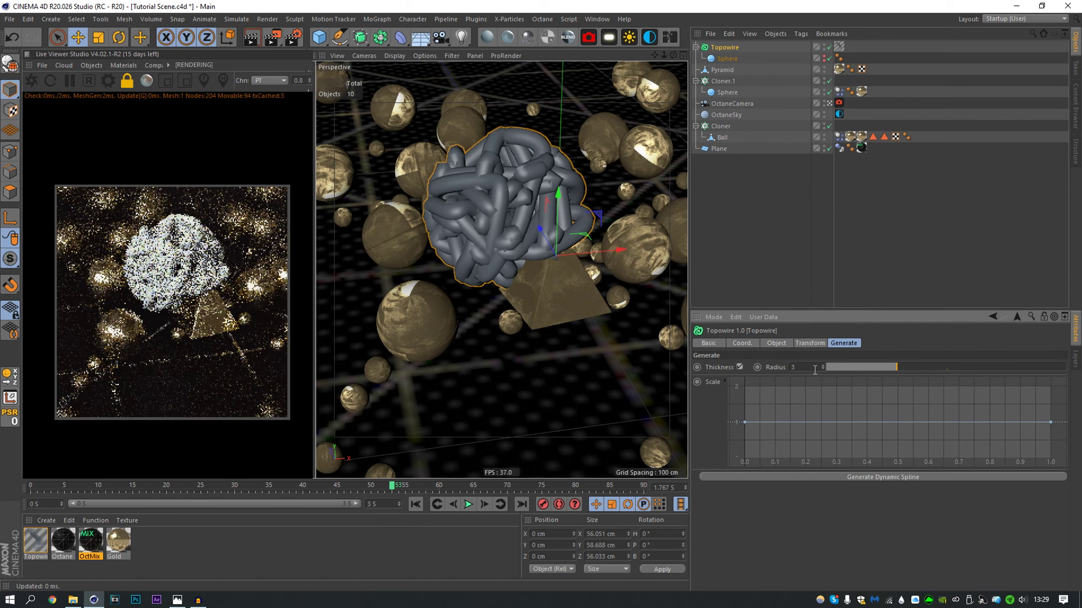
pyautogui.hotkey('ctrl', 'z')
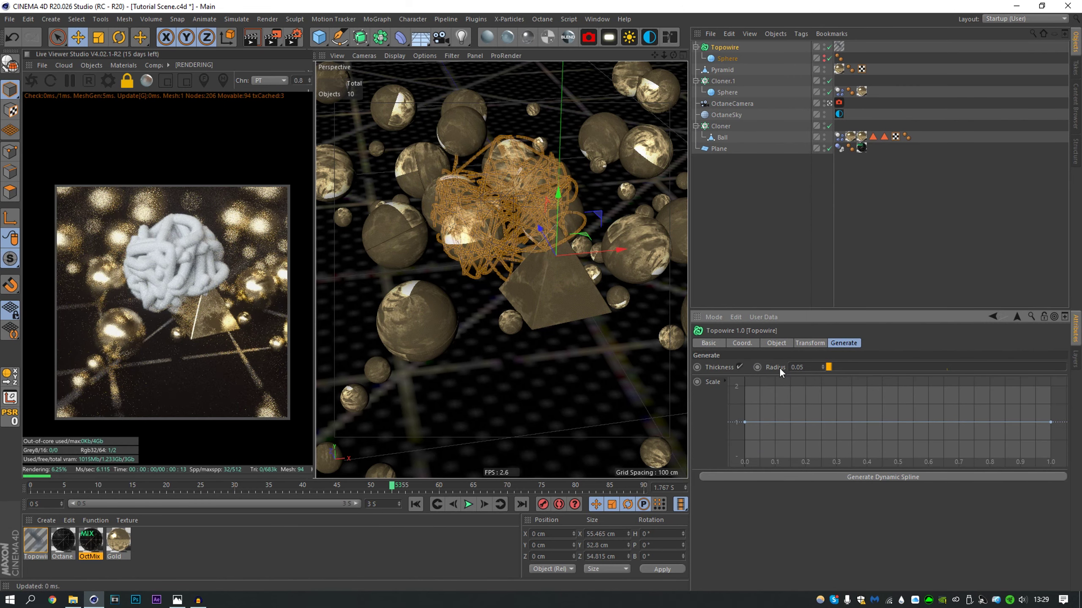
# - Increase the Topowire's Curvature in its transform settings
pyautogui.click(782, 343)
pyautogui.click(810, 344)
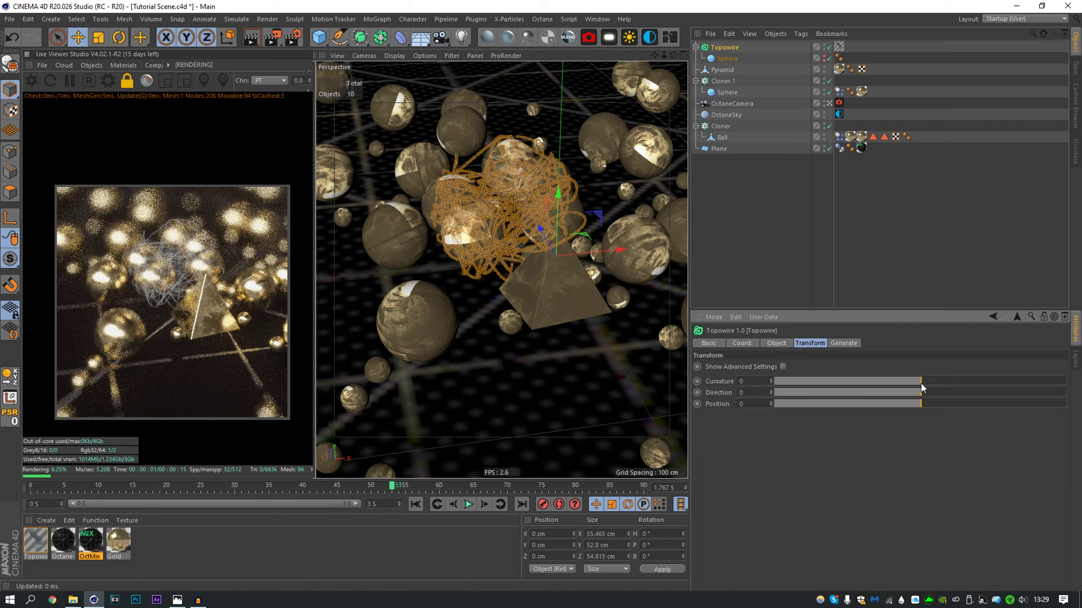
pyautogui.moveTo(921, 384); pyautogui.dragTo(1071, 397)
# - Enlarge the Sphere inside the Topowire to about 89 cm radius and apply the Gold material to the Topowire
pyautogui.click(726, 58)
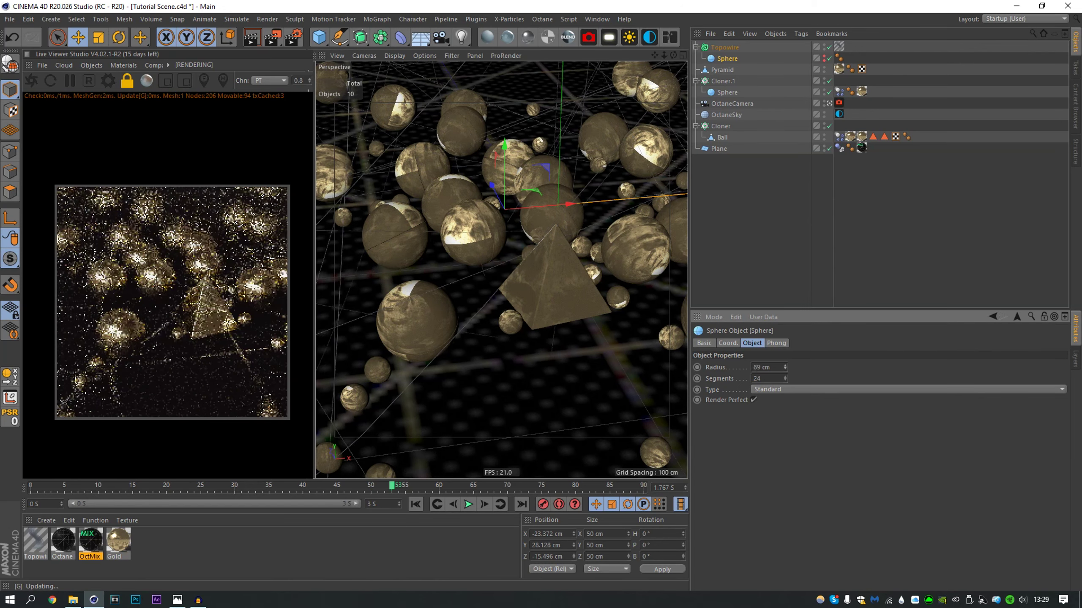
pyautogui.moveTo(119, 540); pyautogui.dragTo(727, 47)
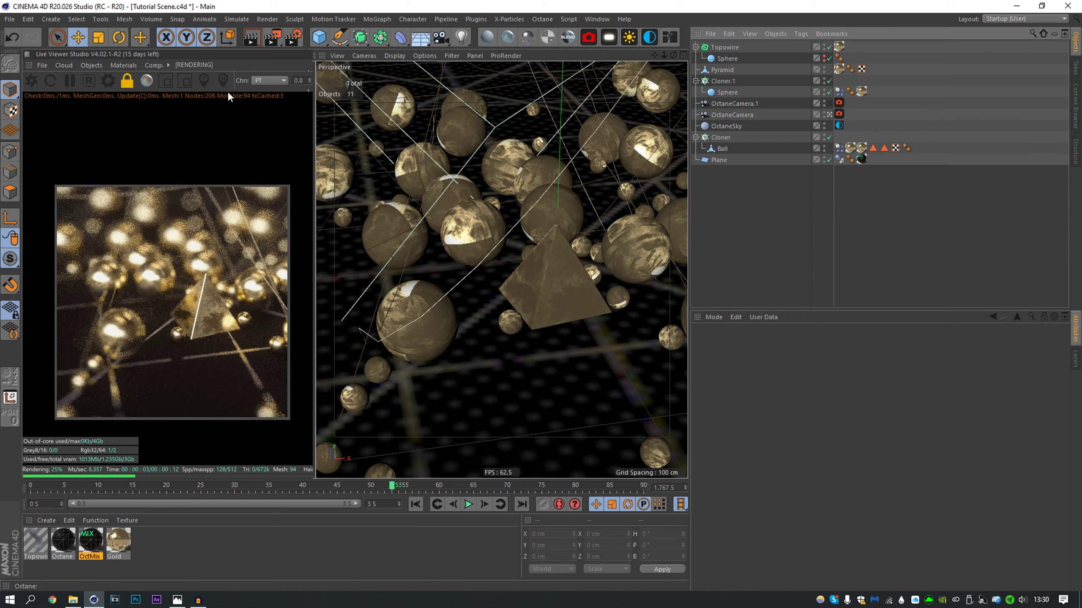
# - Refocus the live render on the gold ball beside the Pyramid
pyautogui.click(156, 262)
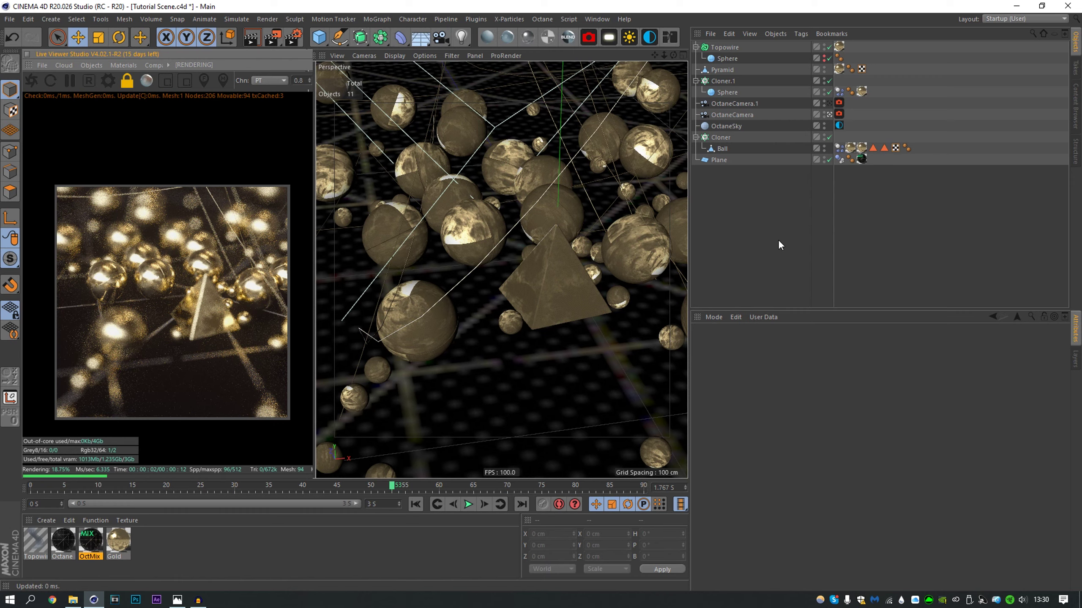
# - Create Octane Specular and Octane Diffuse materials and assign each in turn to the Ball's first material tag
pyautogui.click(547, 37)
pyautogui.moveTo(37, 539); pyautogui.dragTo(851, 149)
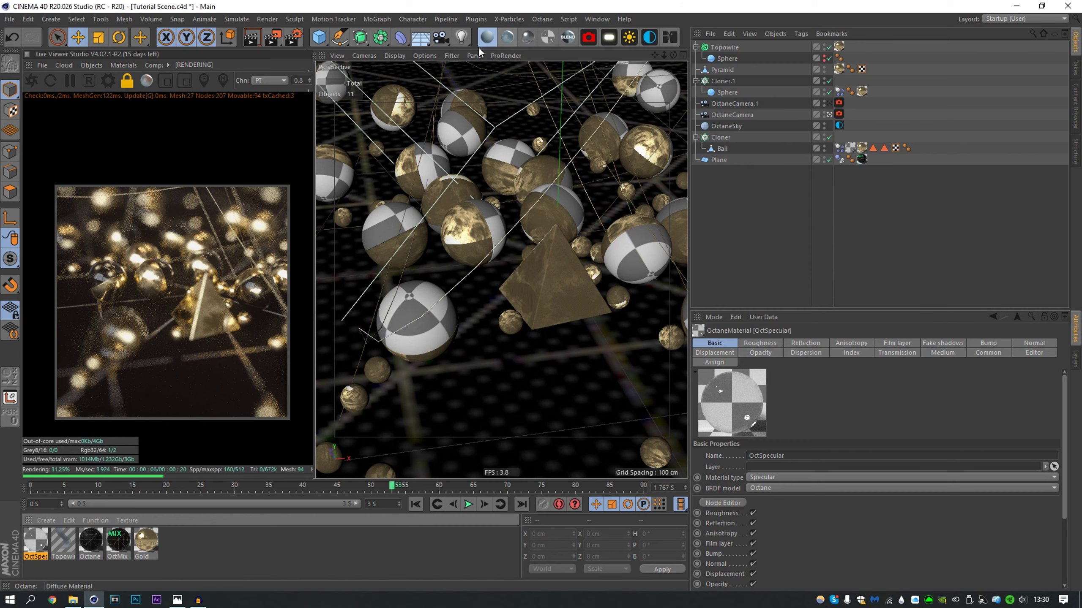
pyautogui.click(485, 39)
pyautogui.moveTo(38, 541); pyautogui.dragTo(852, 149)
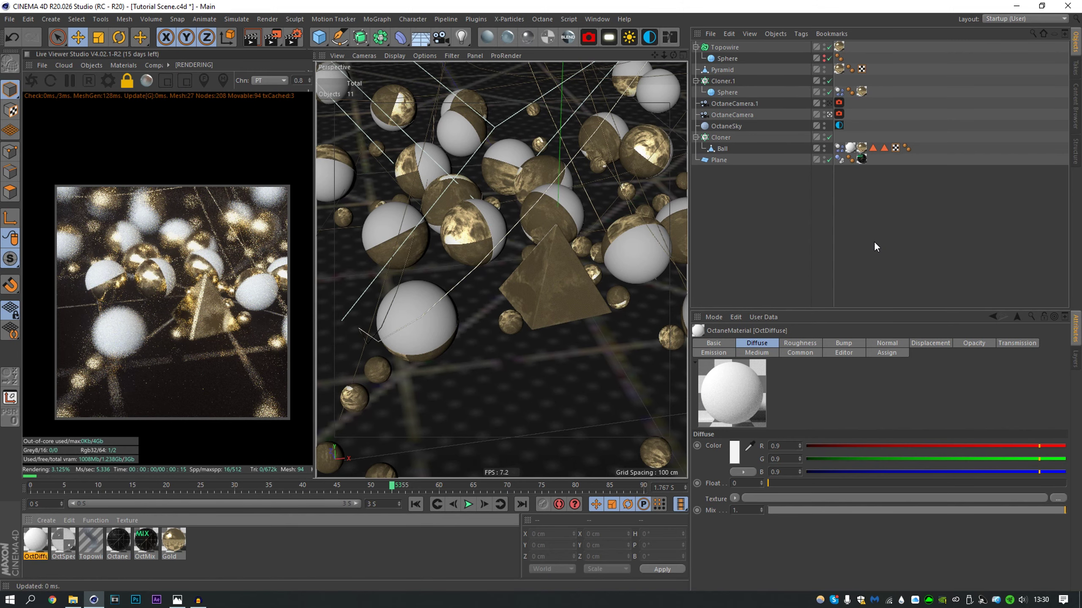